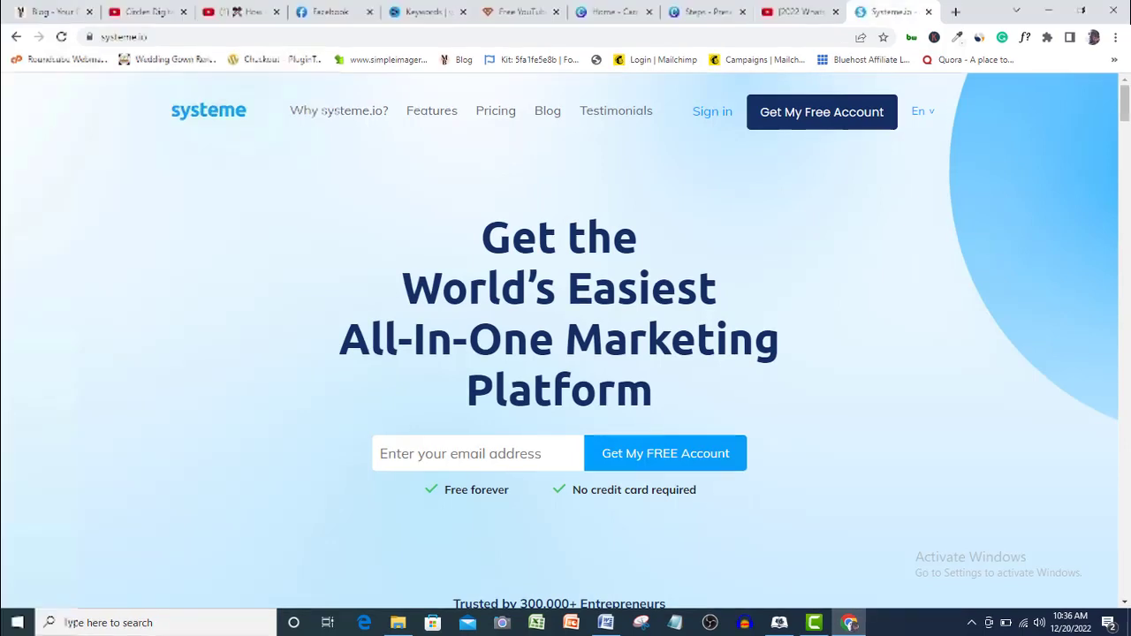
Enter your e-mail address and sign up for a free systeme.io account
{"action": "left_click", "coordinate": [509, 456]}
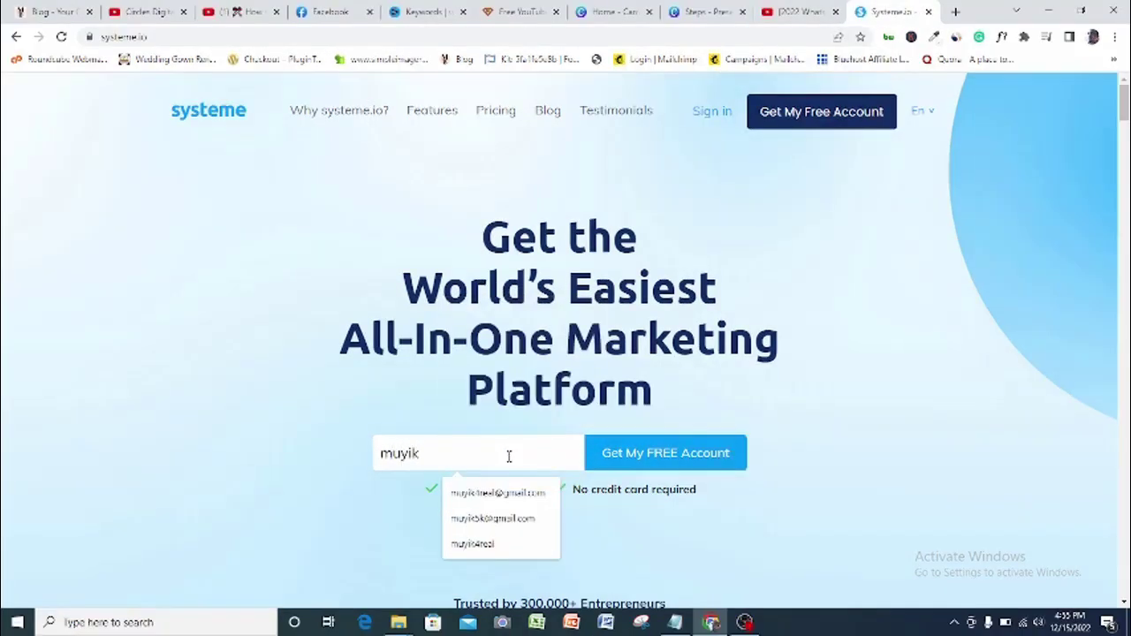
{"action": "left_click", "coordinate": [513, 495]}
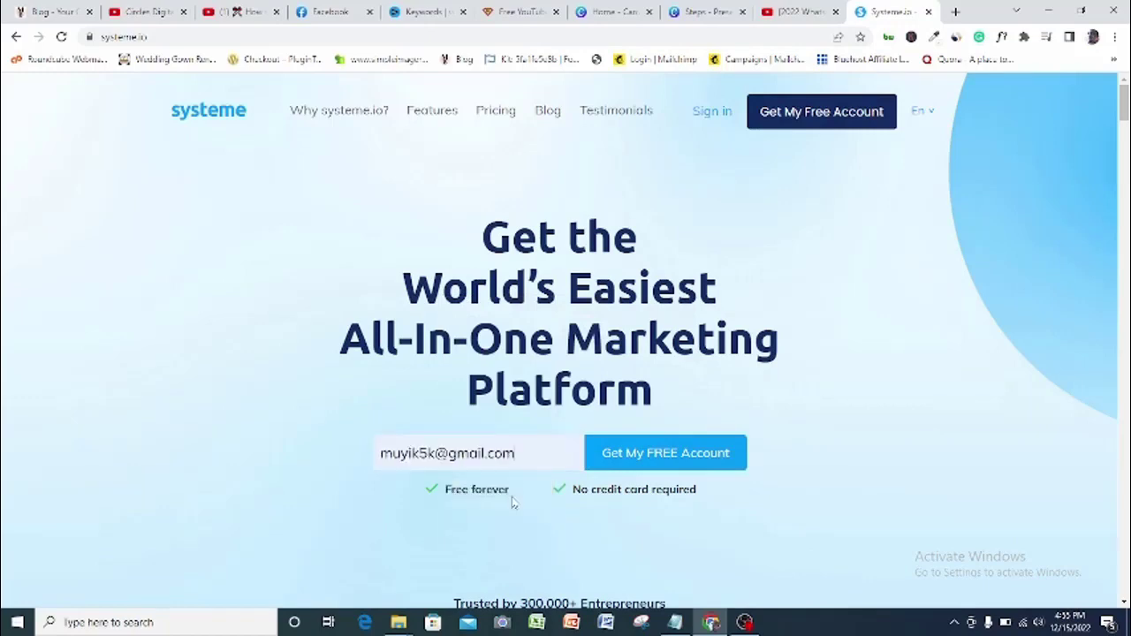
{"action": "left_click", "coordinate": [635, 469]}
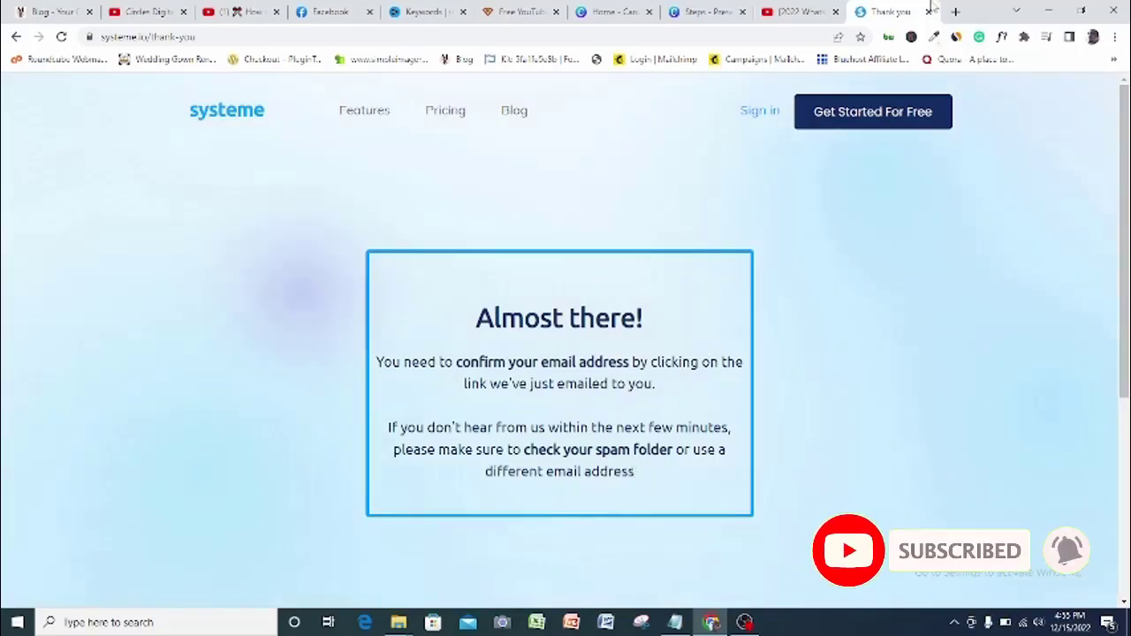
{"action": "left_click", "coordinate": [955, 12]}
{"action": "left_click", "coordinate": [713, 37]}
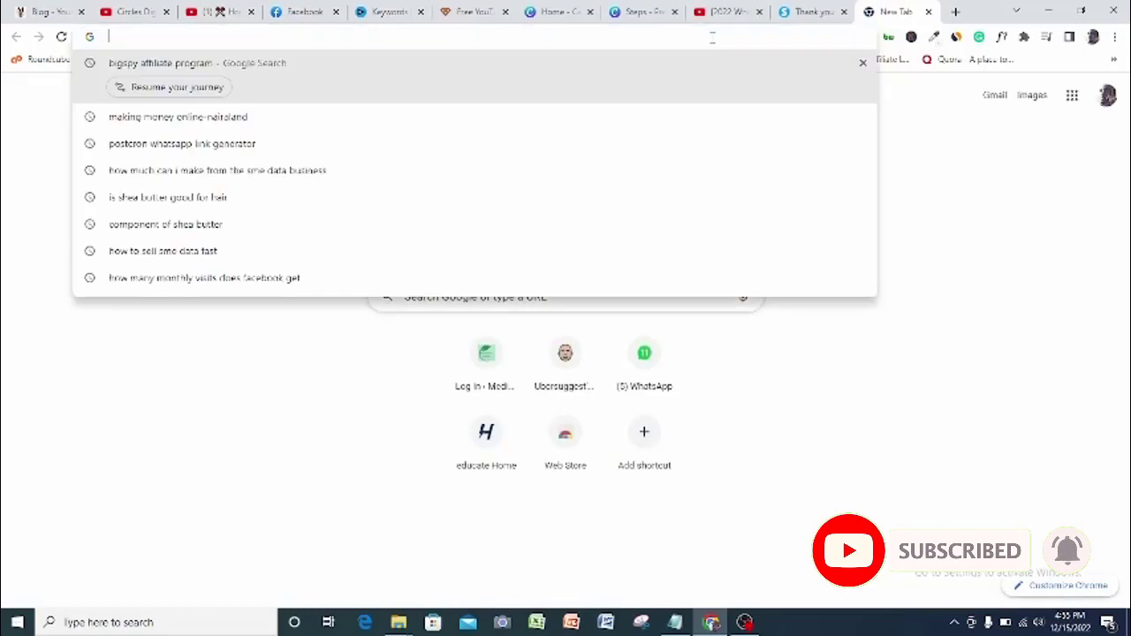
{"action": "type", "text": "www.gmail"}
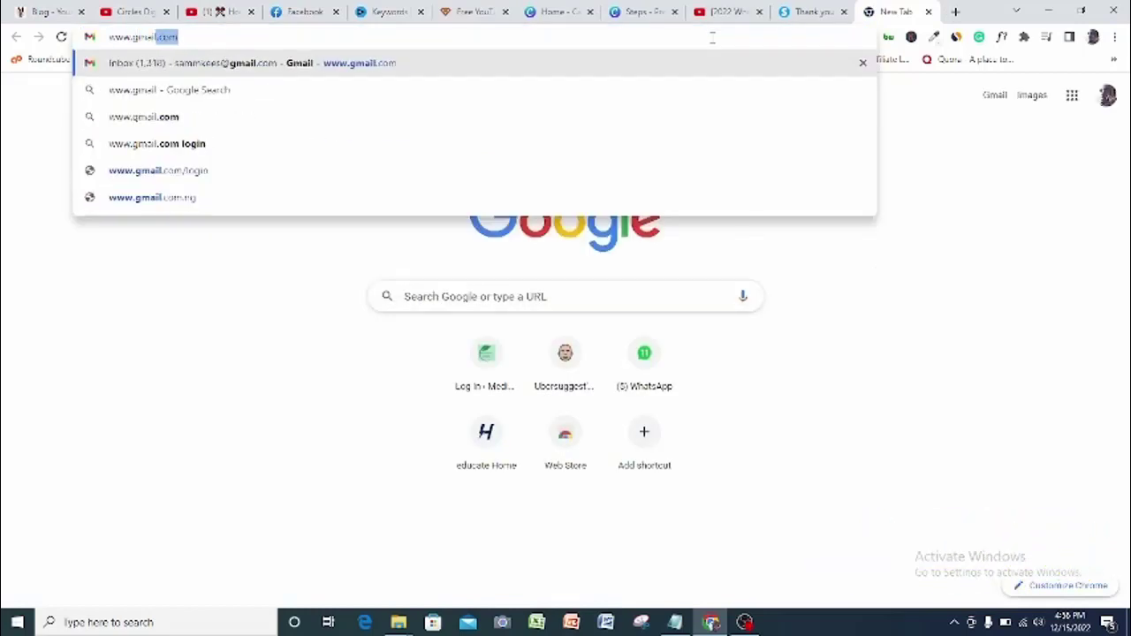
{"action": "key", "text": "Return"}
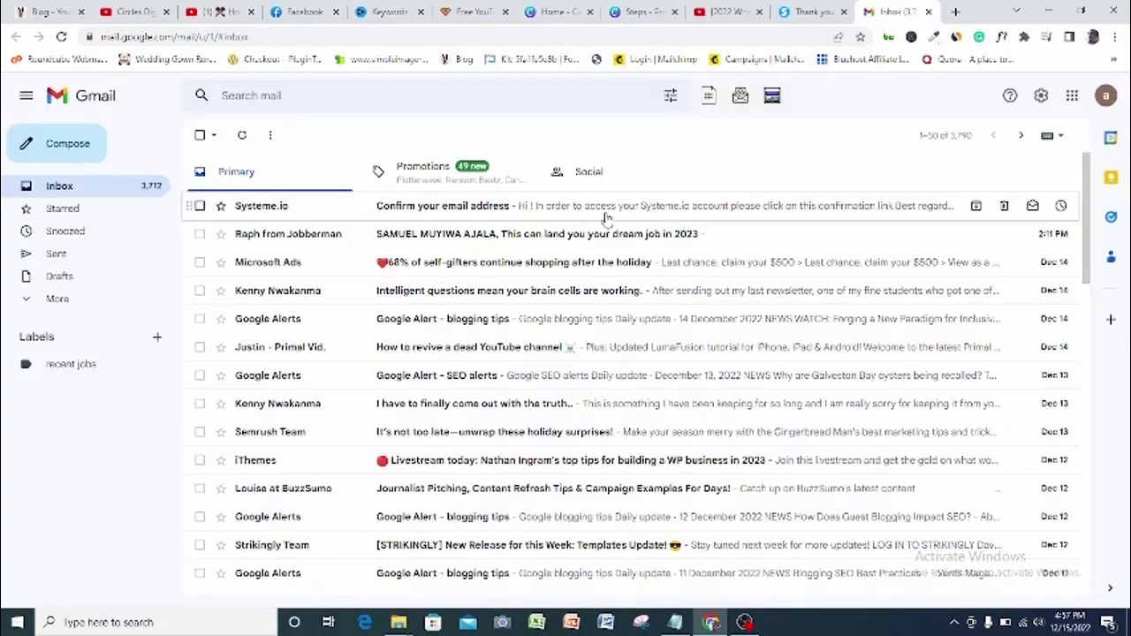
{"action": "left_click", "coordinate": [606, 211]}
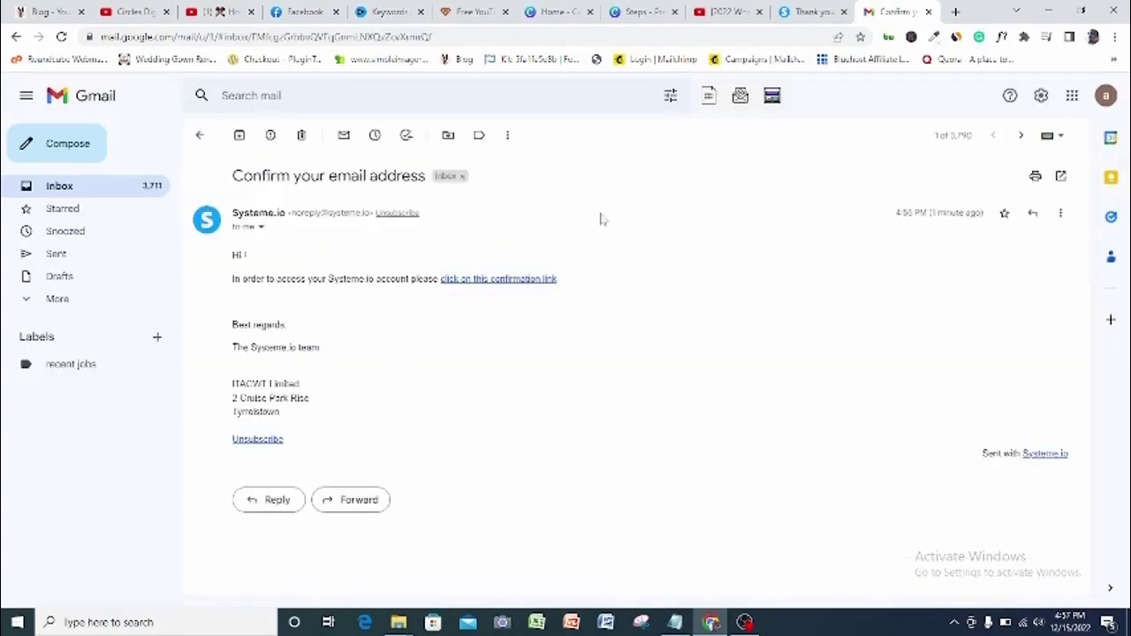
Follow the confirmation link, set and repeat an account password, and pass the robot check
{"action": "left_click", "coordinate": [510, 279]}
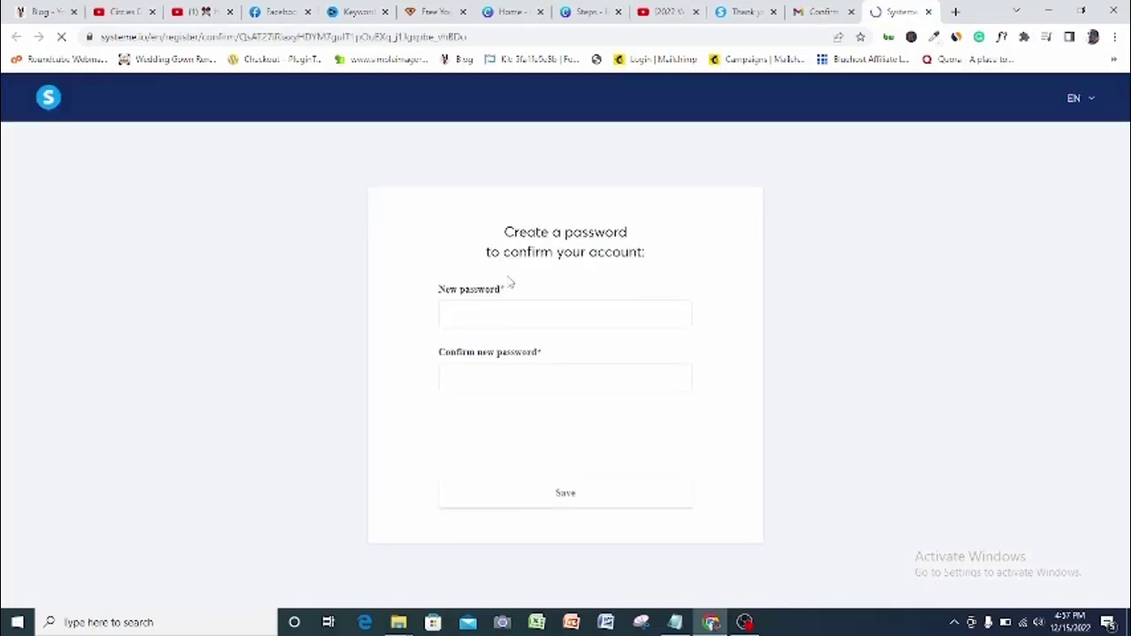
{"action": "left_click", "coordinate": [493, 309]}
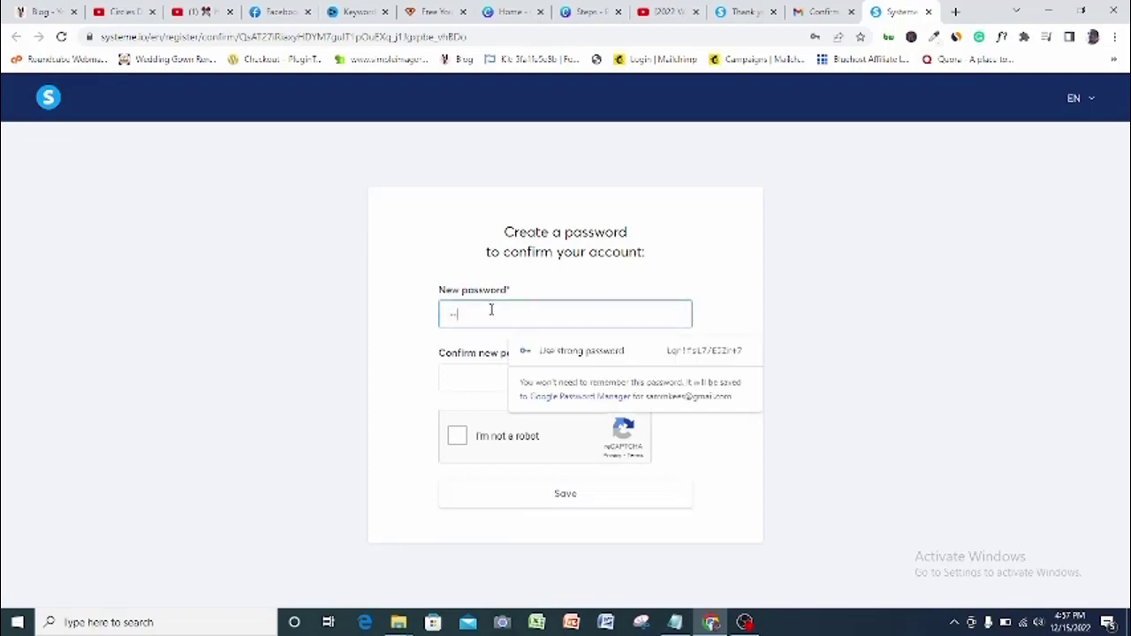
{"action": "type", "text": "•••••••"}
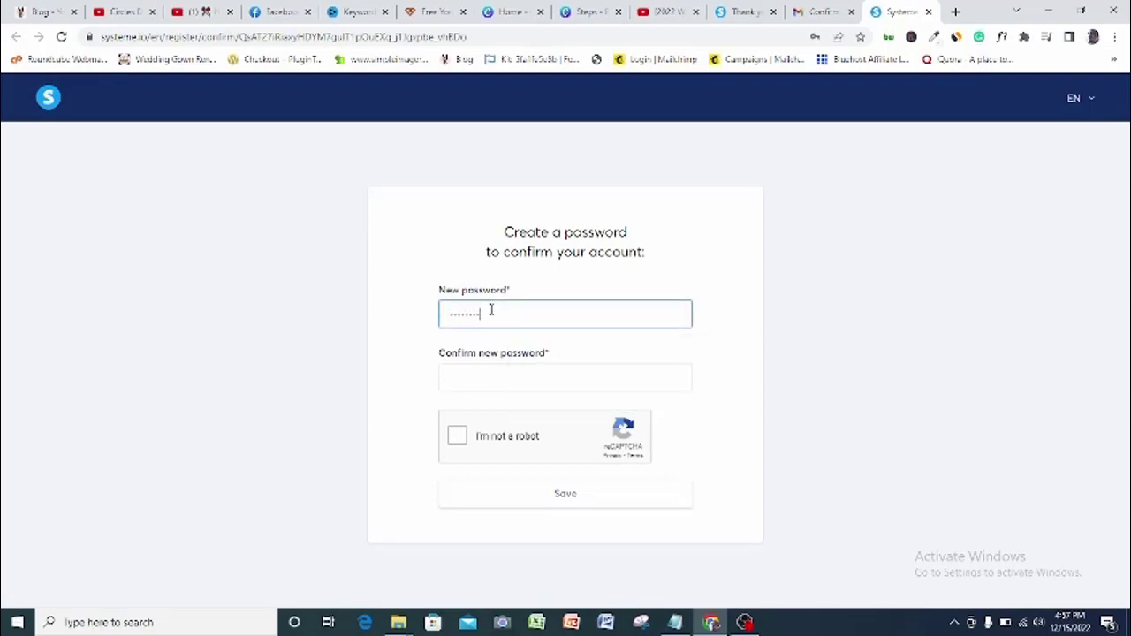
{"action": "left_click", "coordinate": [475, 380]}
{"action": "type", "text": "•"}
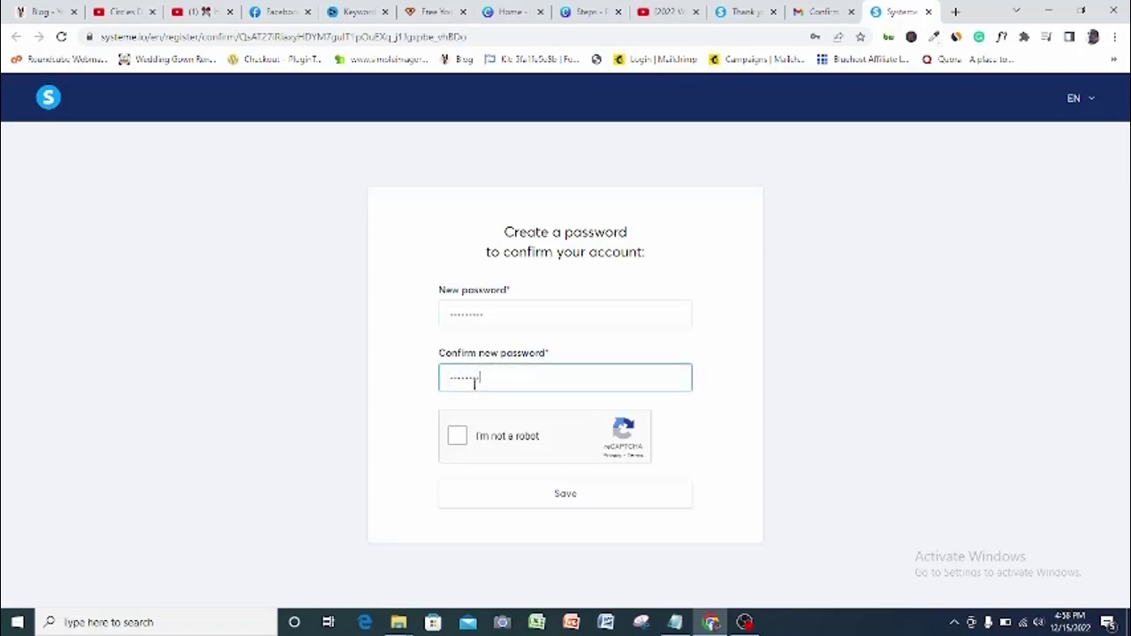
{"action": "left_click", "coordinate": [457, 435]}
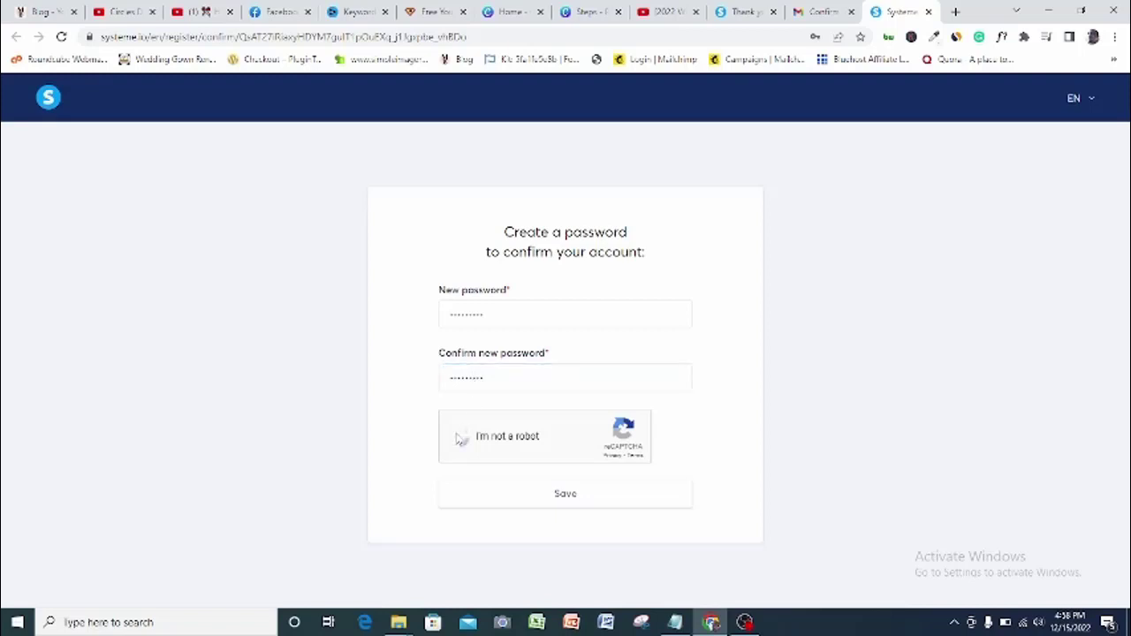
{"action": "left_click", "coordinate": [570, 496]}
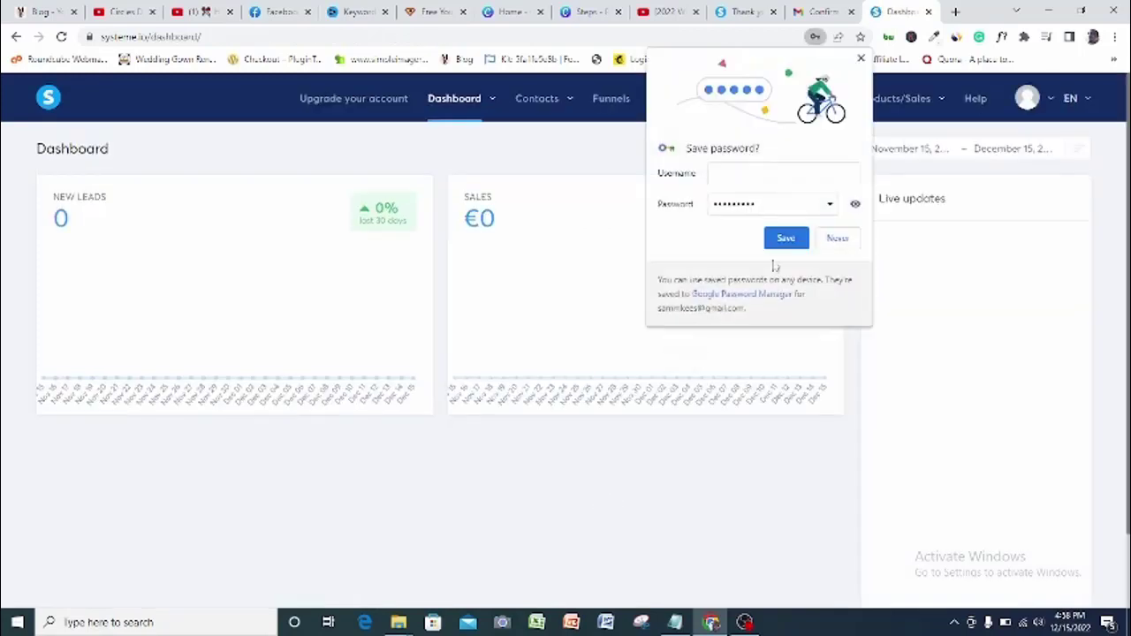
Let Chrome save the password and go to the empty Funnels list
{"action": "left_click", "coordinate": [789, 244]}
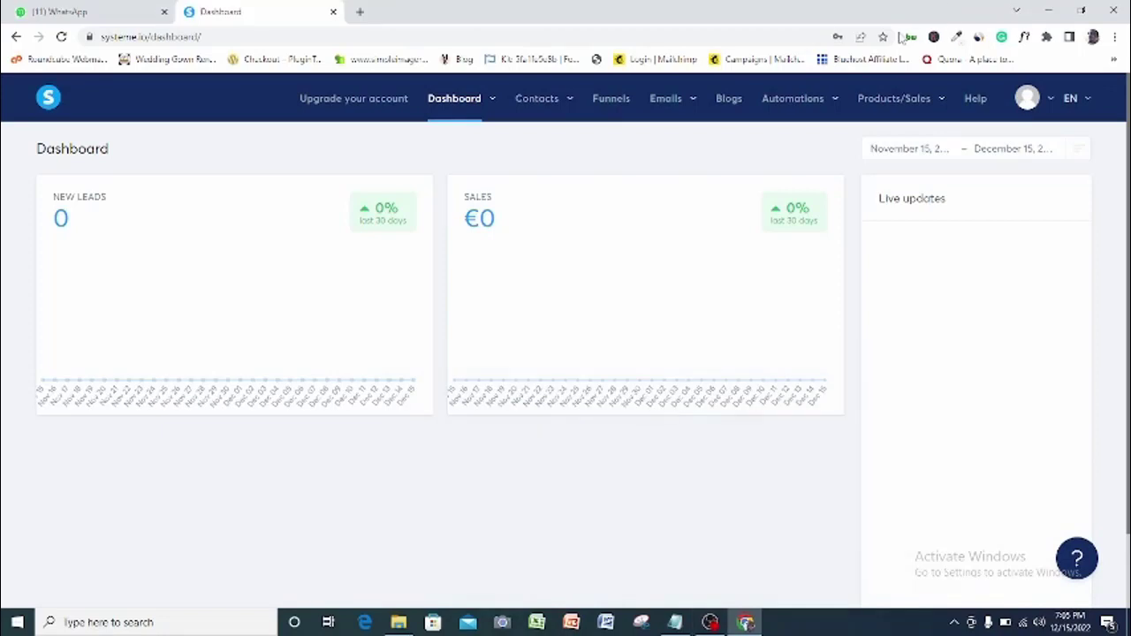
{"action": "left_click", "coordinate": [610, 102]}
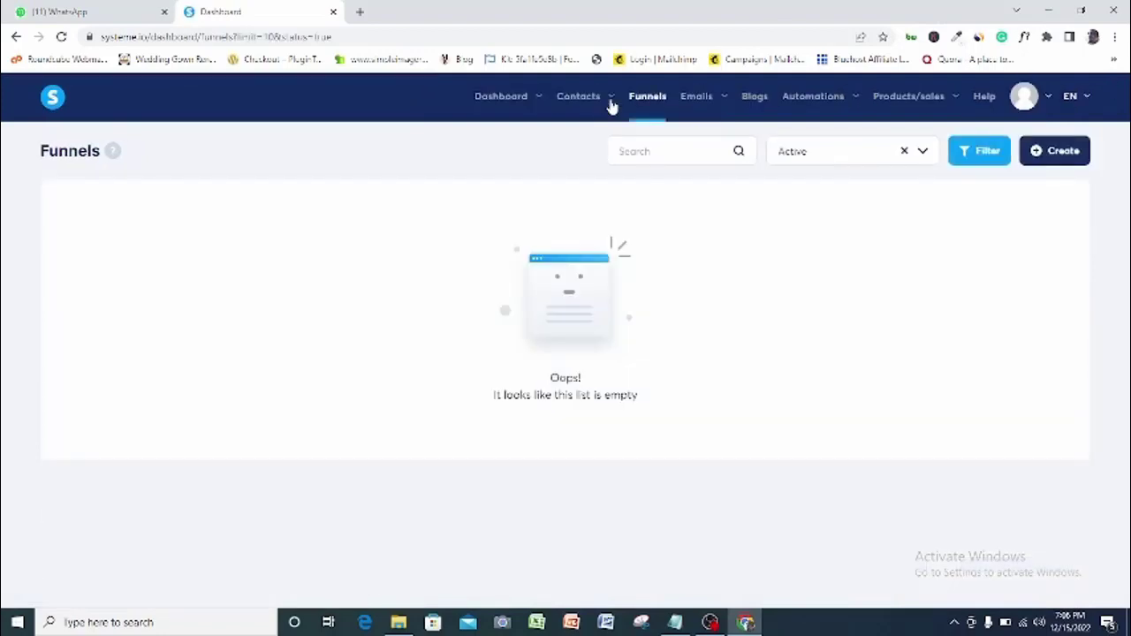
Start a new funnel named Circles with the Build an audience goal
{"action": "left_click", "coordinate": [1063, 152]}
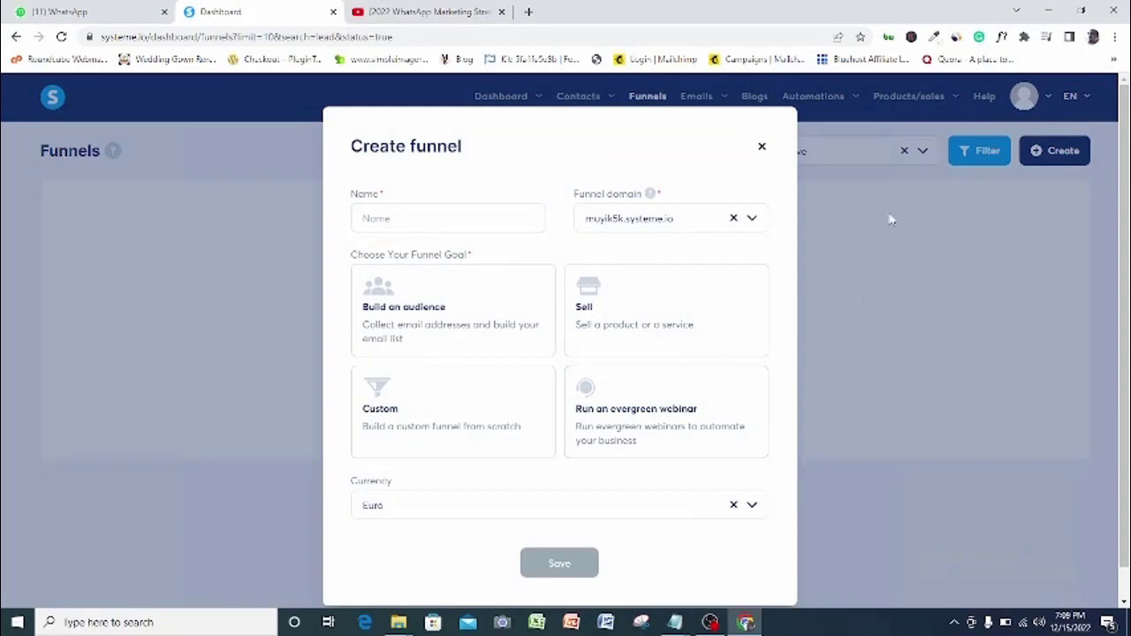
{"action": "left_click", "coordinate": [441, 219]}
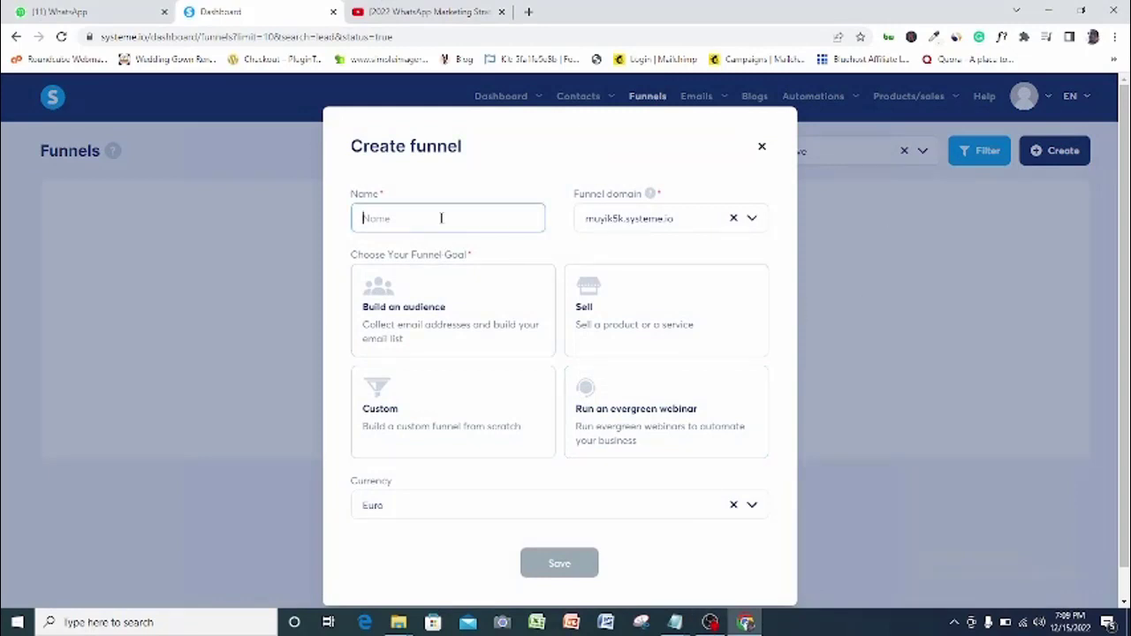
{"action": "type", "text": "Circles"}
{"action": "left_click", "coordinate": [621, 221]}
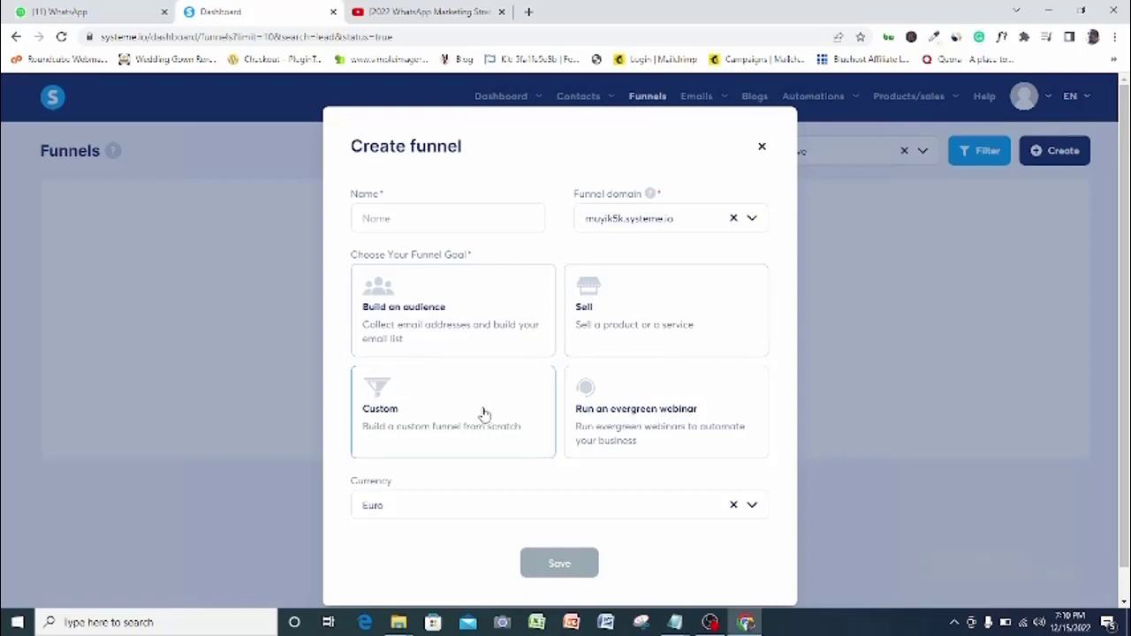
{"action": "type", "text": "Circles"}
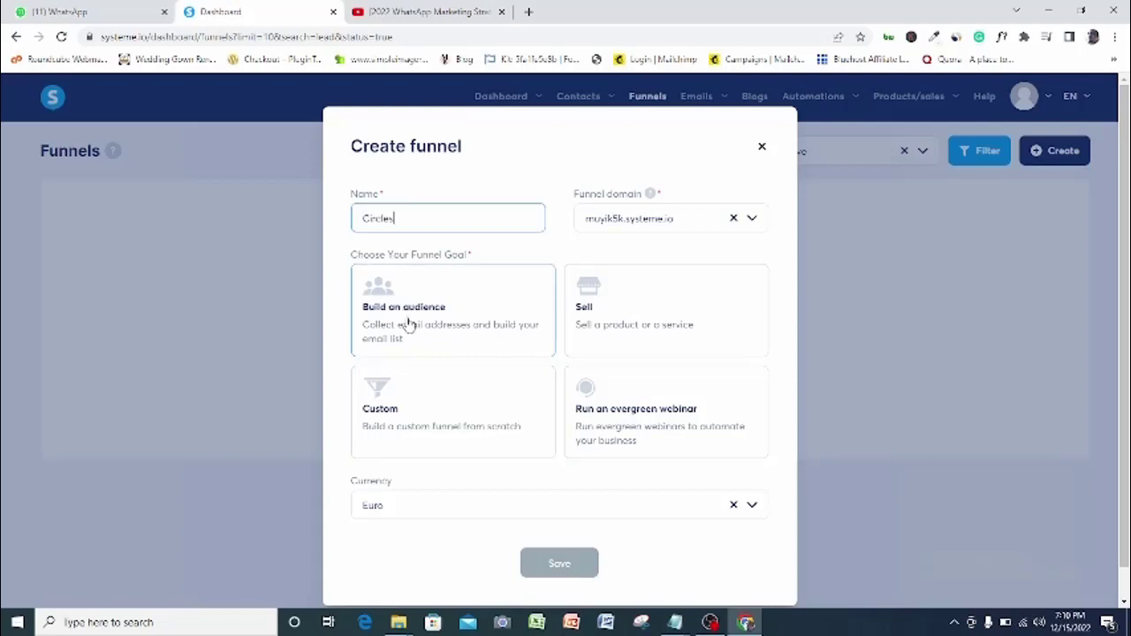
{"action": "left_click", "coordinate": [407, 325]}
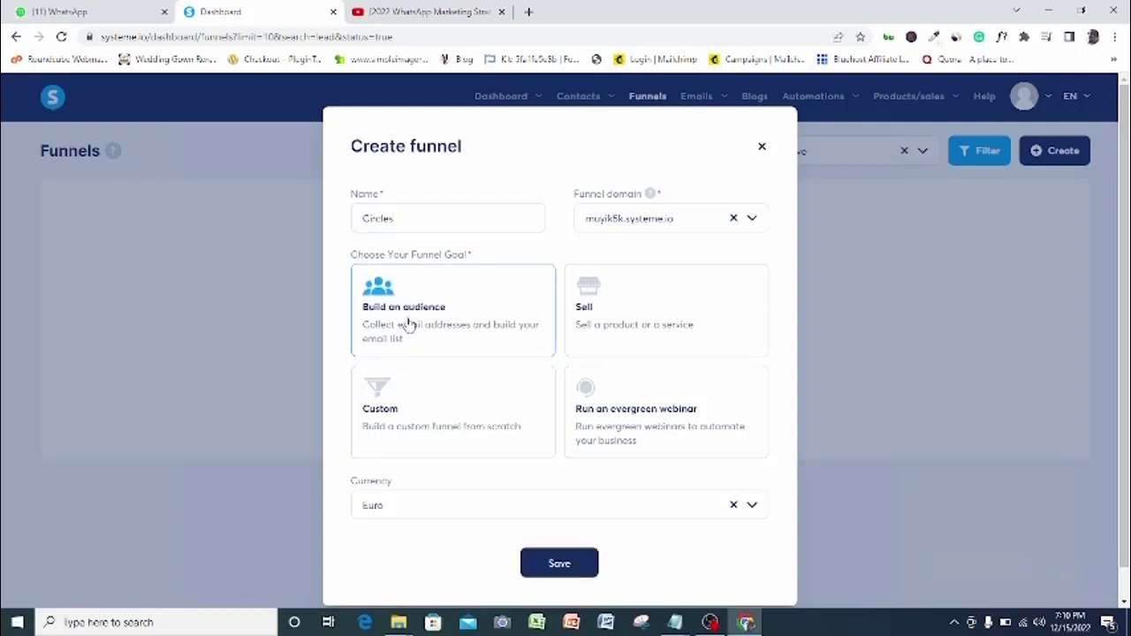
Set the funnel currency to Nigerian Naira and save it
{"action": "left_click", "coordinate": [748, 506]}
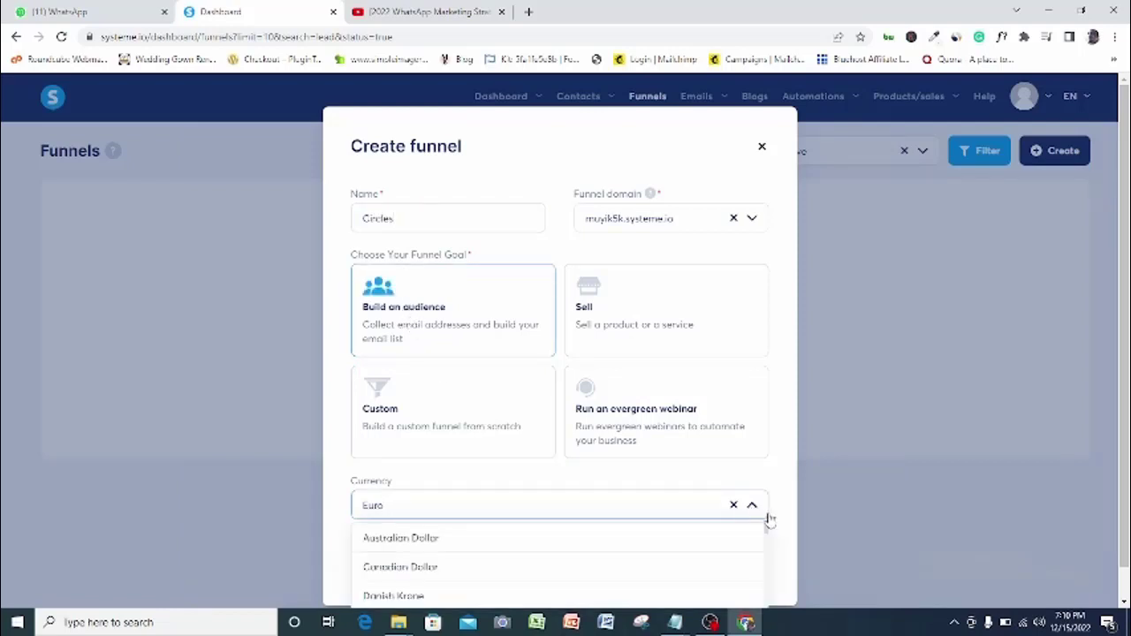
{"action": "scroll", "coordinate": [844, 442], "scroll_direction": "down", "scroll_amount": 1}
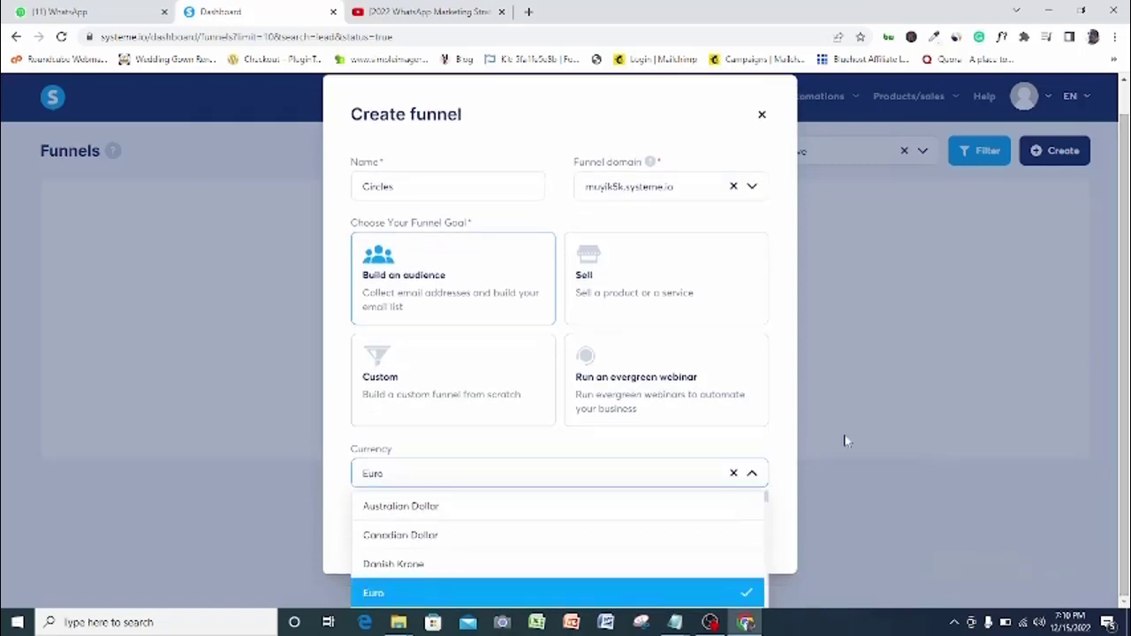
{"action": "scroll", "coordinate": [767, 504], "scroll_direction": "down", "scroll_amount": 5}
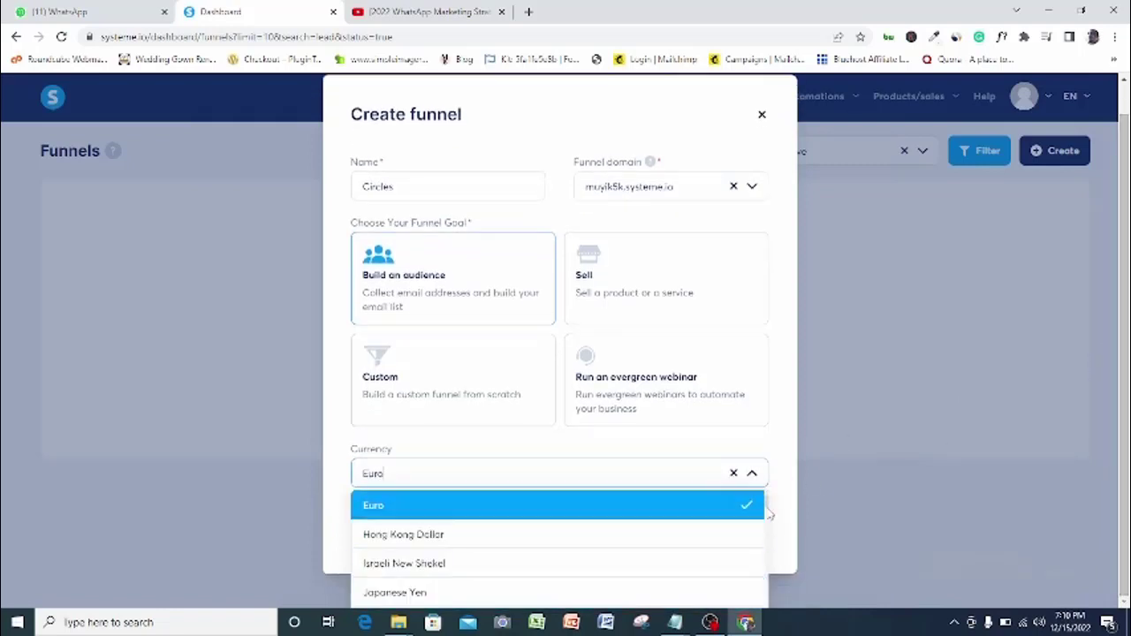
{"action": "left_click", "coordinate": [619, 475]}
{"action": "type", "text": "nai"}
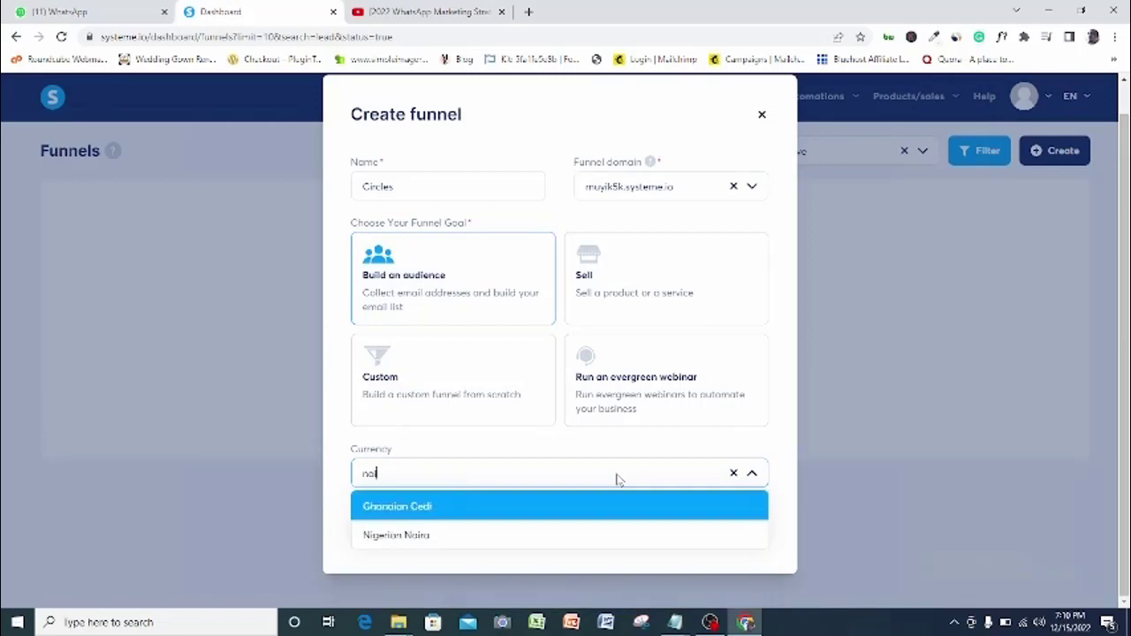
{"action": "left_click", "coordinate": [550, 537]}
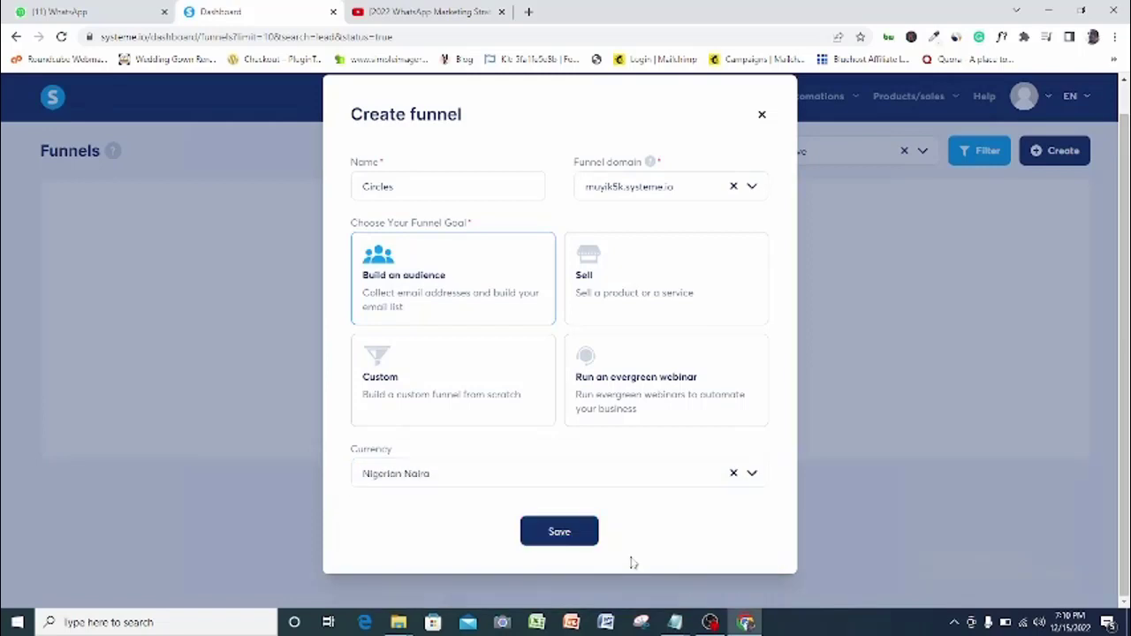
{"action": "left_click", "coordinate": [560, 533]}
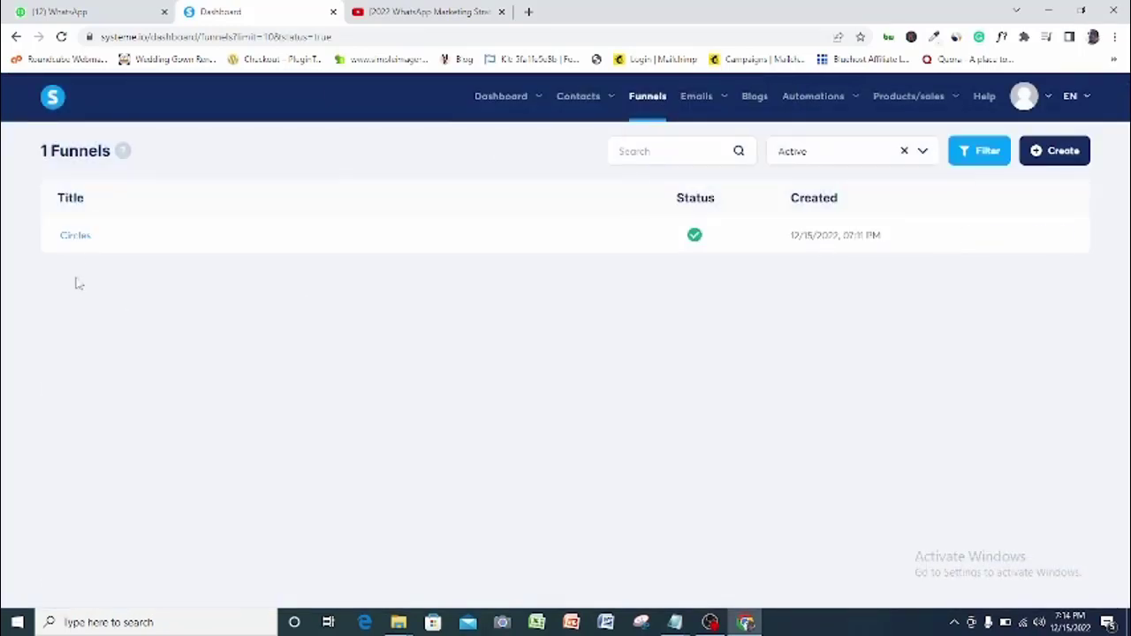
Open the Circles funnel and browse its template gallery
{"action": "left_click", "coordinate": [75, 236]}
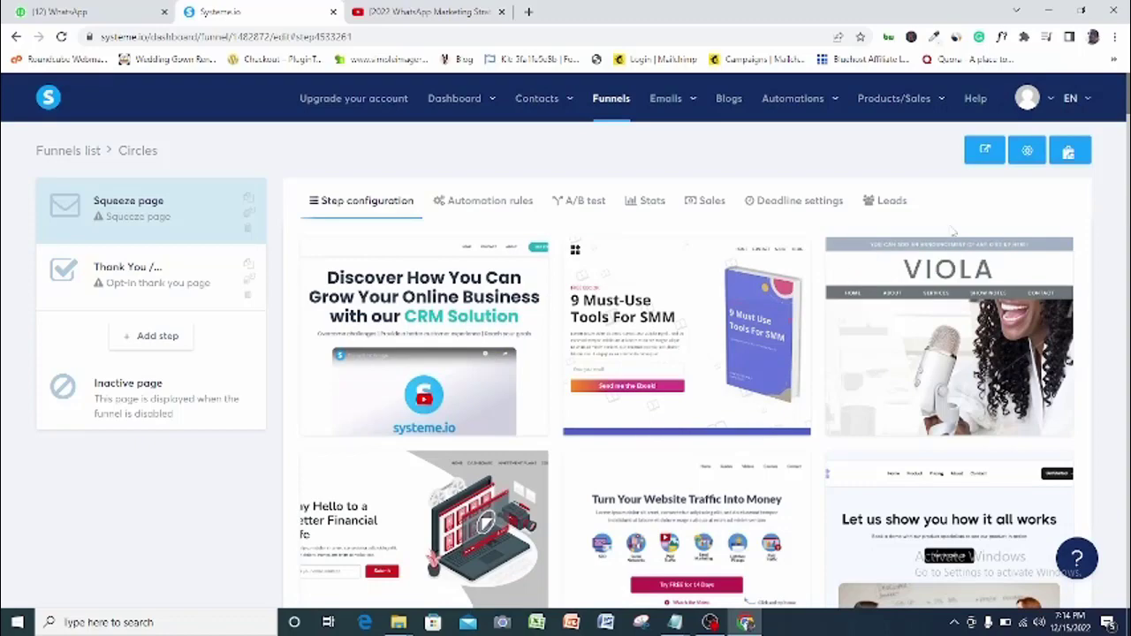
{"action": "scroll", "coordinate": [1126, 234], "scroll_direction": "down", "scroll_amount": 15}
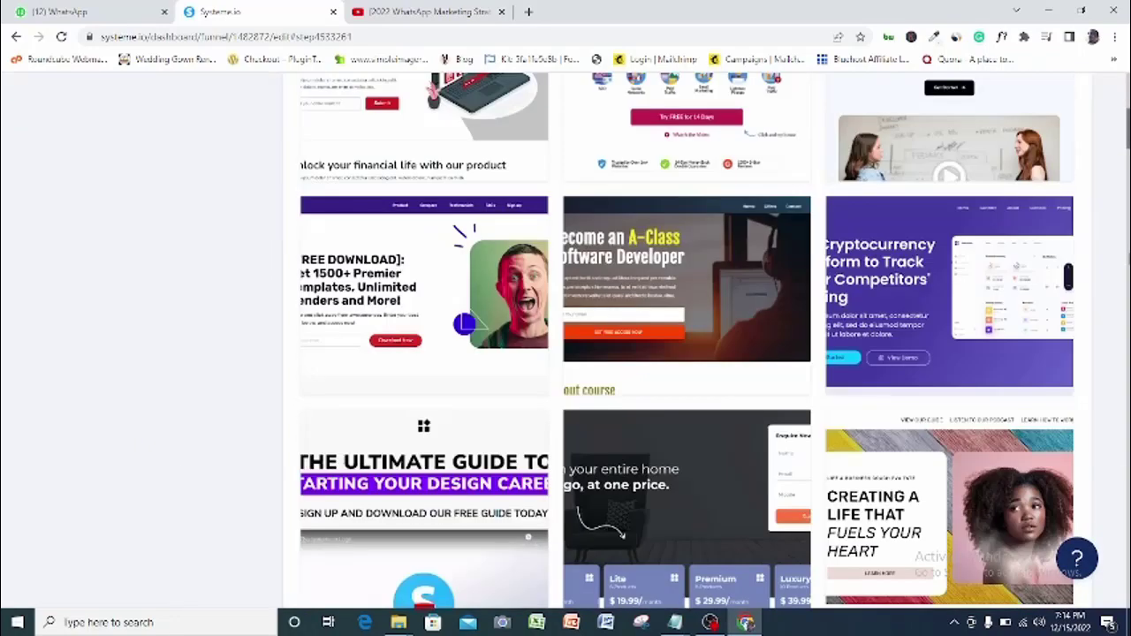
{"action": "scroll", "coordinate": [1125, 234], "scroll_direction": "up", "scroll_amount": 5}
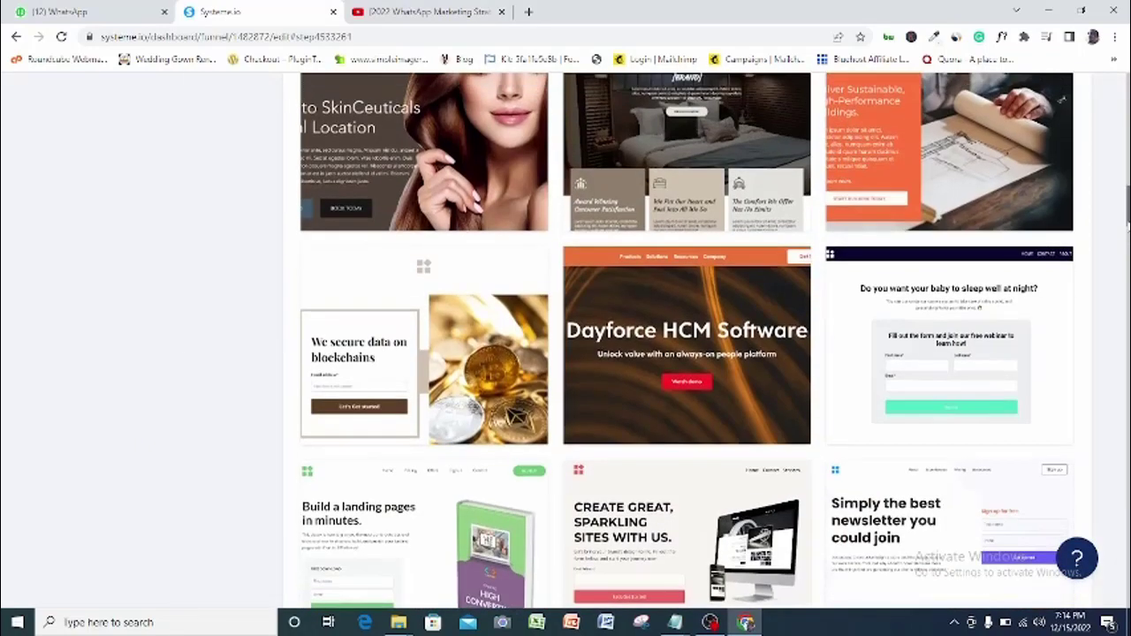
{"action": "scroll", "coordinate": [1126, 228], "scroll_direction": "down", "scroll_amount": 2}
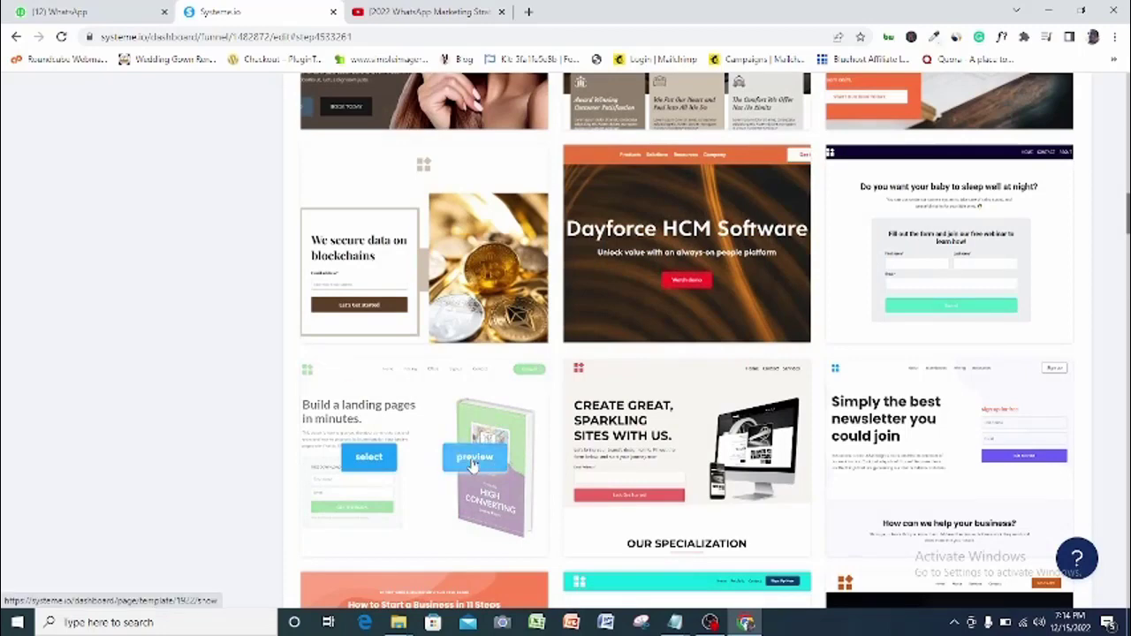
Preview the Build a landing page template in a new tab, then return to the gallery
{"action": "right_click", "coordinate": [485, 456]}
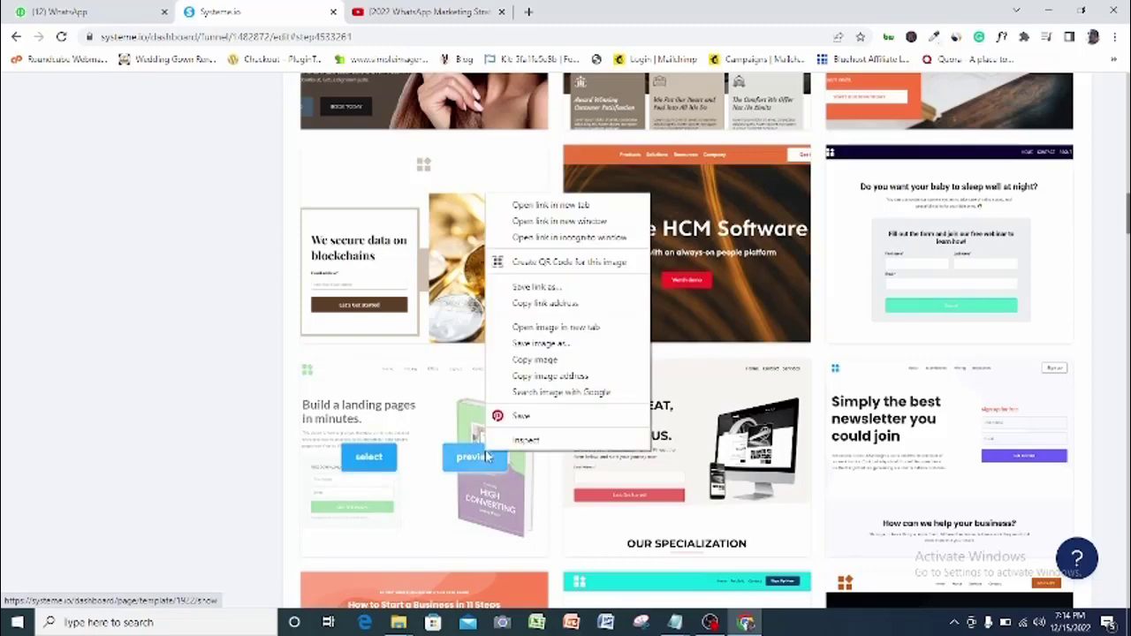
{"action": "left_click", "coordinate": [535, 206]}
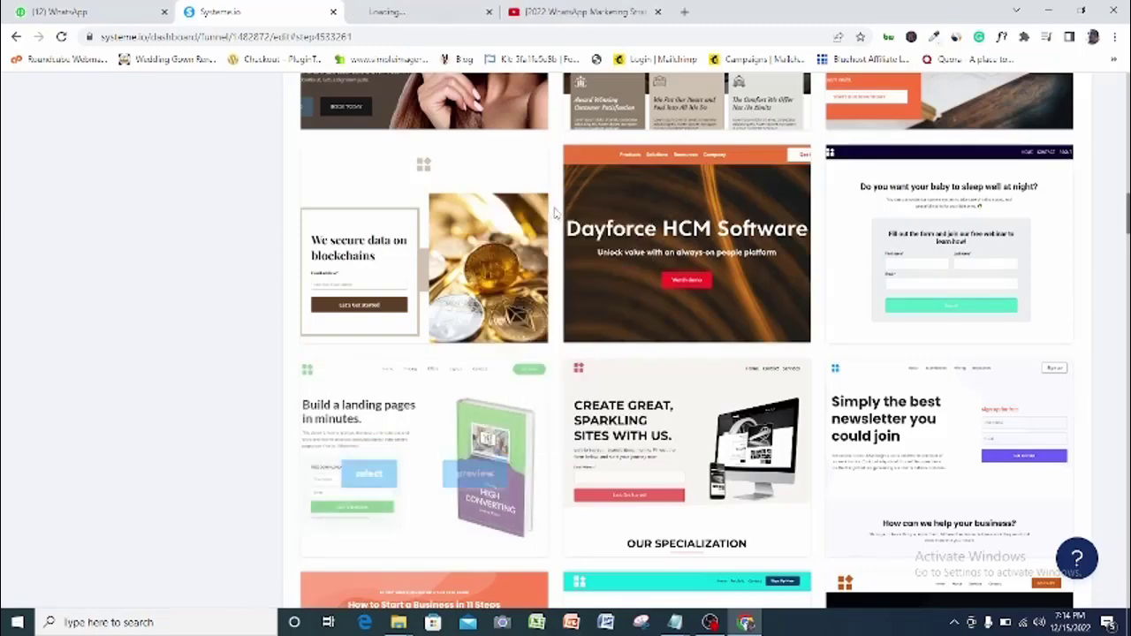
{"action": "left_click", "coordinate": [460, 8]}
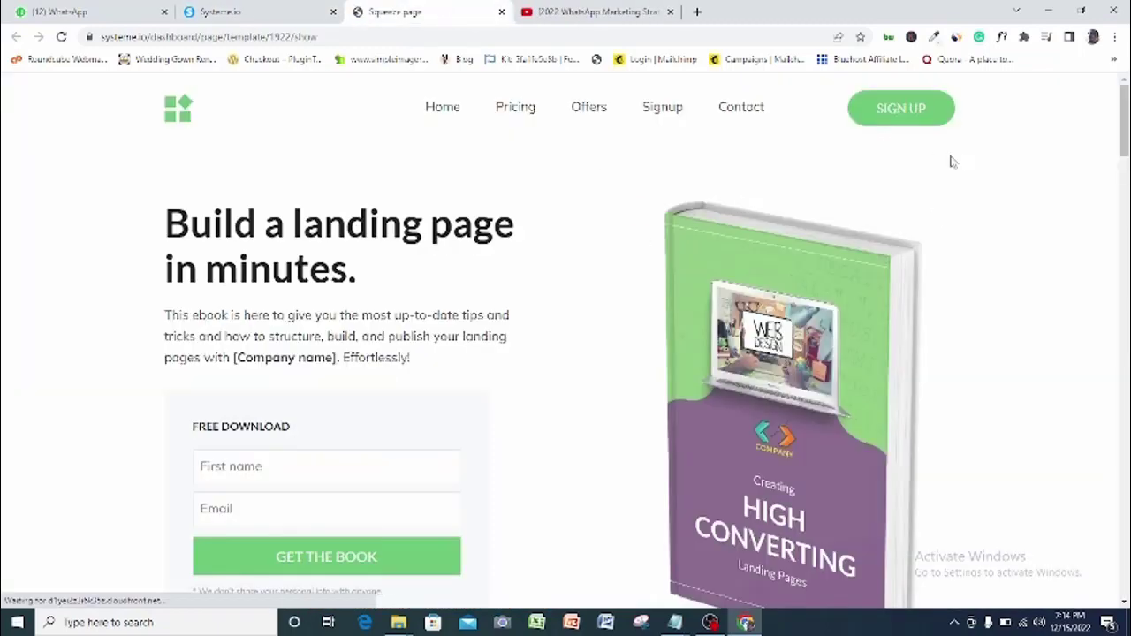
{"action": "left_click_drag", "start_coordinate": [1125, 95], "coordinate": [1125, 94]}
{"action": "left_click", "coordinate": [226, 11]}
Pick the Build a landing page template, name the step 'Birthday cake', and edit its page
{"action": "mouse_move", "coordinate": [372, 428]}
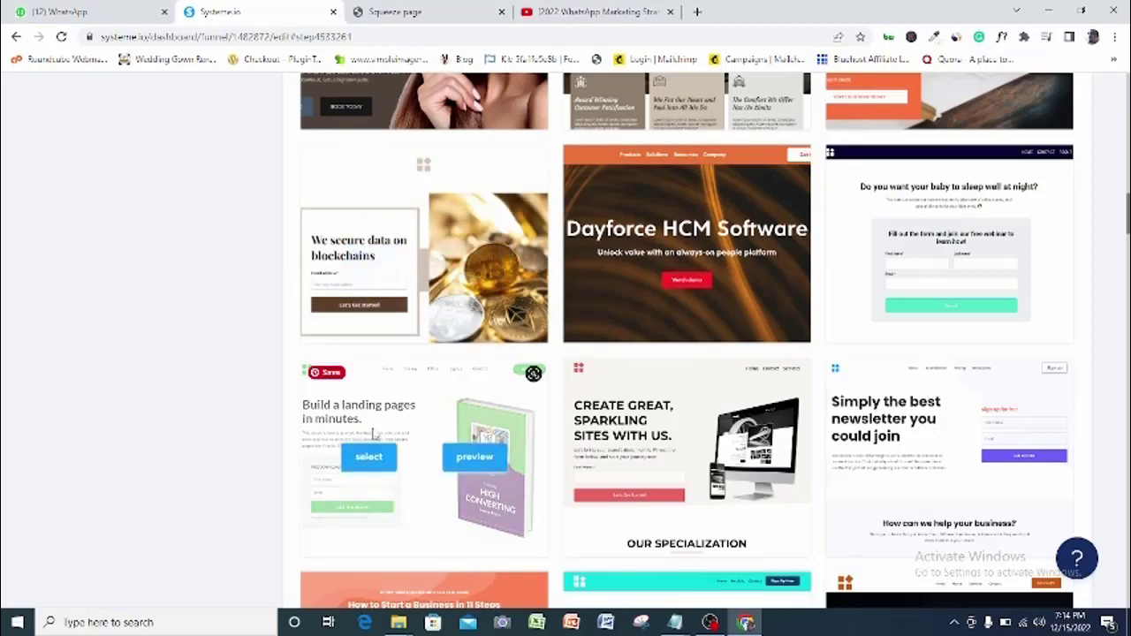
{"action": "left_click", "coordinate": [369, 457]}
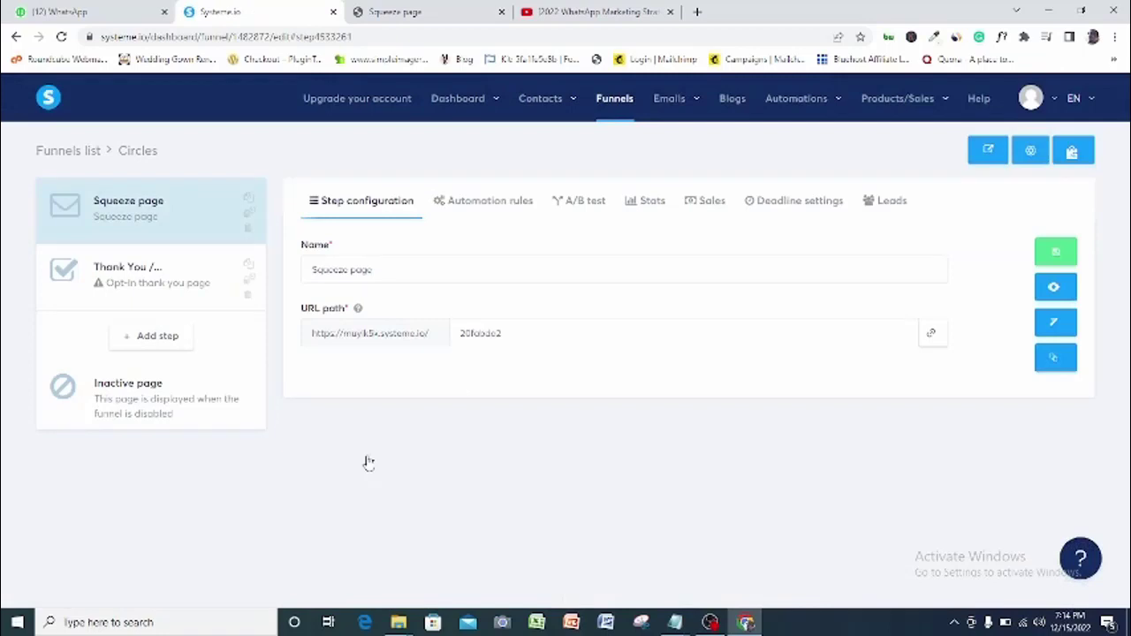
{"action": "left_click", "coordinate": [378, 272]}
{"action": "key", "text": "BackSpace"}
{"action": "key", "text": "BackSpace"}
{"action": "key", "text": "BackSpace"}
{"action": "key", "text": "BackSpace"}
{"action": "key", "text": "BackSpace"}
{"action": "key", "text": "BackSpace"}
{"action": "key", "text": "BackSpace"}
{"action": "key", "text": "BackSpace"}
{"action": "key", "text": "BackSpace"}
{"action": "key", "text": "BackSpace"}
{"action": "key", "text": "BackSpace"}
{"action": "key", "text": "BackSpace"}
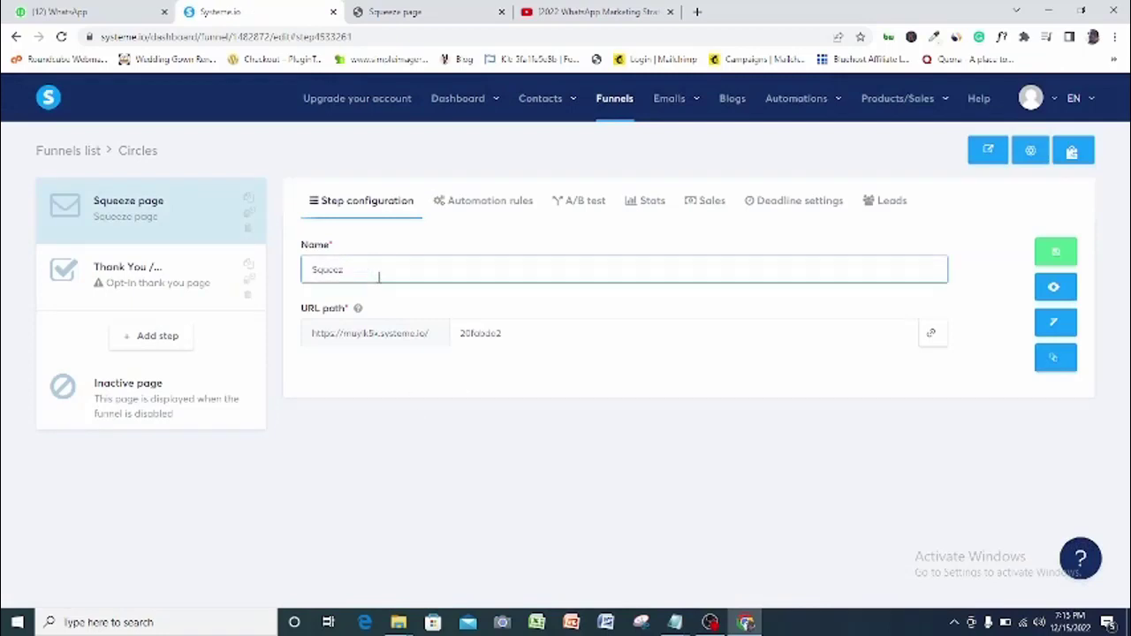
{"action": "type", "text": "Birthday cake"}
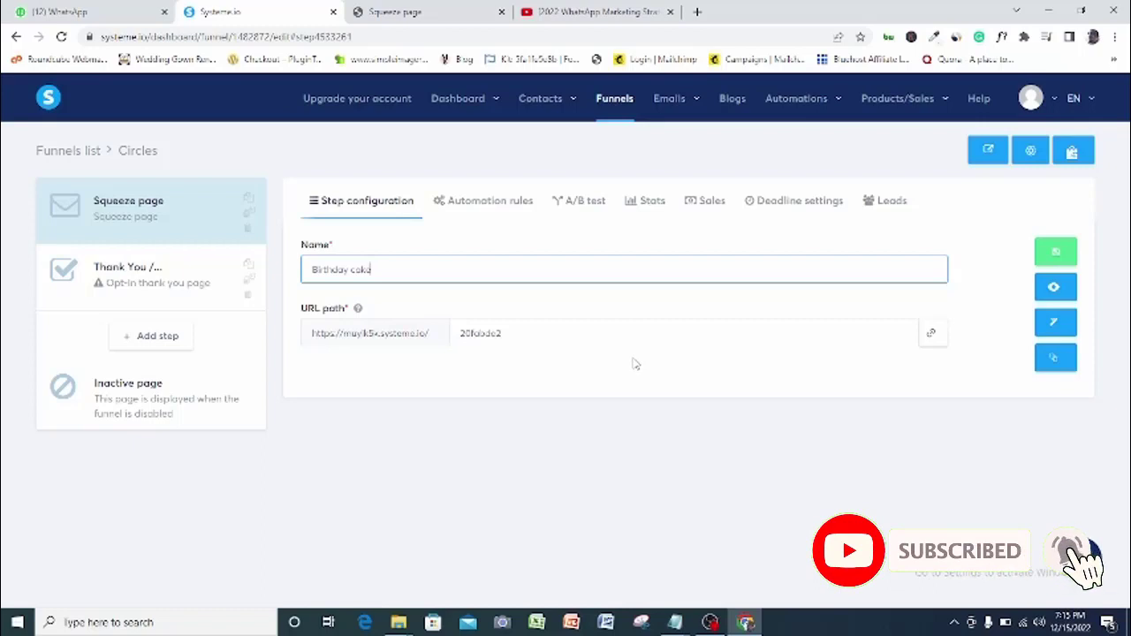
{"action": "left_click", "coordinate": [864, 433]}
{"action": "left_click", "coordinate": [813, 335]}
{"action": "left_click", "coordinate": [1060, 324]}
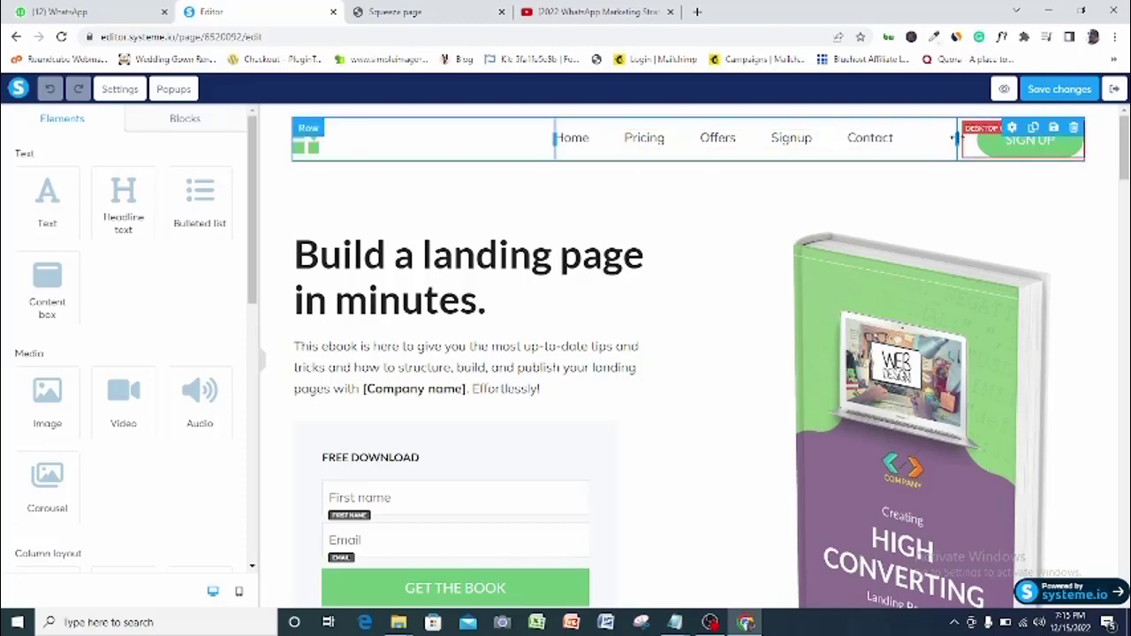
Delete the SIGN UP button, the navigation menu and the logo header section
{"action": "left_click", "coordinate": [1074, 132]}
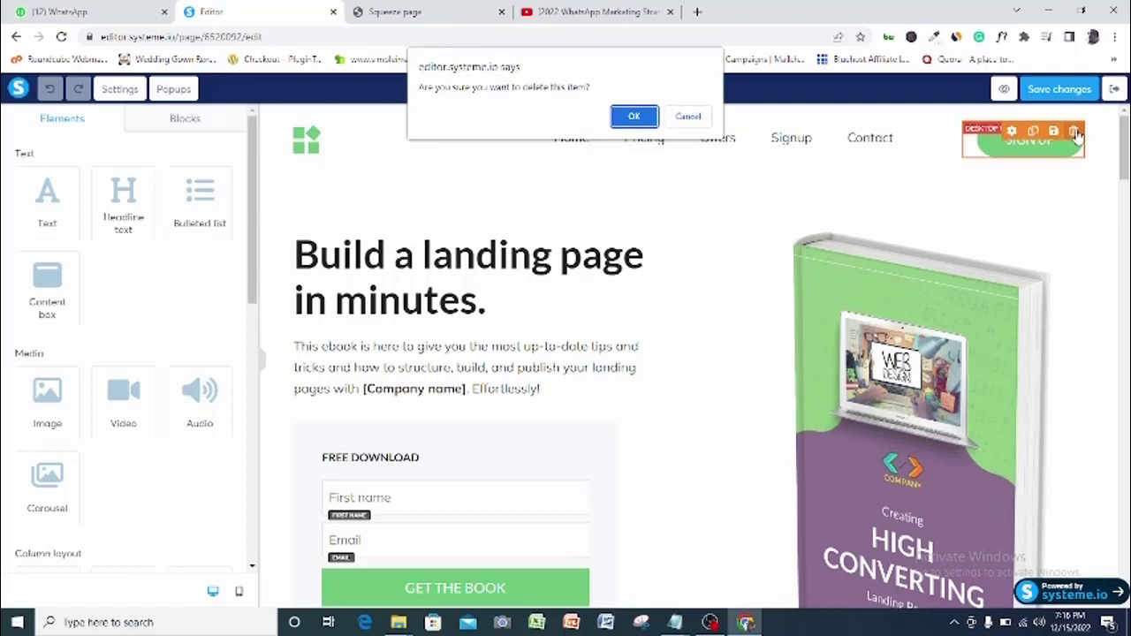
{"action": "left_click", "coordinate": [634, 117]}
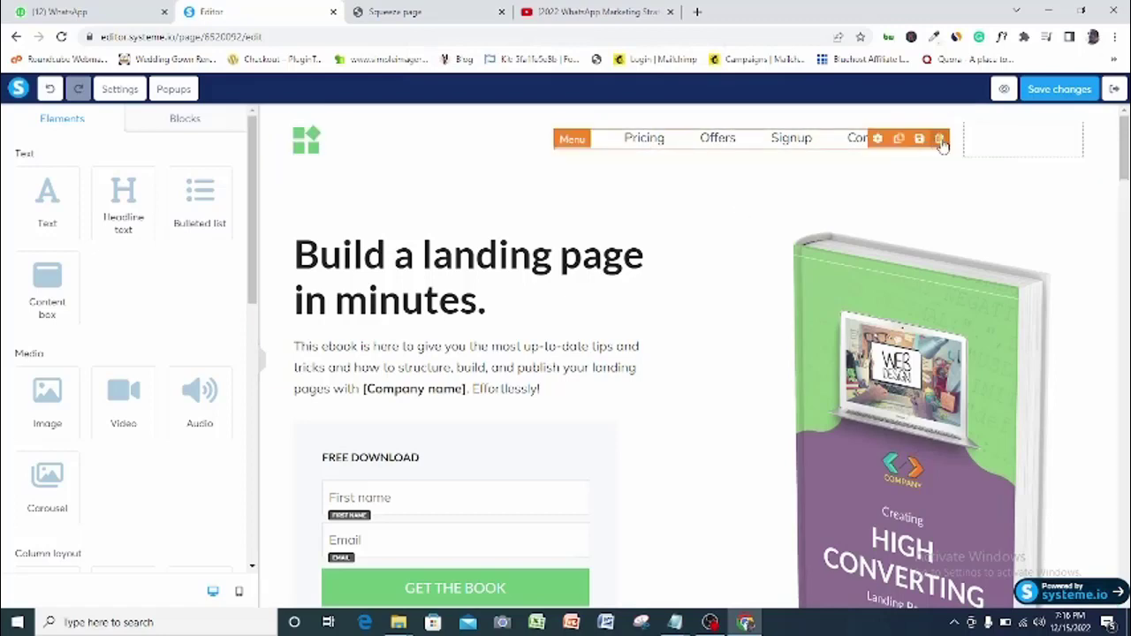
{"action": "left_click", "coordinate": [941, 140]}
{"action": "left_click", "coordinate": [632, 116]}
{"action": "left_click", "coordinate": [267, 157]}
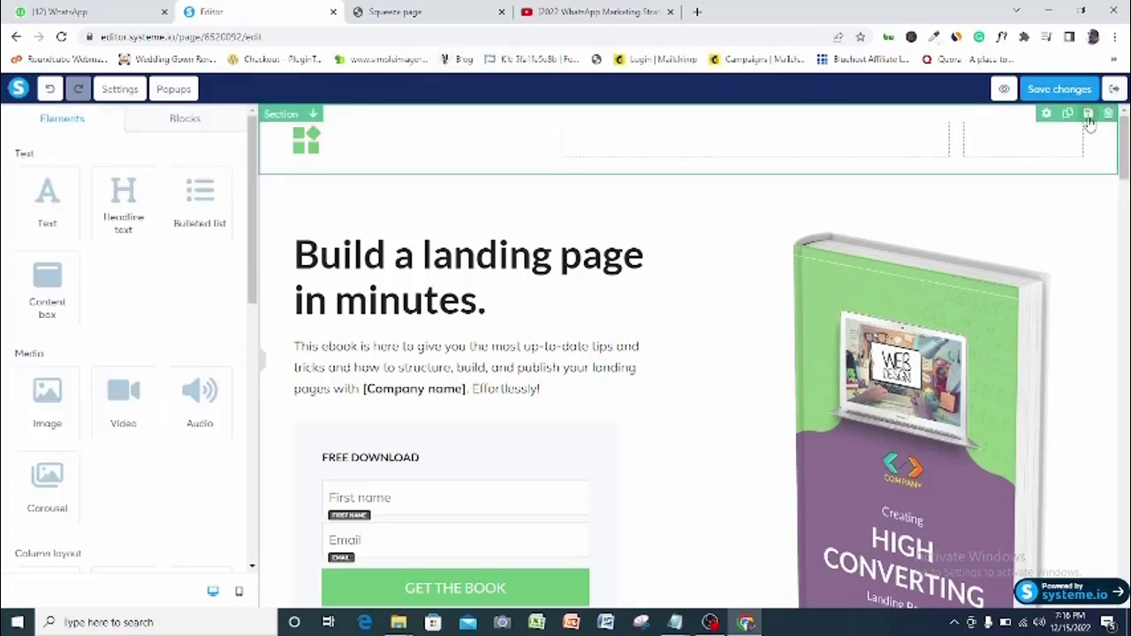
{"action": "left_click", "coordinate": [1108, 114]}
{"action": "left_click", "coordinate": [634, 117]}
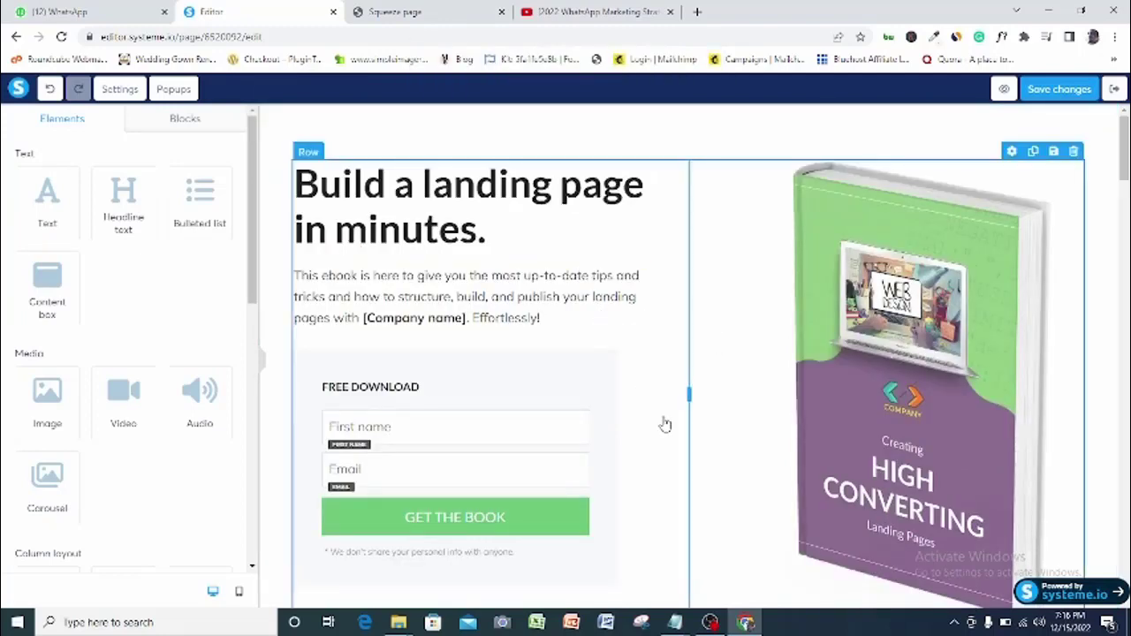
Change the headline to '7 Fun Ideas To Light Up Your Next Birthday' at font size 51
{"action": "left_click", "coordinate": [415, 200]}
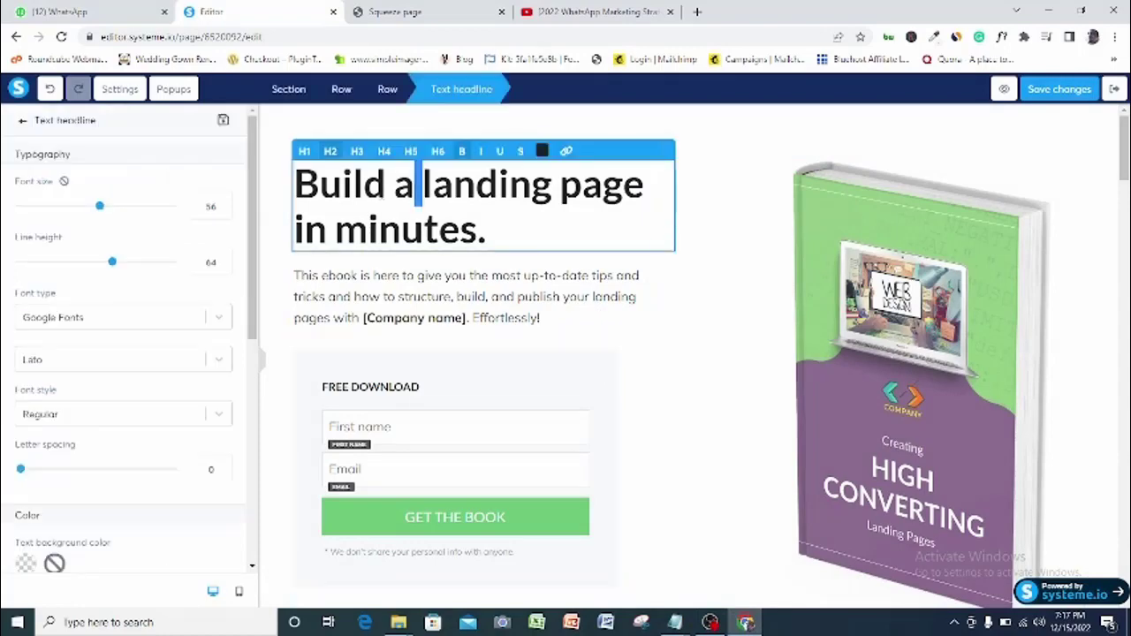
{"action": "key", "text": "Left"}
{"action": "key", "text": "Left"}
{"action": "triple_click", "coordinate": [382, 192]}
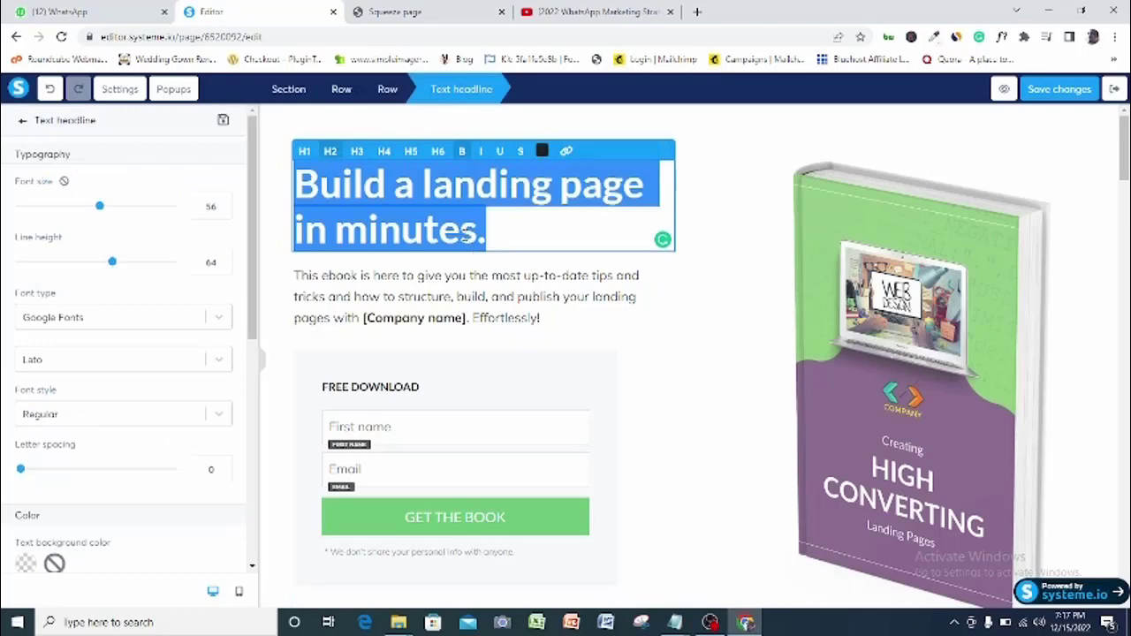
{"action": "type", "text": "7 F"}
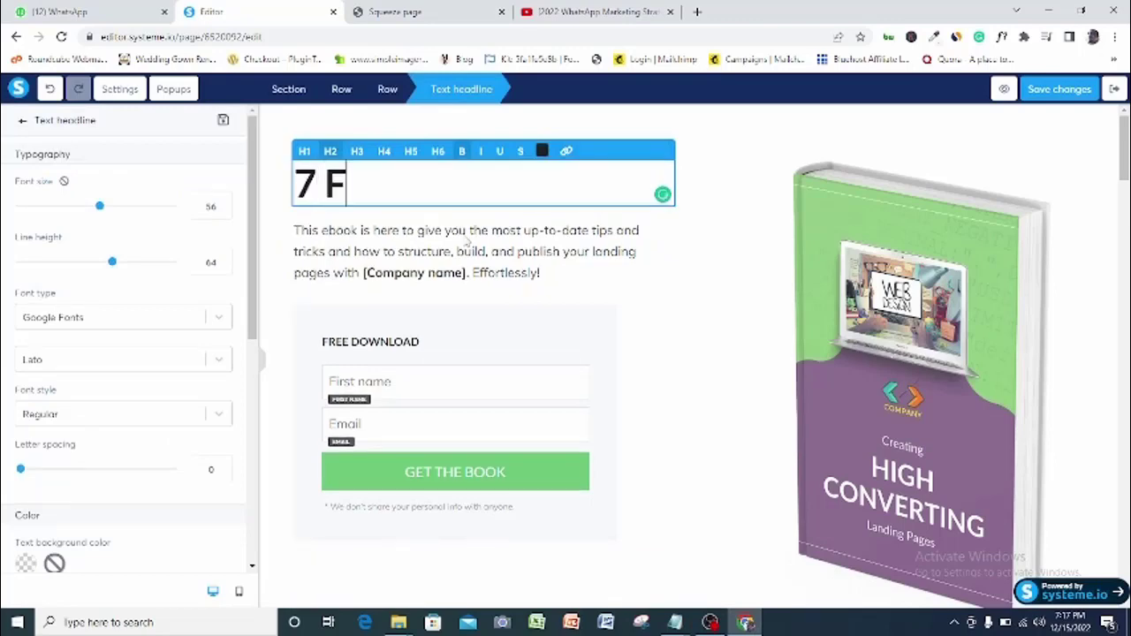
{"action": "type", "text": "un Ide"}
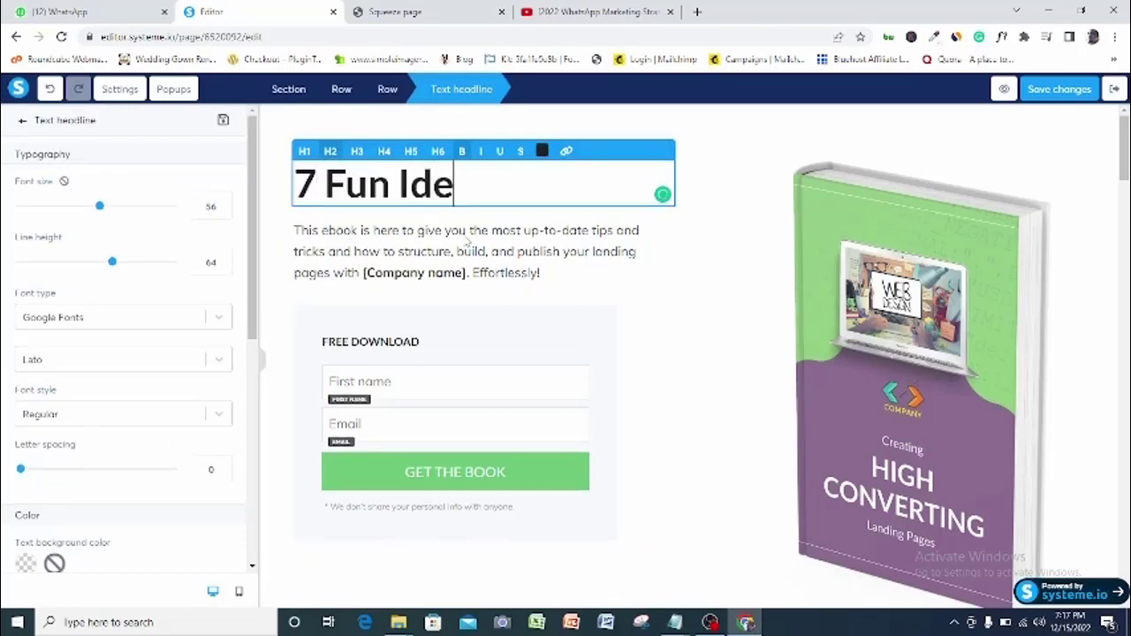
{"action": "type", "text": "as To L"}
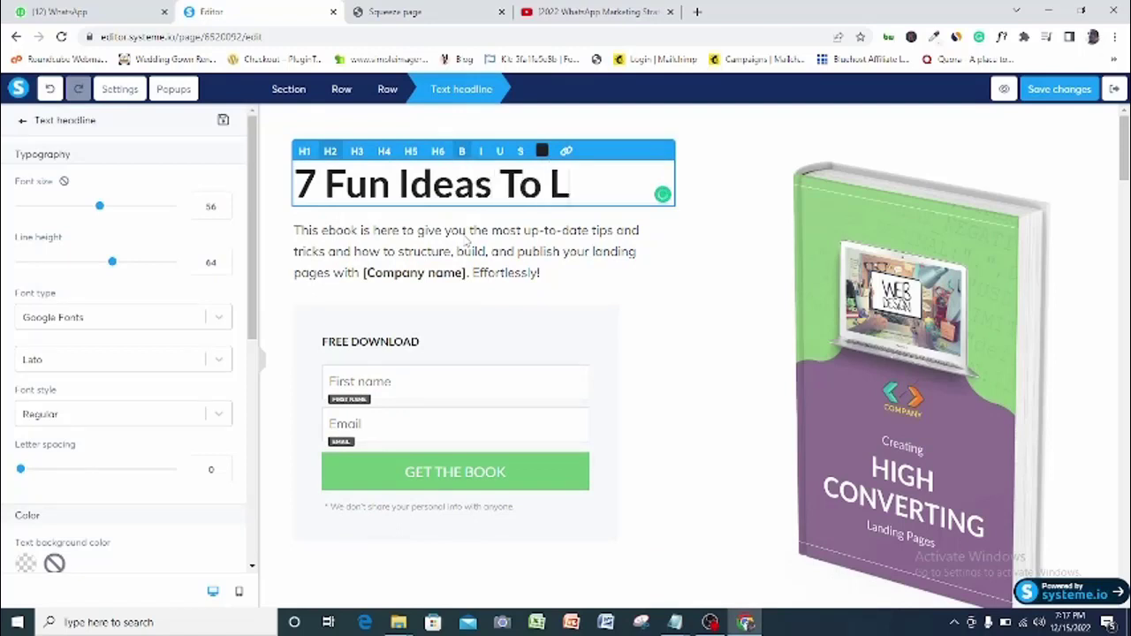
{"action": "type", "text": "ight U"}
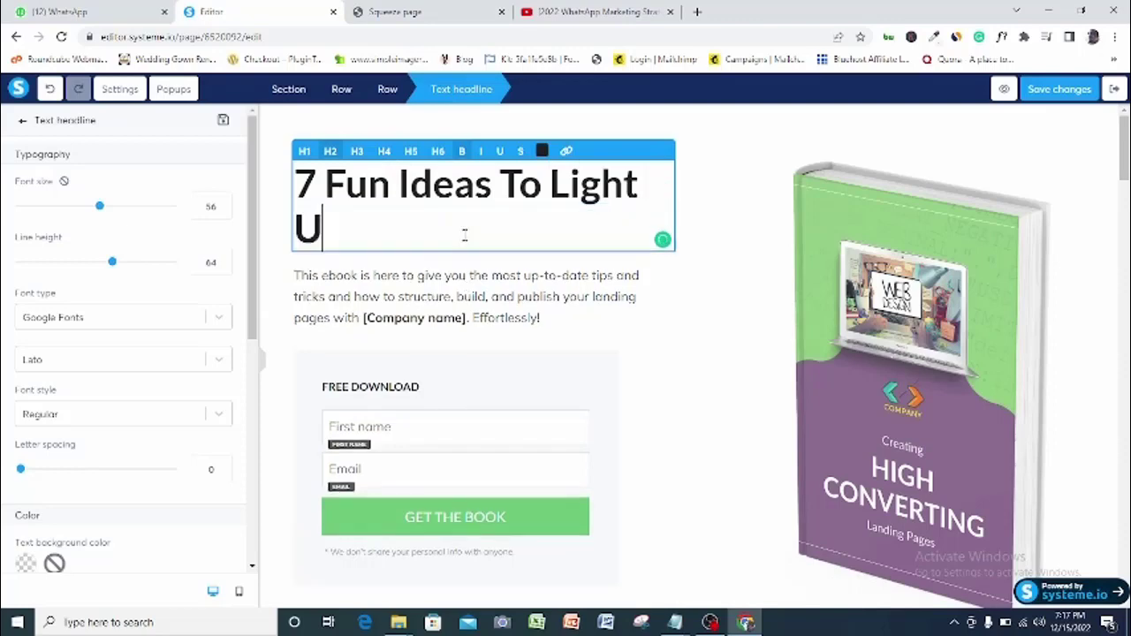
{"action": "type", "text": "p Your Nex"}
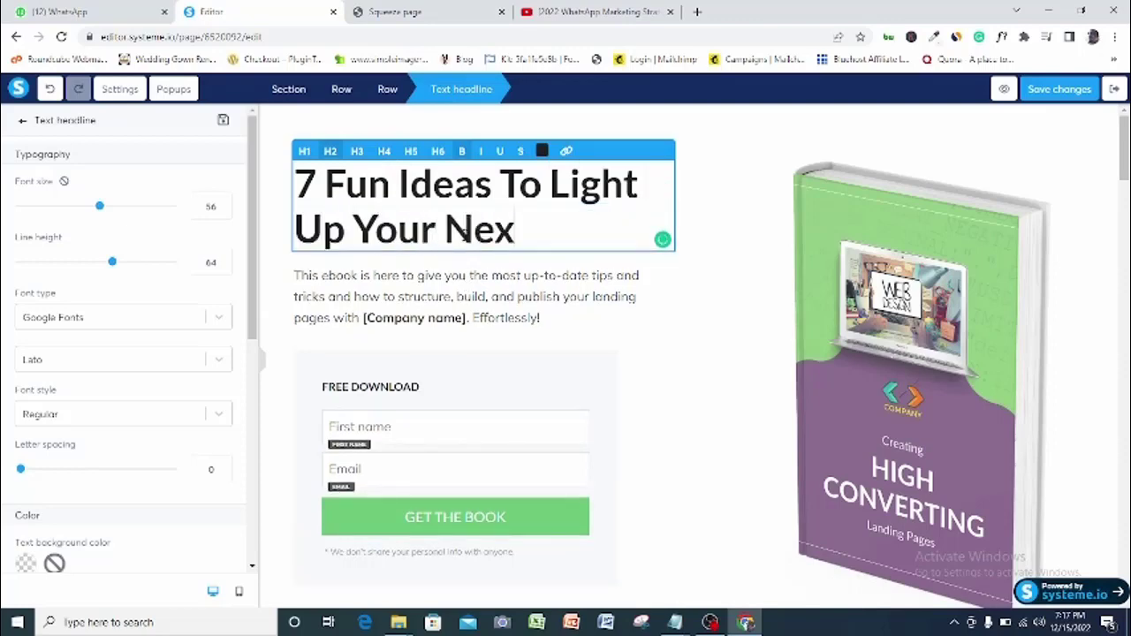
{"action": "type", "text": "t Birt"}
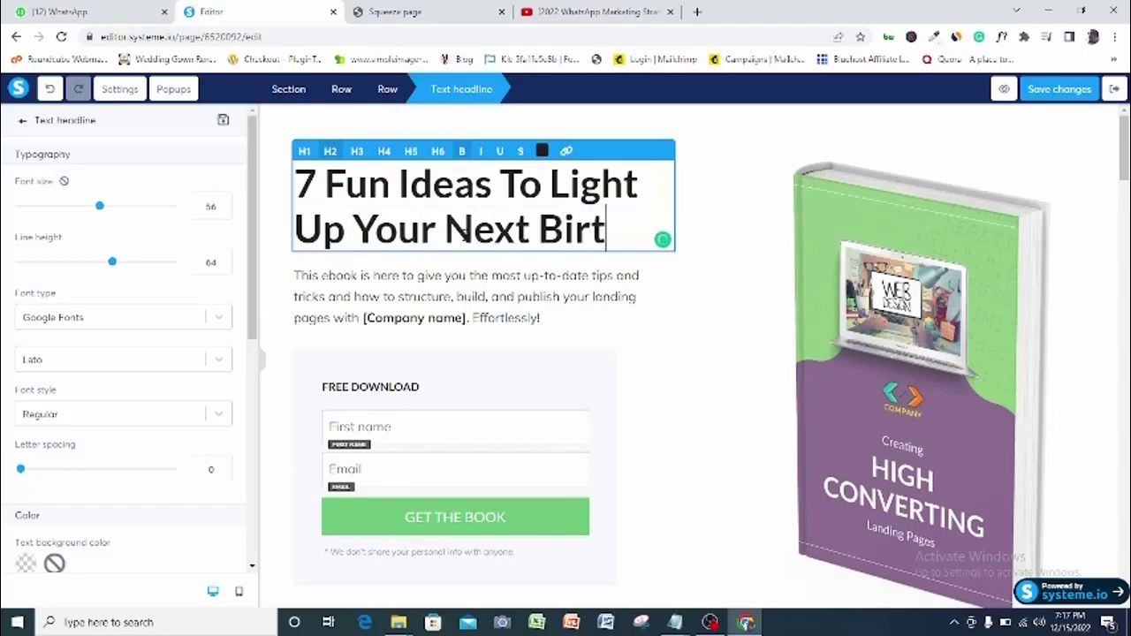
{"action": "type", "text": "hday"}
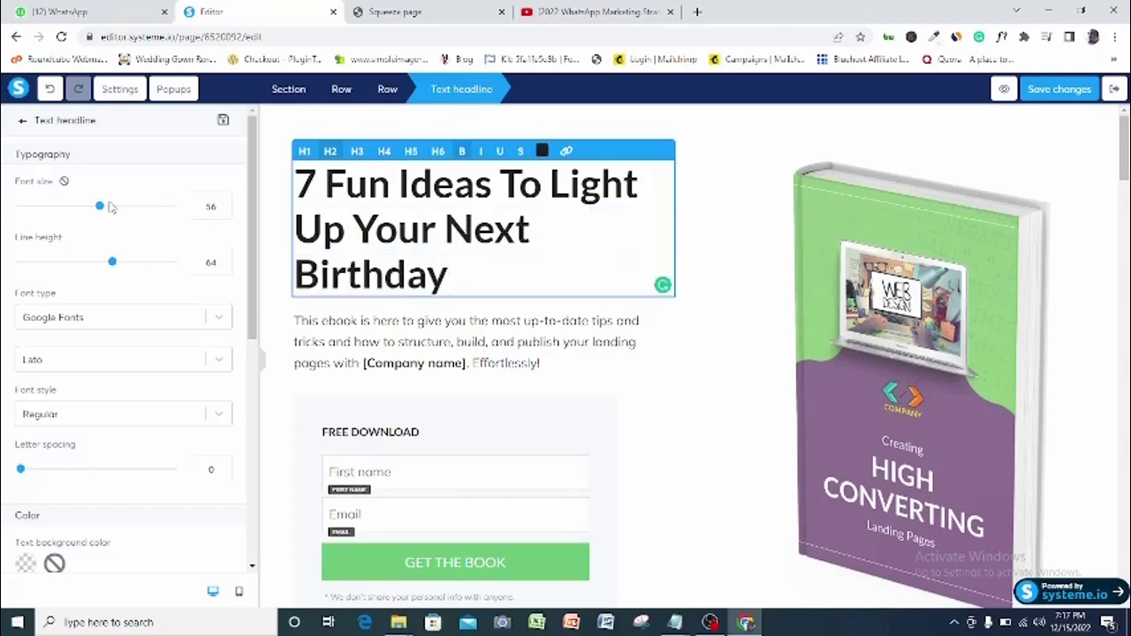
{"action": "left_click_drag", "start_coordinate": [100, 208], "coordinate": [94, 214]}
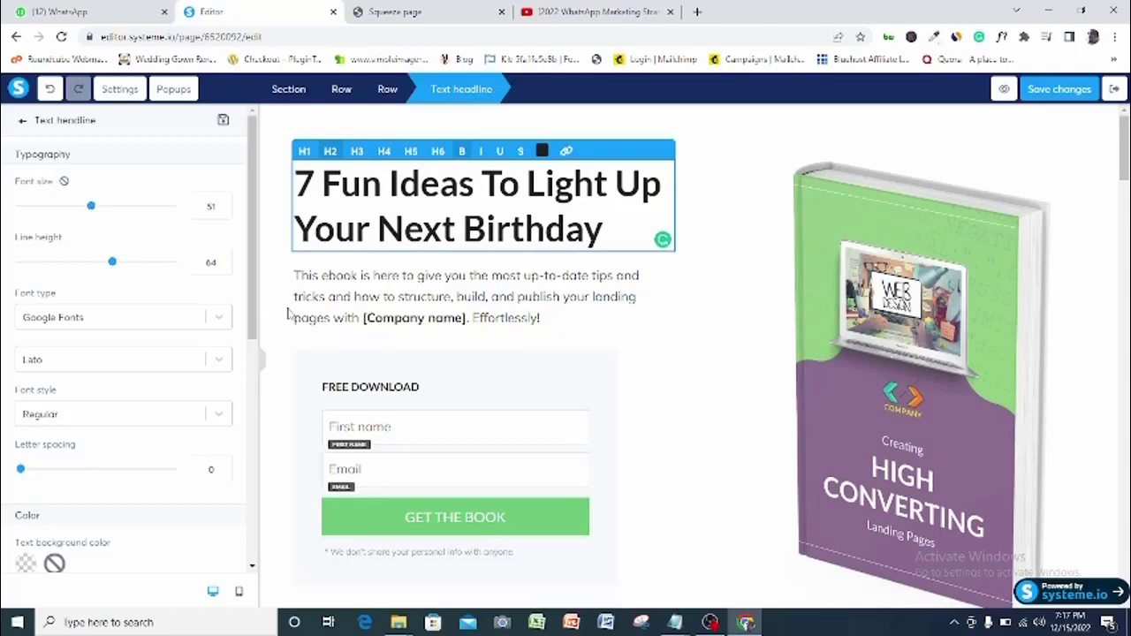
{"action": "left_click", "coordinate": [357, 294]}
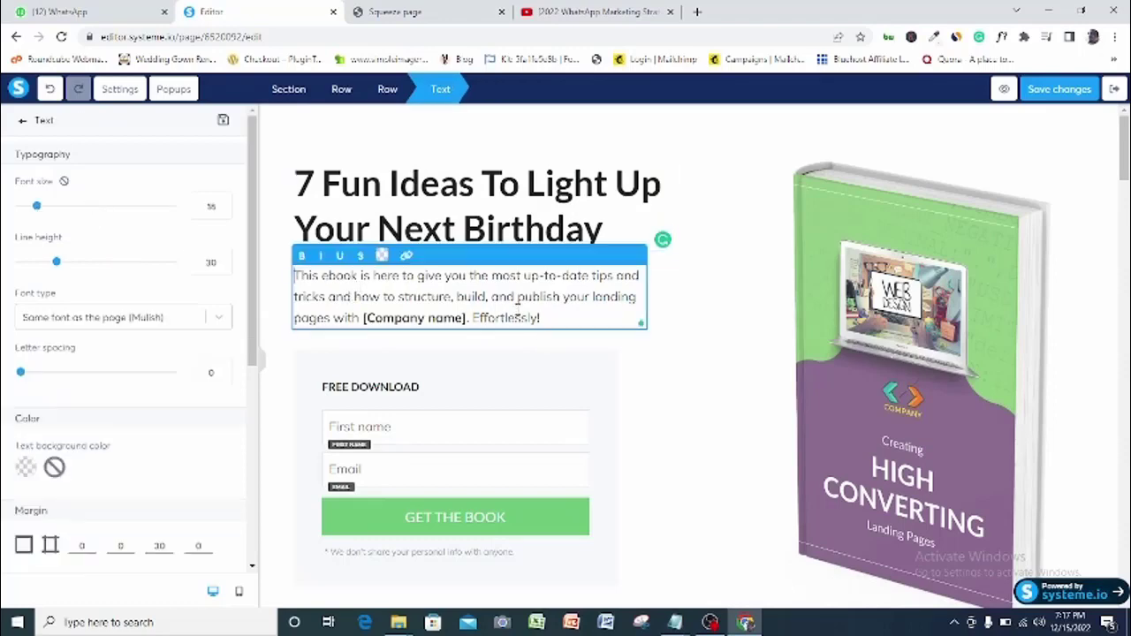
Rewrite the description paragraph to offer a free PDF of 7 birthday ideas
{"action": "triple_click", "coordinate": [365, 280]}
{"action": "key", "text": "BackSpace"}
{"action": "type", "text": "In this interesting shot"}
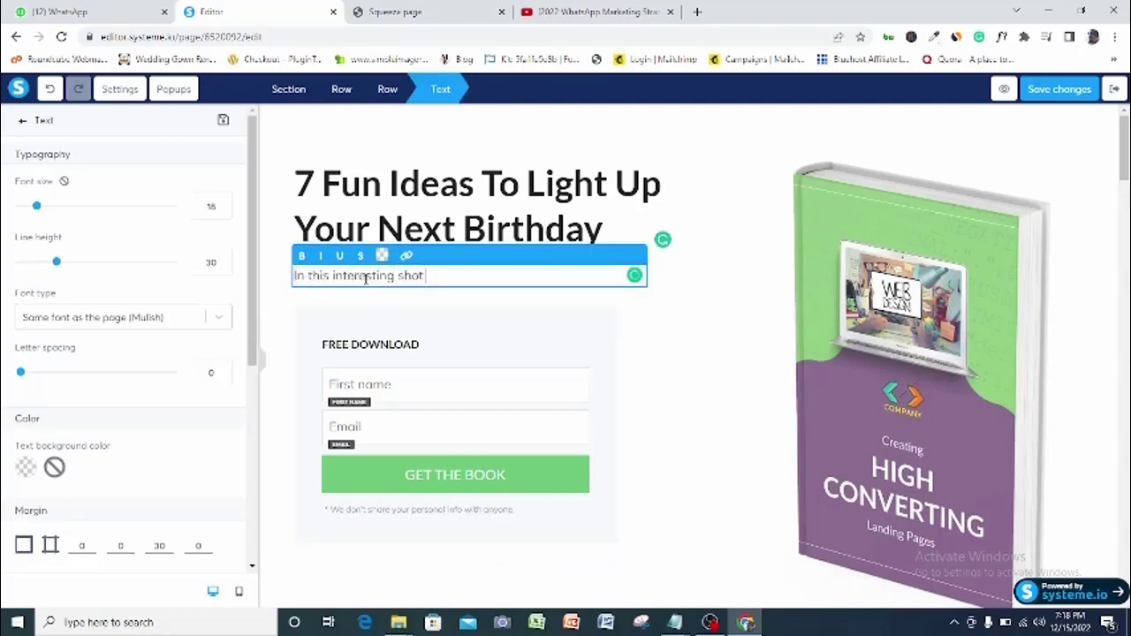
{"action": "type", "text": " PDF. I have shown 7 amazing idea"}
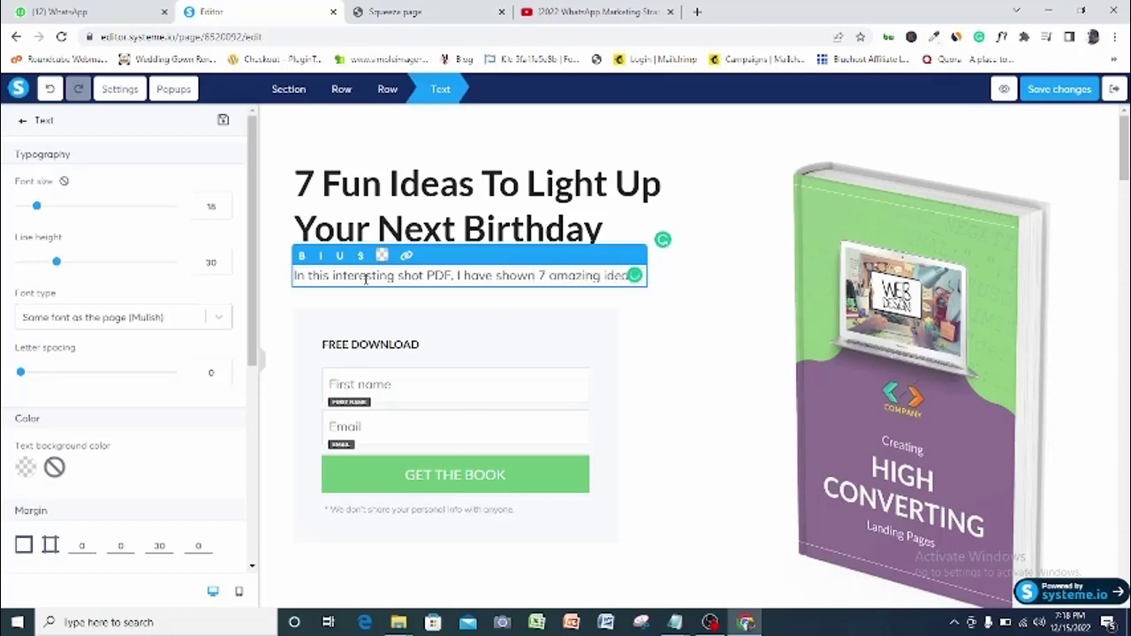
{"action": "type", "text": "s that can make your next birthday the most memorable"}
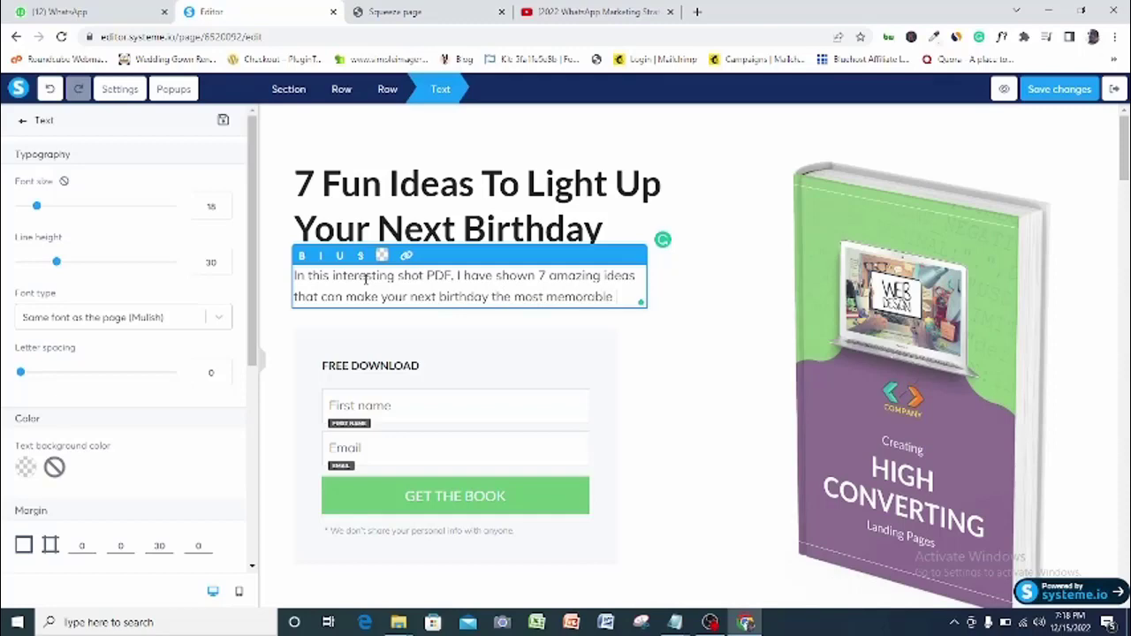
{"action": "type", "text": " ever!"}
{"action": "key", "text": "Return"}
{"action": "key", "text": "Return"}
{"action": "type", "text": "Give me your best email an"}
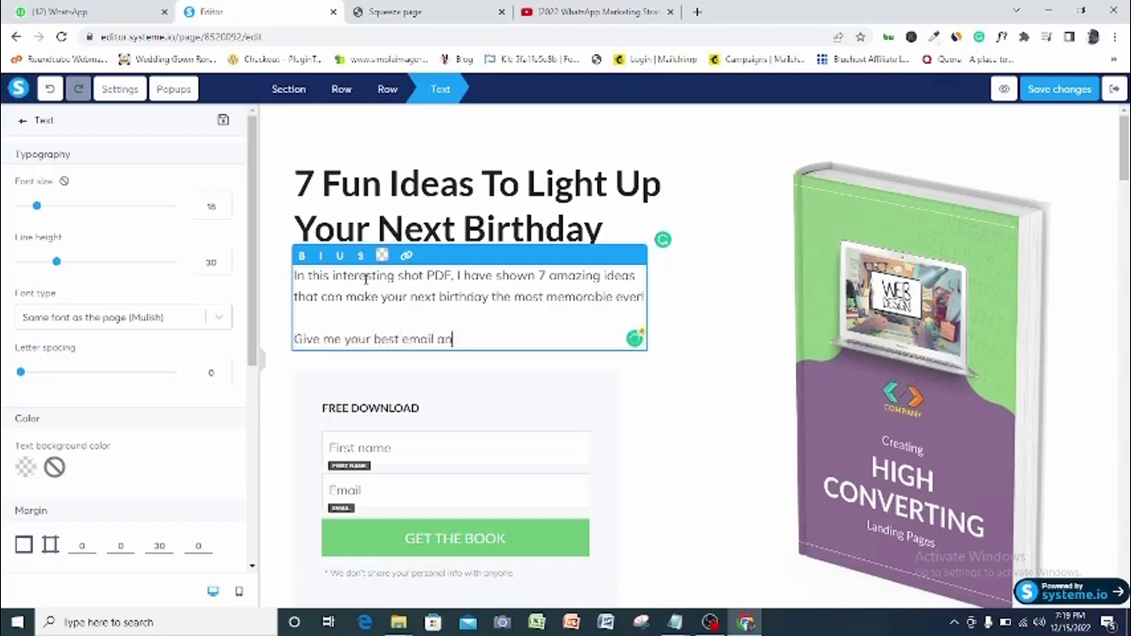
{"action": "type", "text": "d I will send your your a"}
{"action": "type", "text": "wn free PDF."}
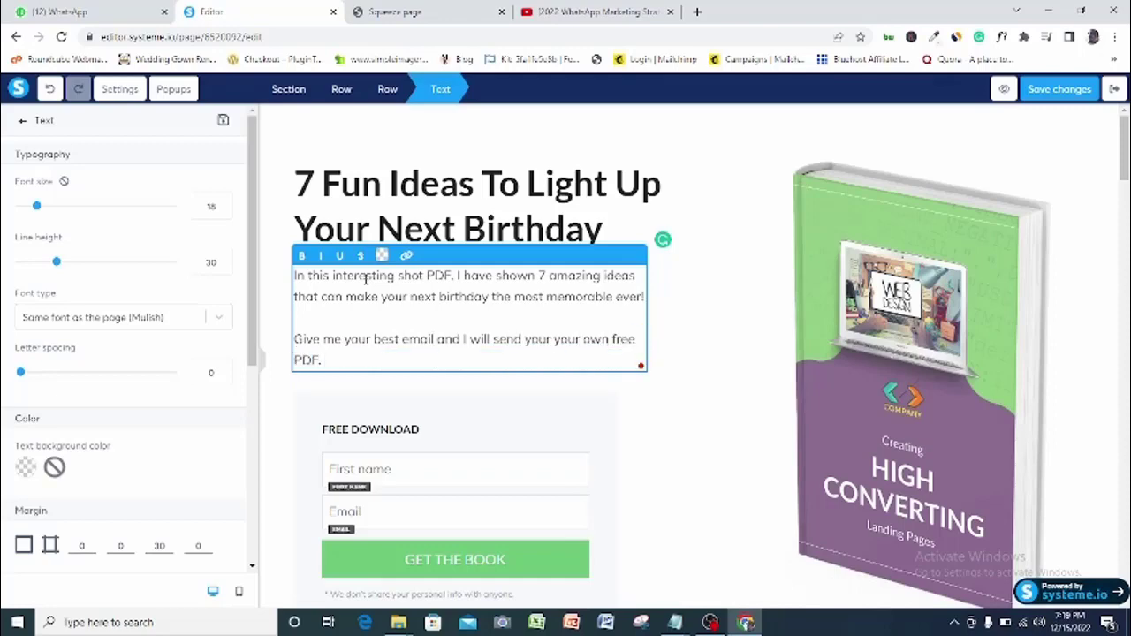
{"action": "key", "text": "BackSpace"}
{"action": "key", "text": "BackSpace"}
{"action": "key", "text": "BackSpace"}
{"action": "key", "text": "BackSpace"}
{"action": "key", "text": "BackSpace"}
{"action": "left_click", "coordinate": [638, 340]}
{"action": "key", "text": "Return"}
{"action": "type", "text": "NAPP"}
{"action": "key", "text": "BackSpace"}
{"action": "key", "text": "BackSpace"}
{"action": "key", "text": "BackSpace"}
{"action": "key", "text": "BackSpace"}
{"action": "key", "text": "BackSpace"}
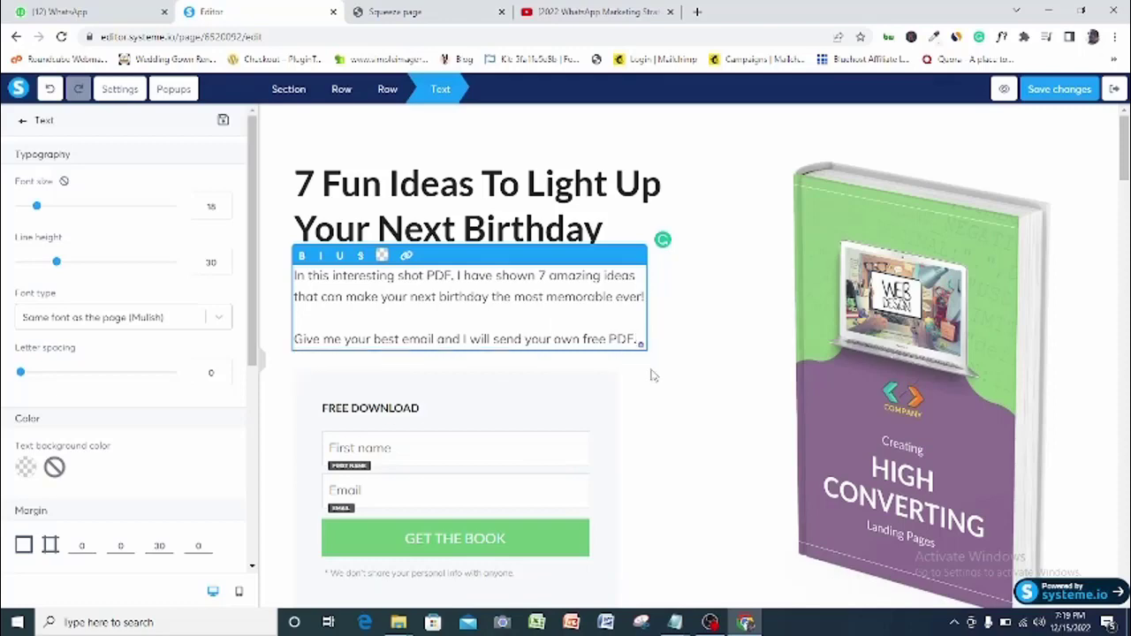
{"action": "left_click", "coordinate": [650, 381]}
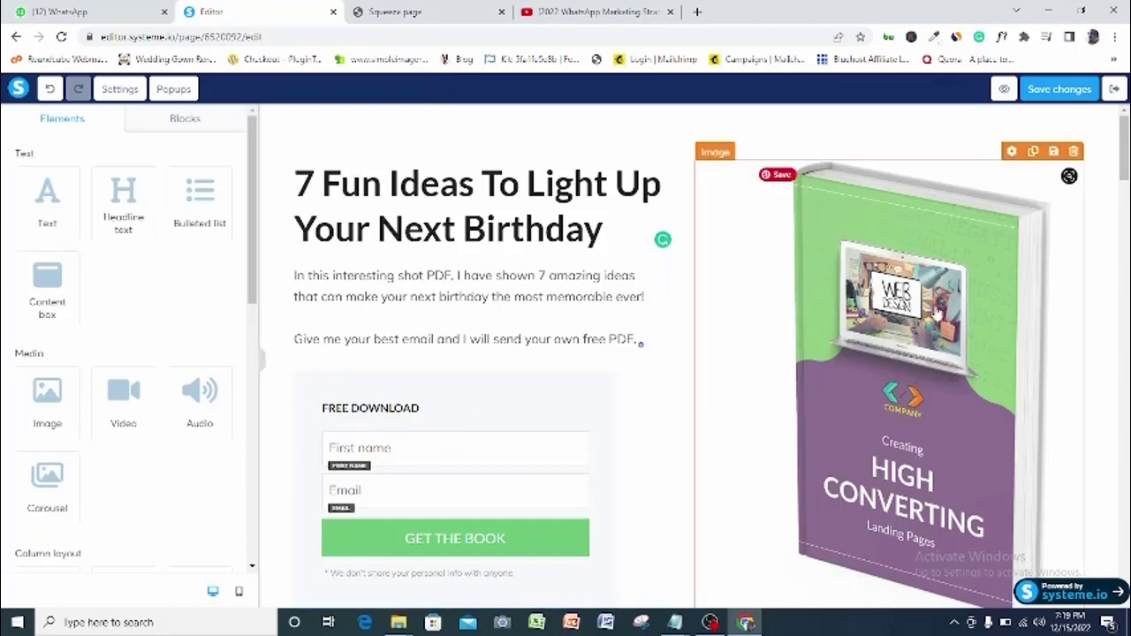
Set the paragraph to font size 21, line height 26, keeping the page's Mulish font
{"action": "left_click", "coordinate": [396, 286]}
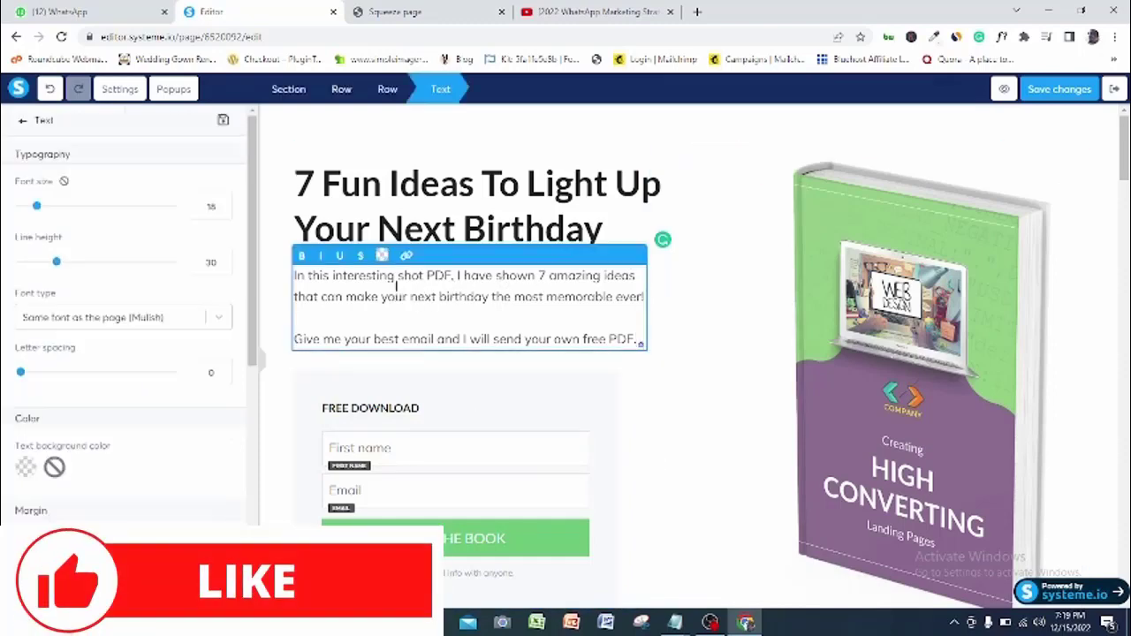
{"action": "left_click_drag", "start_coordinate": [36, 206], "coordinate": [41, 207]}
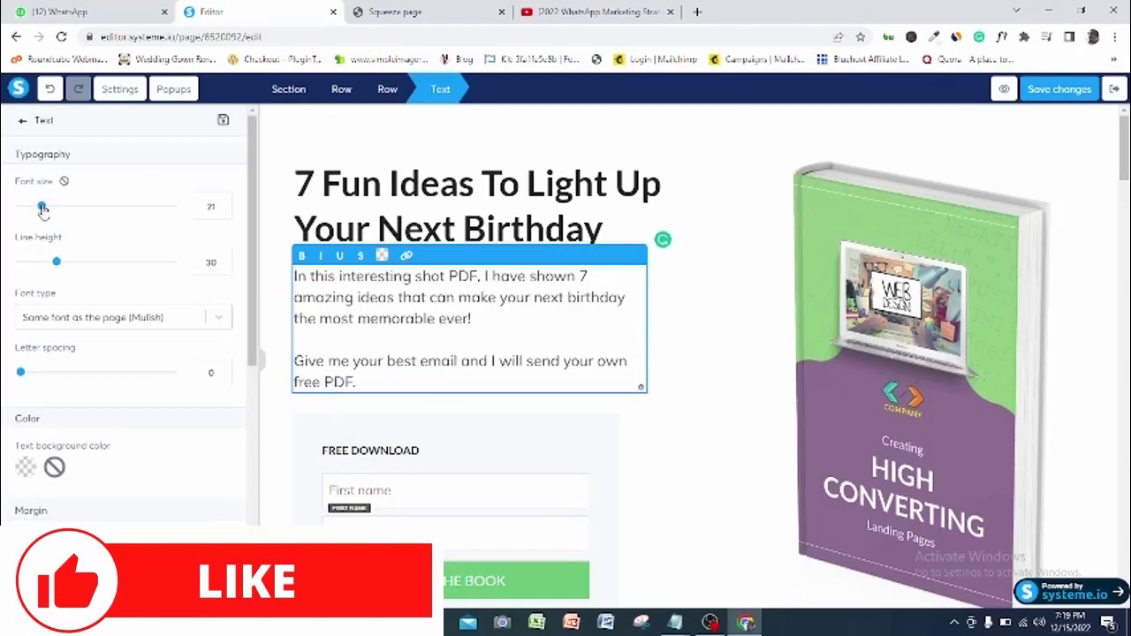
{"action": "left_click_drag", "start_coordinate": [56, 262], "coordinate": [51, 266]}
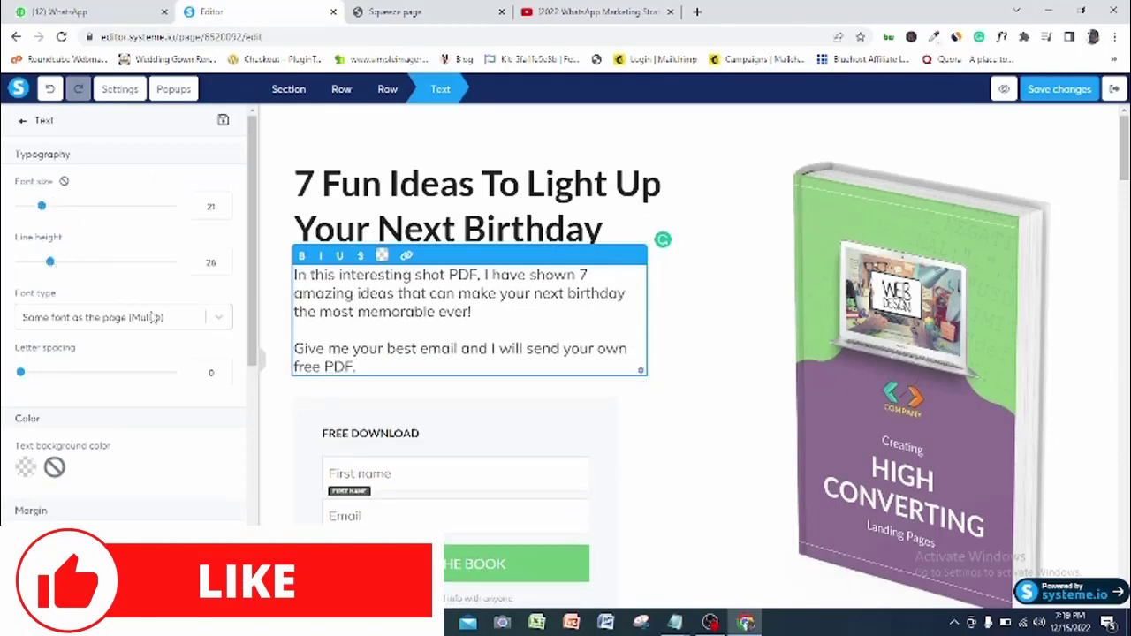
{"action": "left_click", "coordinate": [209, 320]}
{"action": "left_click", "coordinate": [94, 398]}
{"action": "left_click", "coordinate": [180, 325]}
{"action": "left_click", "coordinate": [212, 352]}
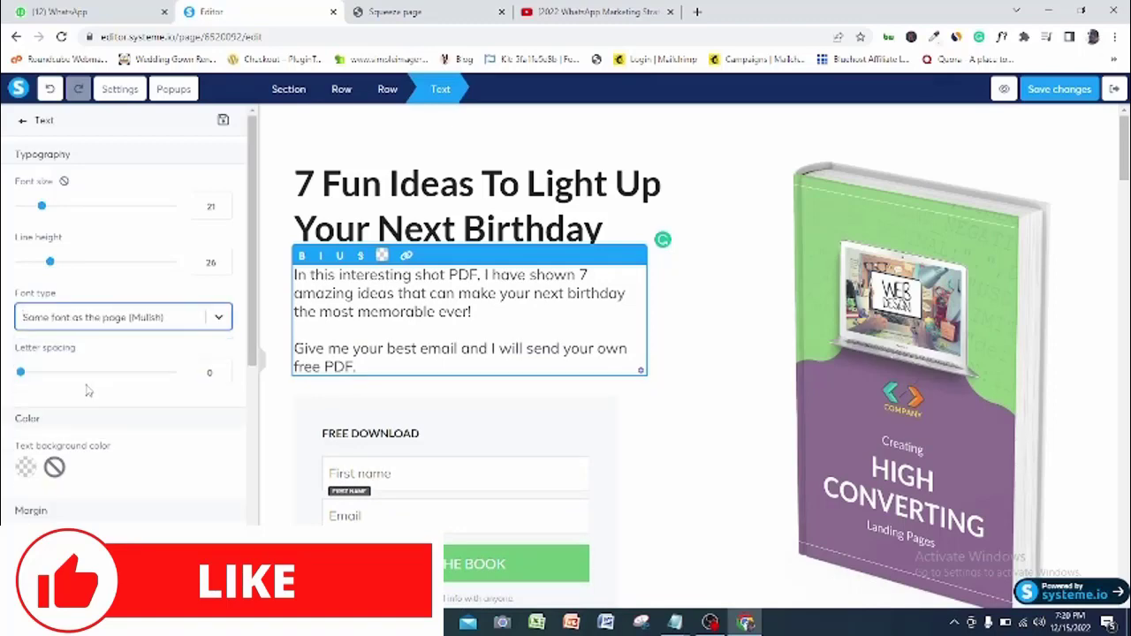
{"action": "scroll", "coordinate": [254, 364], "scroll_direction": "down", "scroll_amount": 2}
{"action": "scroll", "coordinate": [253, 365], "scroll_direction": "down", "scroll_amount": 4}
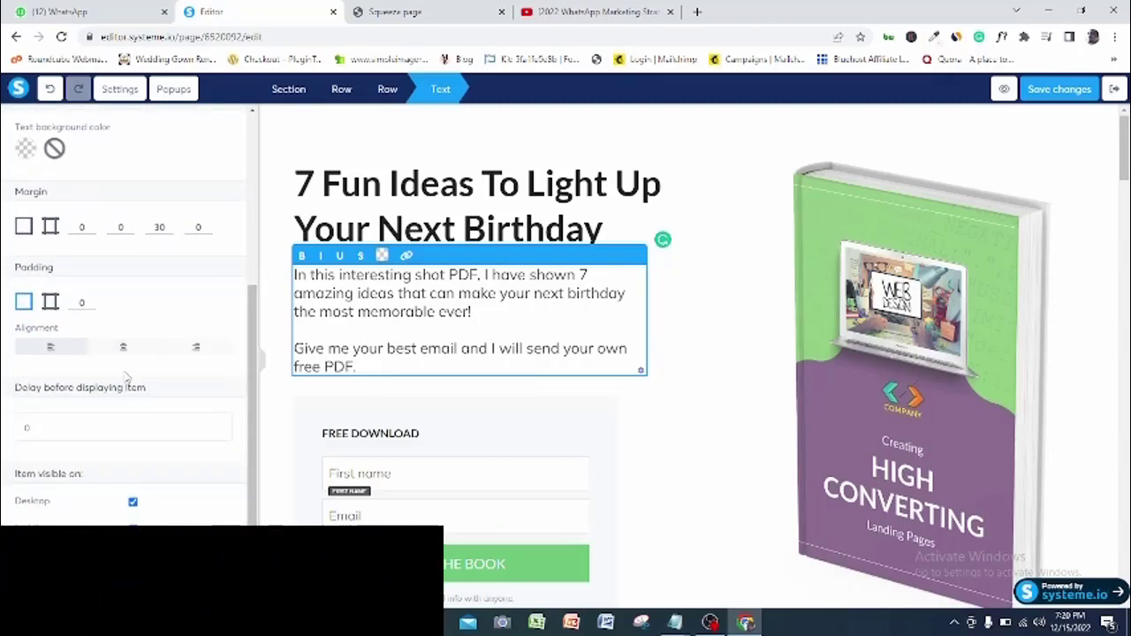
{"action": "left_click", "coordinate": [740, 232]}
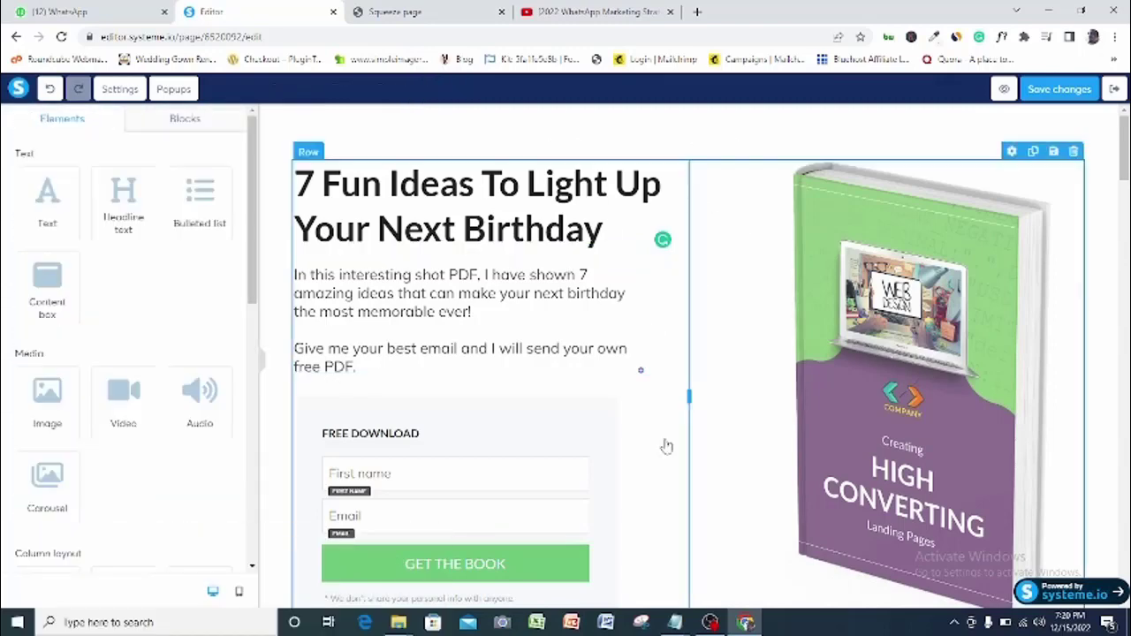
Relabel the opt-in form's button 'GIVE ME THE BOOK!'
{"action": "scroll", "coordinate": [1124, 151], "scroll_direction": "down", "scroll_amount": 2}
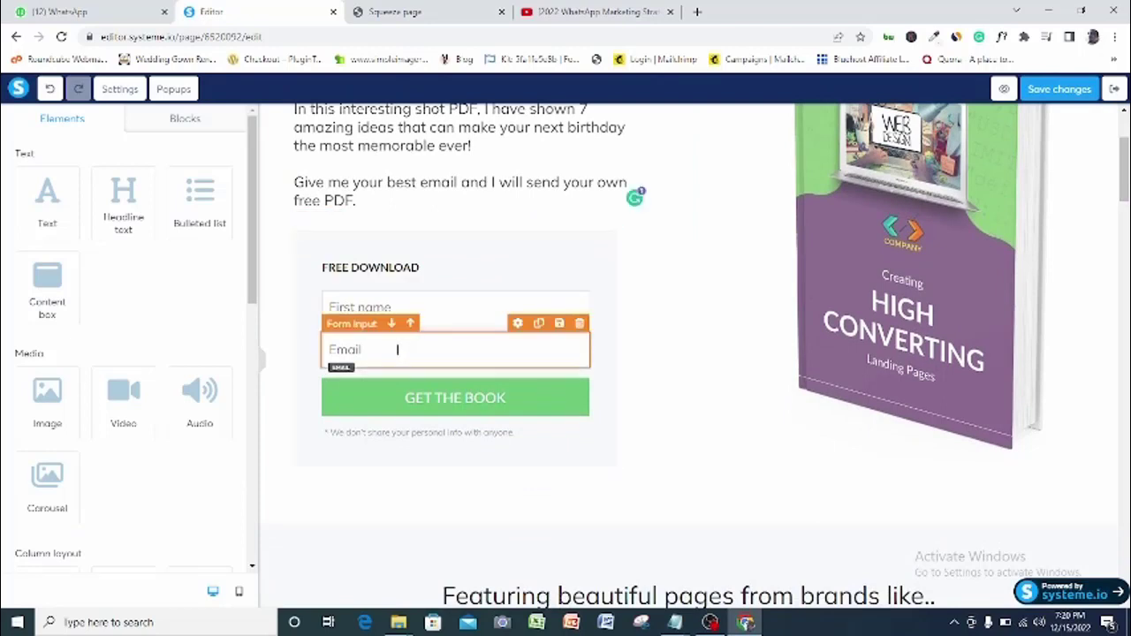
{"action": "left_click", "coordinate": [439, 406]}
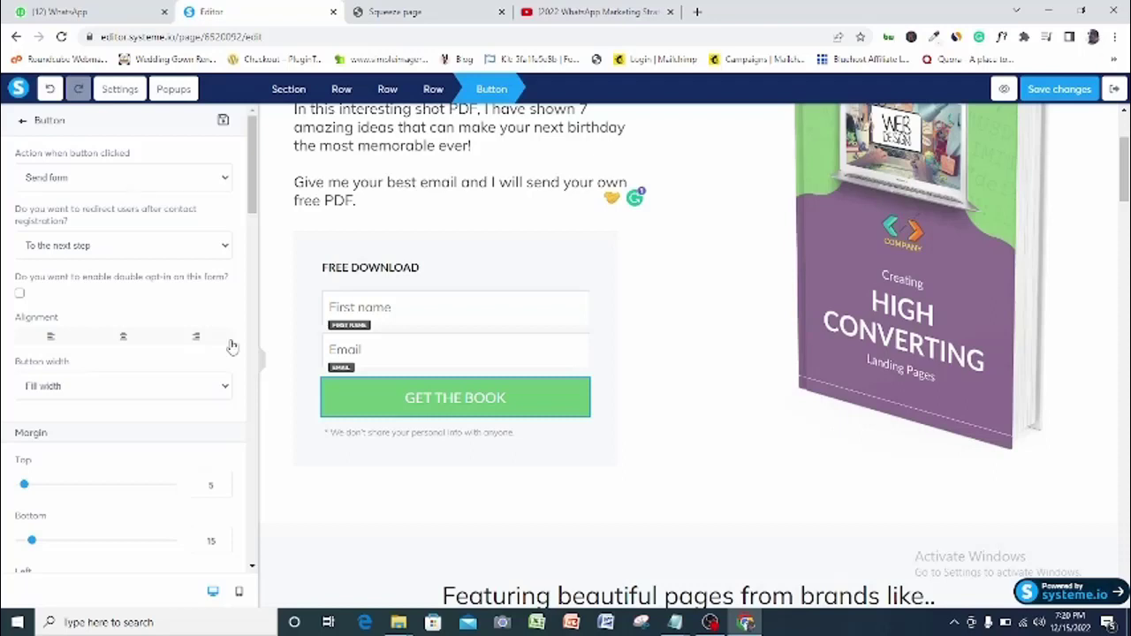
{"action": "left_click_drag", "start_coordinate": [250, 137], "coordinate": [252, 241]}
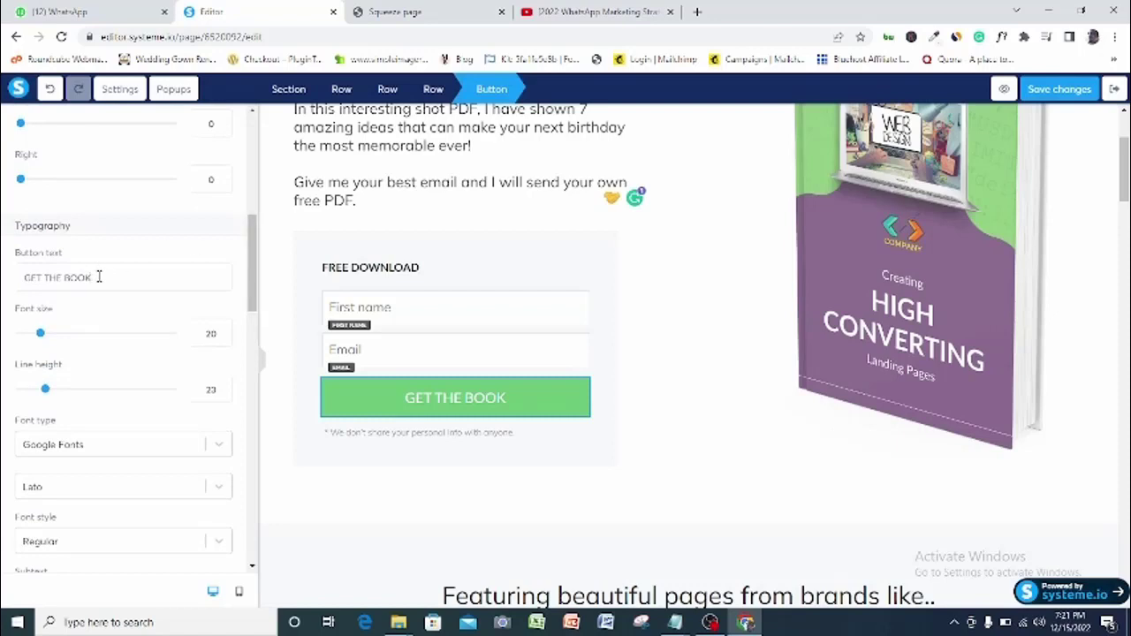
{"action": "key", "text": "BackSpace"}
{"action": "key", "text": "BackSpace"}
{"action": "key", "text": "BackSpace"}
{"action": "key", "text": "BackSpace"}
{"action": "key", "text": "BackSpace"}
{"action": "key", "text": "BackSpace"}
{"action": "key", "text": "BackSpace"}
{"action": "key", "text": "BackSpace"}
{"action": "key", "text": "BackSpace"}
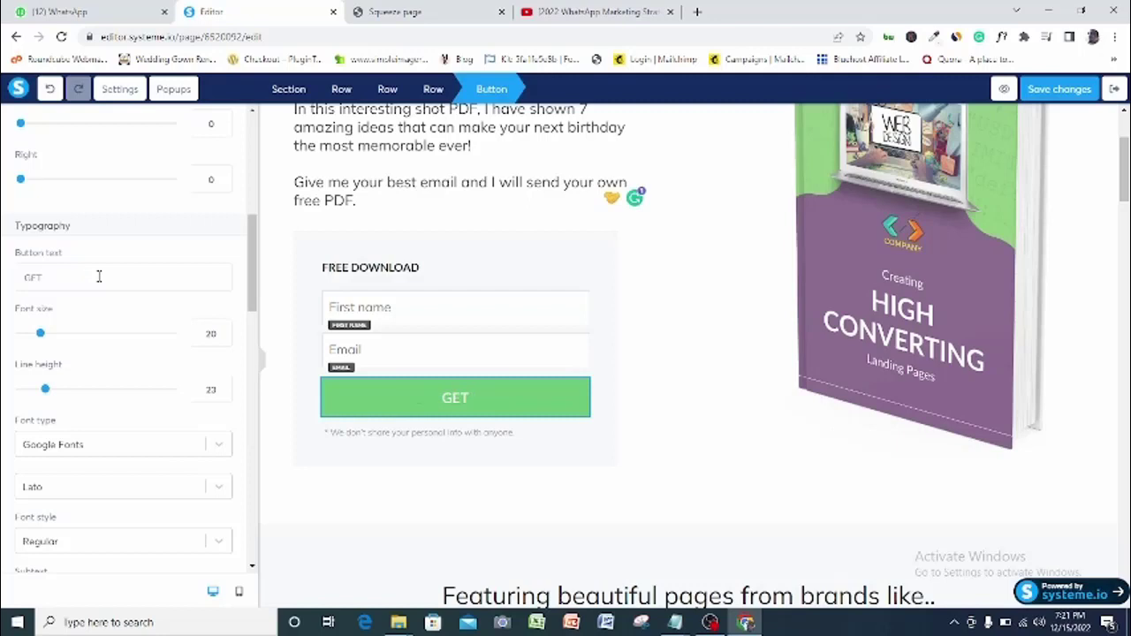
{"action": "key", "text": "BackSpace"}
{"action": "key", "text": "BackSpace"}
{"action": "type", "text": "IVE ME THE BOOK!"}
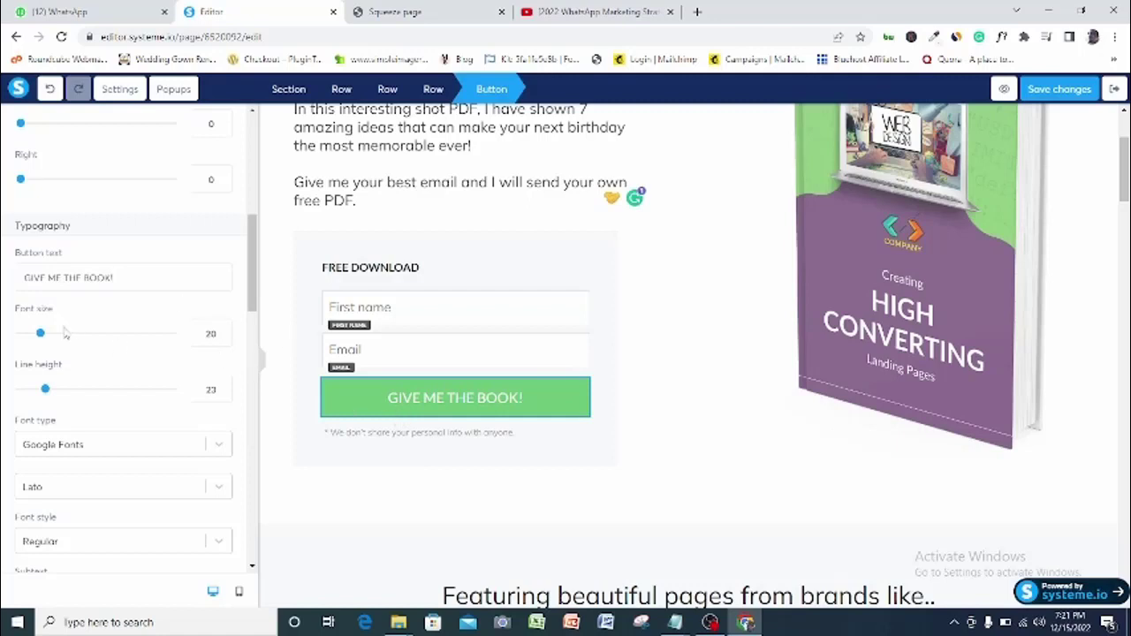
Enlarge the button text to size 26 and give the button a dark green background
{"action": "left_click_drag", "start_coordinate": [39, 334], "coordinate": [51, 336]}
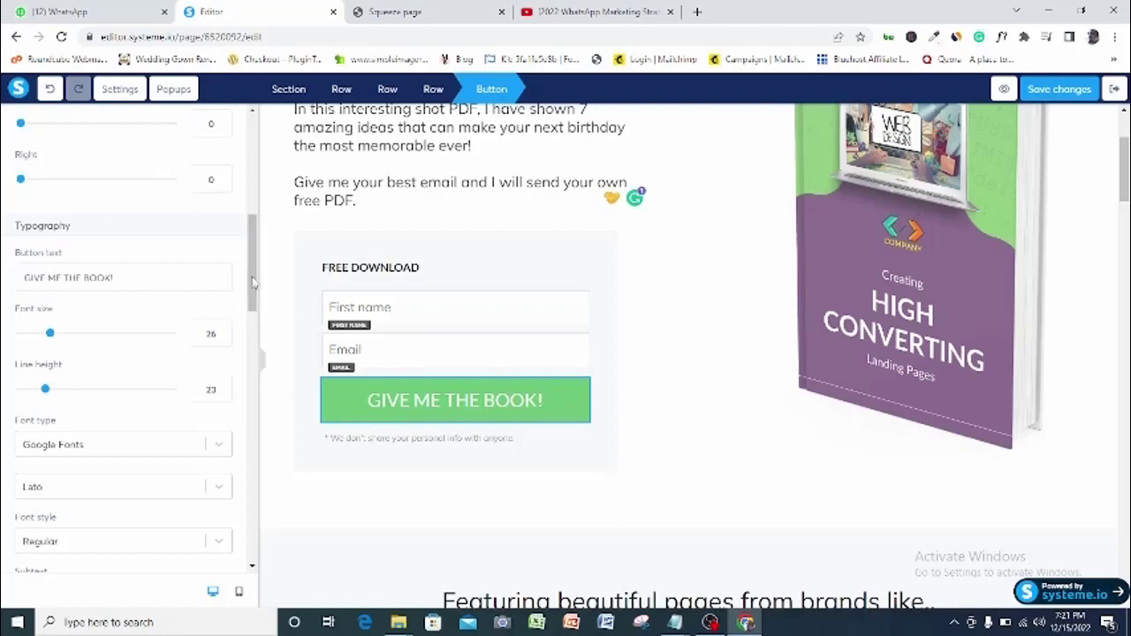
{"action": "left_click_drag", "start_coordinate": [252, 282], "coordinate": [253, 375]}
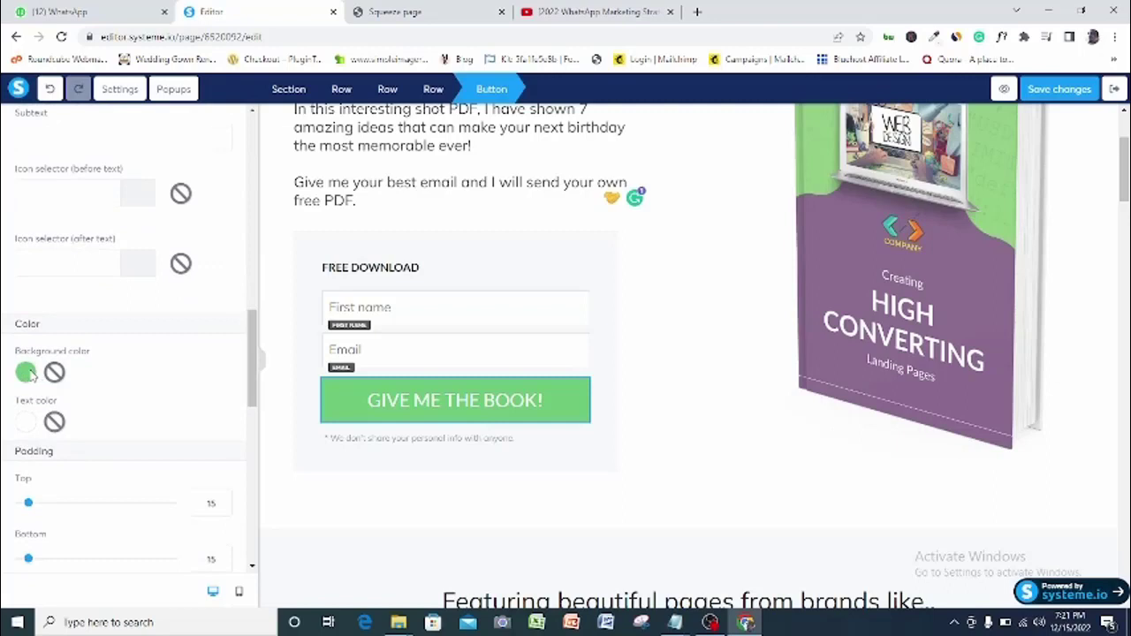
{"action": "left_click_drag", "start_coordinate": [253, 379], "coordinate": [254, 386]}
{"action": "left_click", "coordinate": [27, 305]}
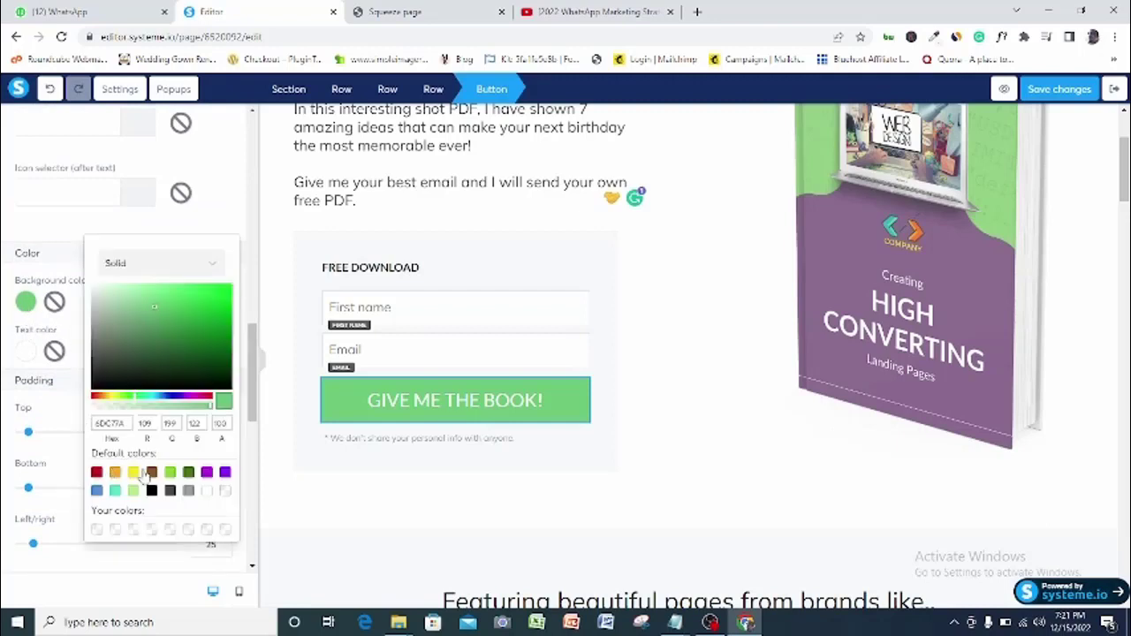
{"action": "left_click", "coordinate": [189, 474]}
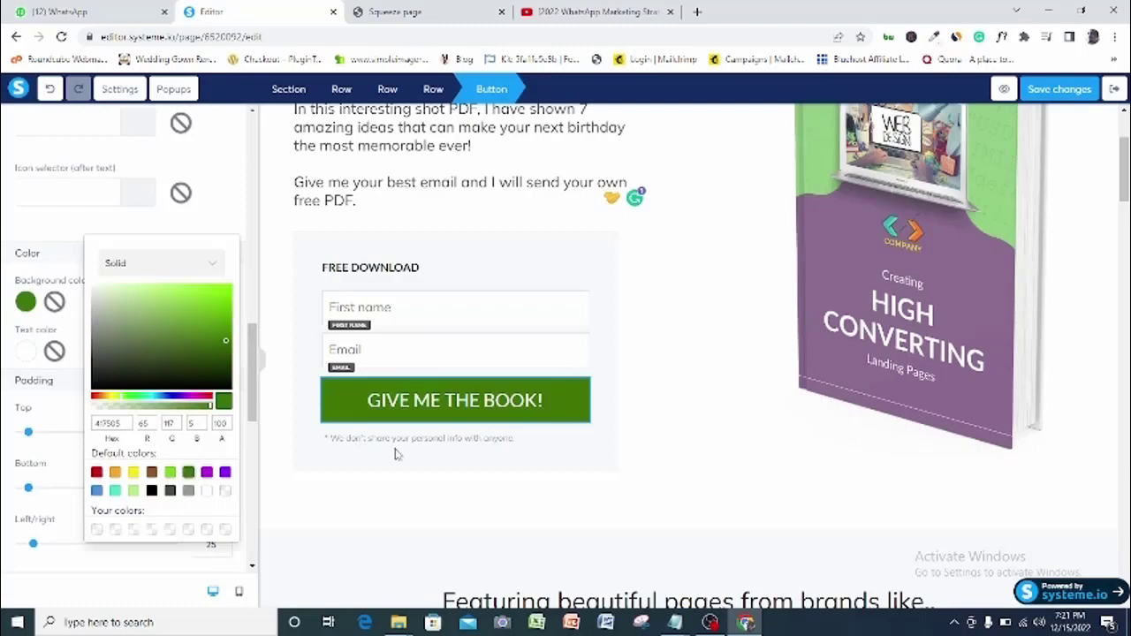
{"action": "left_click", "coordinate": [919, 281]}
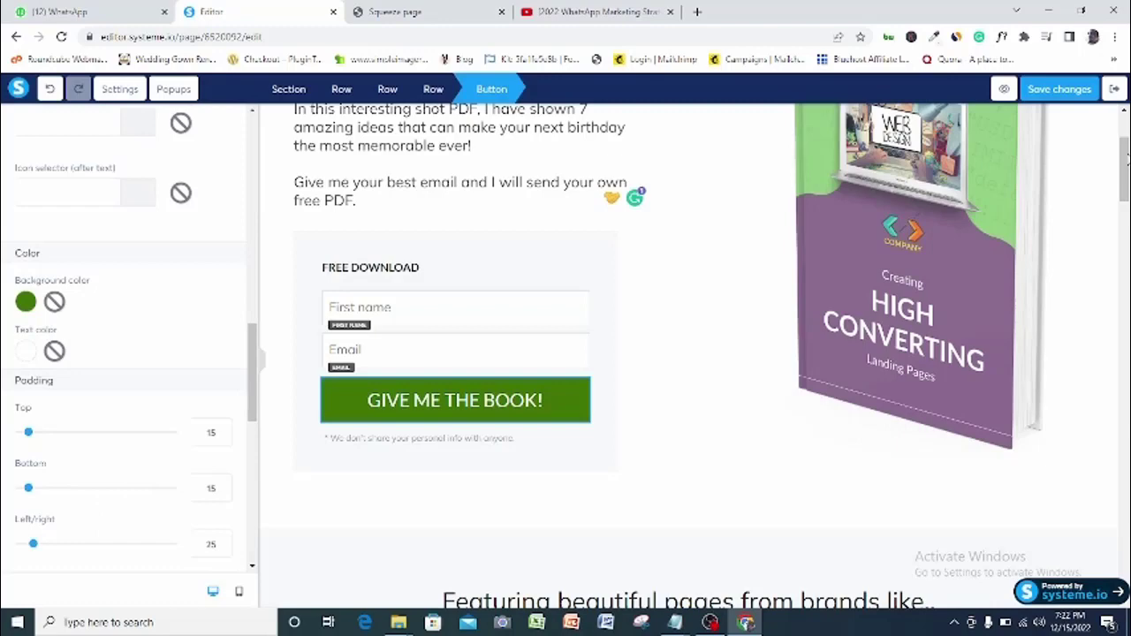
{"action": "key", "text": "Escape"}
{"action": "scroll", "coordinate": [689, 353], "scroll_direction": "down", "scroll_amount": 2}
{"action": "scroll", "coordinate": [689, 353], "scroll_direction": "up", "scroll_amount": 1}
{"action": "scroll", "coordinate": [689, 354], "scroll_direction": "down", "scroll_amount": 3}
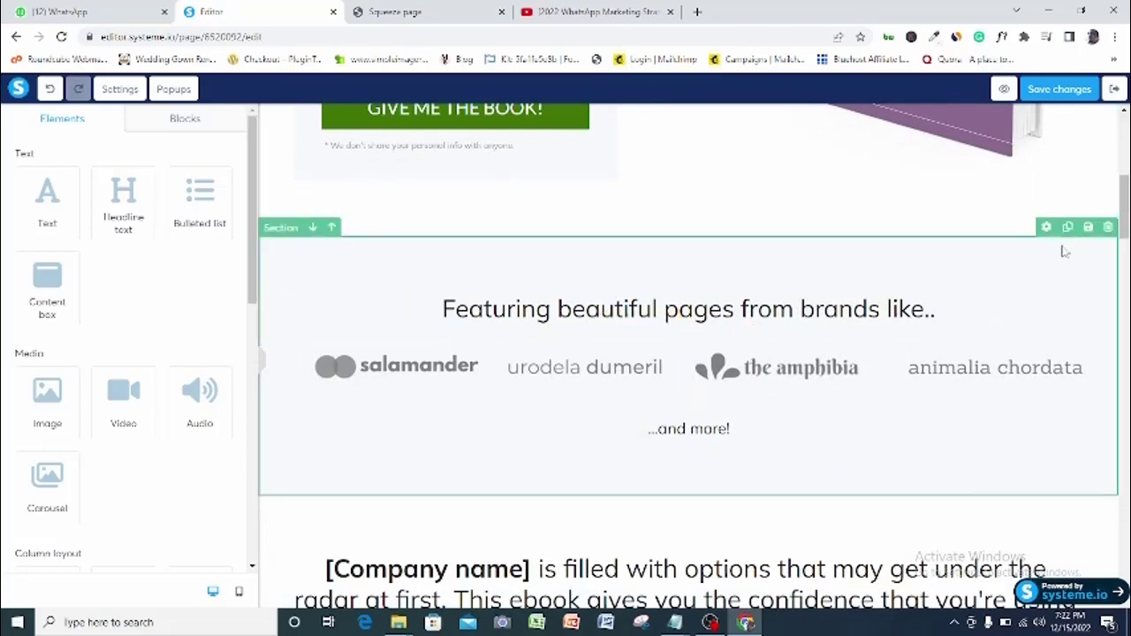
Delete the brands showcase section, the company name headline and the text block below it
{"action": "left_click", "coordinate": [1104, 237]}
{"action": "key", "text": "Escape"}
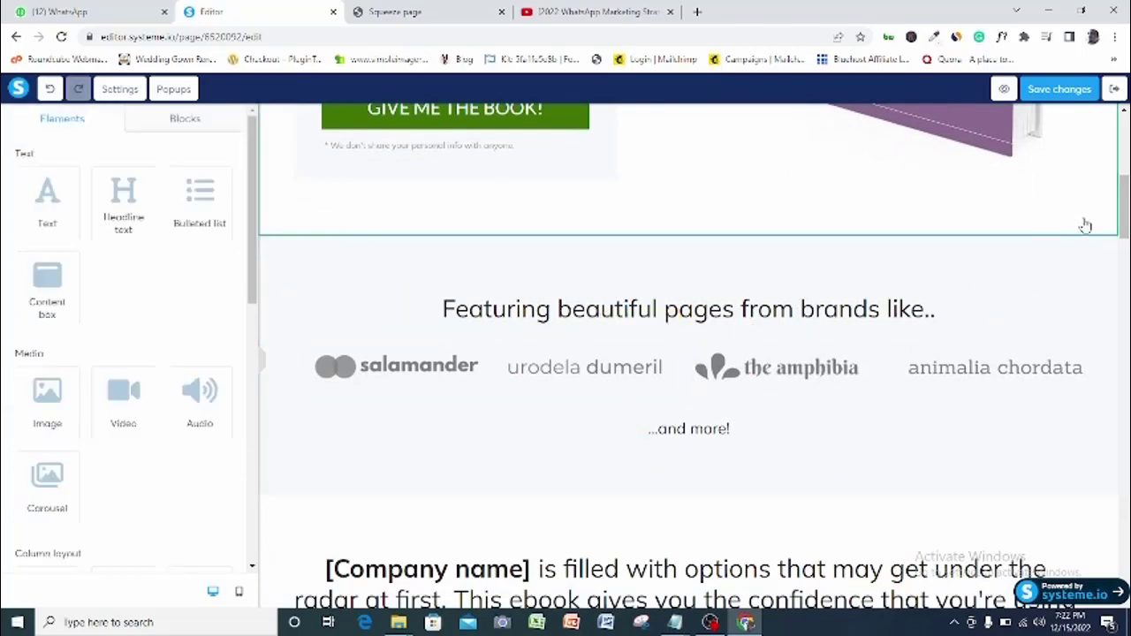
{"action": "left_click", "coordinate": [1107, 230]}
{"action": "left_click", "coordinate": [633, 122]}
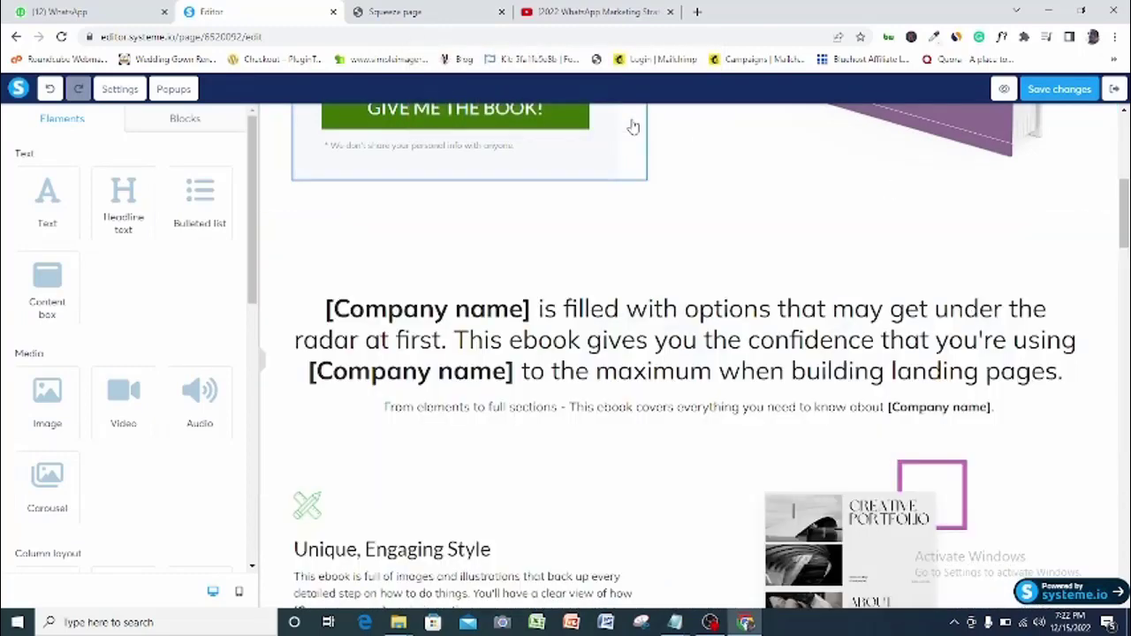
{"action": "left_click", "coordinate": [1073, 283]}
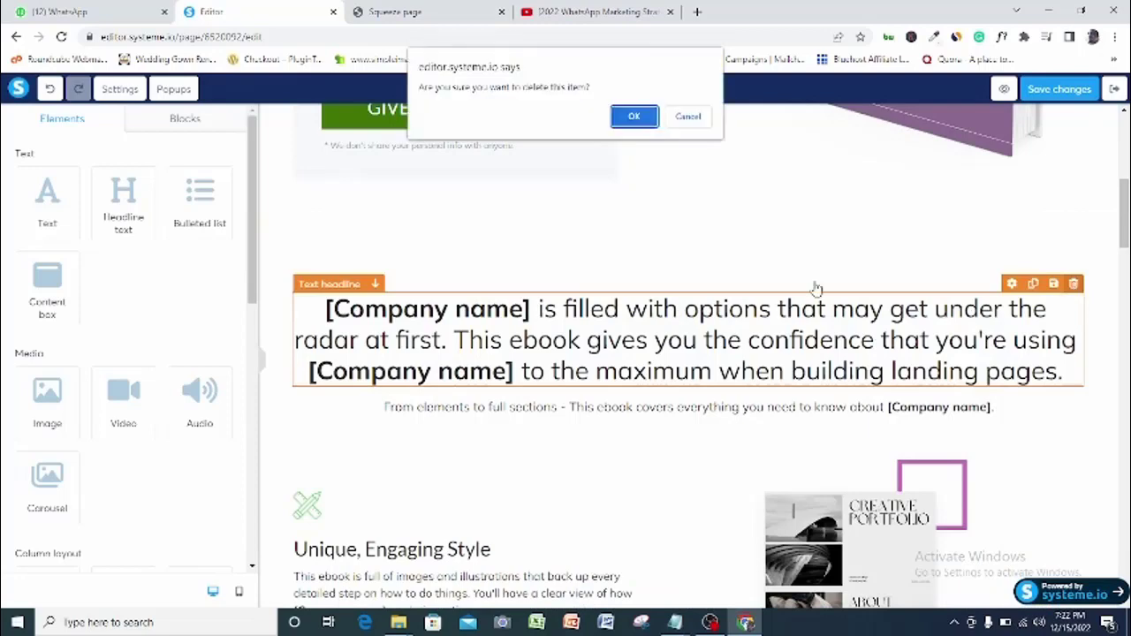
{"action": "key", "text": "Return"}
{"action": "left_click", "coordinate": [1074, 283]}
{"action": "key", "text": "Return"}
Delete the Unique, Engaging Style section, the section after it, and the Brought to you by section
{"action": "left_click", "coordinate": [1108, 230]}
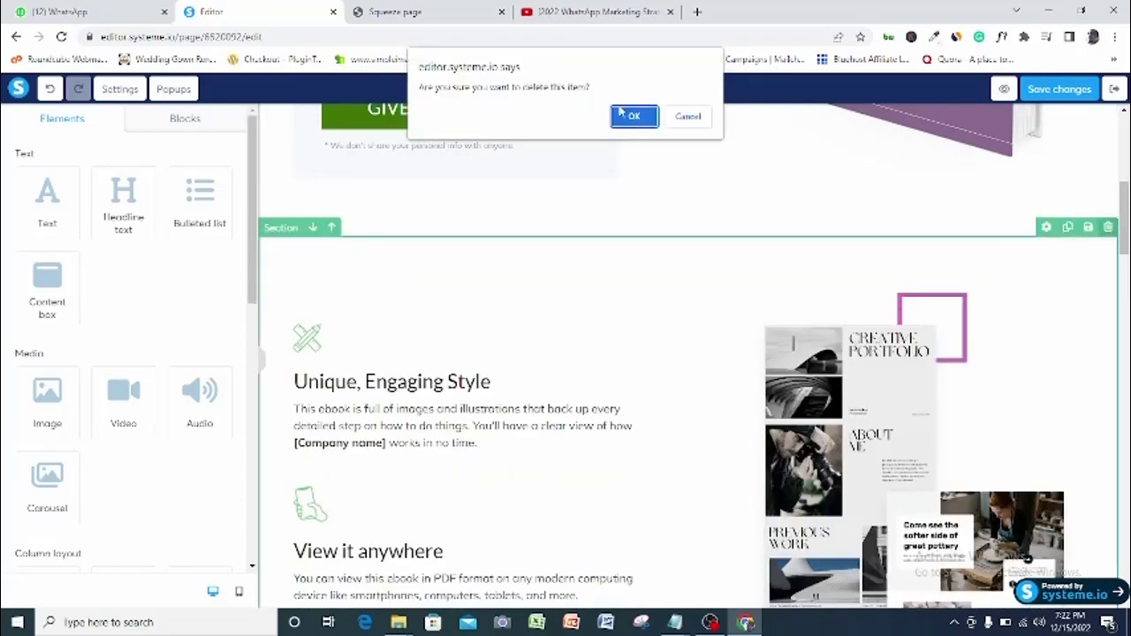
{"action": "key", "text": "Return"}
{"action": "left_click", "coordinate": [1108, 230]}
{"action": "key", "text": "Return"}
{"action": "left_click", "coordinate": [1107, 264]}
{"action": "key", "text": "Return"}
Delete the testimonial section, the leftover sections and row, and the last section below the form
{"action": "left_click", "coordinate": [1107, 226]}
{"action": "key", "text": "Return"}
{"action": "left_click", "coordinate": [1108, 227]}
{"action": "key", "text": "Return"}
{"action": "left_click", "coordinate": [1107, 227]}
{"action": "key", "text": "Return"}
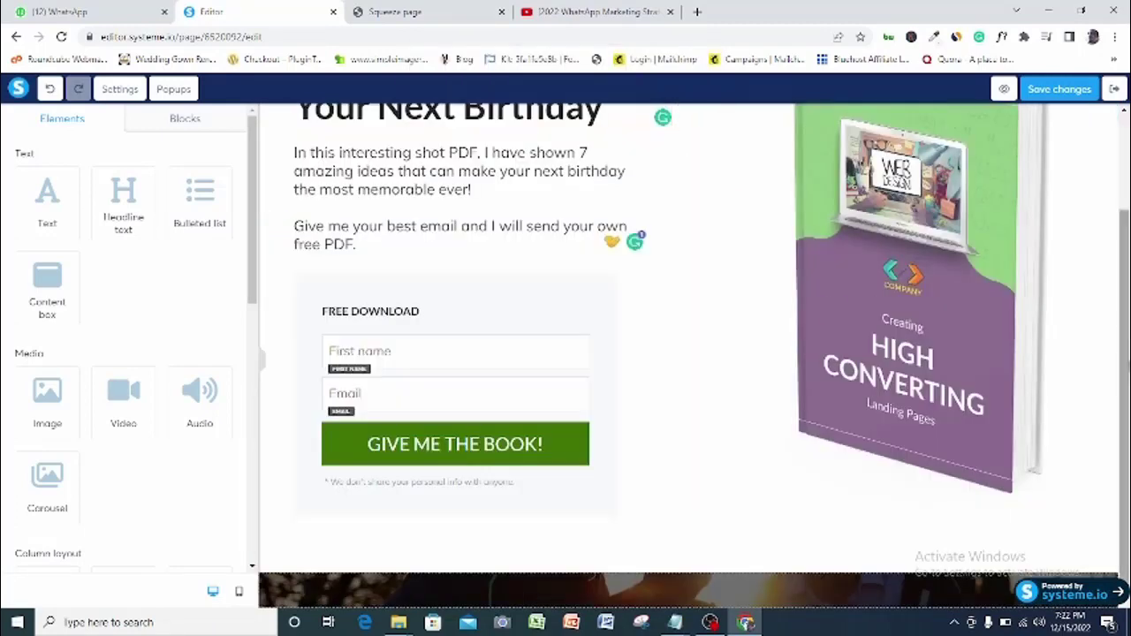
{"action": "left_click", "coordinate": [1107, 563]}
{"action": "left_click", "coordinate": [634, 107]}
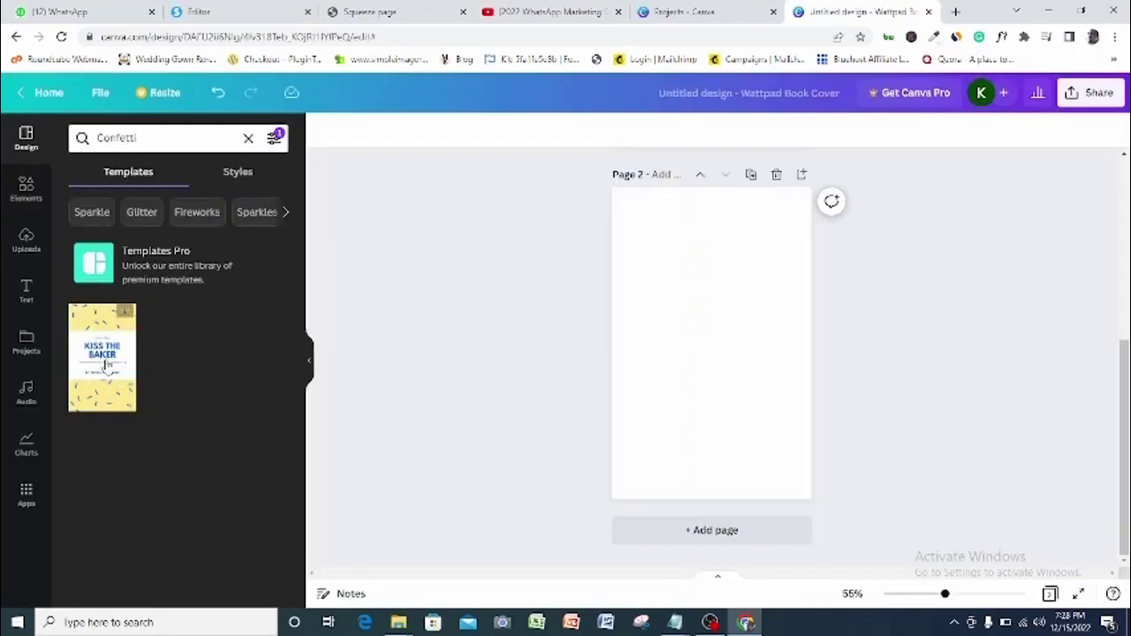
Apply the Kiss the Baker template to page 2 and delete its KISS THE BAKER title
{"action": "left_click", "coordinate": [104, 367]}
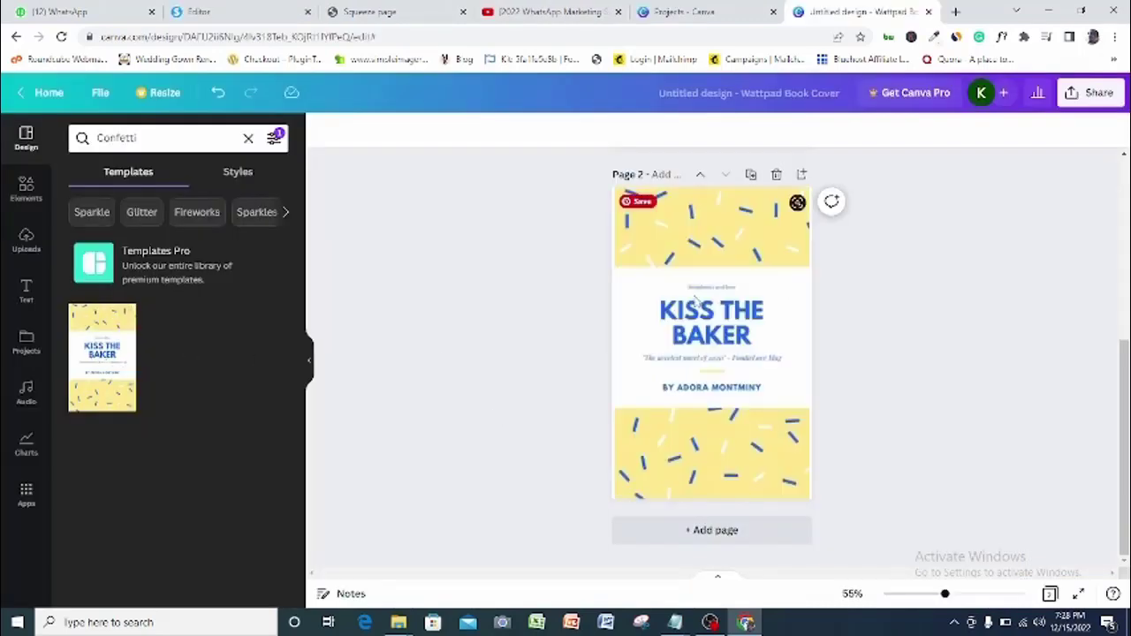
{"action": "left_click", "coordinate": [755, 380]}
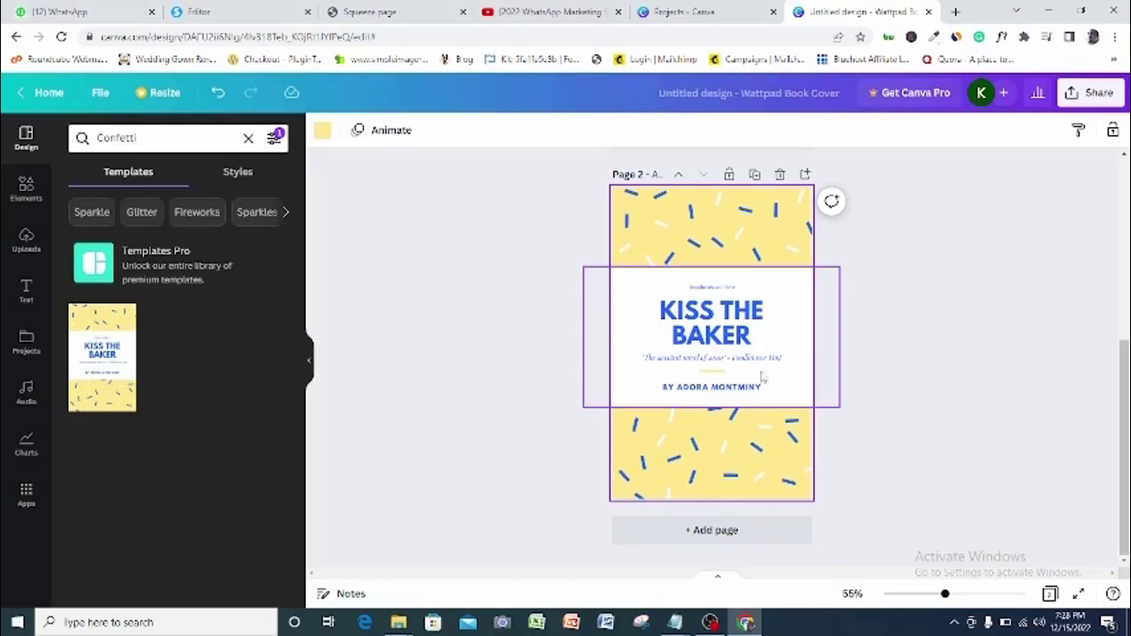
{"action": "left_click", "coordinate": [709, 327]}
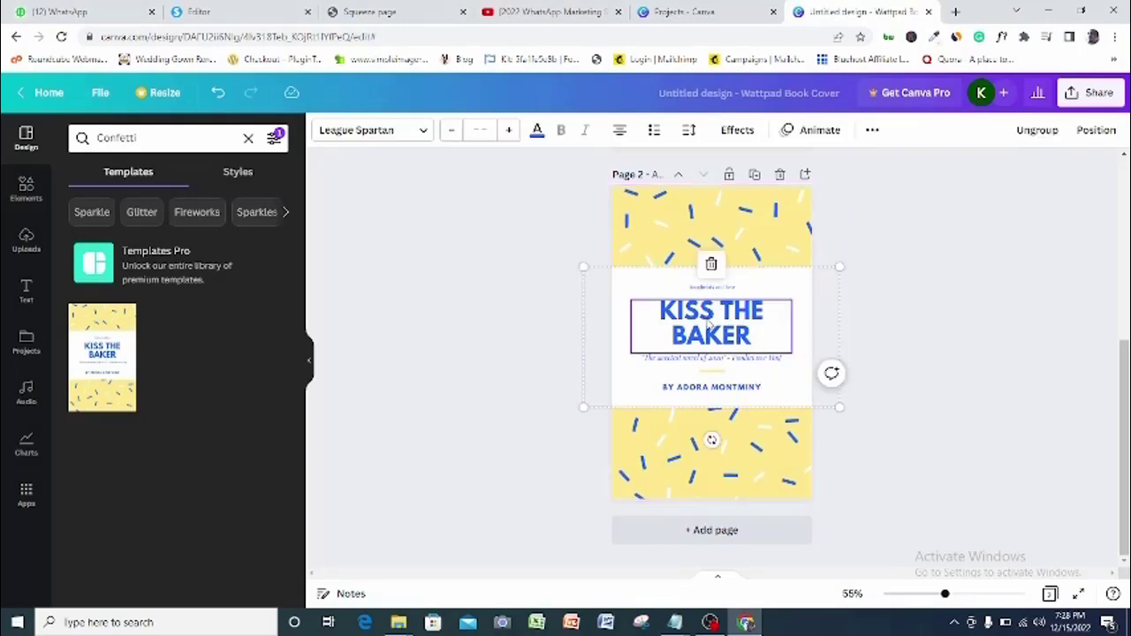
{"action": "left_click", "coordinate": [711, 264]}
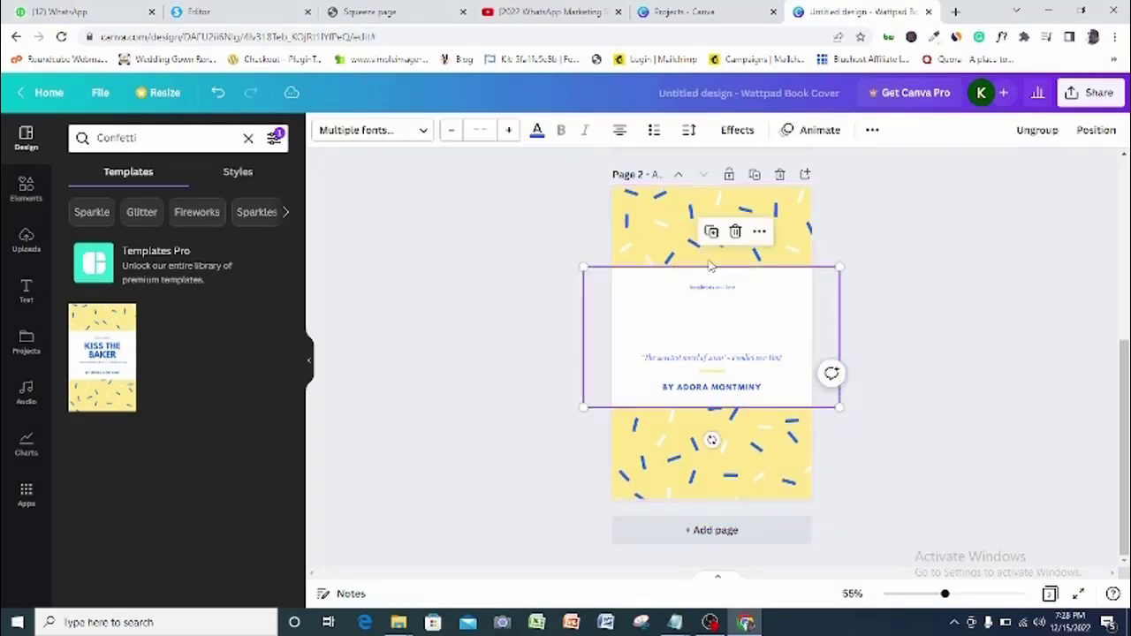
Delete the italic subtitle, the white centre rectangle, the tiny text line and the author name
{"action": "left_click", "coordinate": [723, 361]}
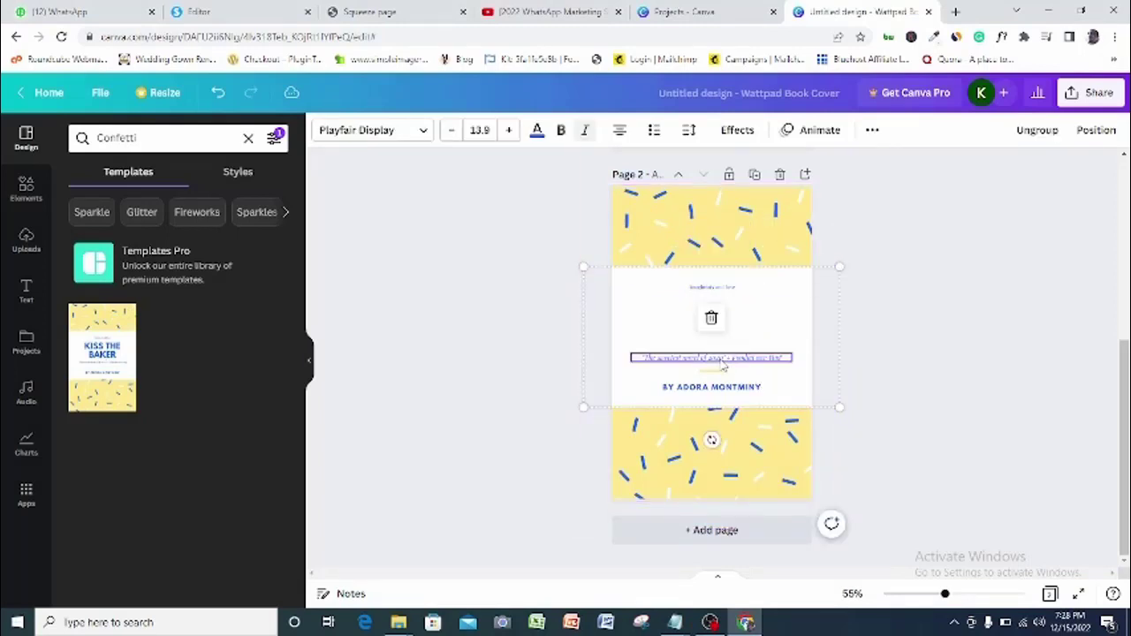
{"action": "left_click", "coordinate": [712, 318]}
{"action": "left_click", "coordinate": [719, 370]}
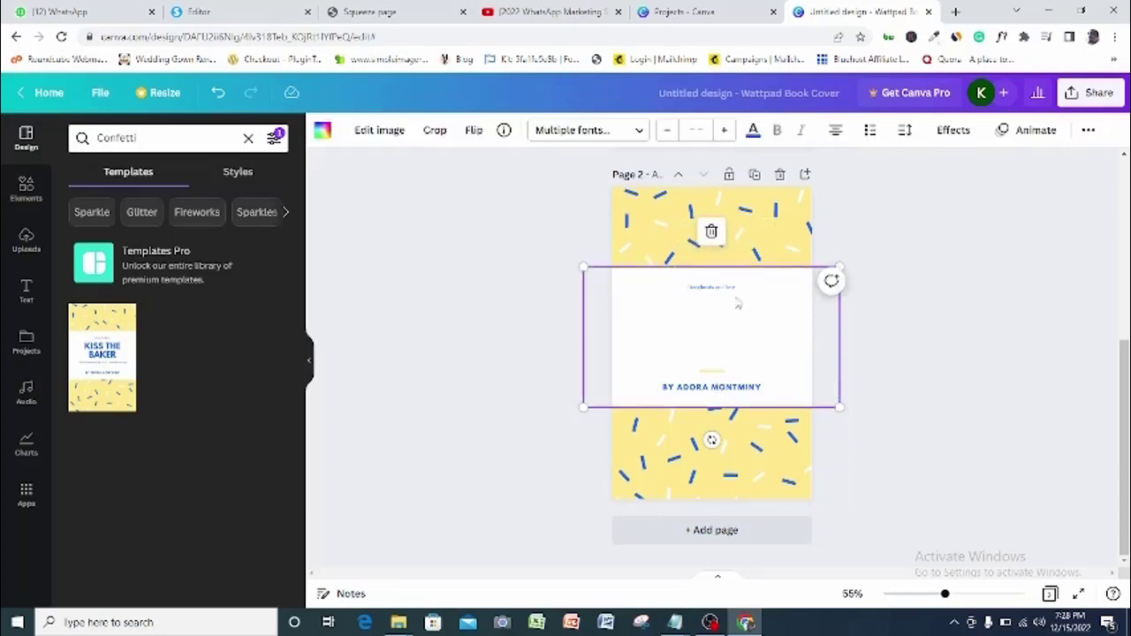
{"action": "left_click", "coordinate": [711, 232]}
{"action": "left_click", "coordinate": [710, 289]}
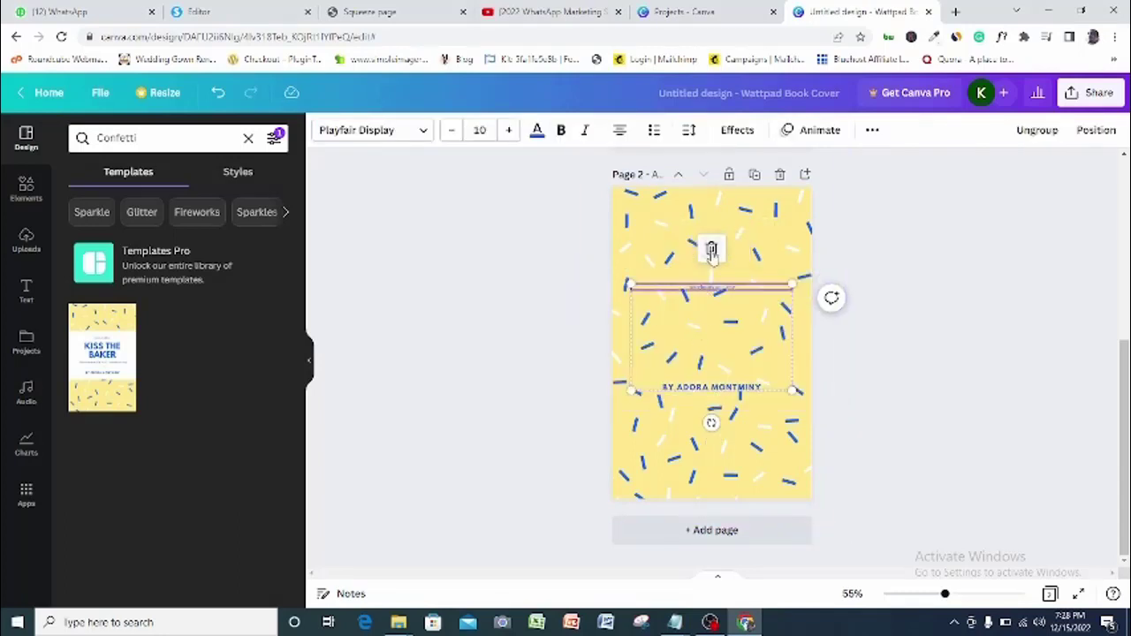
{"action": "left_click", "coordinate": [710, 247]}
{"action": "left_click", "coordinate": [712, 334]}
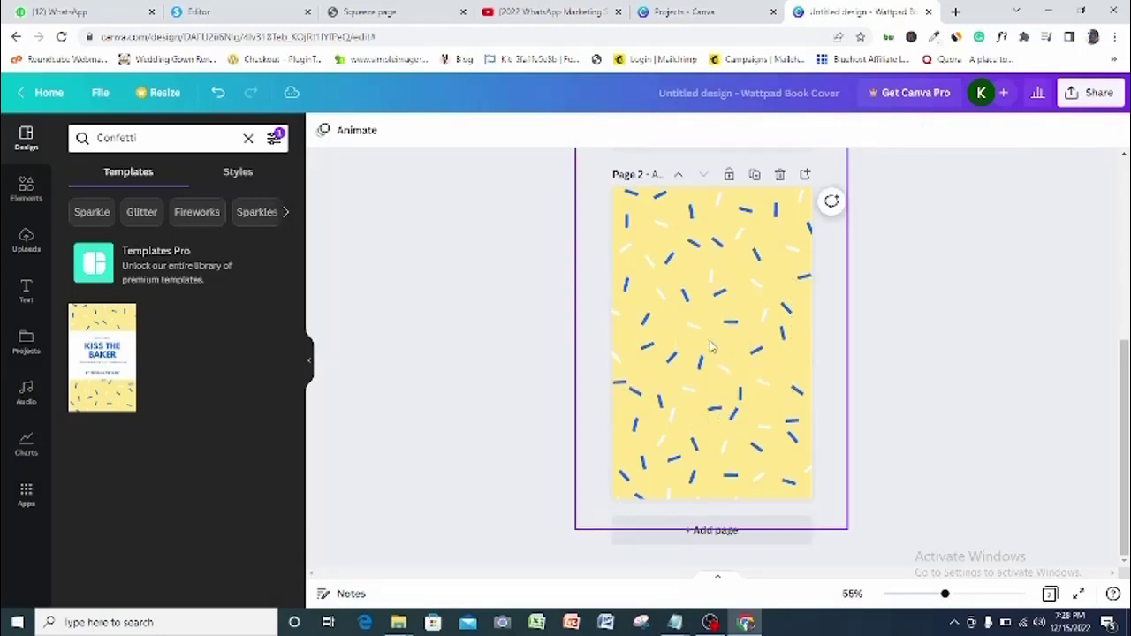
From the birthday elements, add the green-and-red balloon graphic and a cake placed at lower left
{"action": "left_click", "coordinate": [27, 190]}
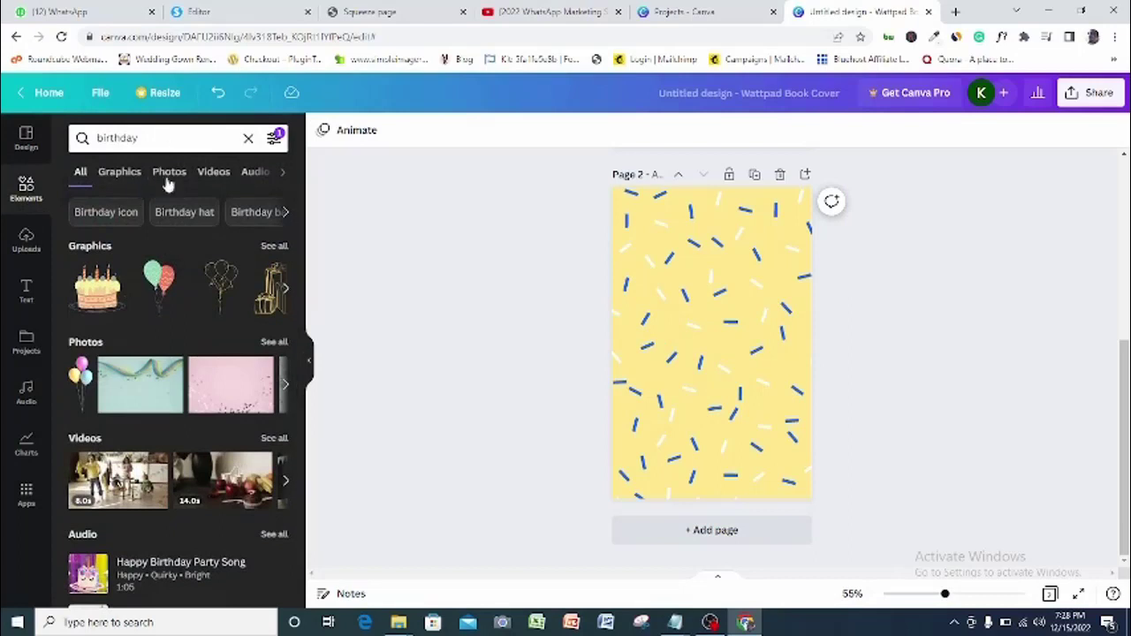
{"action": "left_click", "coordinate": [161, 283]}
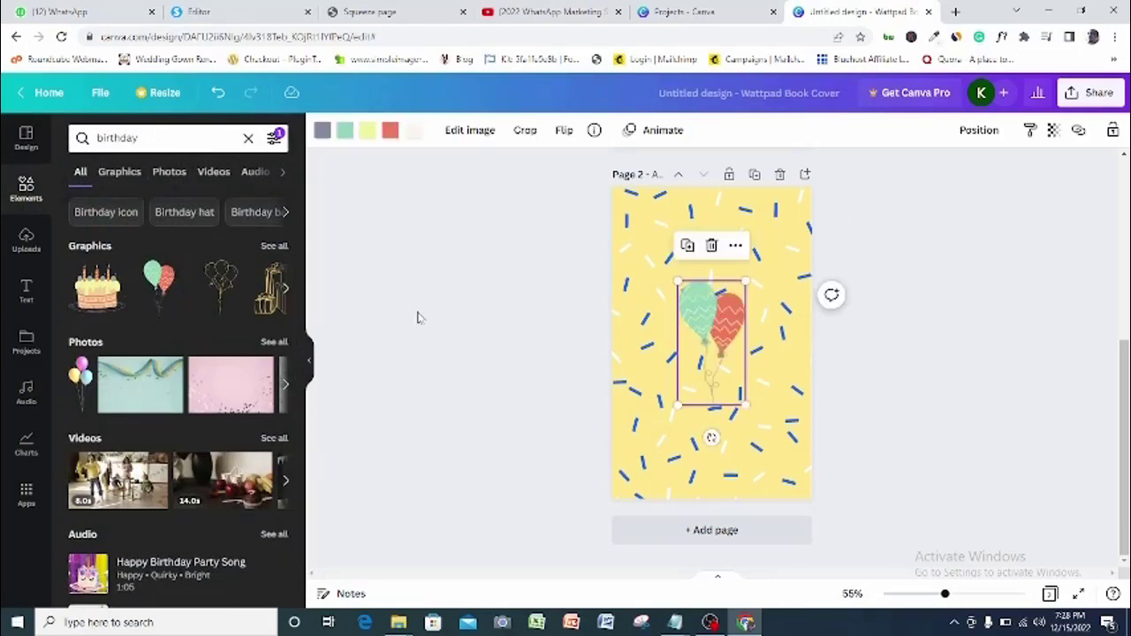
{"action": "left_click", "coordinate": [97, 285]}
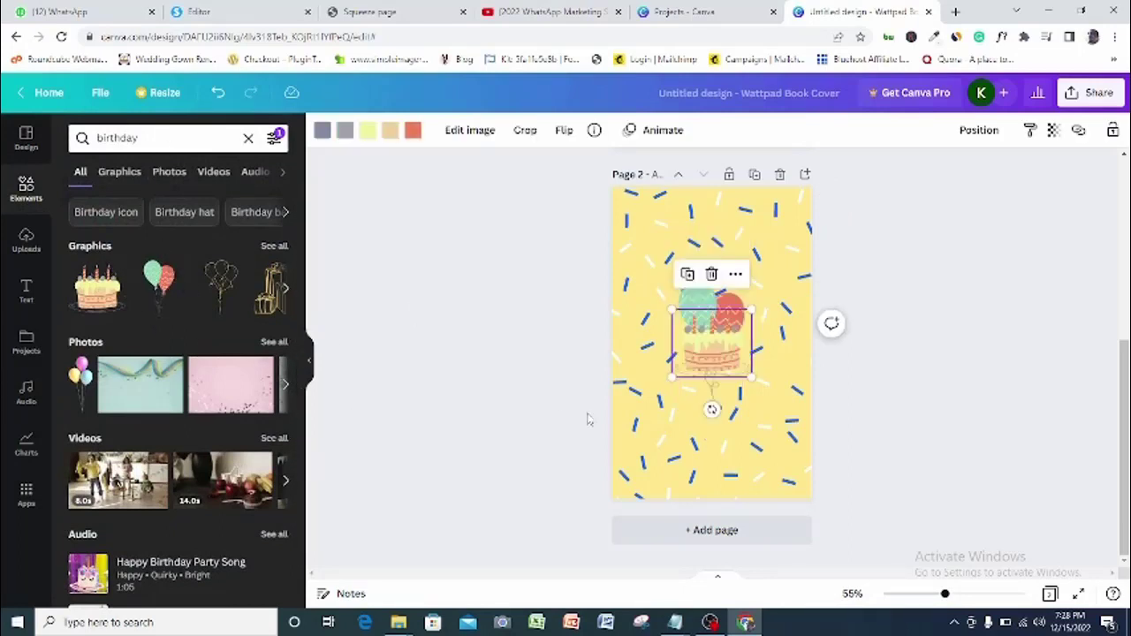
{"action": "left_click_drag", "start_coordinate": [696, 386], "coordinate": [655, 461]}
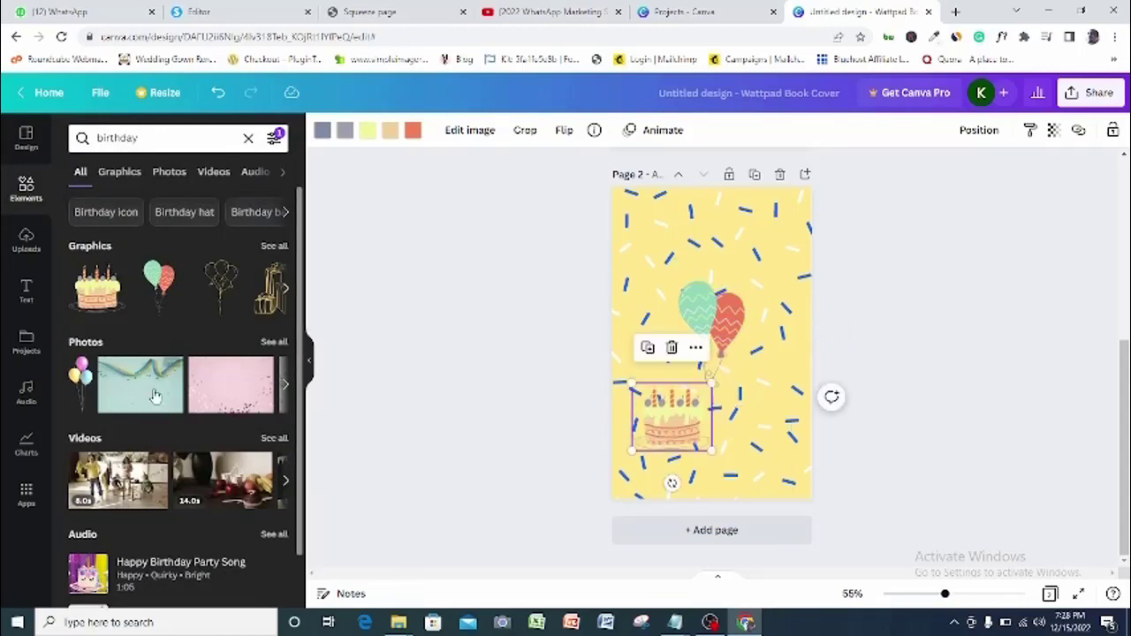
Add the colourful balloon photo and move it to the page's upper part
{"action": "left_click", "coordinate": [82, 371]}
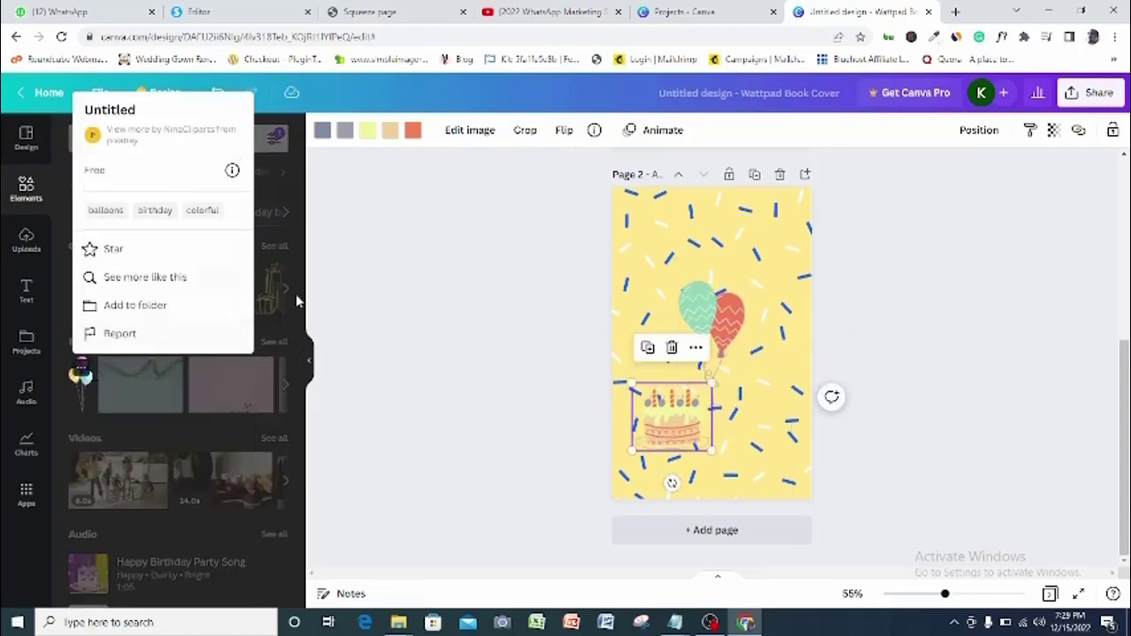
{"action": "left_click", "coordinate": [344, 333]}
{"action": "left_click", "coordinate": [81, 375]}
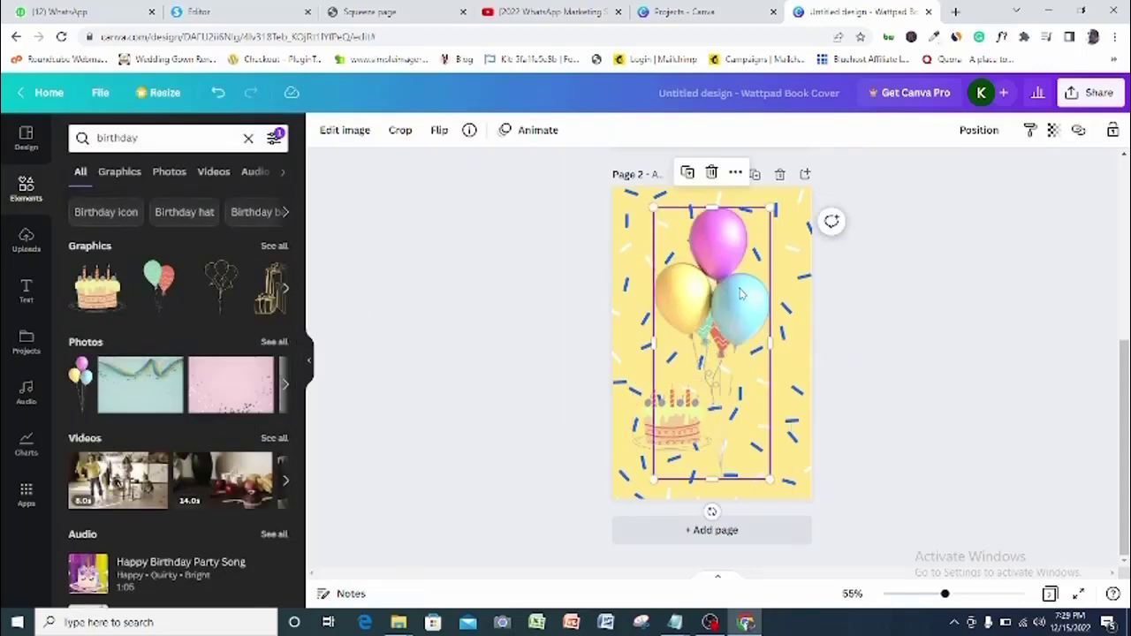
{"action": "left_click_drag", "start_coordinate": [779, 311], "coordinate": [762, 277]}
Add outline balloons at the lower right and recolour them red
{"action": "left_click", "coordinate": [216, 301]}
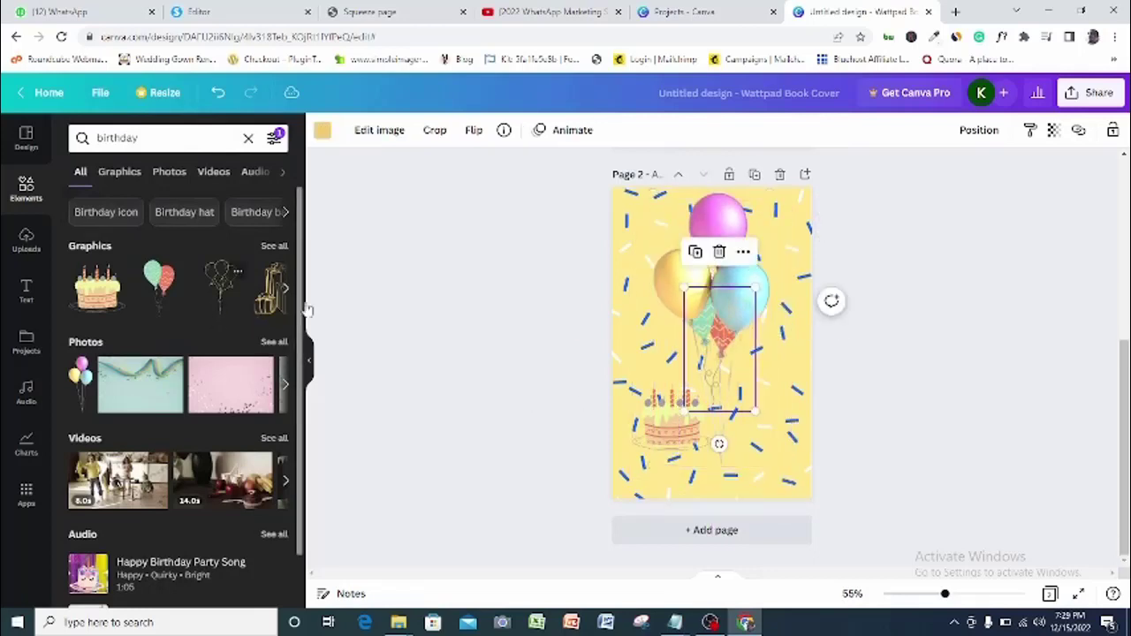
{"action": "left_click_drag", "start_coordinate": [680, 376], "coordinate": [705, 444]}
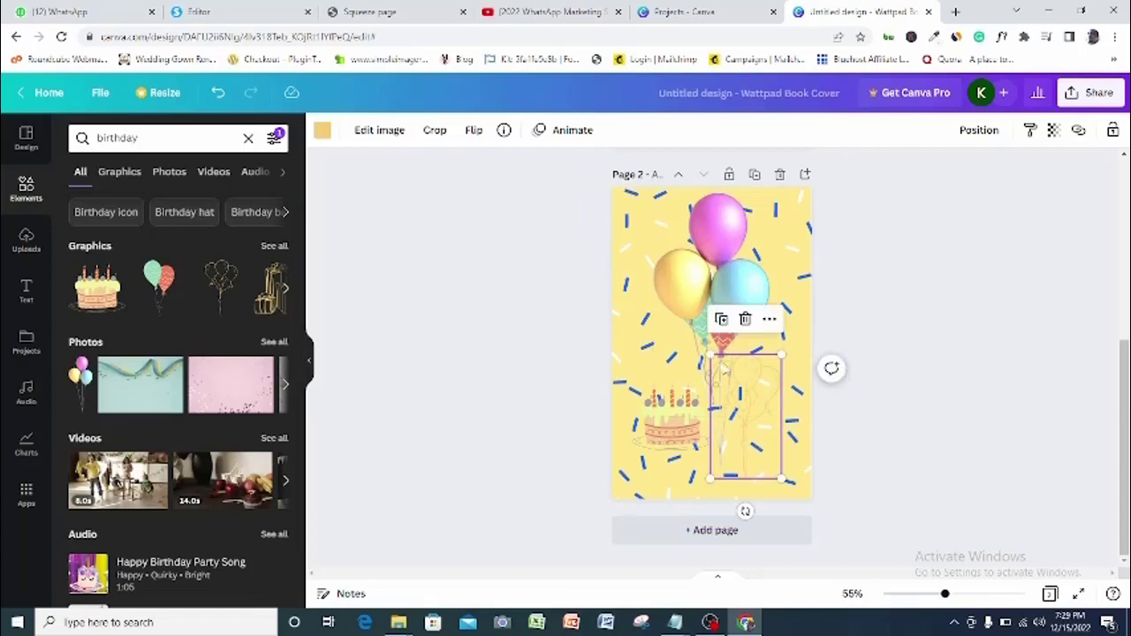
{"action": "left_click", "coordinate": [323, 129]}
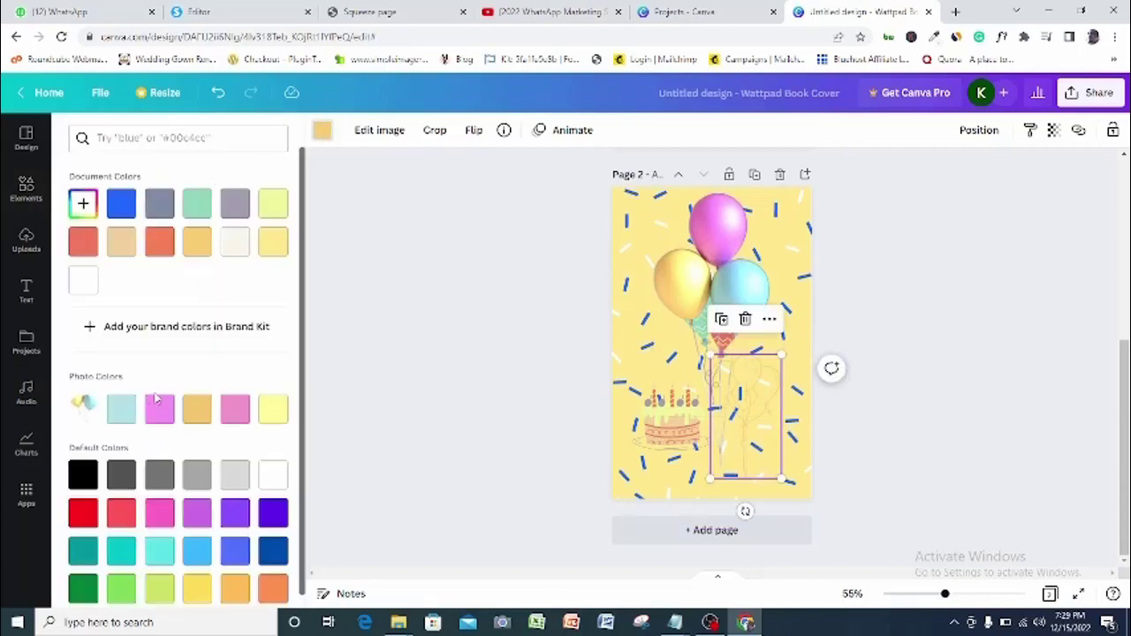
{"action": "left_click", "coordinate": [86, 513]}
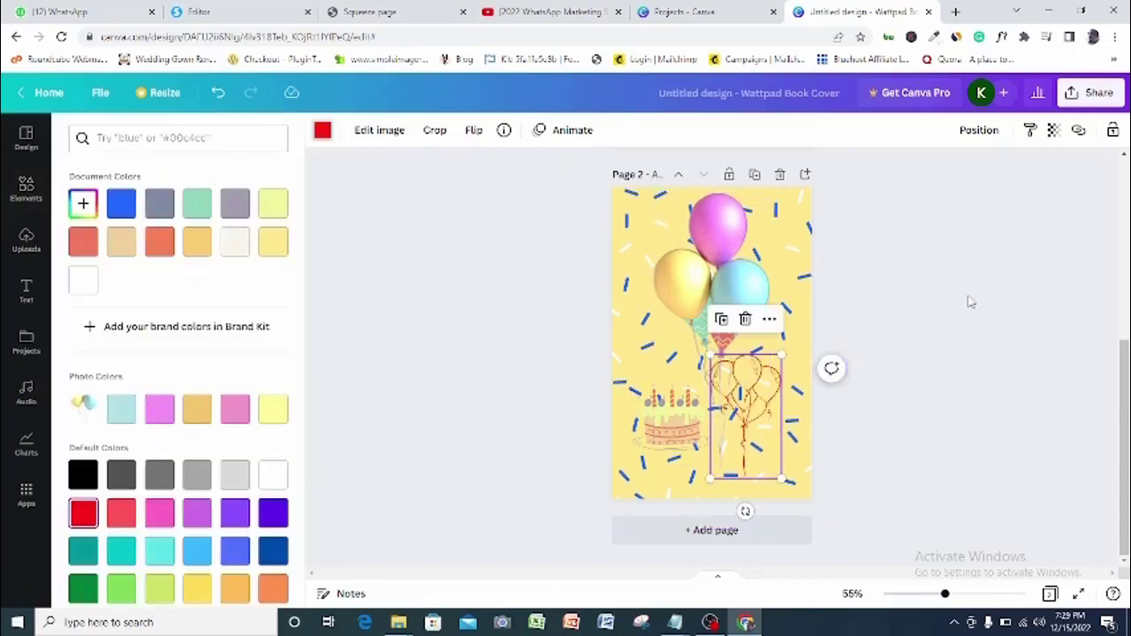
{"action": "left_click", "coordinate": [983, 272]}
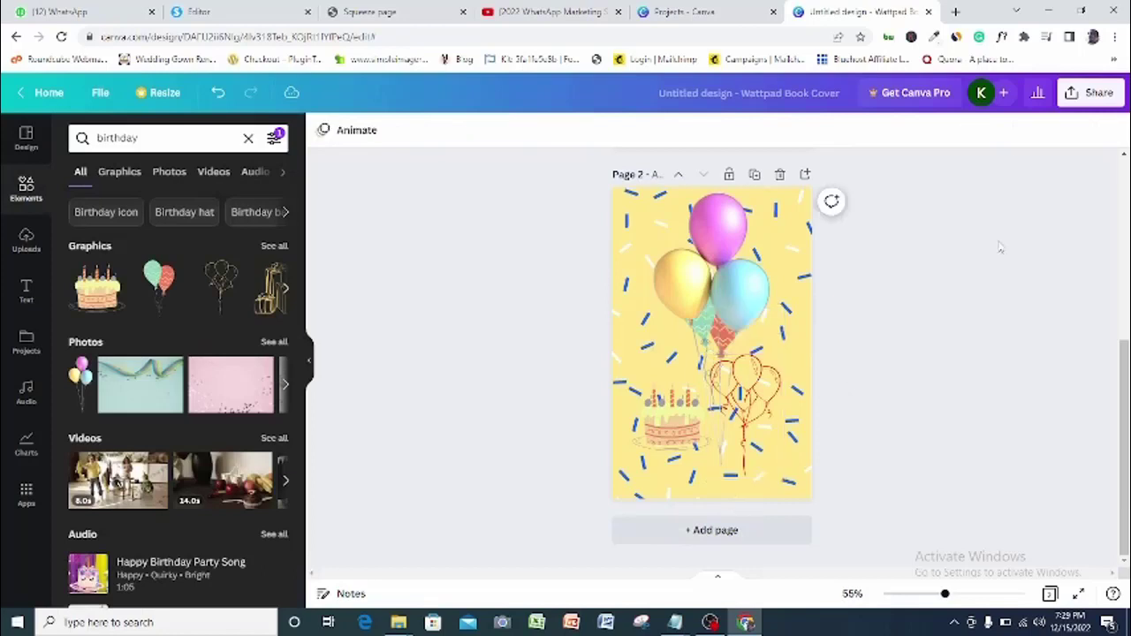
Open Canva's download settings with PNG as the file type
{"action": "left_click", "coordinate": [1096, 93]}
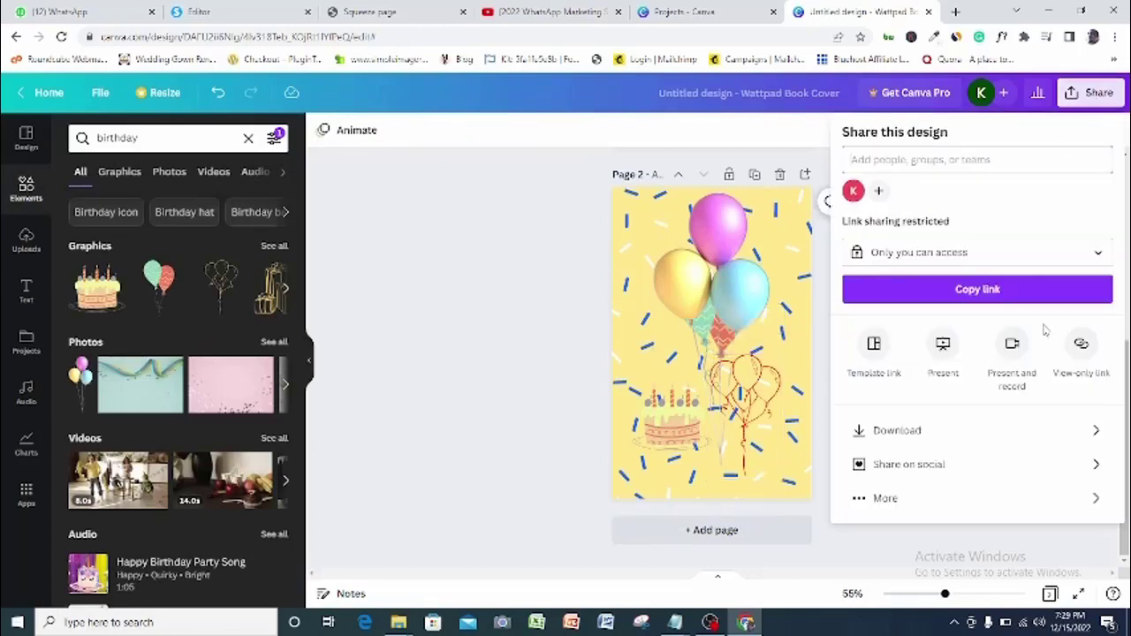
{"action": "left_click", "coordinate": [984, 434]}
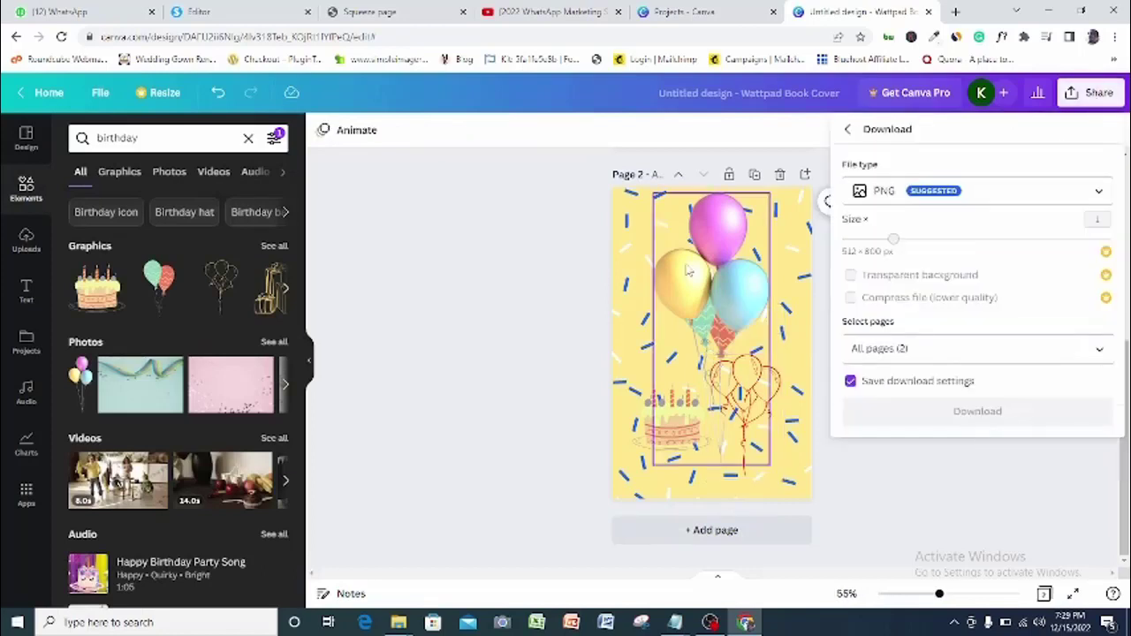
{"action": "left_click", "coordinate": [1012, 192]}
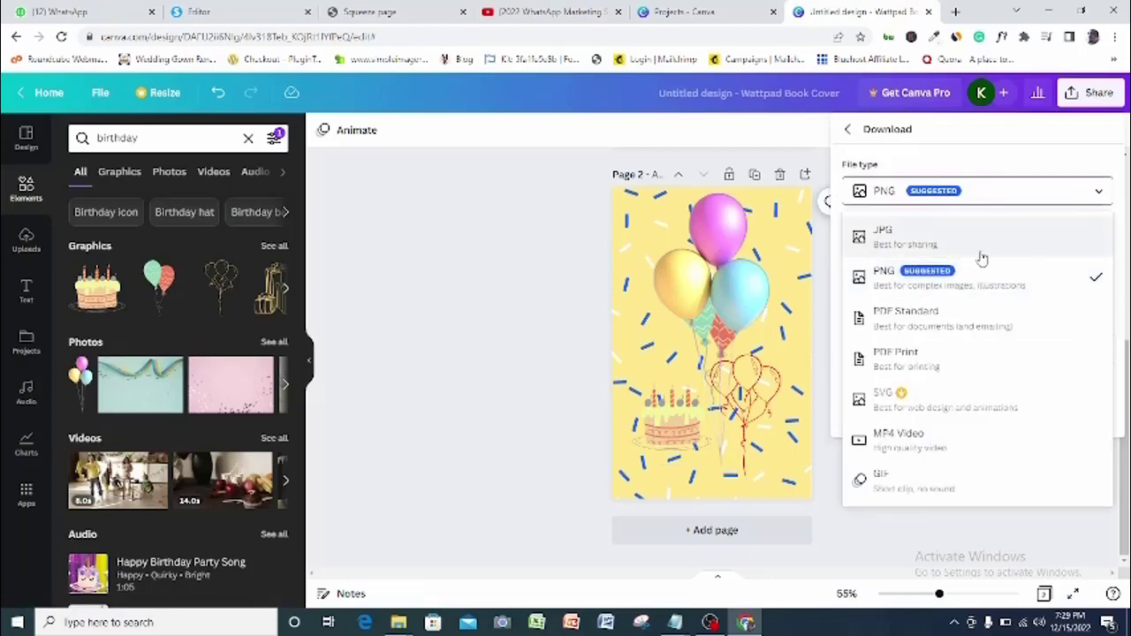
{"action": "left_click", "coordinate": [997, 239]}
{"action": "left_click", "coordinate": [999, 193]}
{"action": "left_click", "coordinate": [996, 281]}
Download only Page 2 as PNG, then return to the systeme.io editor
{"action": "left_click", "coordinate": [972, 348]}
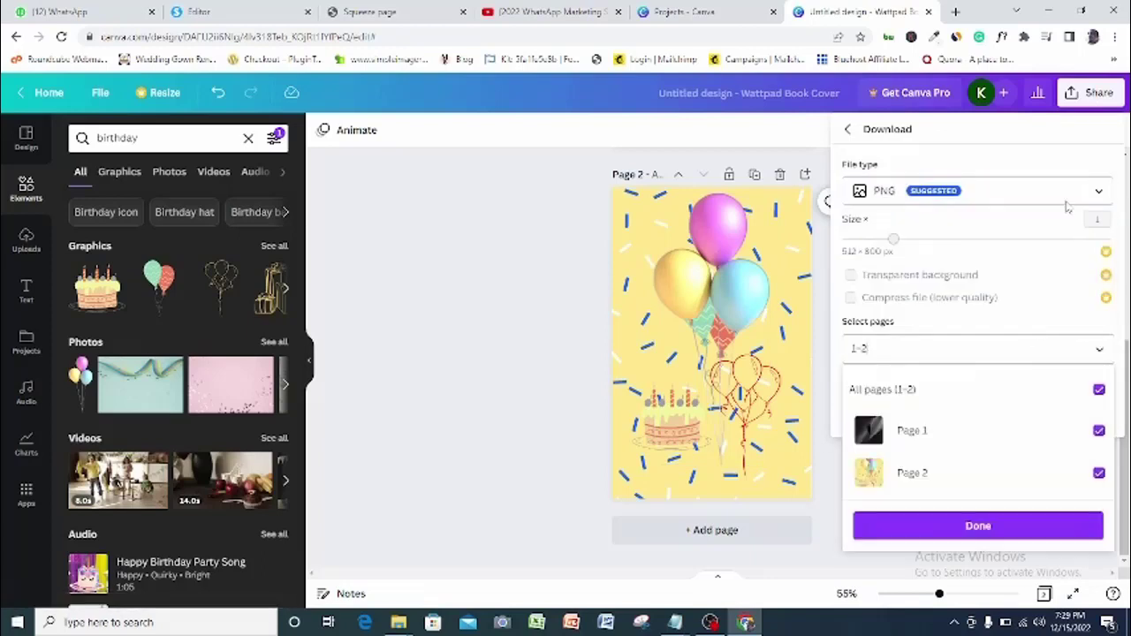
{"action": "left_click", "coordinate": [1098, 389]}
{"action": "left_click", "coordinate": [1098, 471]}
{"action": "left_click", "coordinate": [1041, 528]}
{"action": "left_click", "coordinate": [990, 417]}
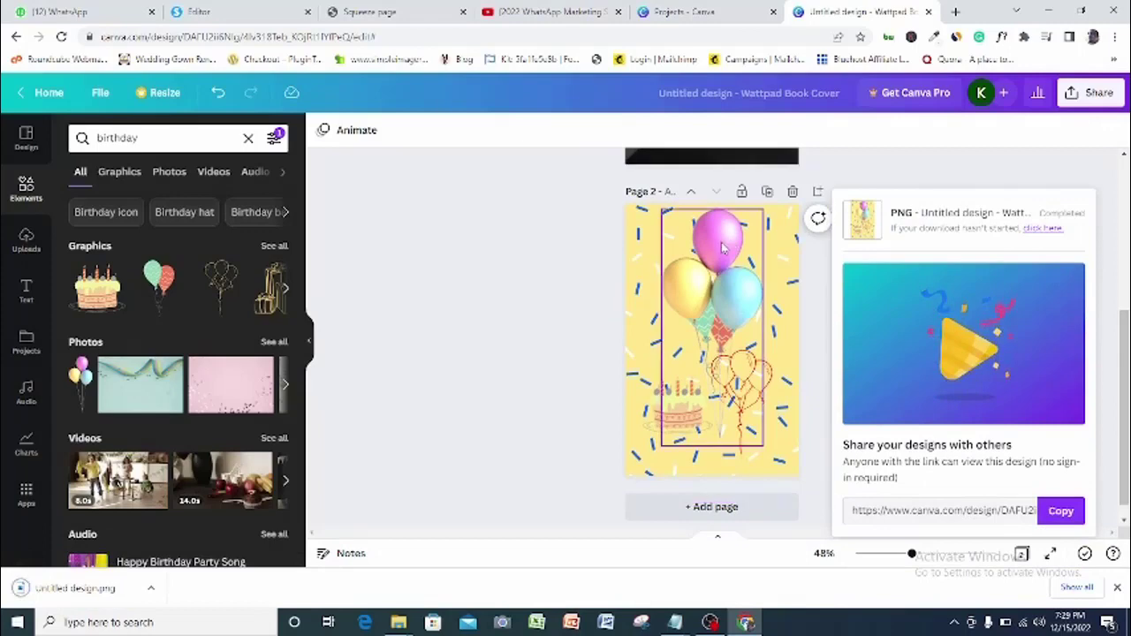
{"action": "left_click", "coordinate": [231, 11]}
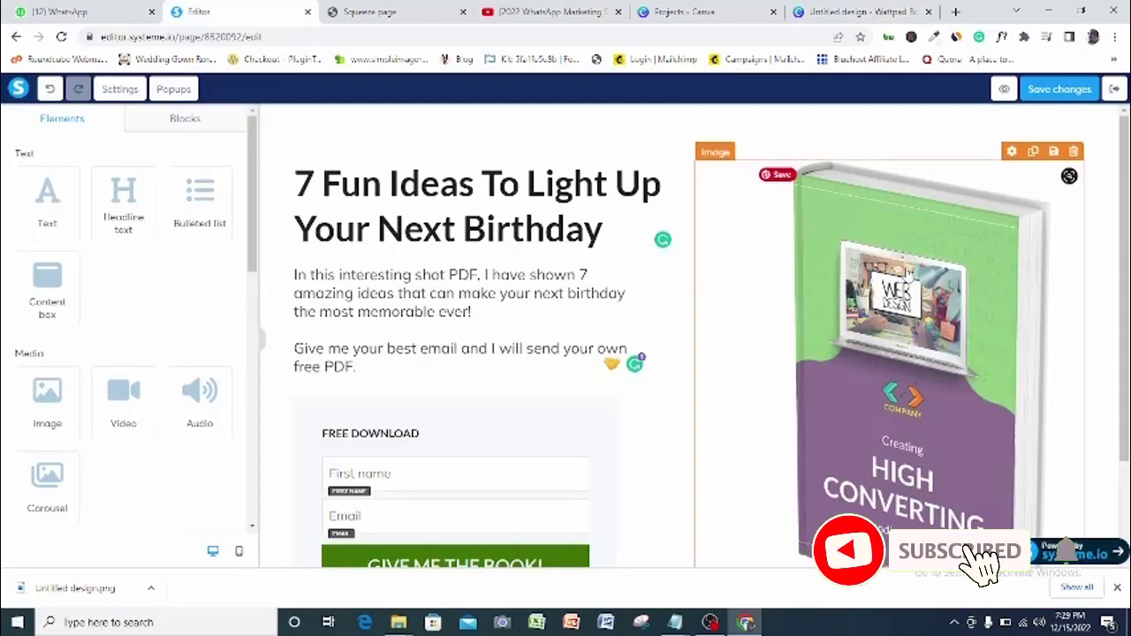
Replace the lp-ebook.png cover image with the Untitled design balloon graphic uploaded from Downloads
{"action": "scroll", "coordinate": [972, 343], "scroll_direction": "down", "scroll_amount": 1}
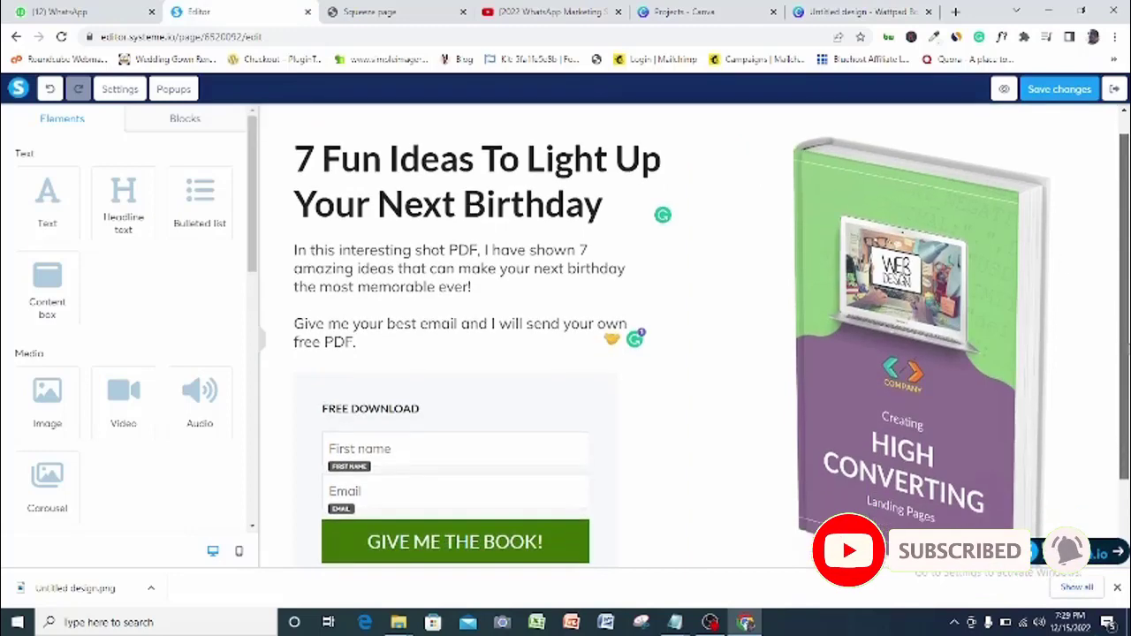
{"action": "left_click", "coordinate": [1013, 144]}
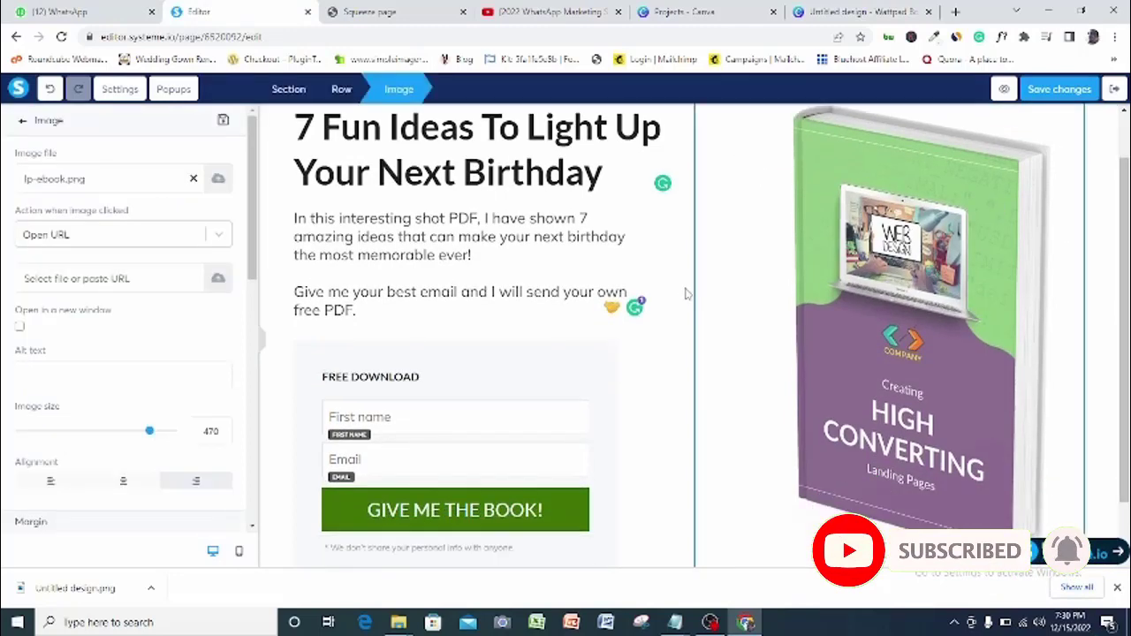
{"action": "left_click", "coordinate": [193, 178]}
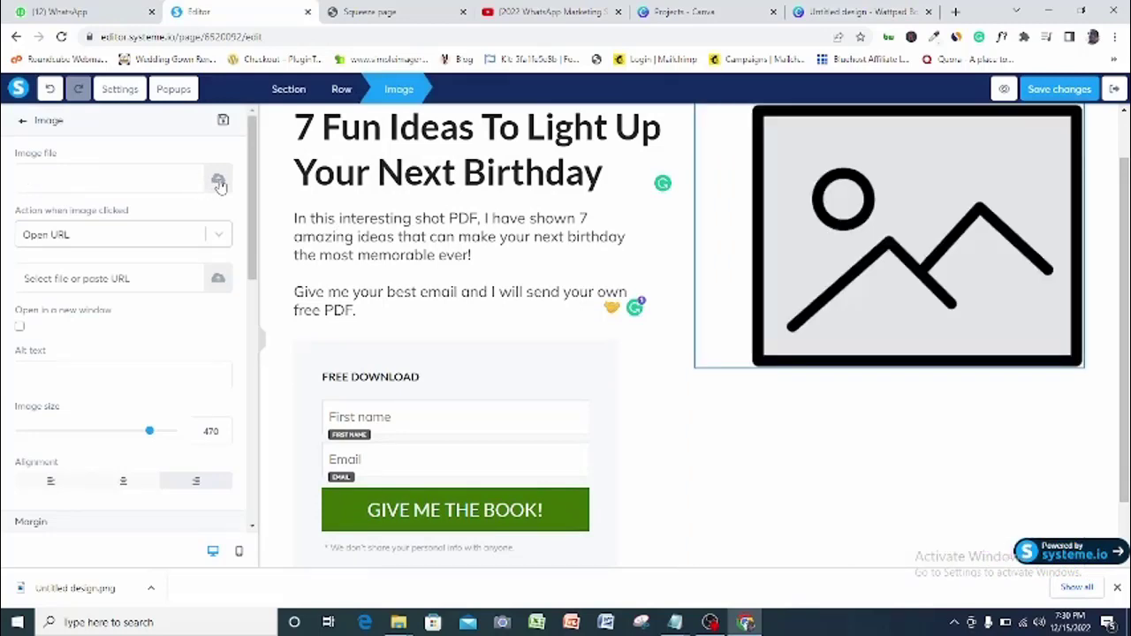
{"action": "left_click", "coordinate": [218, 181]}
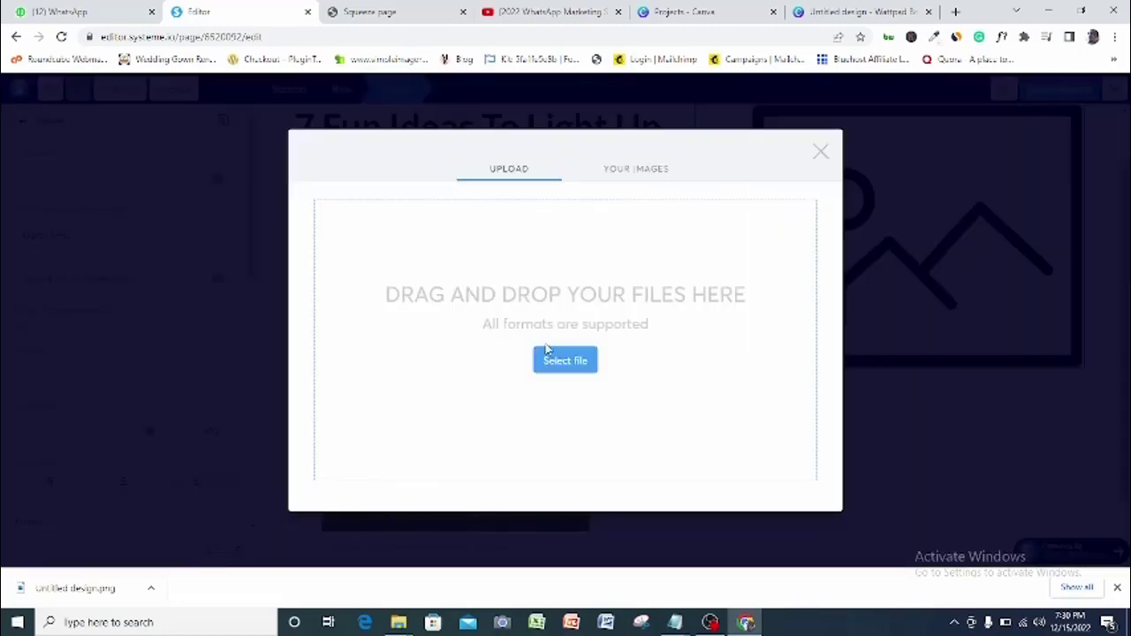
{"action": "left_click", "coordinate": [560, 370]}
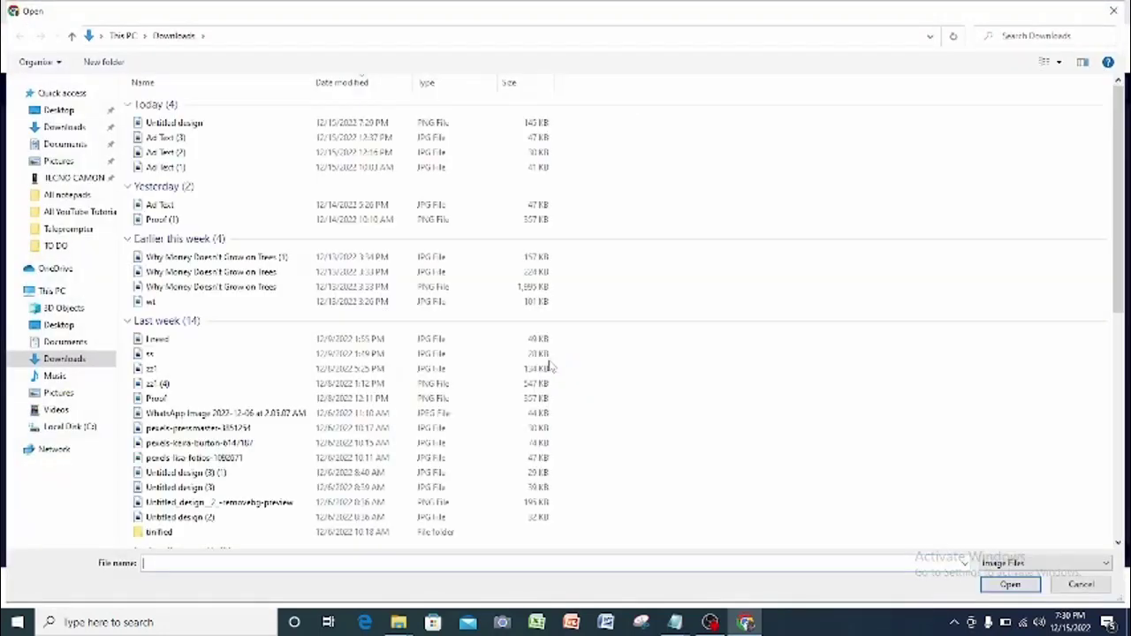
{"action": "double_click", "coordinate": [212, 123]}
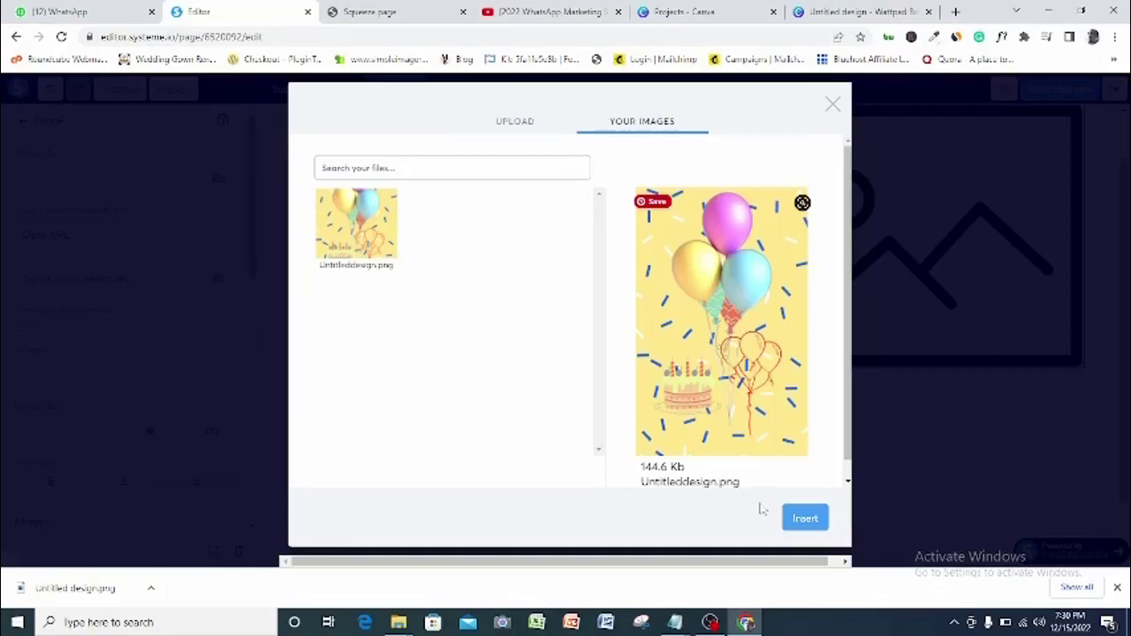
{"action": "left_click", "coordinate": [808, 520]}
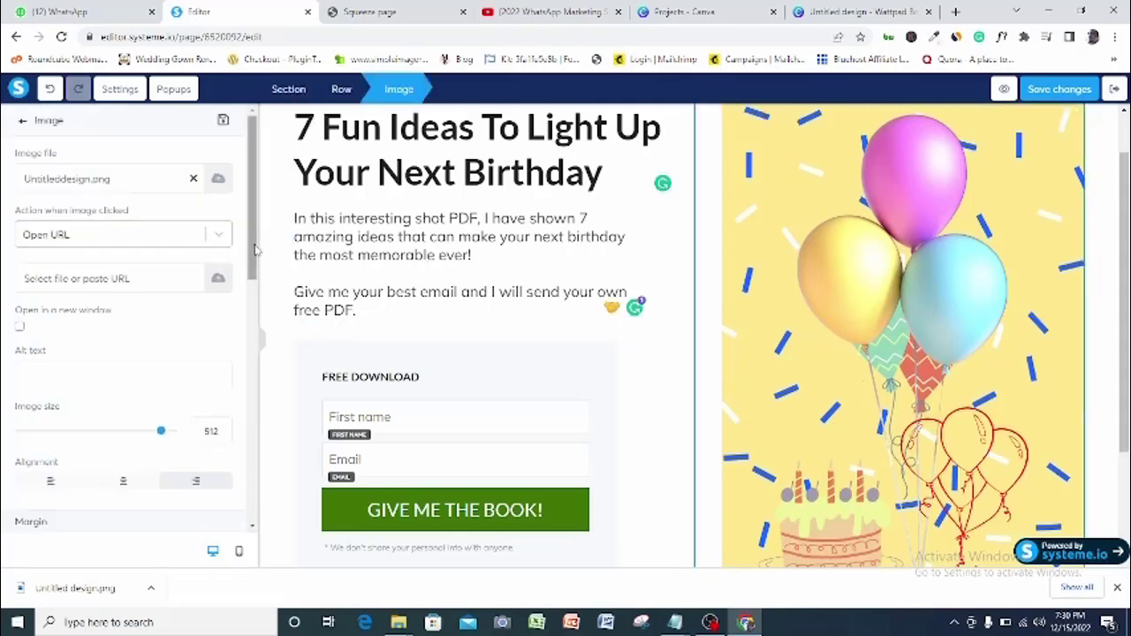
Shrink the birthday image under 400 px, centre it in its block, and preview the squeeze page
{"action": "scroll", "coordinate": [254, 257], "scroll_direction": "down", "scroll_amount": 1}
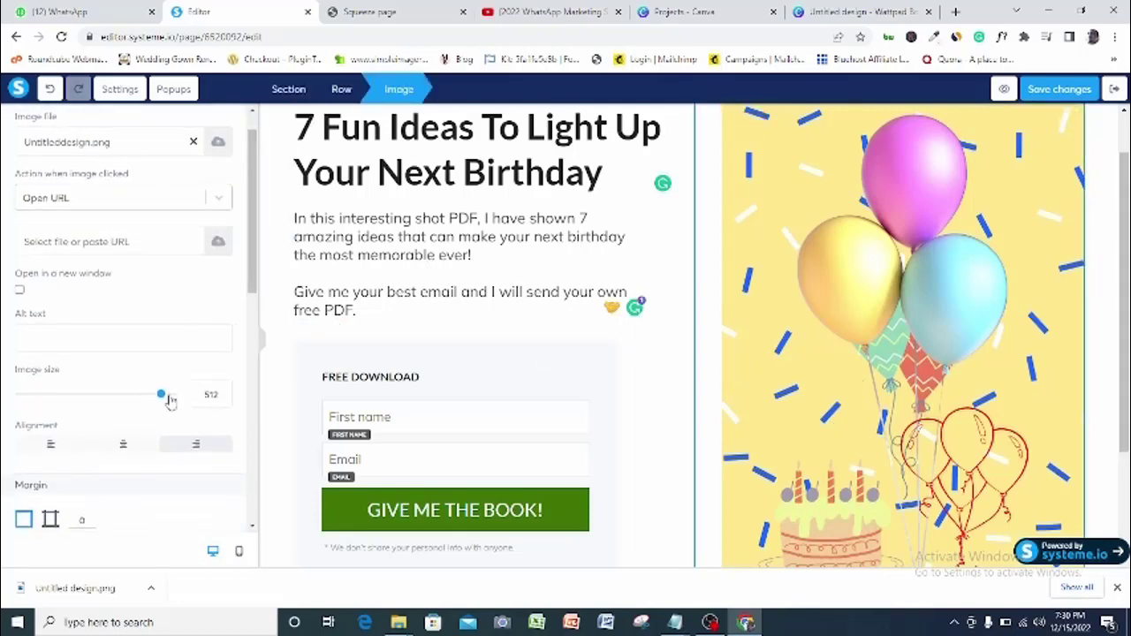
{"action": "left_click_drag", "start_coordinate": [163, 398], "coordinate": [129, 402]}
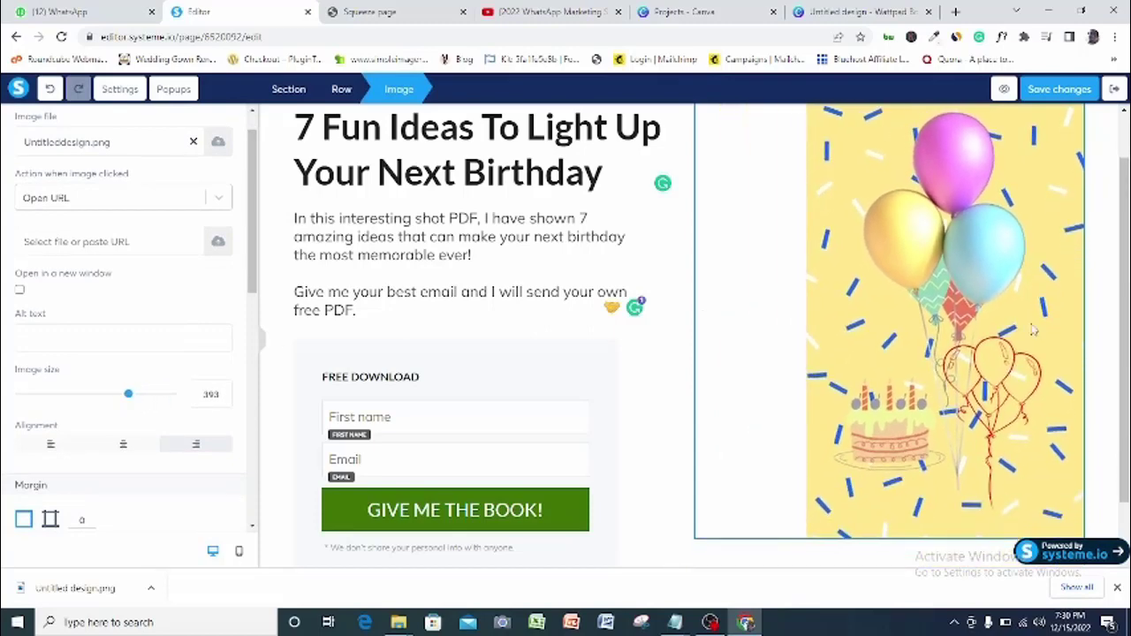
{"action": "key", "text": "Escape"}
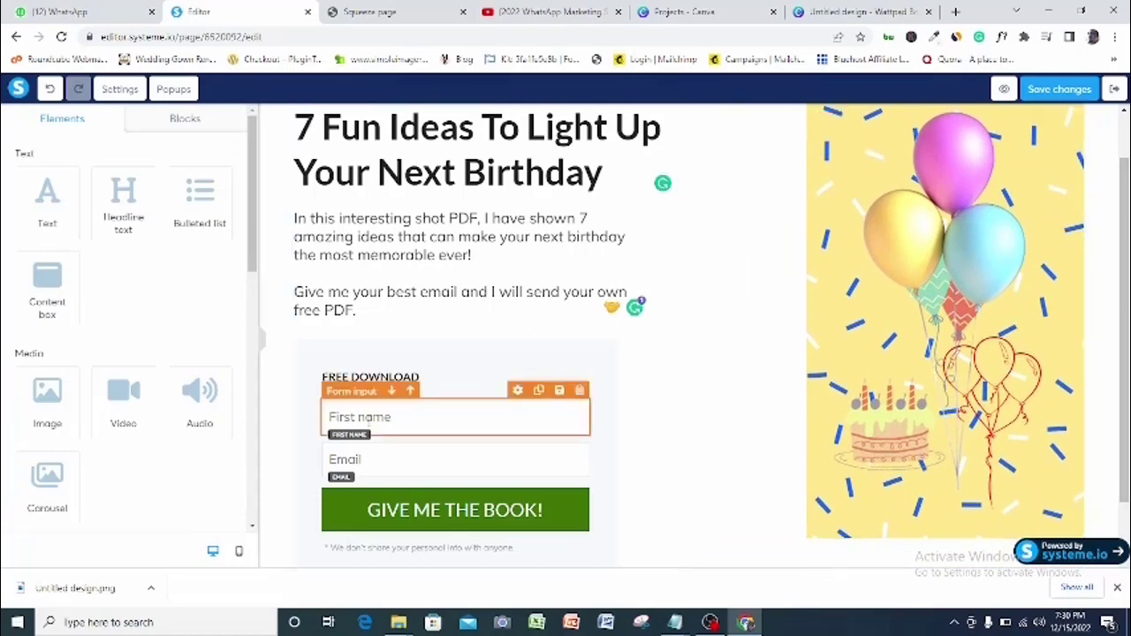
{"action": "left_click", "coordinate": [795, 340]}
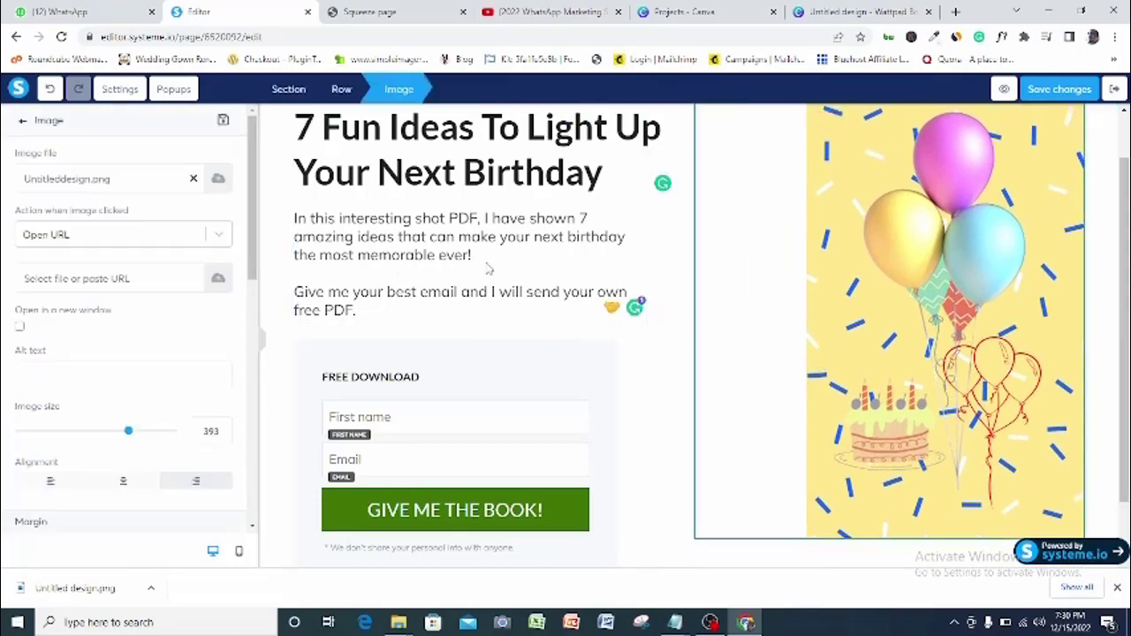
{"action": "left_click", "coordinate": [123, 481]}
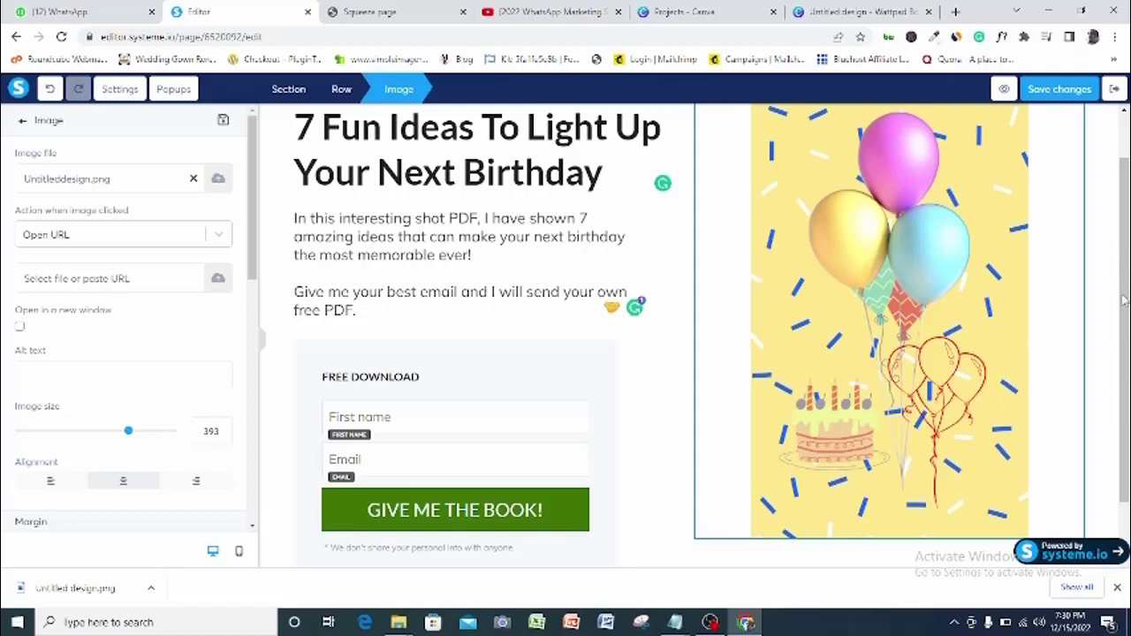
{"action": "left_click", "coordinate": [1124, 330]}
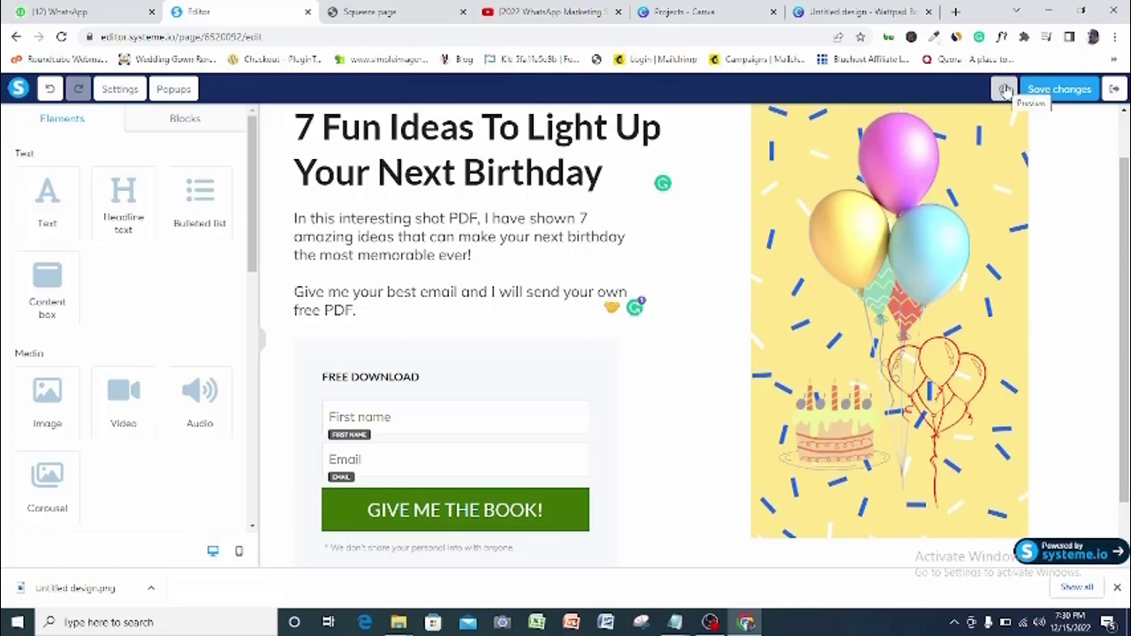
{"action": "left_click", "coordinate": [1005, 90]}
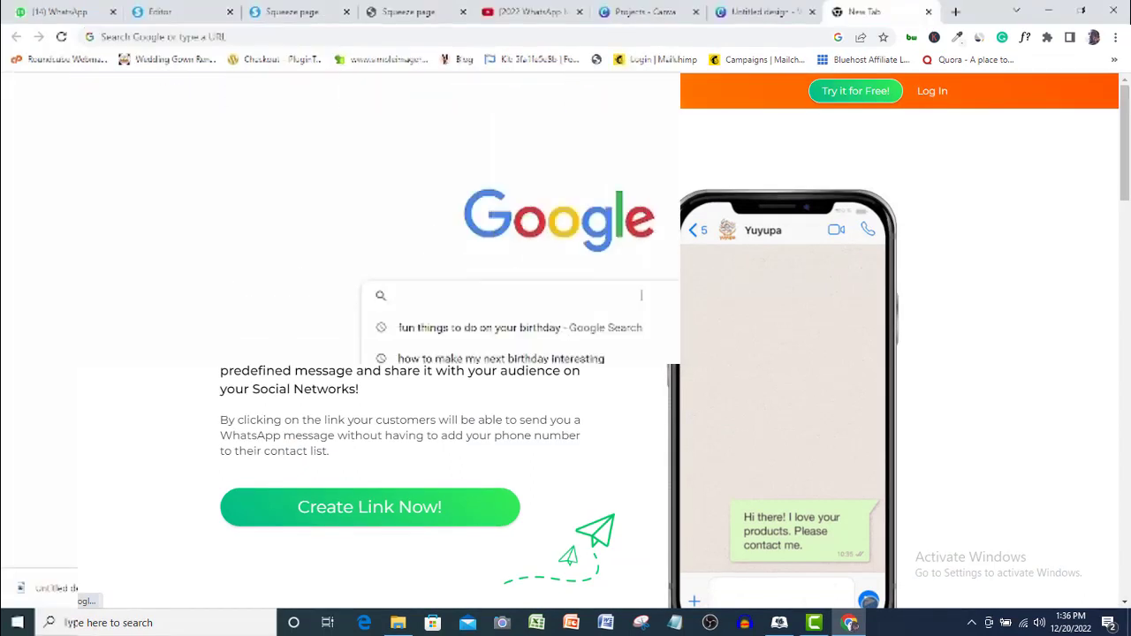
Search Google for the Postcron WhatsApp link generator and open its page
{"action": "type", "text": "post"}
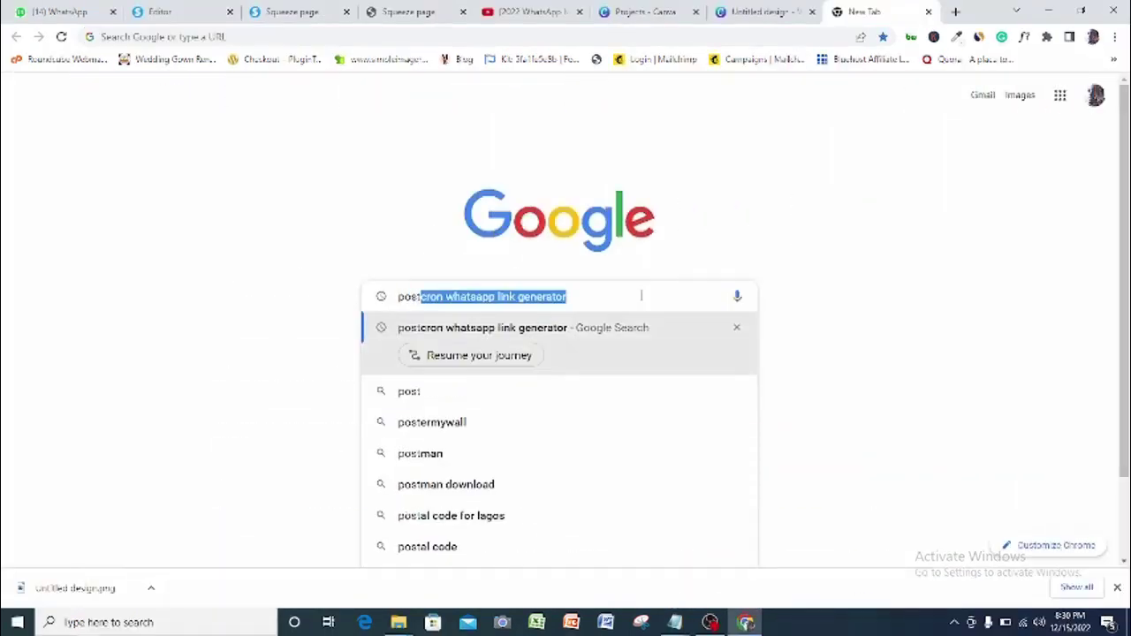
{"action": "left_click", "coordinate": [622, 296]}
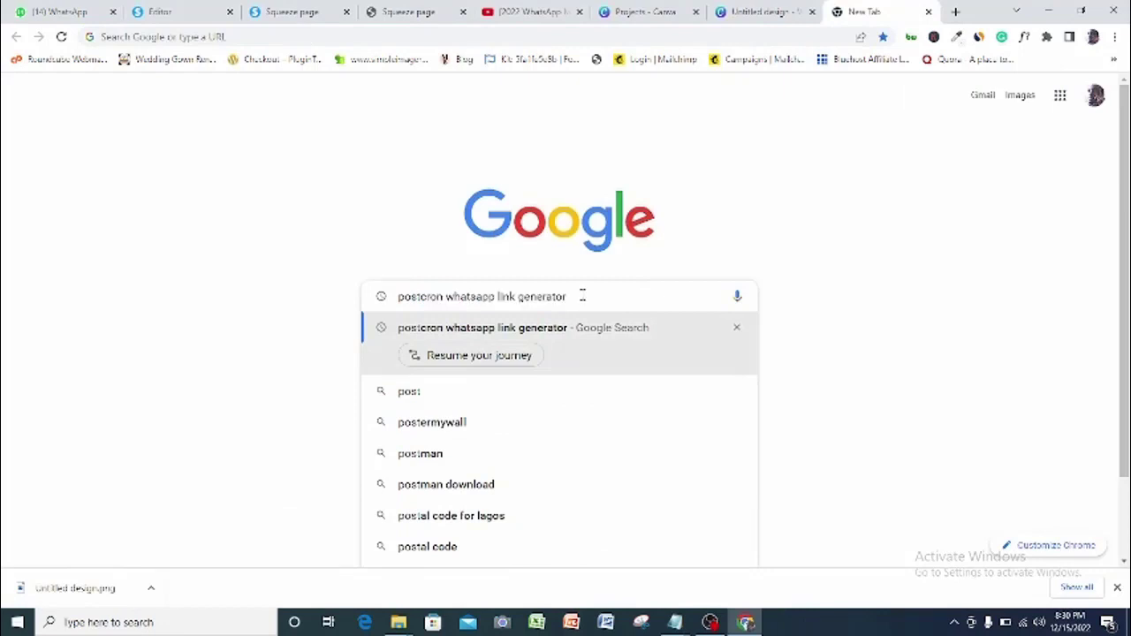
{"action": "key", "text": "Return"}
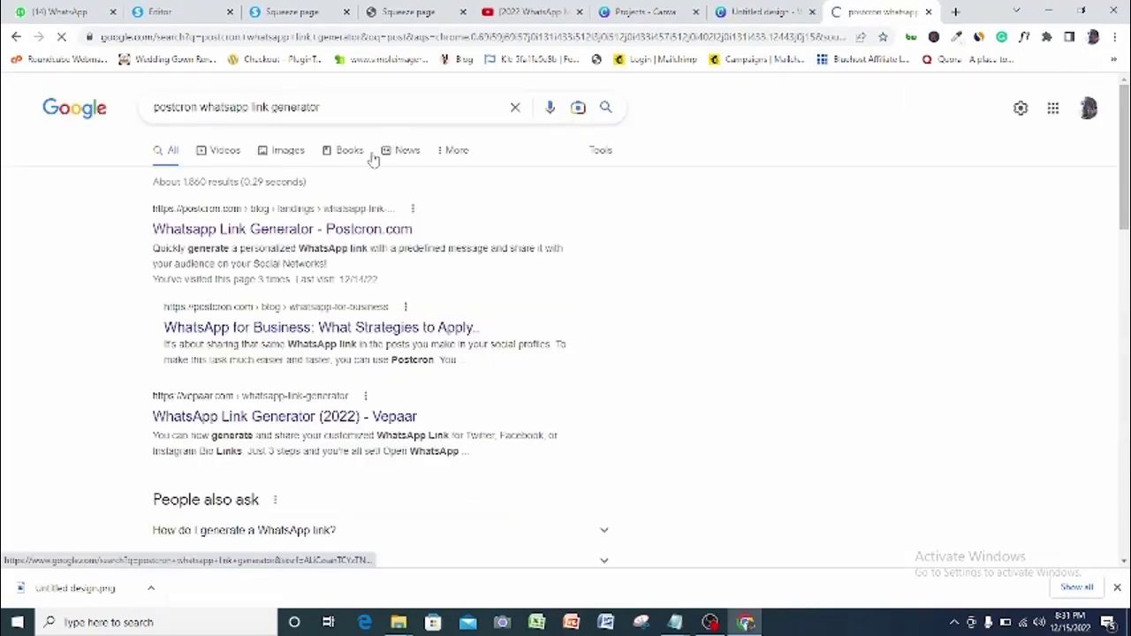
{"action": "left_click", "coordinate": [311, 229]}
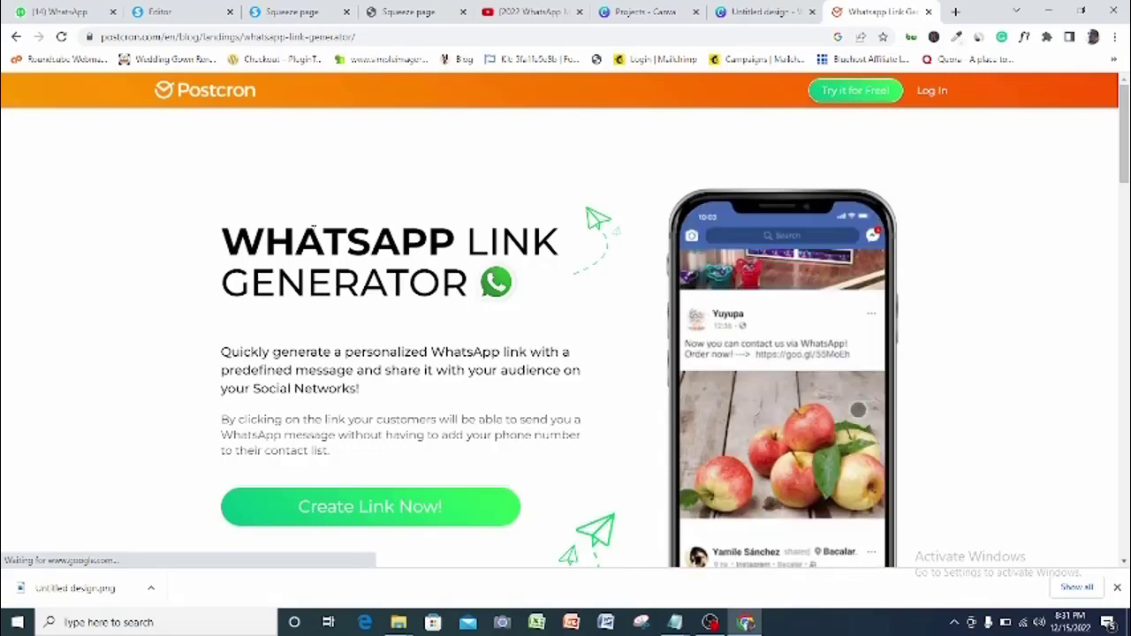
{"action": "scroll", "coordinate": [365, 358], "scroll_direction": "down", "scroll_amount": 2}
Enter the WhatsApp phone number and a message requesting the free 7 birthday ideas
{"action": "left_click", "coordinate": [365, 356]}
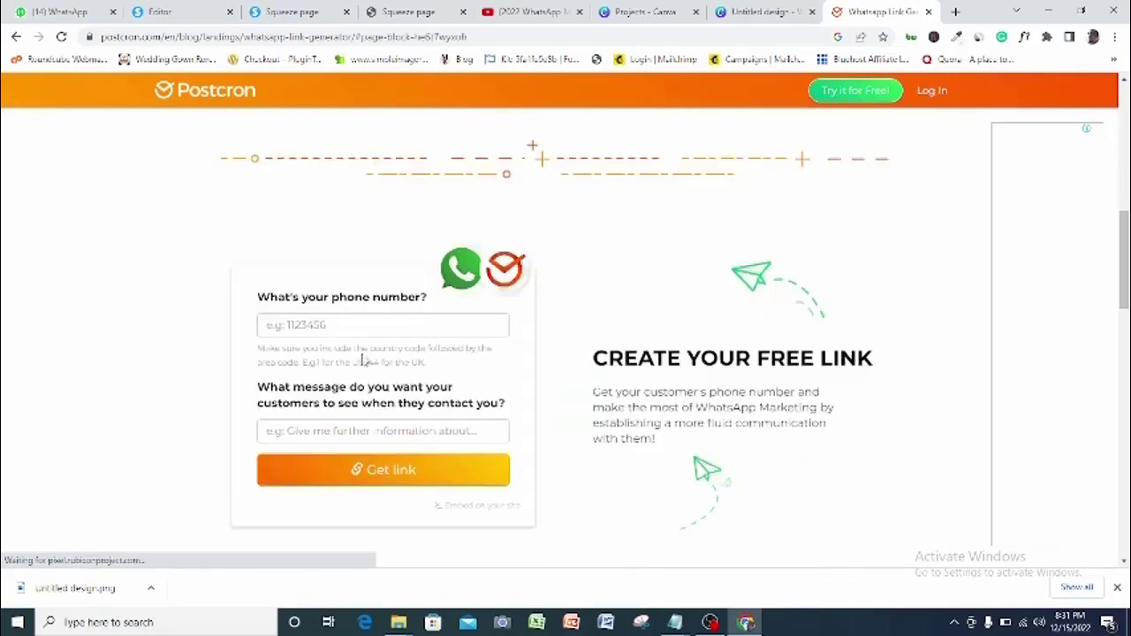
{"action": "left_click", "coordinate": [315, 326]}
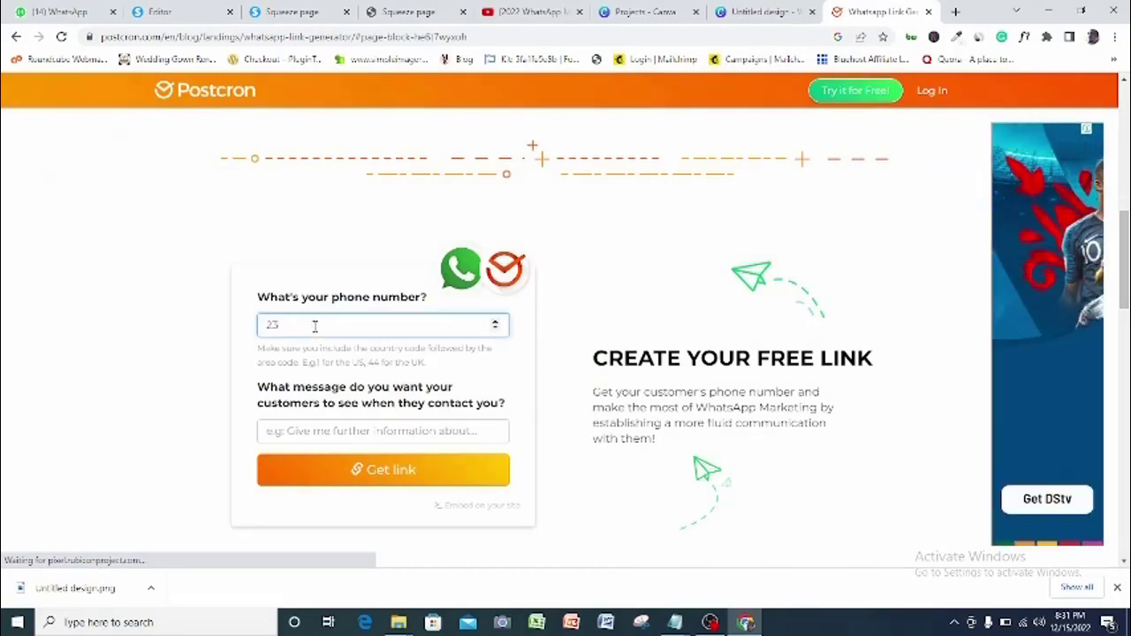
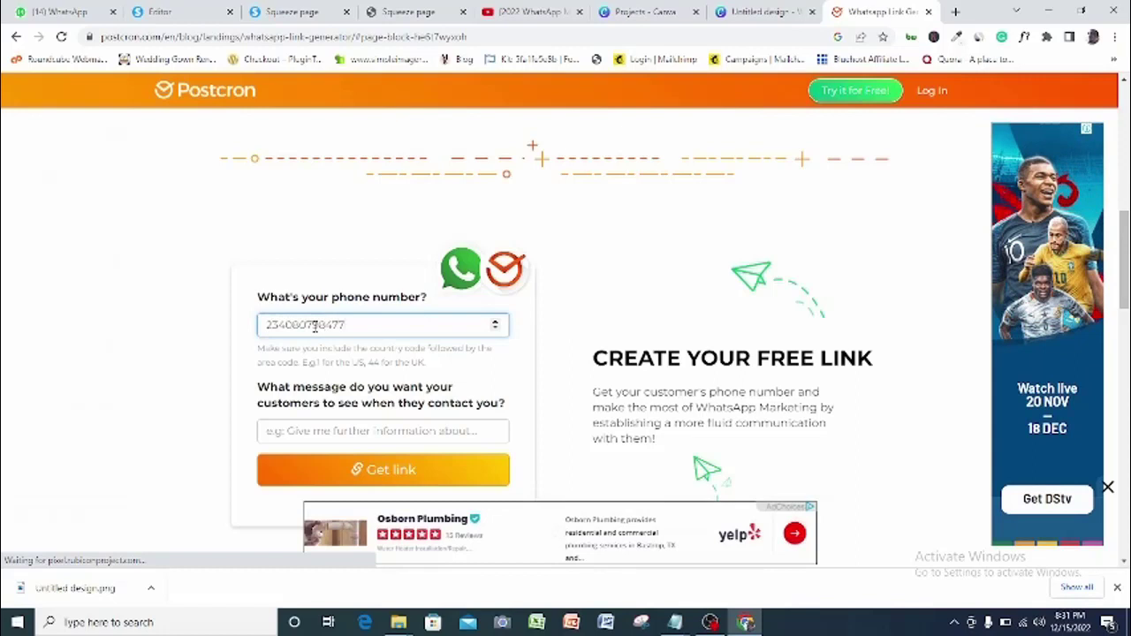
{"action": "left_click", "coordinate": [354, 431]}
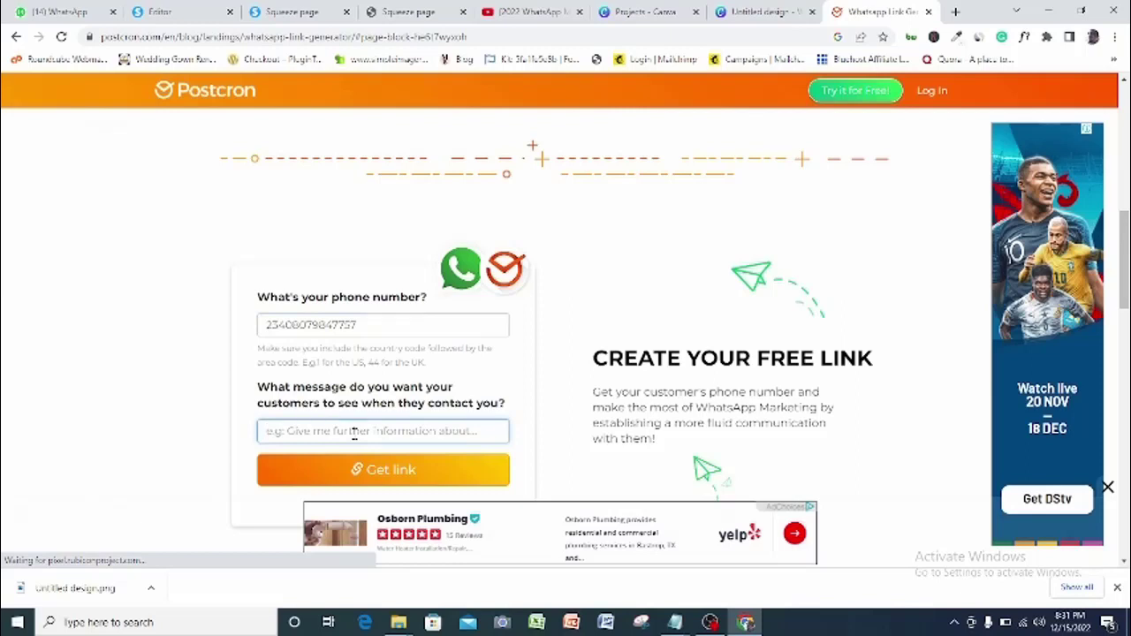
{"action": "type", "text": "Hey"}
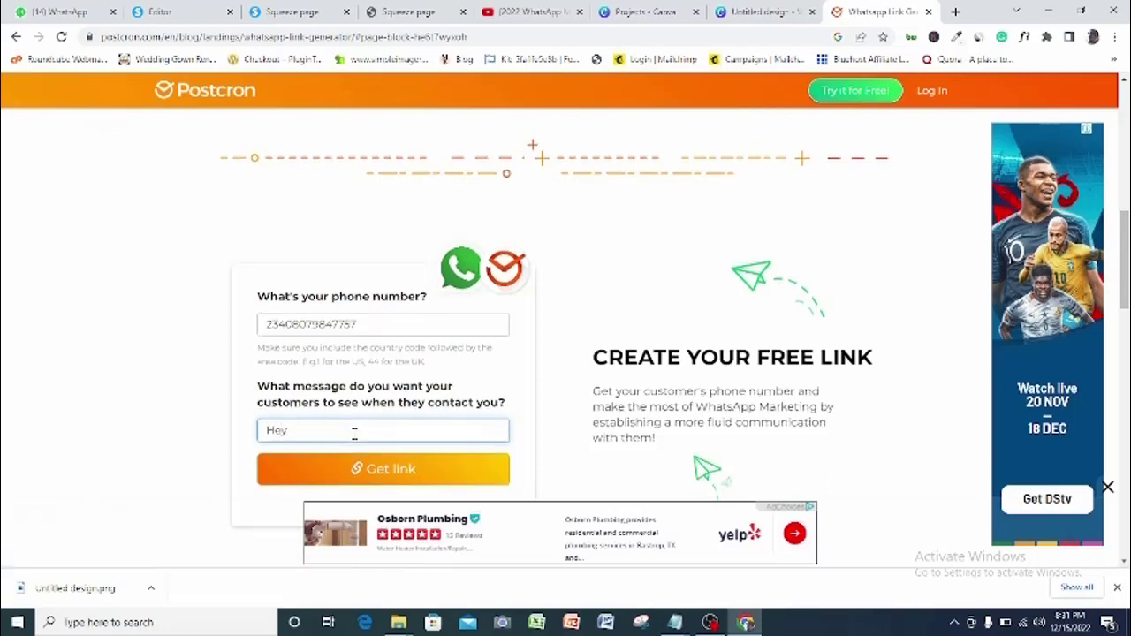
{"action": "type", "text": "! You"}
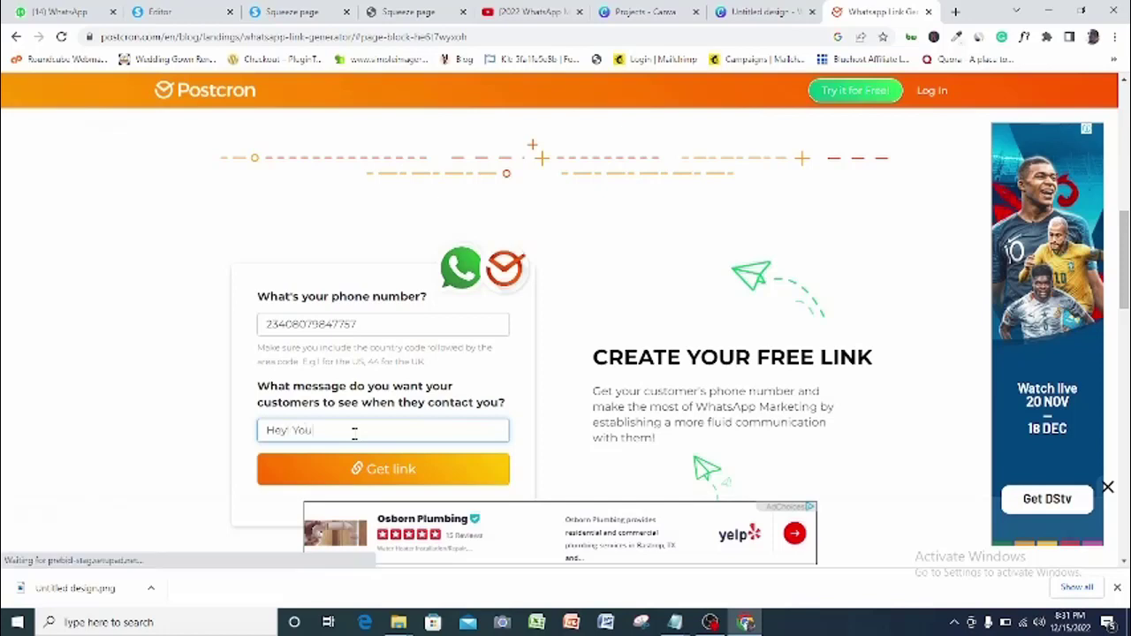
{"action": "type", "text": " in"}
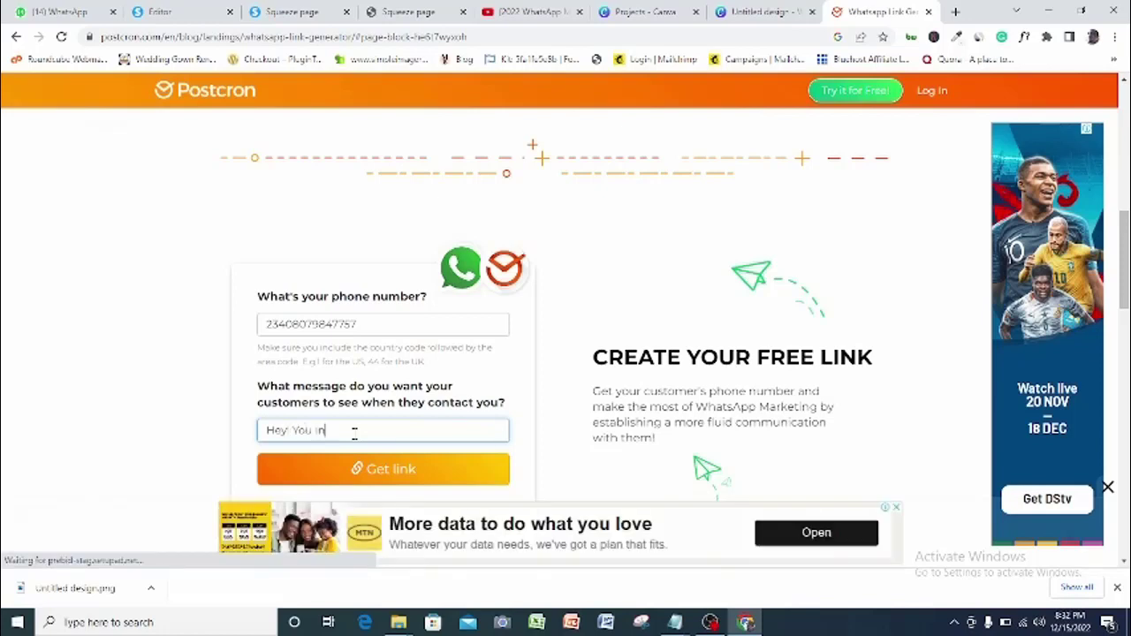
{"action": "type", "text": "cre"}
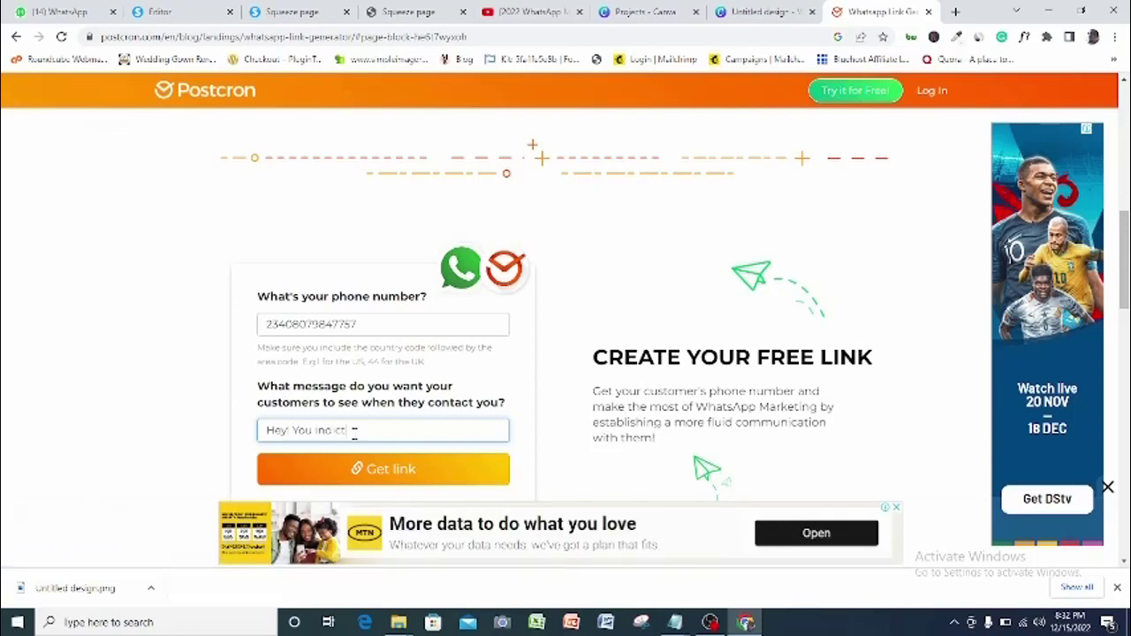
{"action": "type", "text": "ated your desire to get my"}
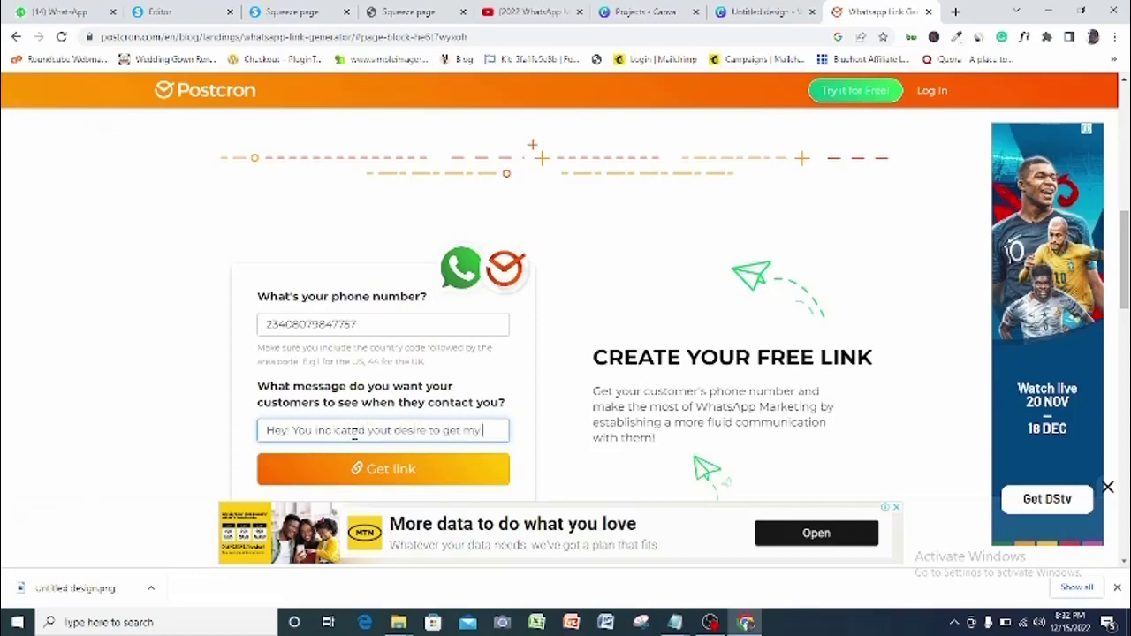
{"action": "type", "text": " free"}
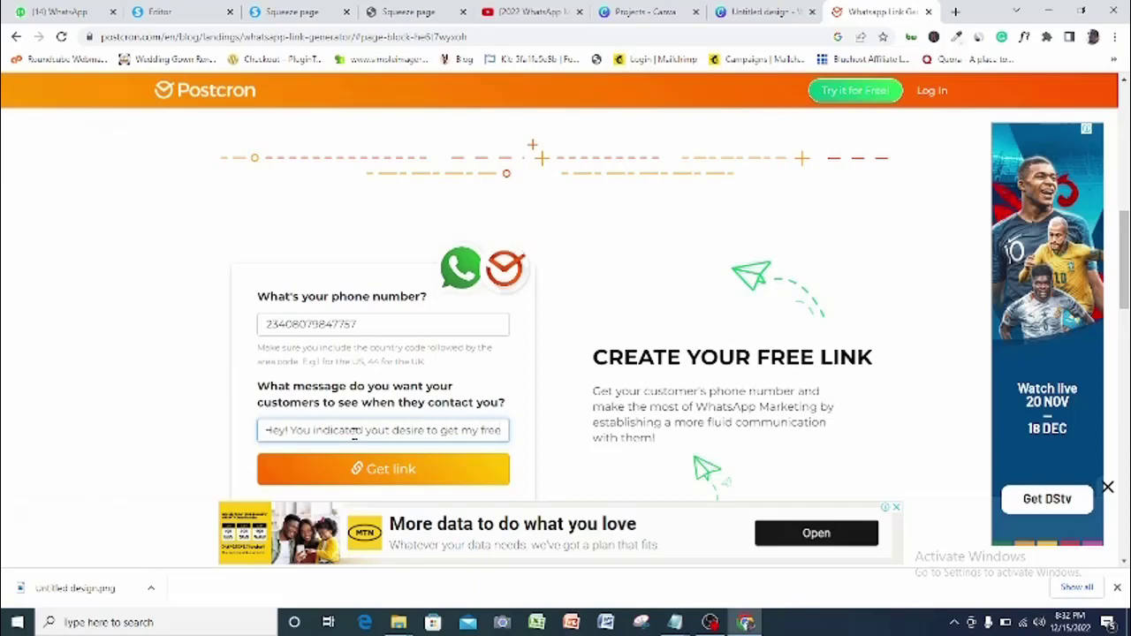
{"action": "type", "text": " 7"}
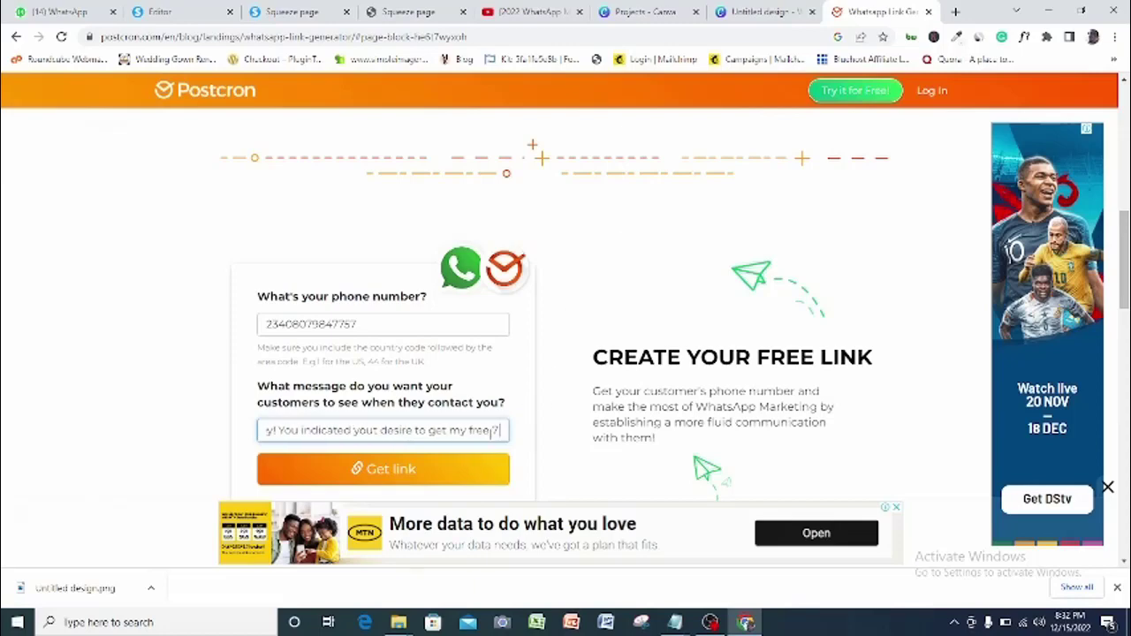
{"action": "type", "text": " fun Ideas to light up yo"}
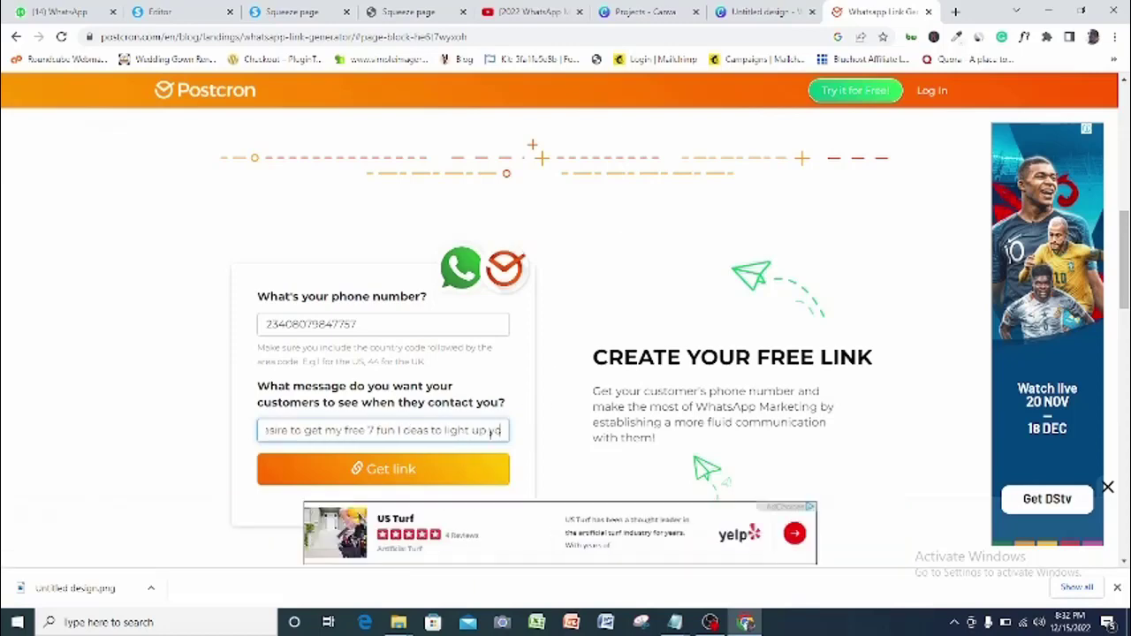
{"action": "type", "text": "ur next birthday ebook"}
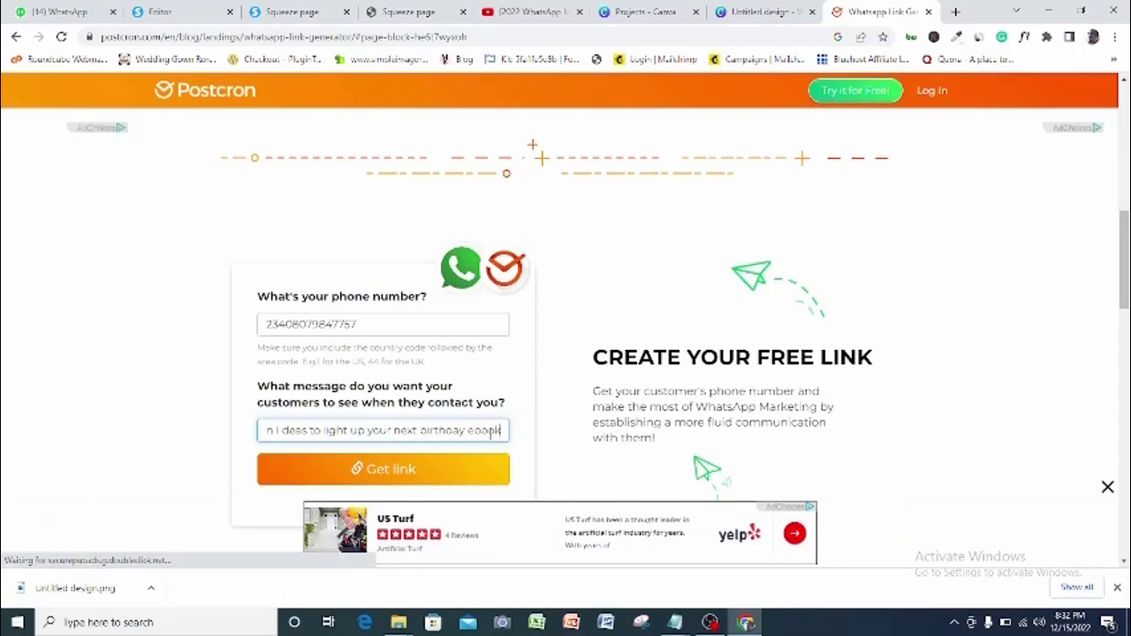
{"action": "type", "text": ". send me this chat and I"}
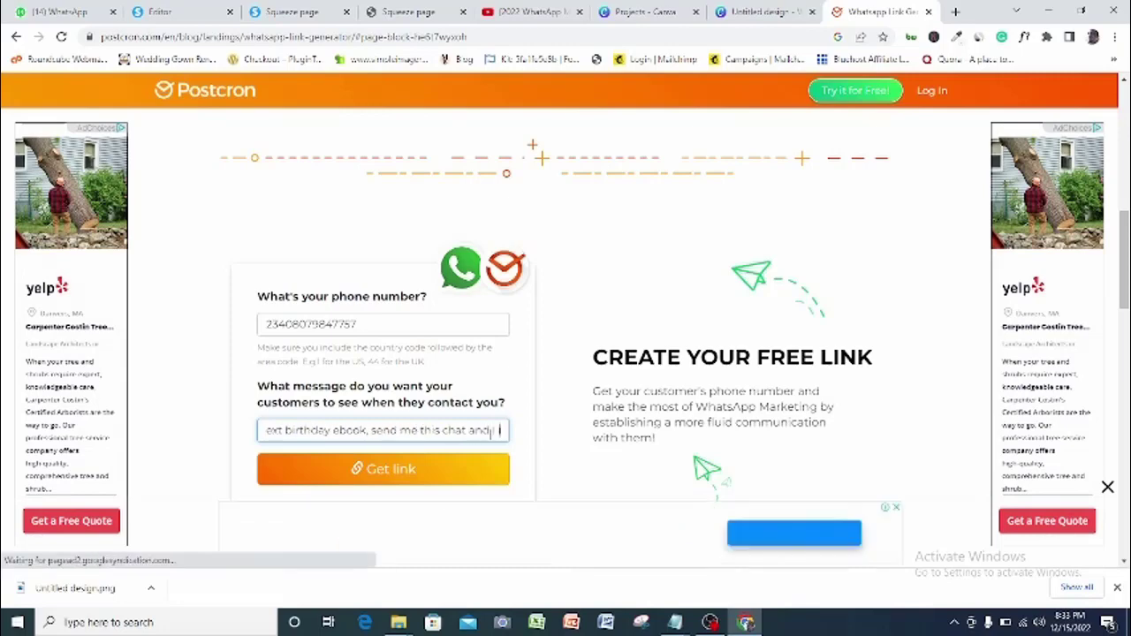
{"action": "type", "text": "'ll give it to you immediately"}
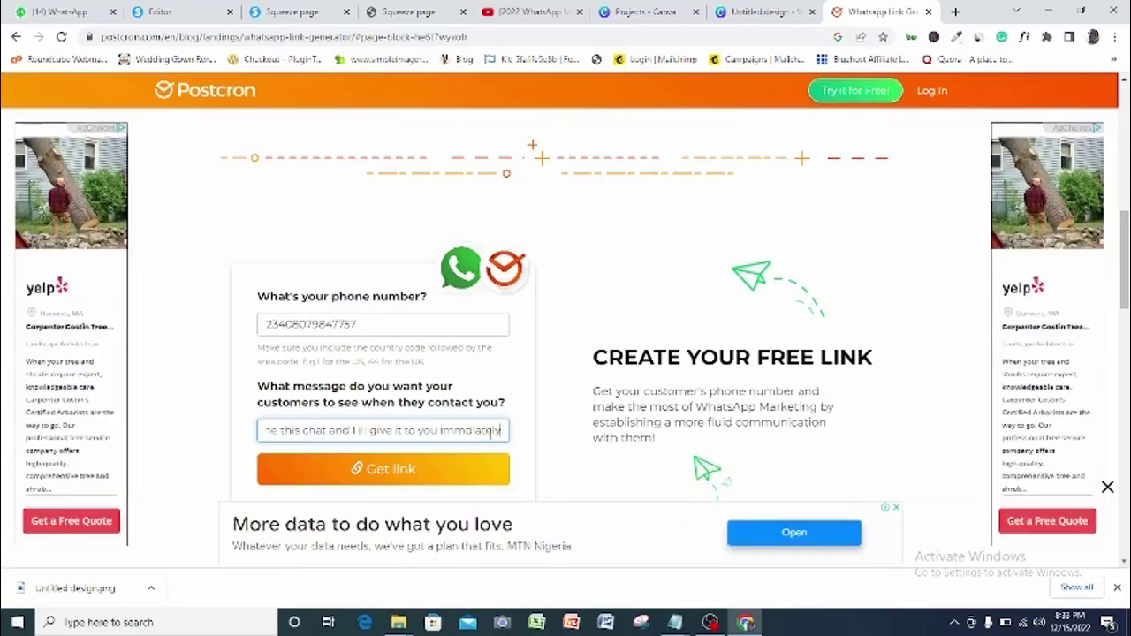
Generate the WhatsApp chat link, copy it, and open a new browser tab
{"action": "left_click", "coordinate": [414, 473]}
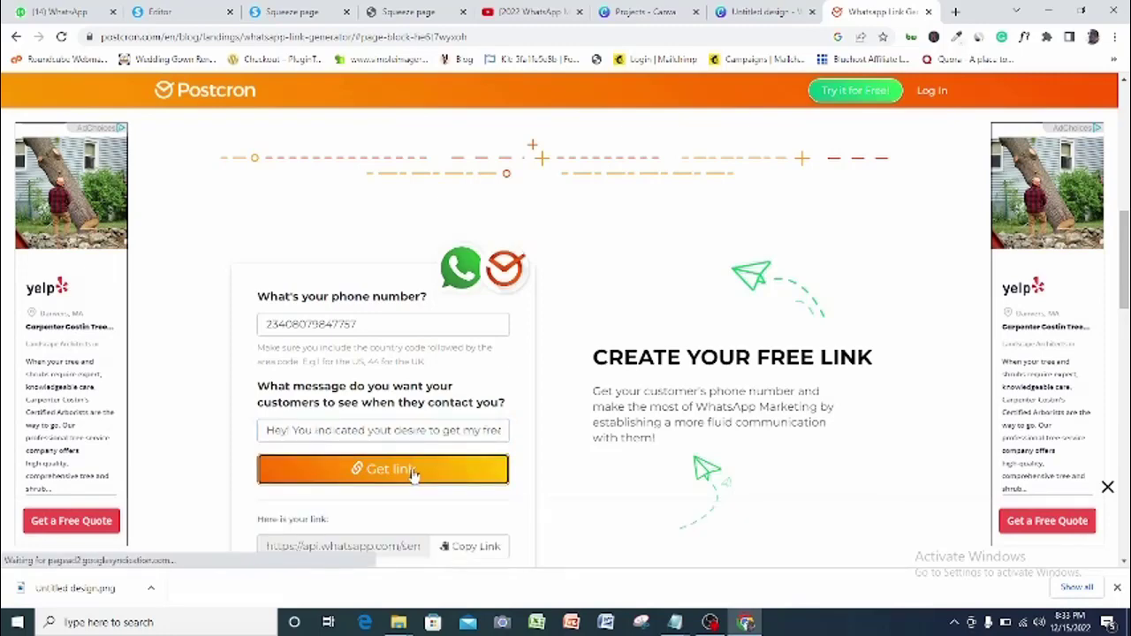
{"action": "left_click_drag", "start_coordinate": [1124, 283], "coordinate": [1124, 332]}
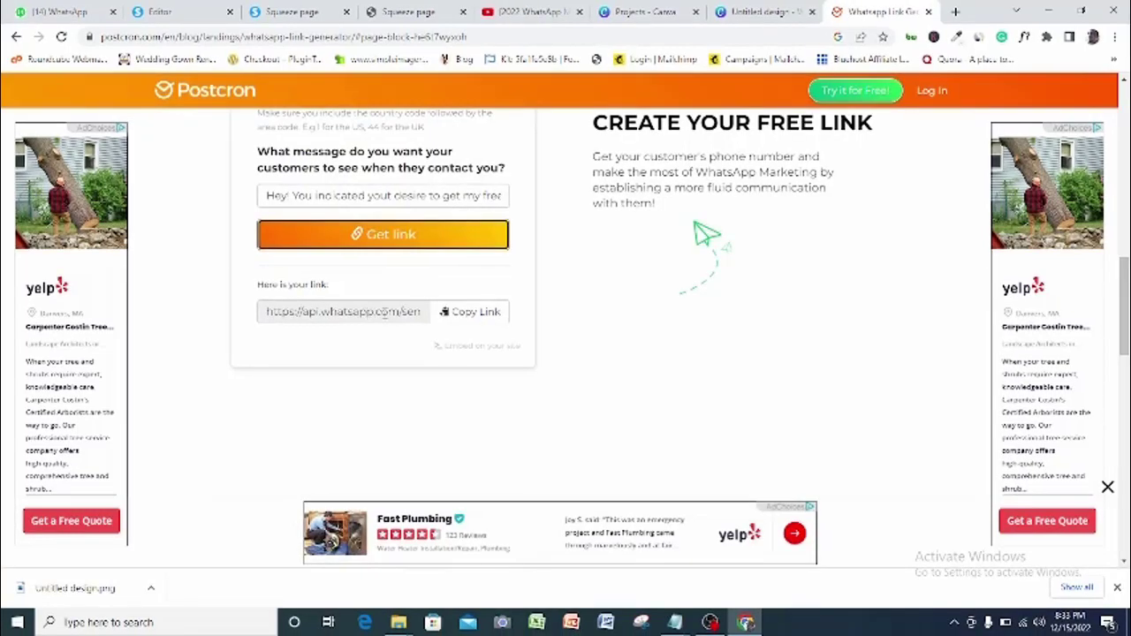
{"action": "left_click", "coordinate": [473, 316]}
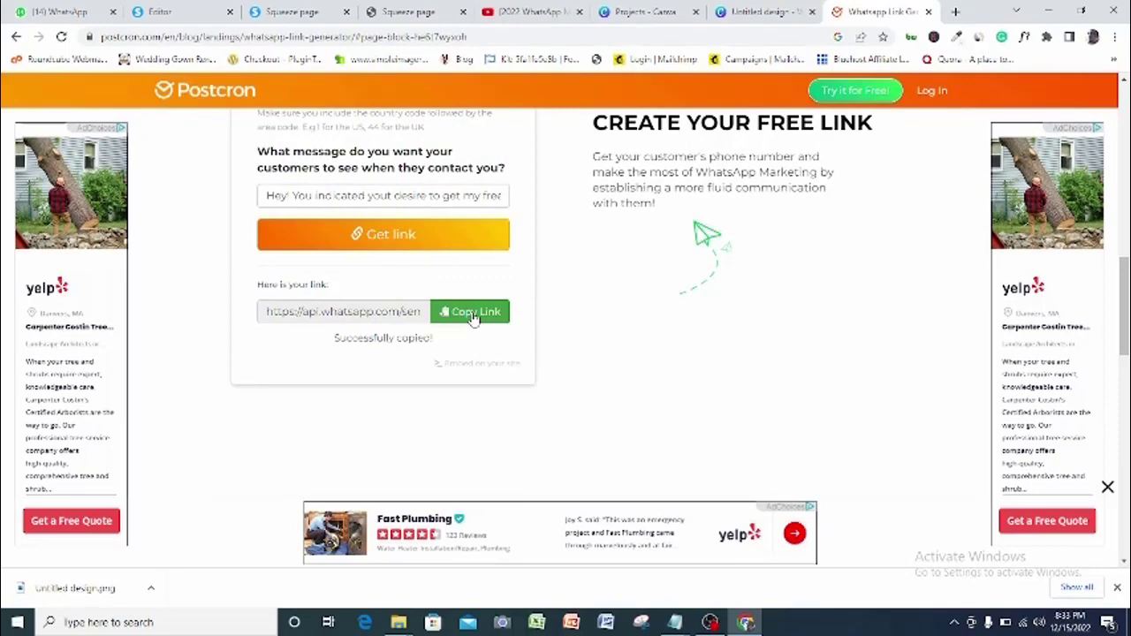
{"action": "left_click", "coordinate": [675, 624]}
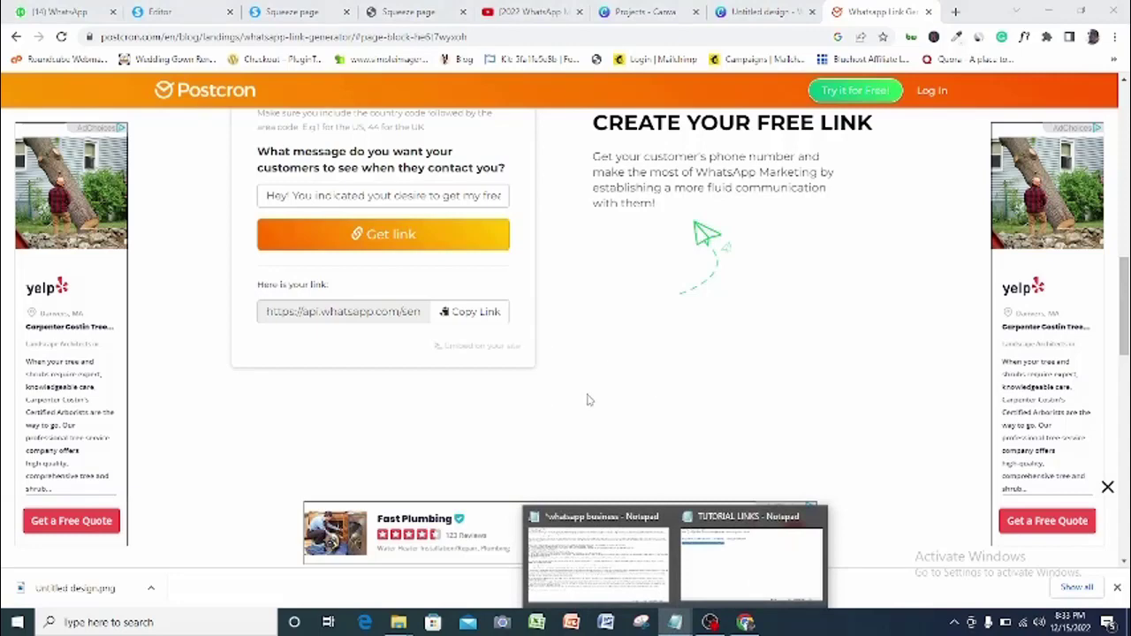
{"action": "key", "text": "ctrl+t"}
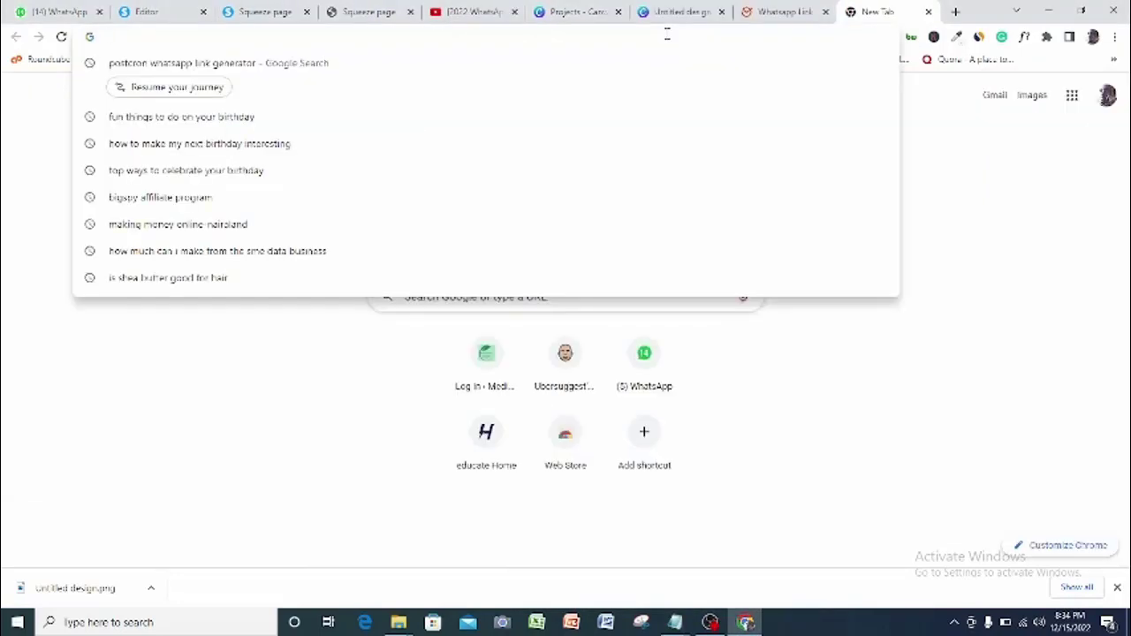
Go to cutt.ly and log in with the saved details
{"action": "type", "text": "cutt.ly"}
{"action": "key", "text": "Return"}
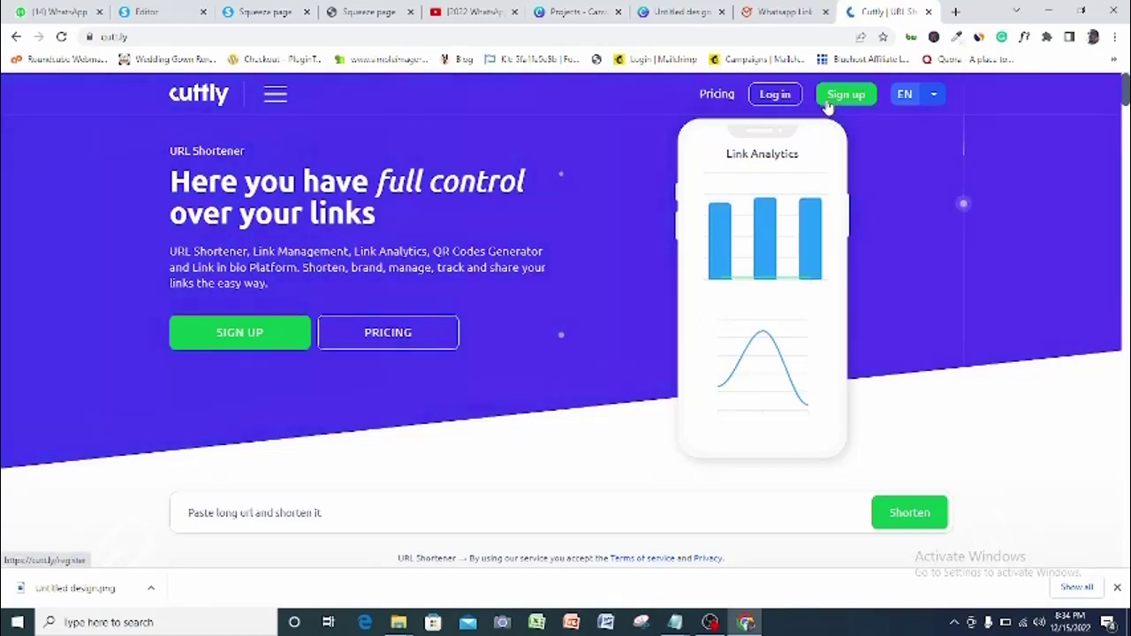
{"action": "left_click", "coordinate": [775, 96]}
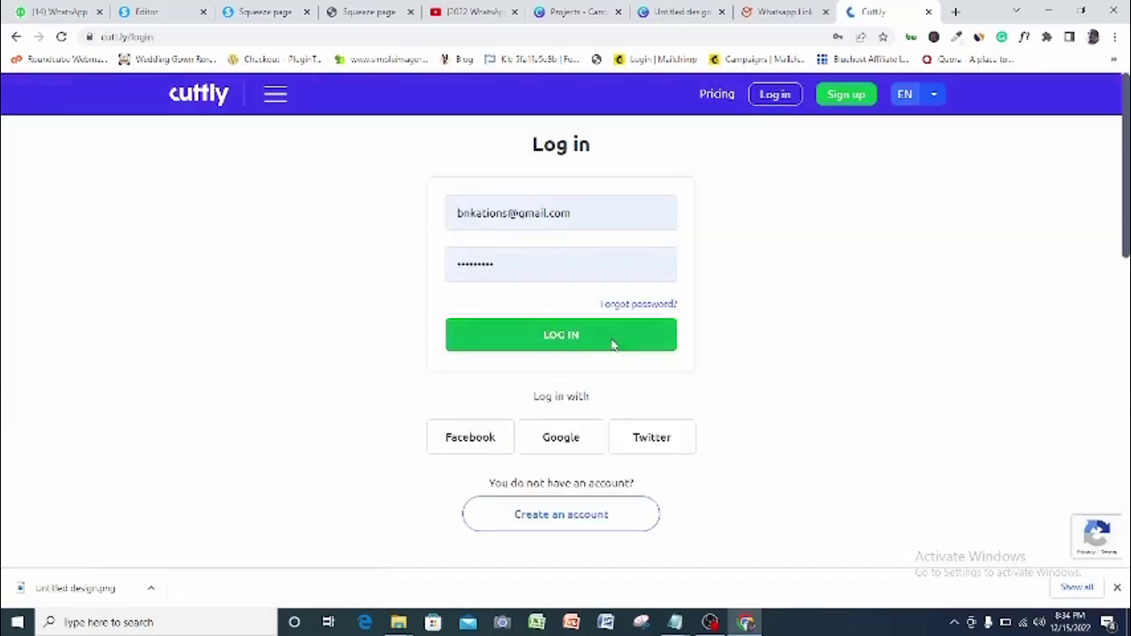
{"action": "left_click", "coordinate": [612, 342]}
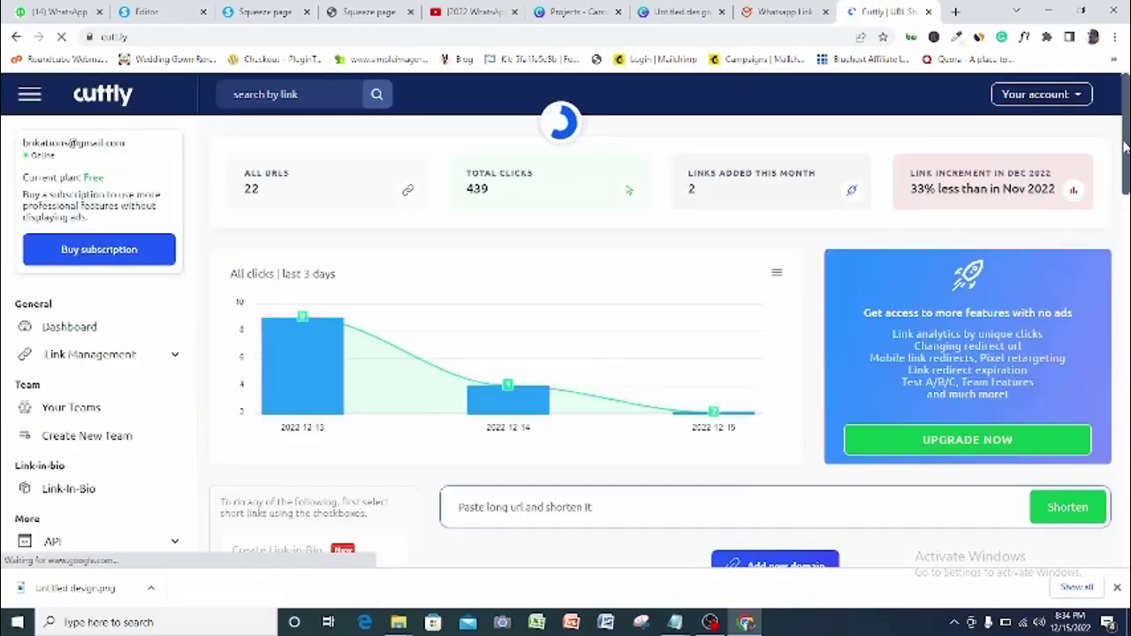
Paste the long WhatsApp link into Cuttly's long-URL box and shorten it
{"action": "left_click_drag", "start_coordinate": [1125, 148], "coordinate": [1126, 163]}
{"action": "scroll", "coordinate": [917, 196], "scroll_direction": "down", "scroll_amount": 2}
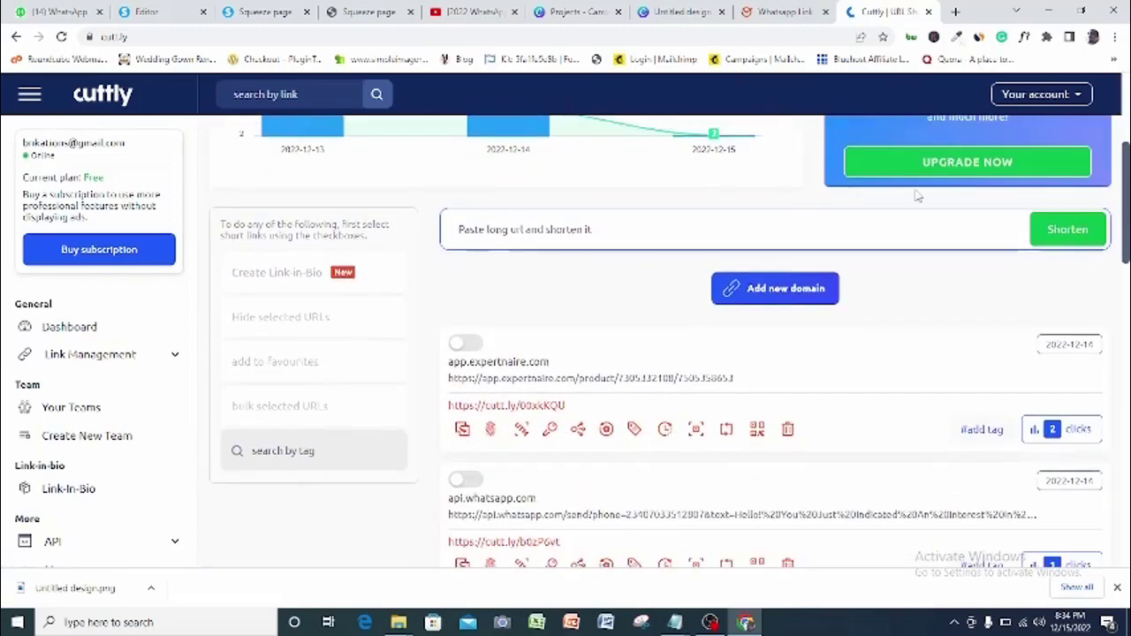
{"action": "left_click", "coordinate": [707, 225]}
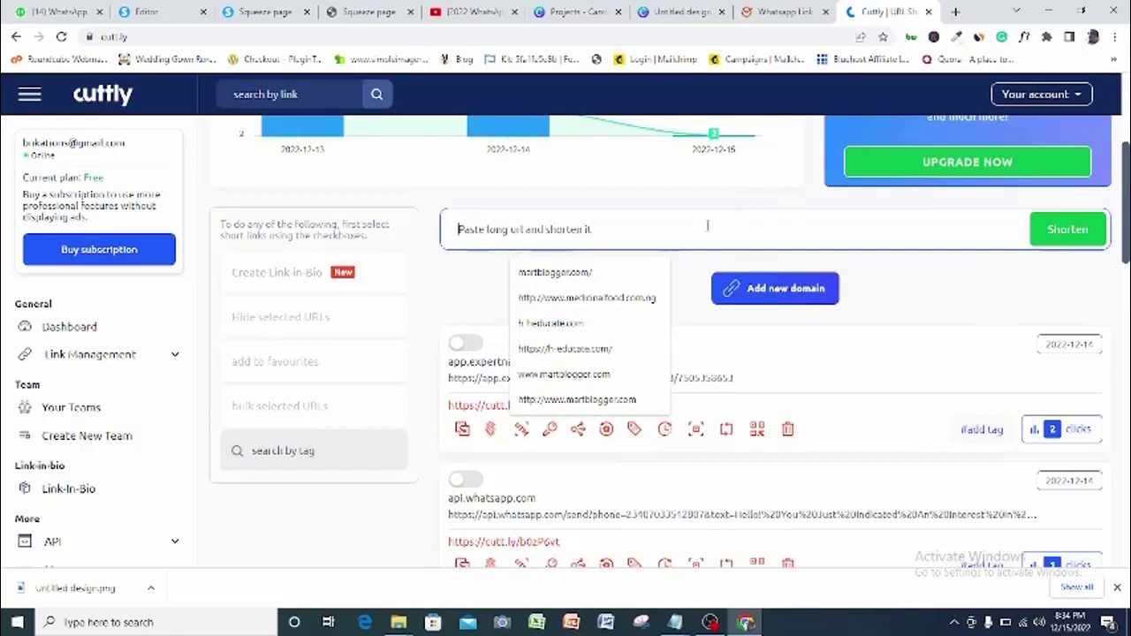
{"action": "key", "text": "ctrl+v"}
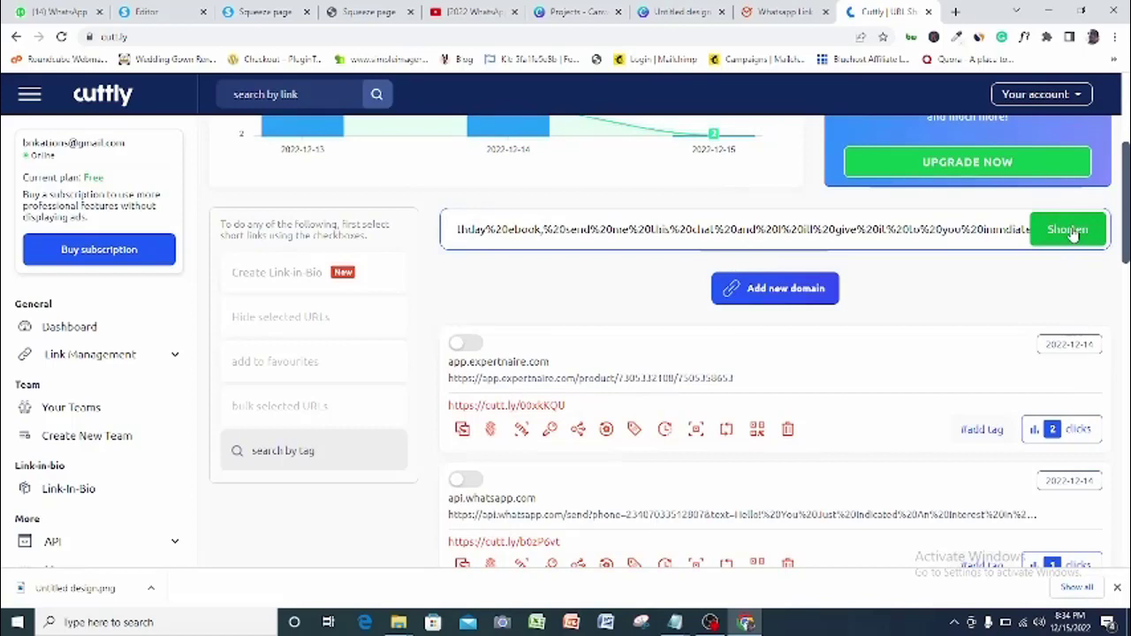
{"action": "left_click", "coordinate": [1069, 231]}
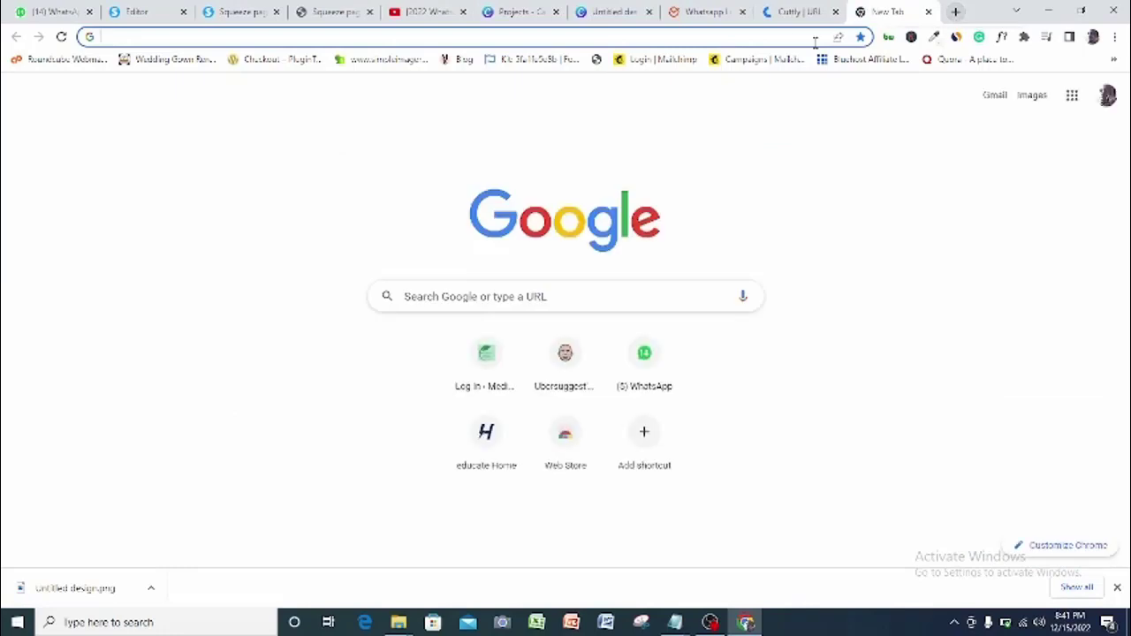
Open the copied cutt.ly short link in the new tab to test it
{"action": "left_click", "coordinate": [778, 38]}
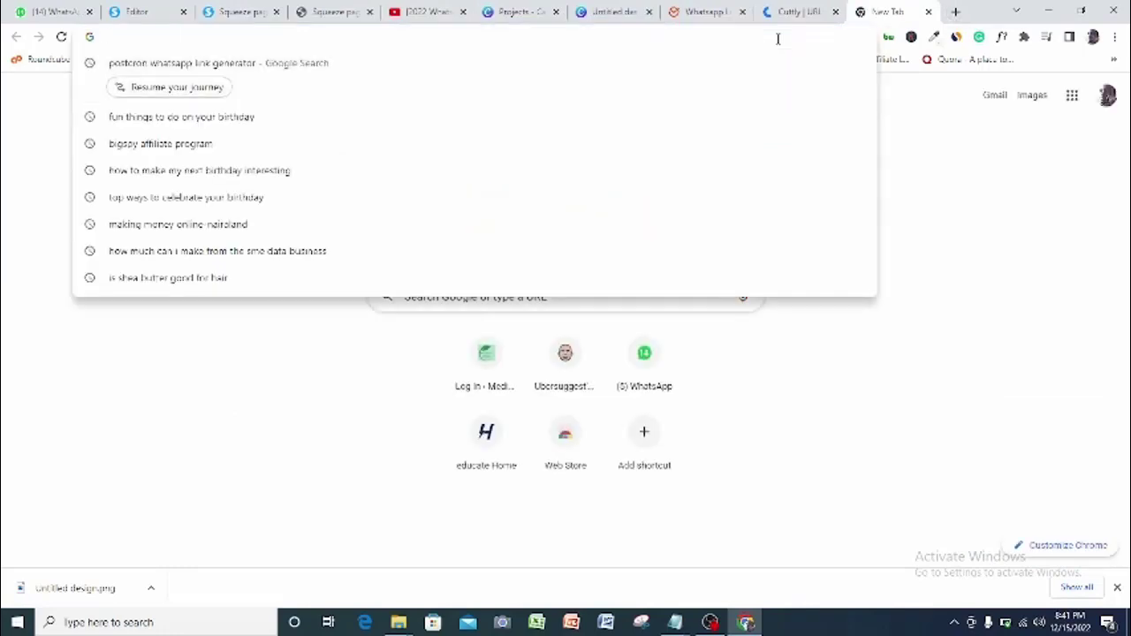
{"action": "key", "text": "ctrl+v"}
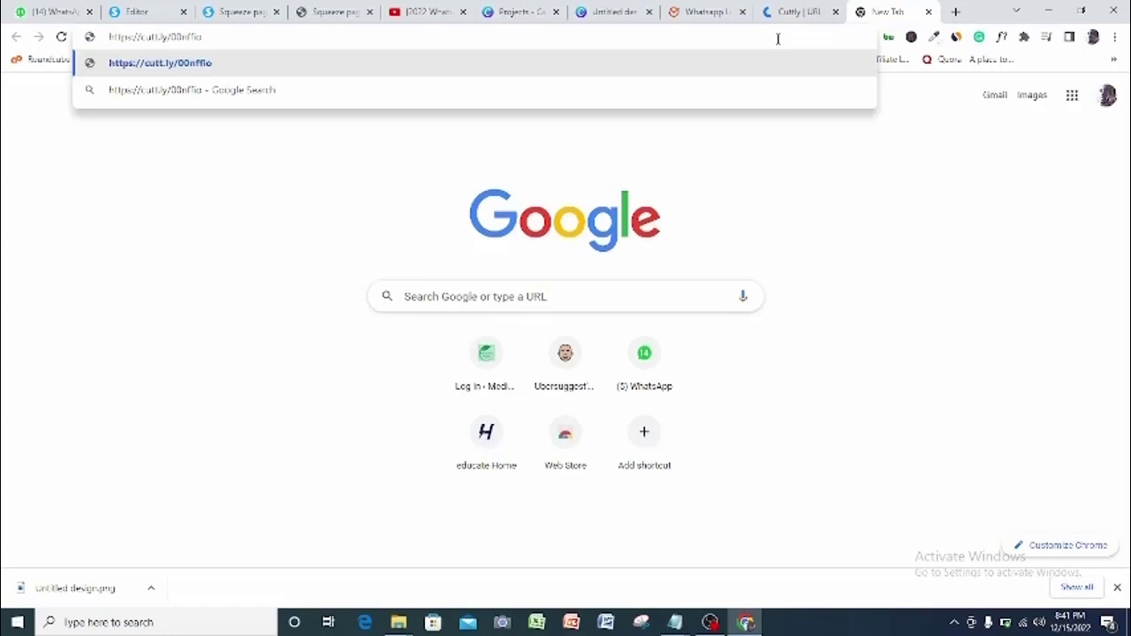
{"action": "key", "text": "Return"}
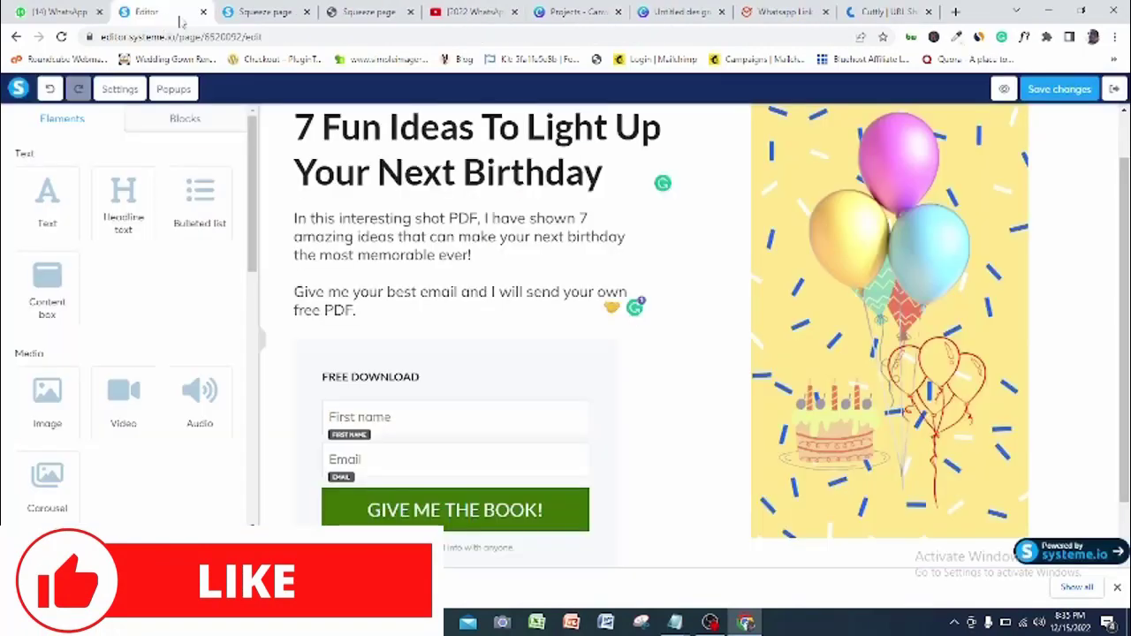
Keep the GIVE ME THE BOOK! button on Send form and redirect sign-ups 'To a custom URL'
{"action": "left_click", "coordinate": [433, 519]}
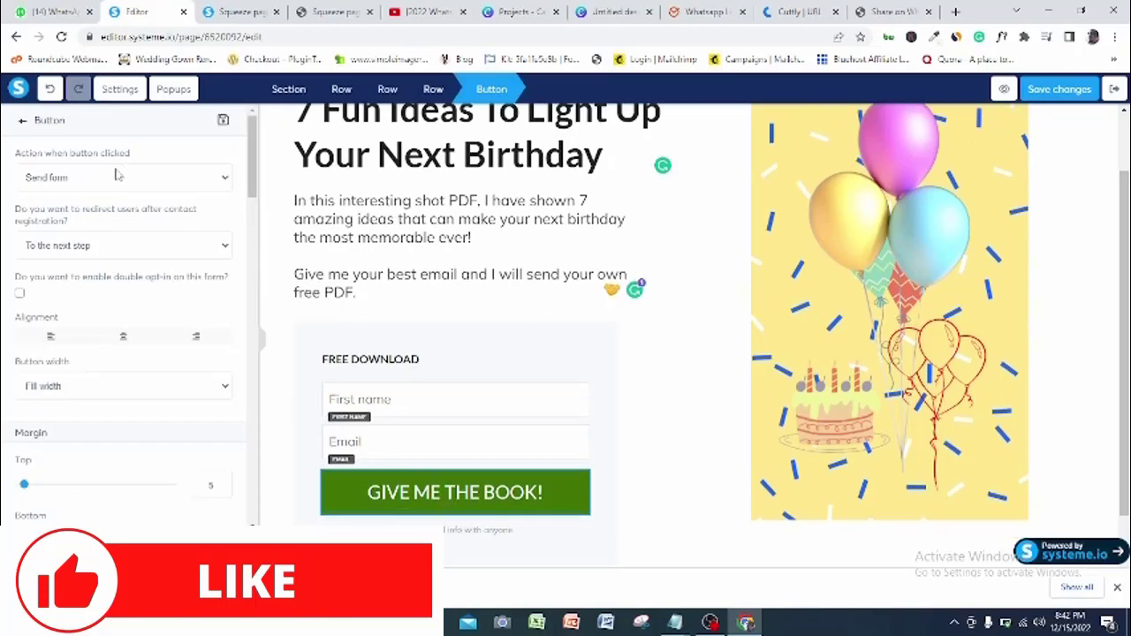
{"action": "left_click", "coordinate": [202, 181]}
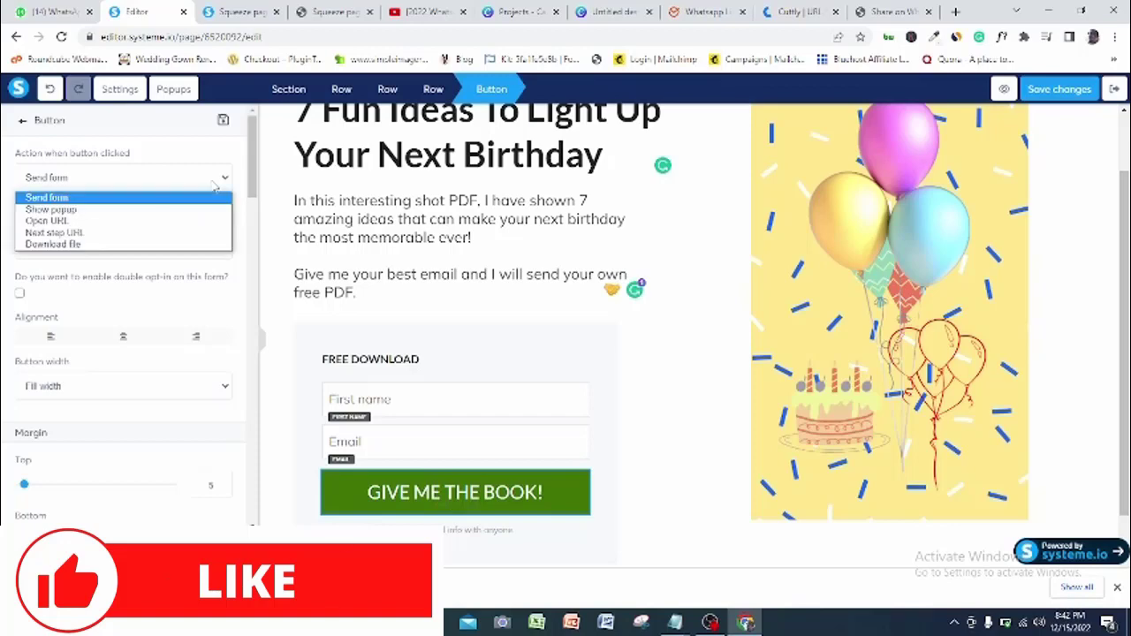
{"action": "left_click", "coordinate": [206, 183]}
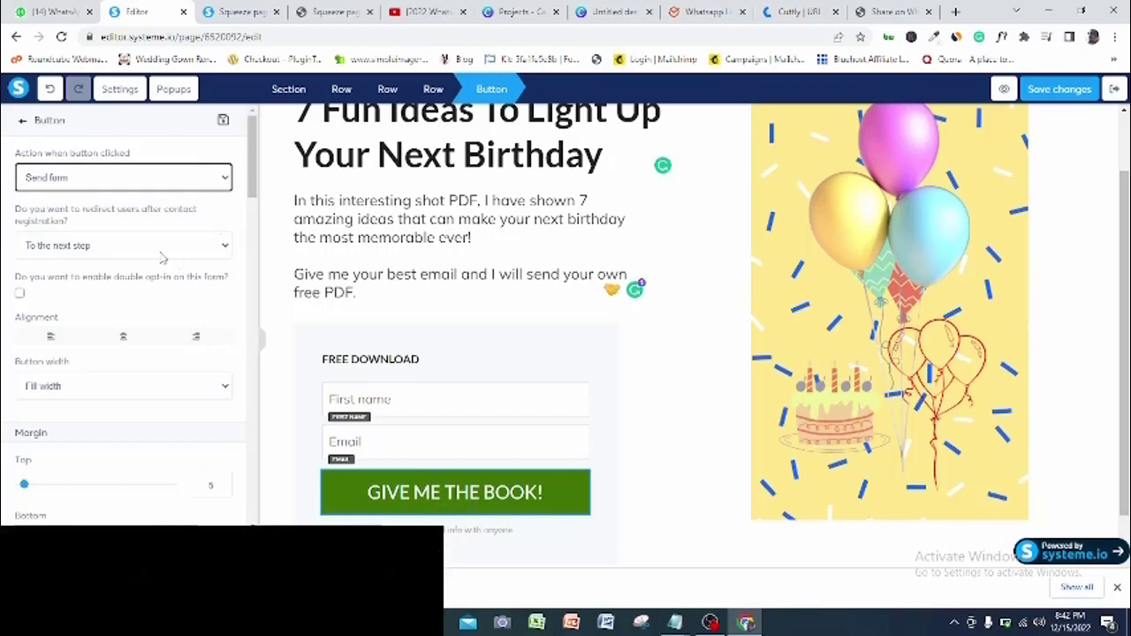
{"action": "left_click", "coordinate": [186, 253]}
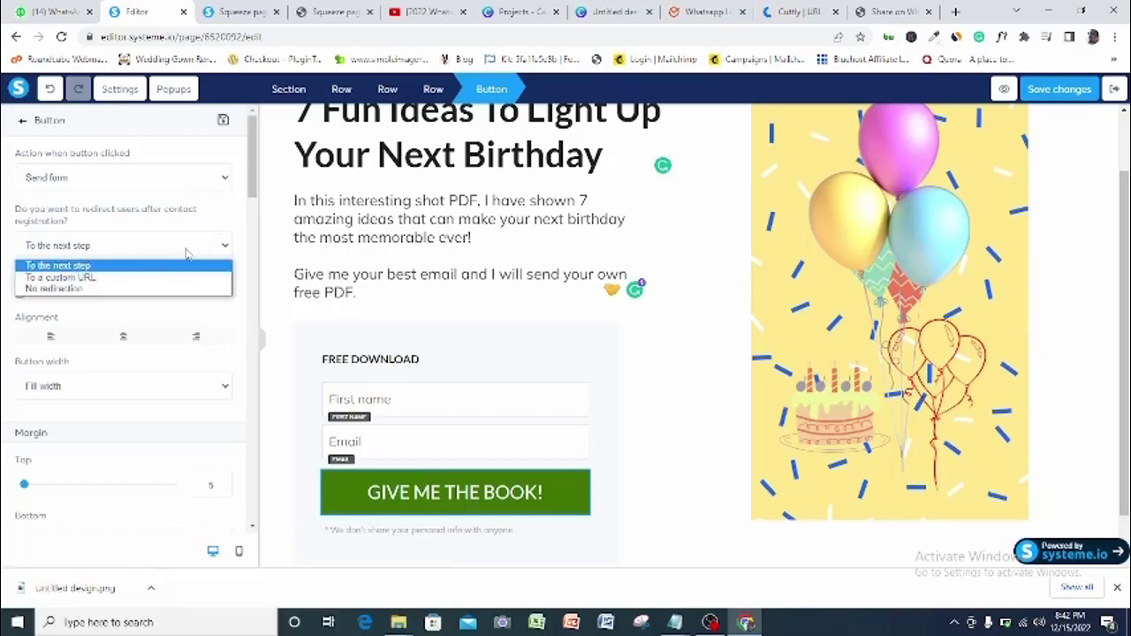
{"action": "left_click", "coordinate": [121, 279]}
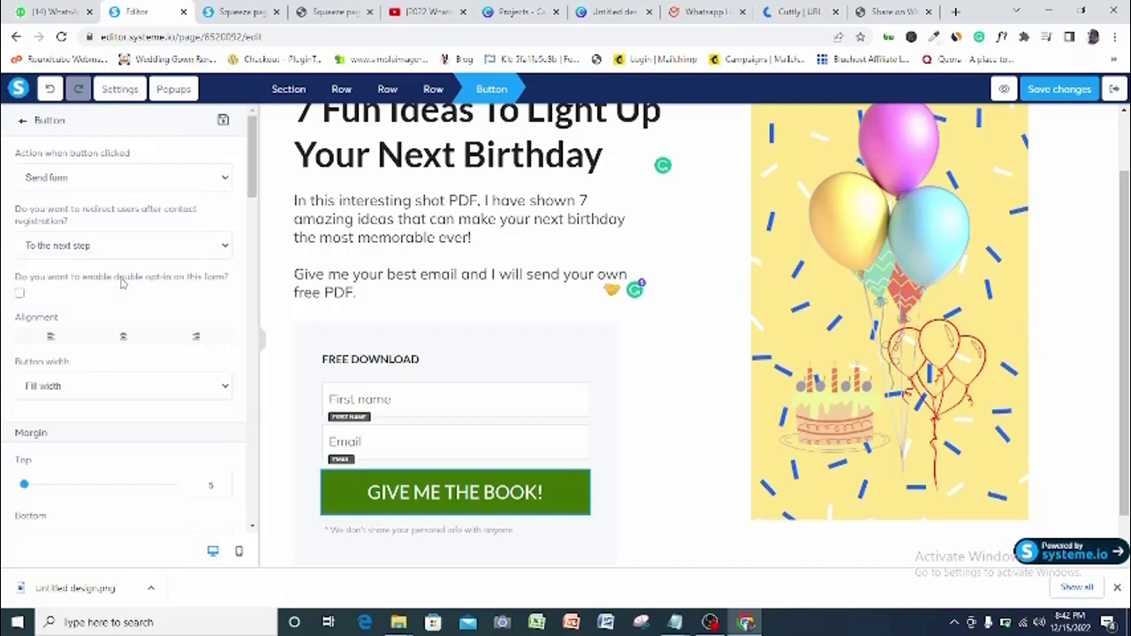
{"action": "left_click", "coordinate": [87, 301]}
{"action": "key", "text": "ctrl+v"}
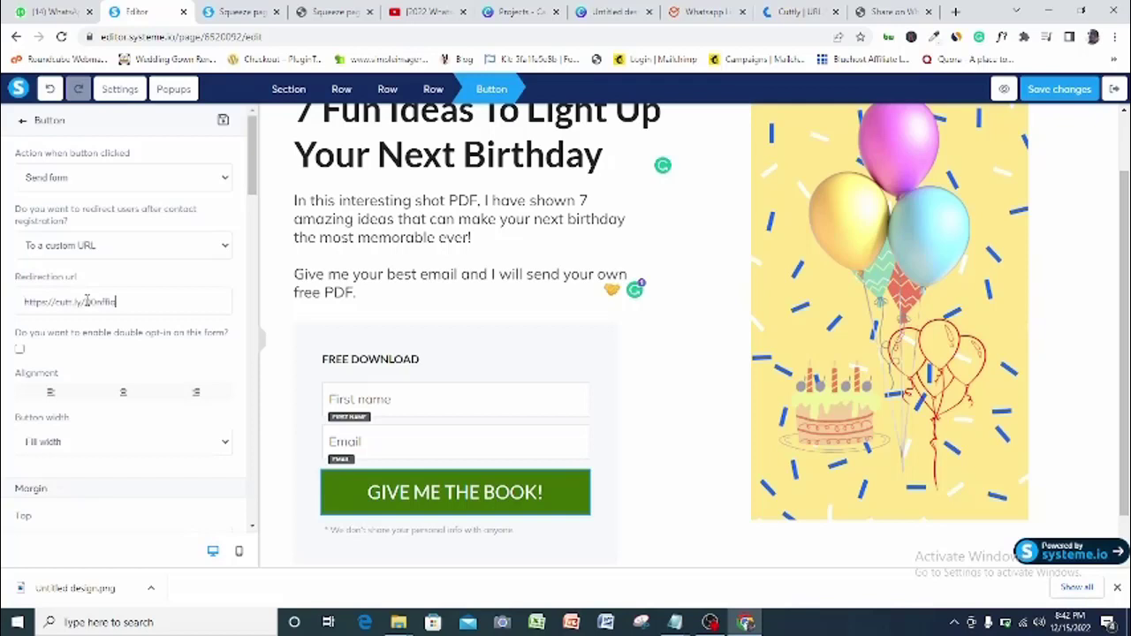
{"action": "scroll", "coordinate": [147, 311], "scroll_direction": "down", "scroll_amount": 1}
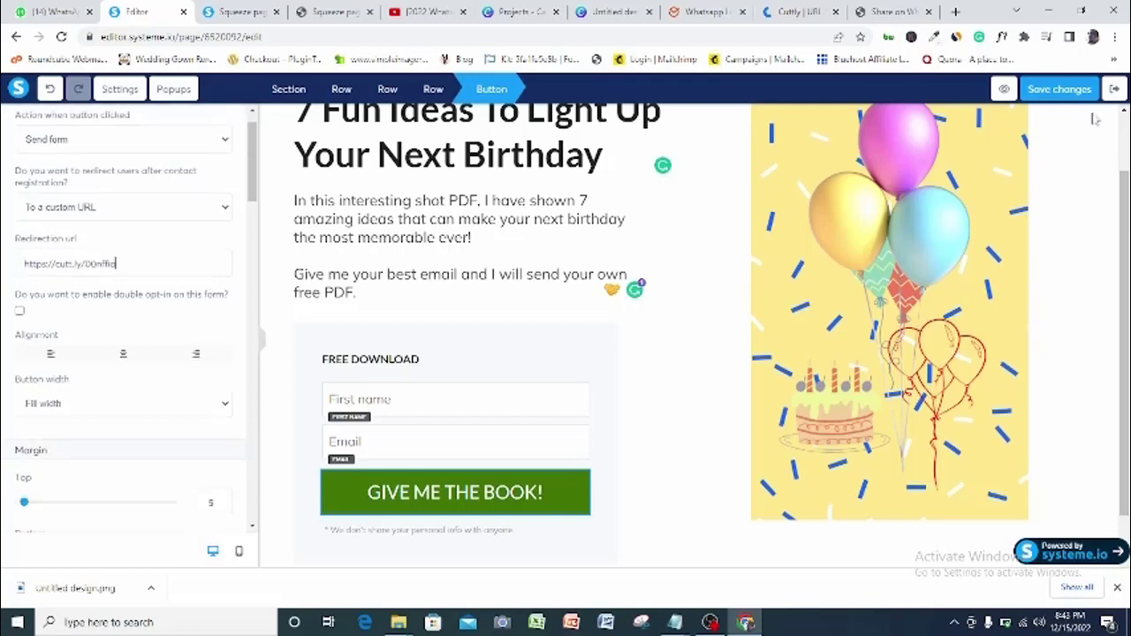
{"action": "left_click", "coordinate": [1057, 91]}
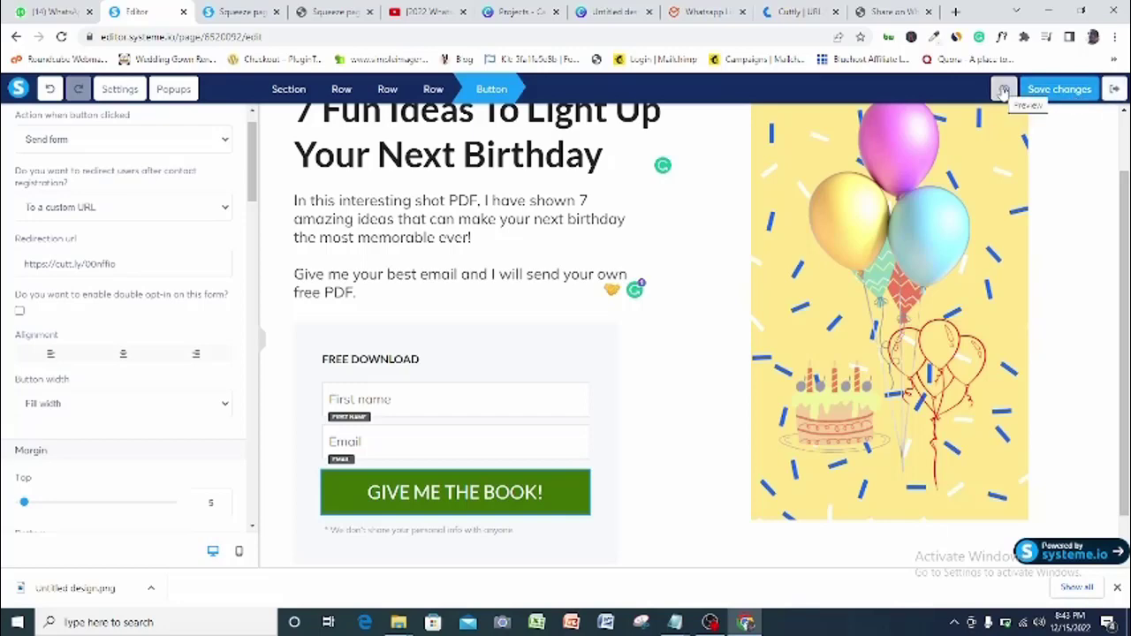
{"action": "left_click", "coordinate": [1004, 91]}
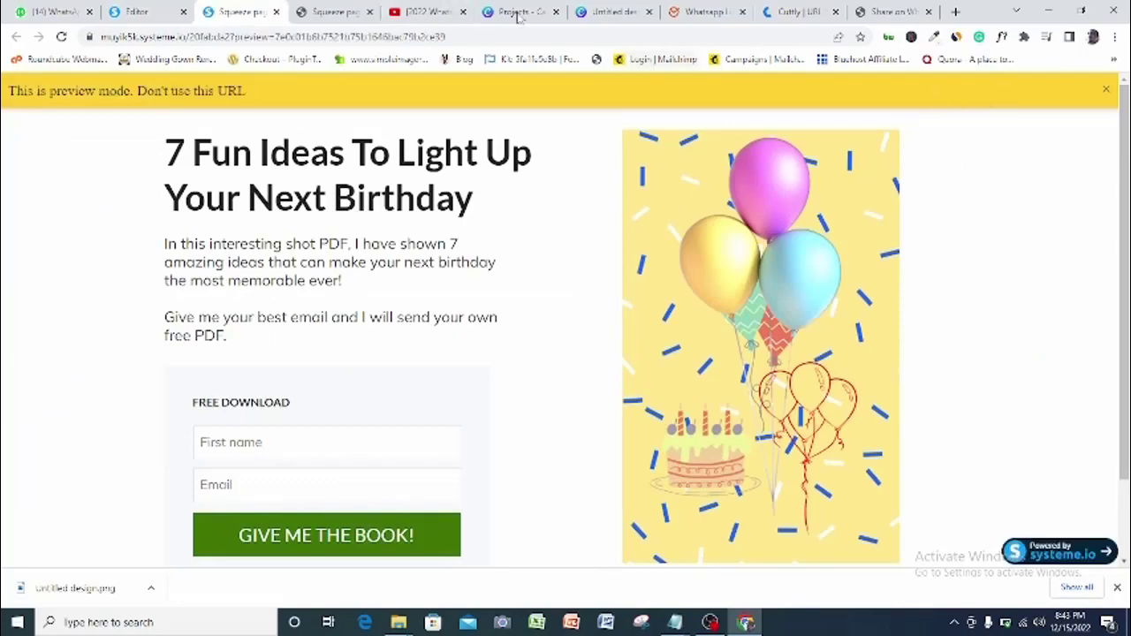
{"action": "left_click", "coordinate": [174, 7]}
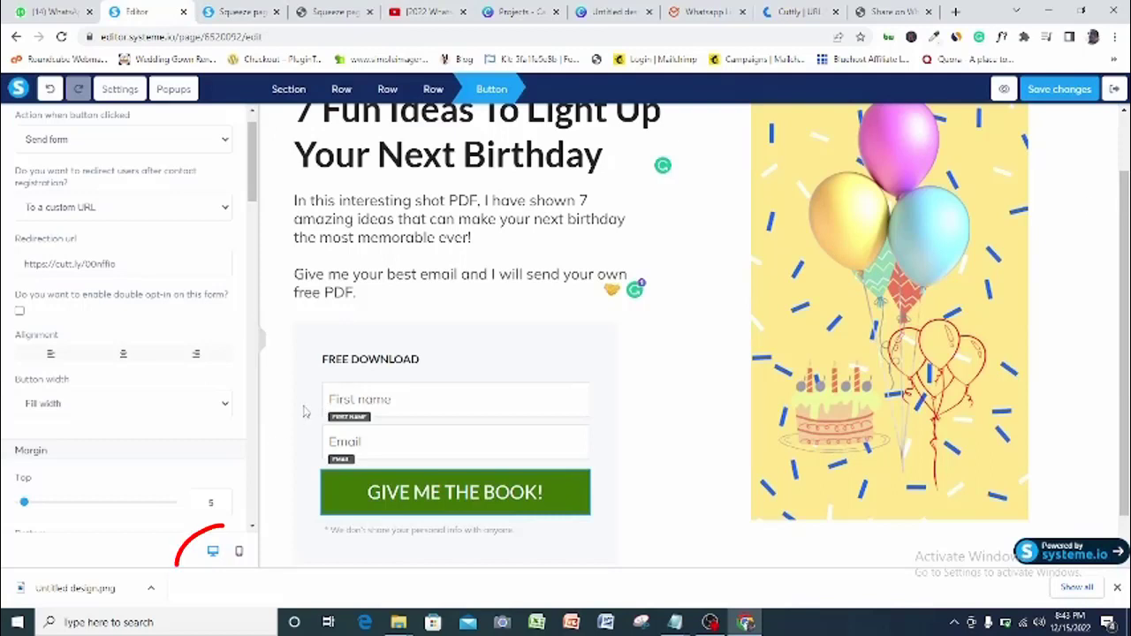
Preview the squeeze page in mobile view, switch back to desktop, and open the Circles funnel
{"action": "left_click", "coordinate": [239, 553]}
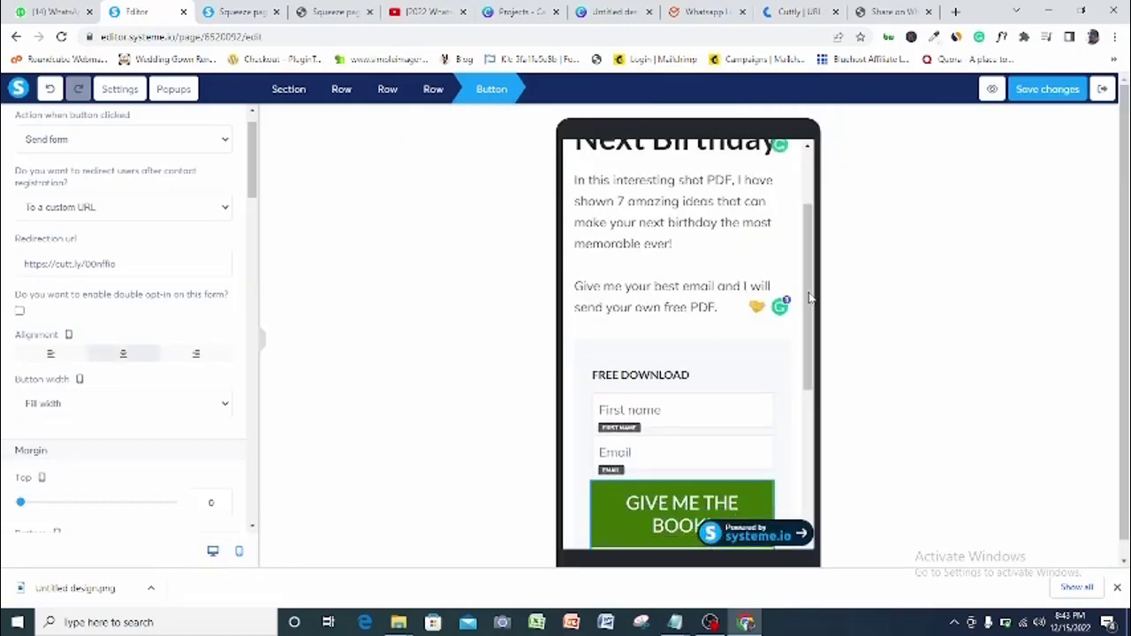
{"action": "left_click", "coordinate": [810, 192]}
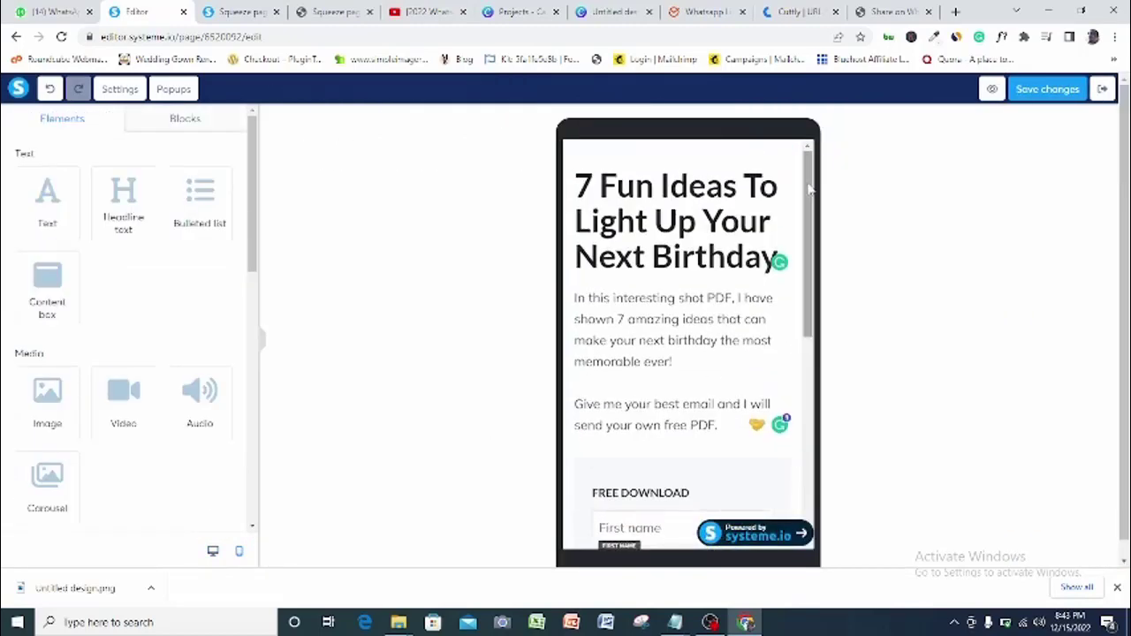
{"action": "left_click_drag", "start_coordinate": [811, 193], "coordinate": [769, 182]}
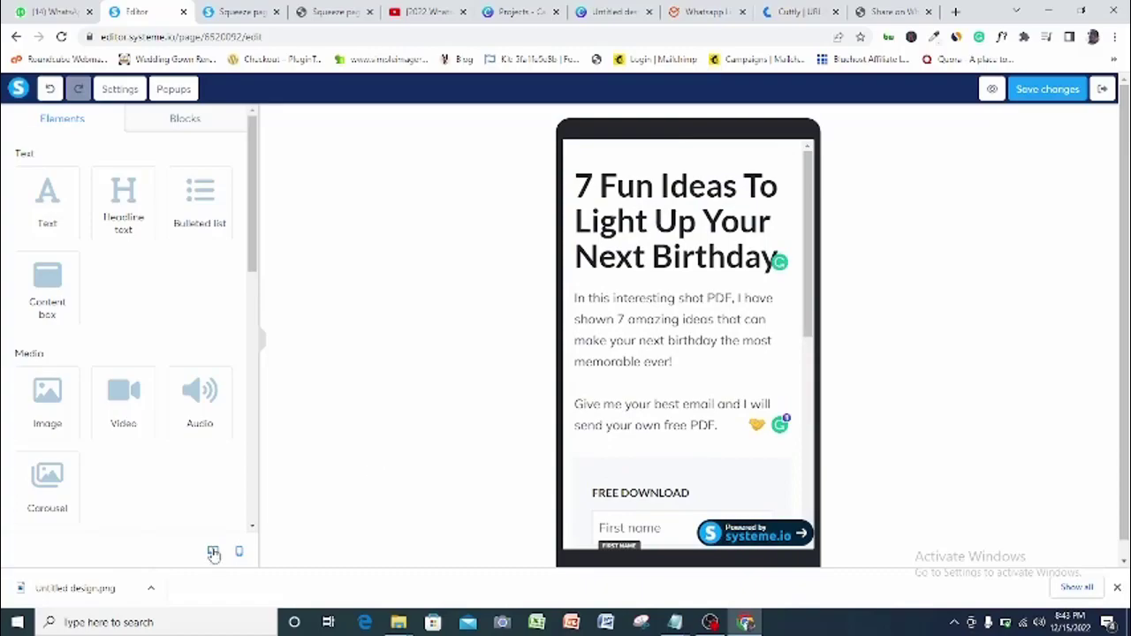
{"action": "left_click", "coordinate": [213, 552]}
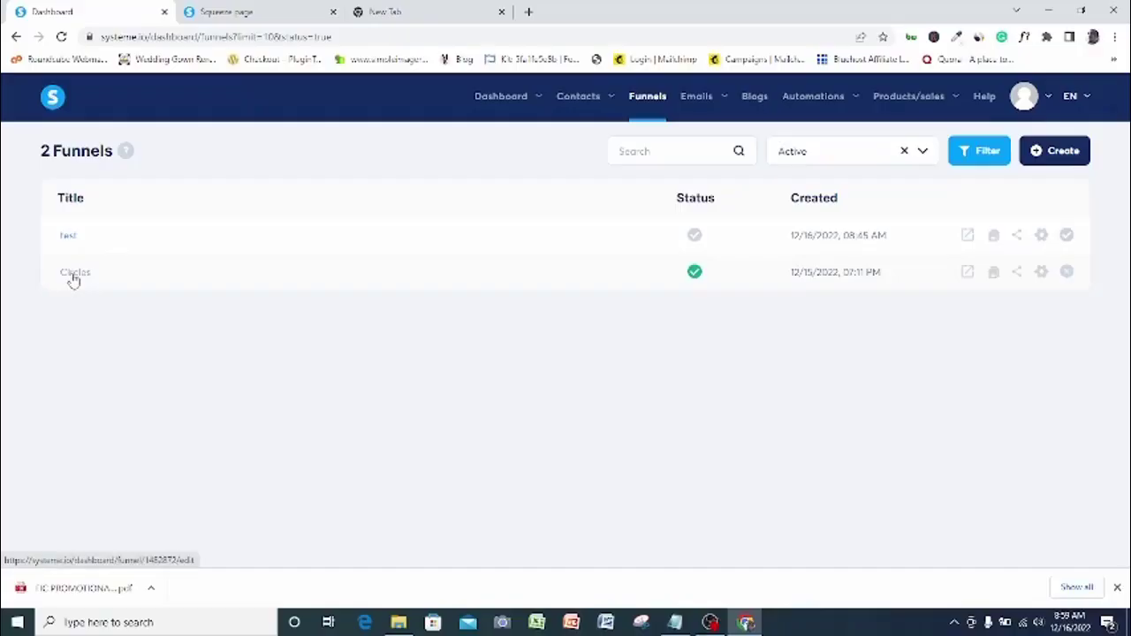
{"action": "left_click", "coordinate": [73, 279]}
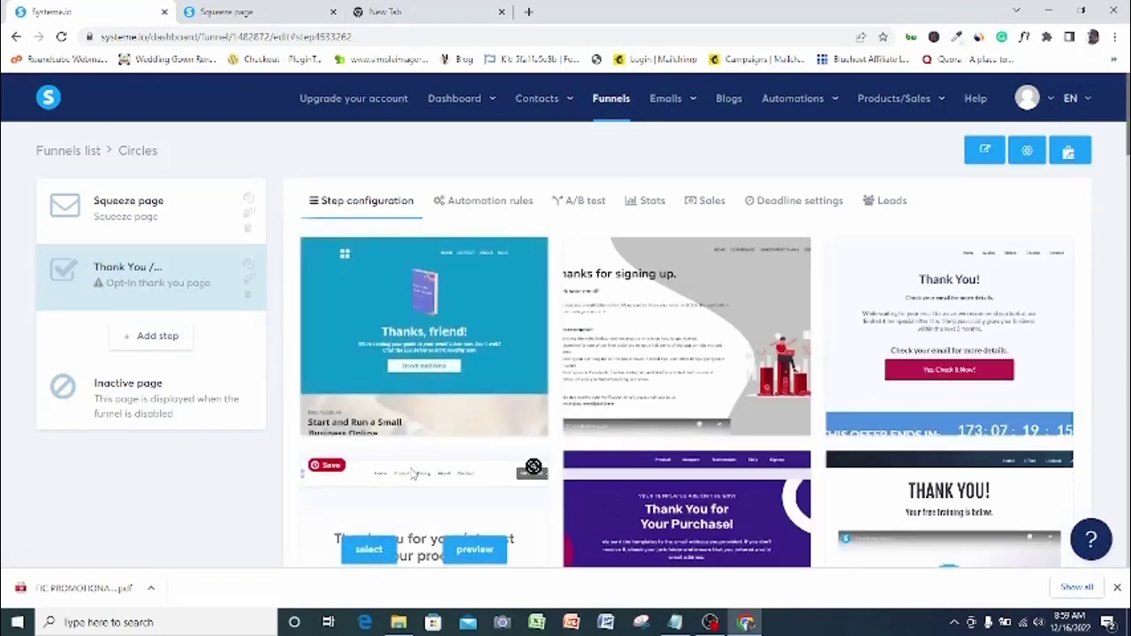
Select the Circles funnel's Thank You step, delete it, and confirm the removal
{"action": "left_click", "coordinate": [207, 212]}
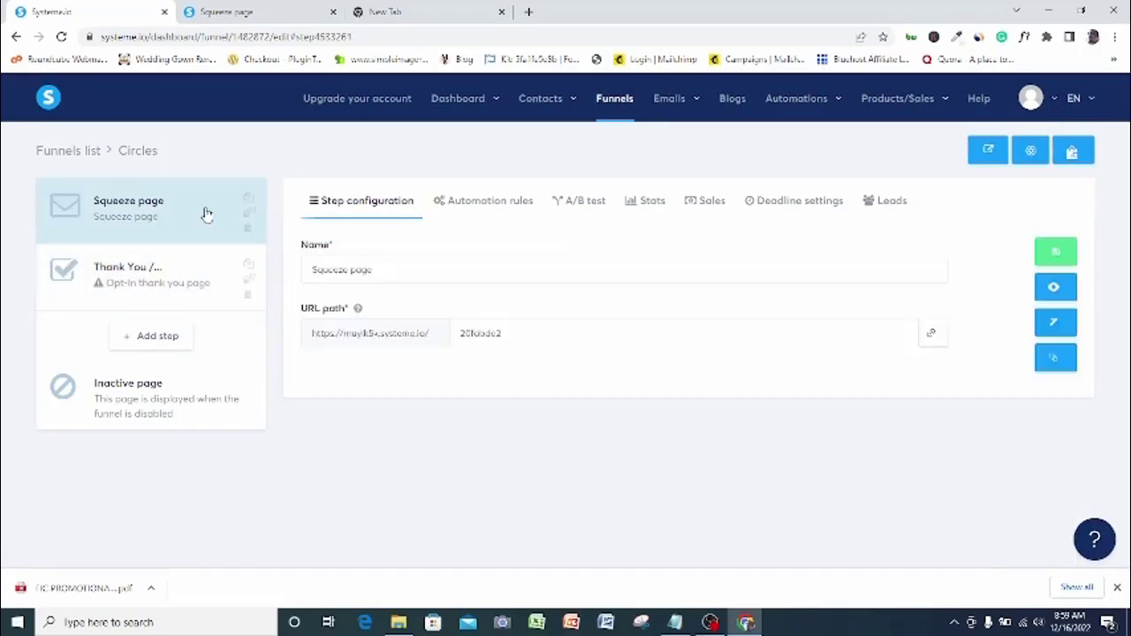
{"action": "left_click", "coordinate": [179, 281]}
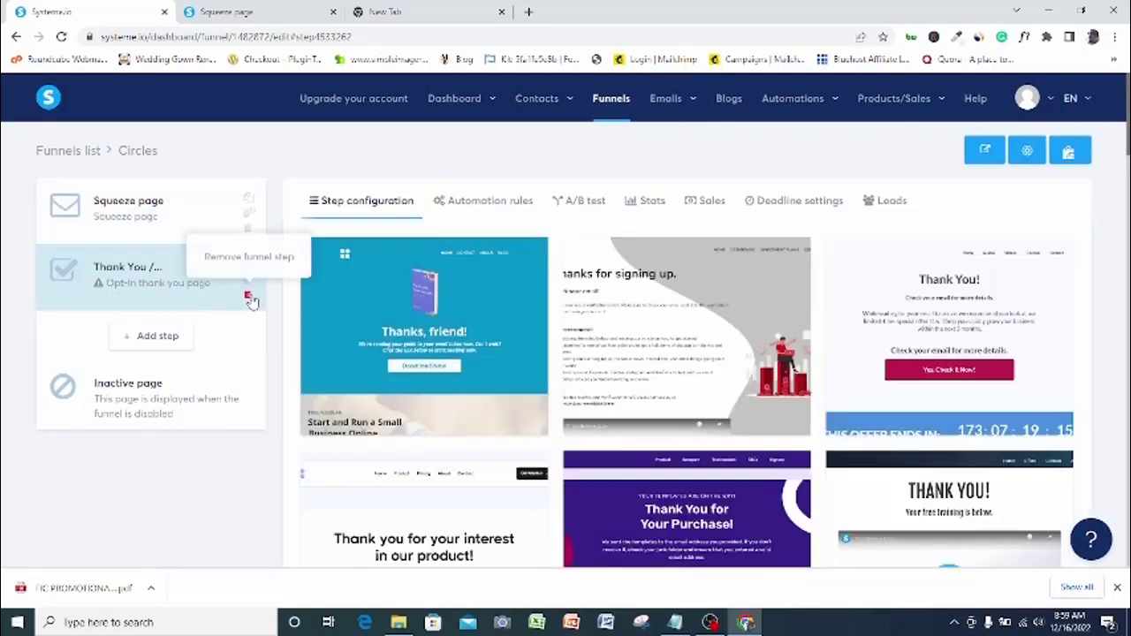
{"action": "left_click", "coordinate": [250, 297]}
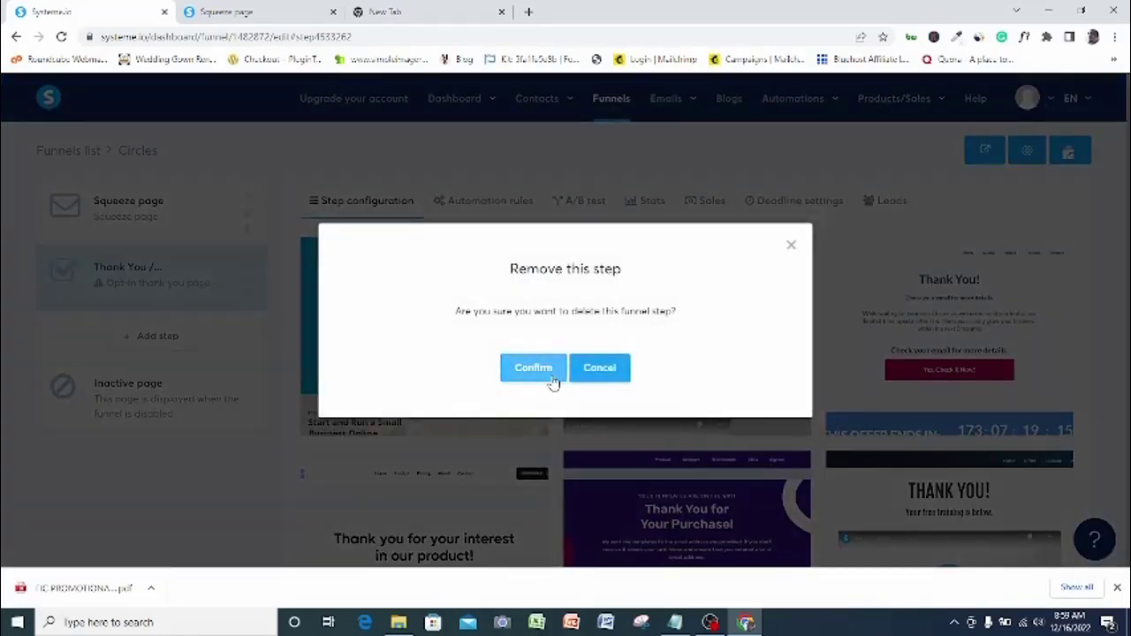
{"action": "left_click", "coordinate": [552, 381]}
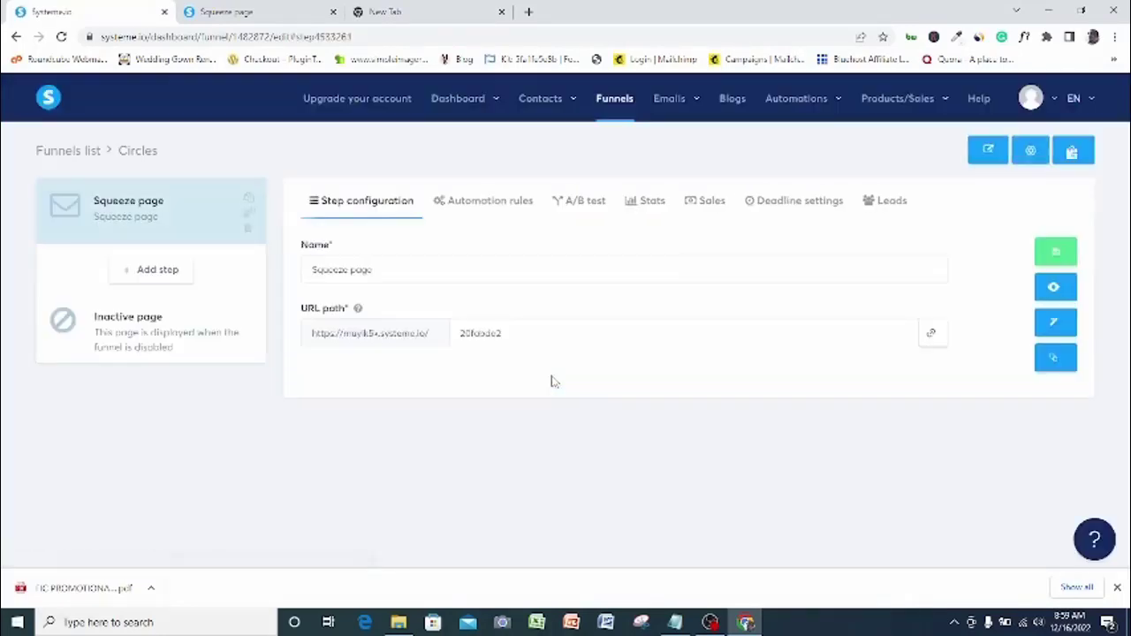
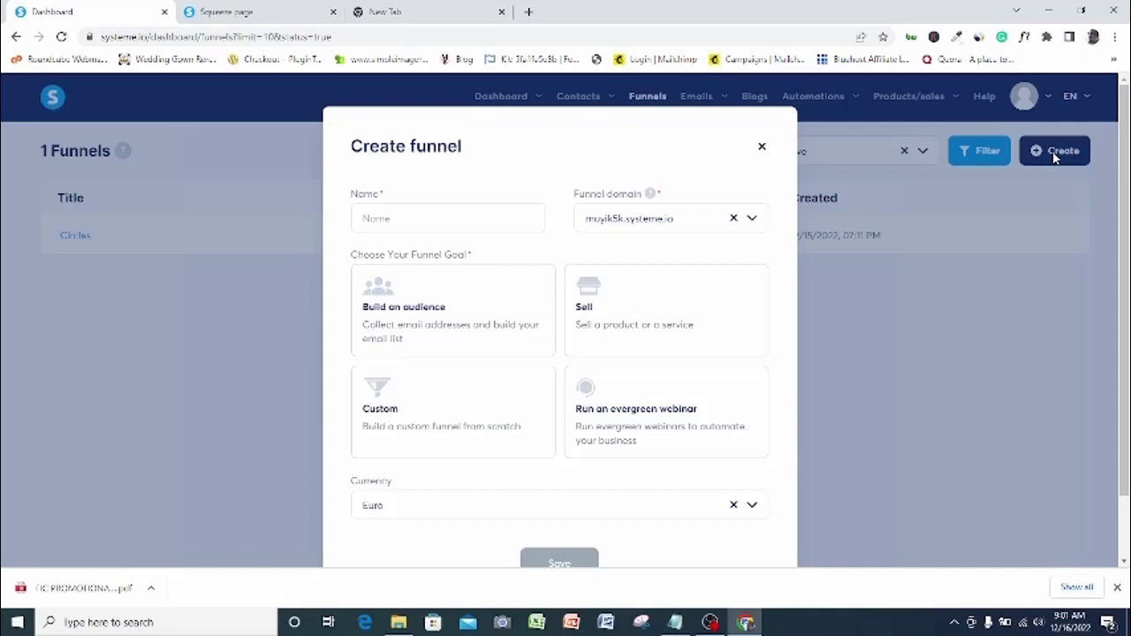
Create a 'Lead magnet' funnel with the Build an audience goal and open it
{"action": "left_click", "coordinate": [493, 226]}
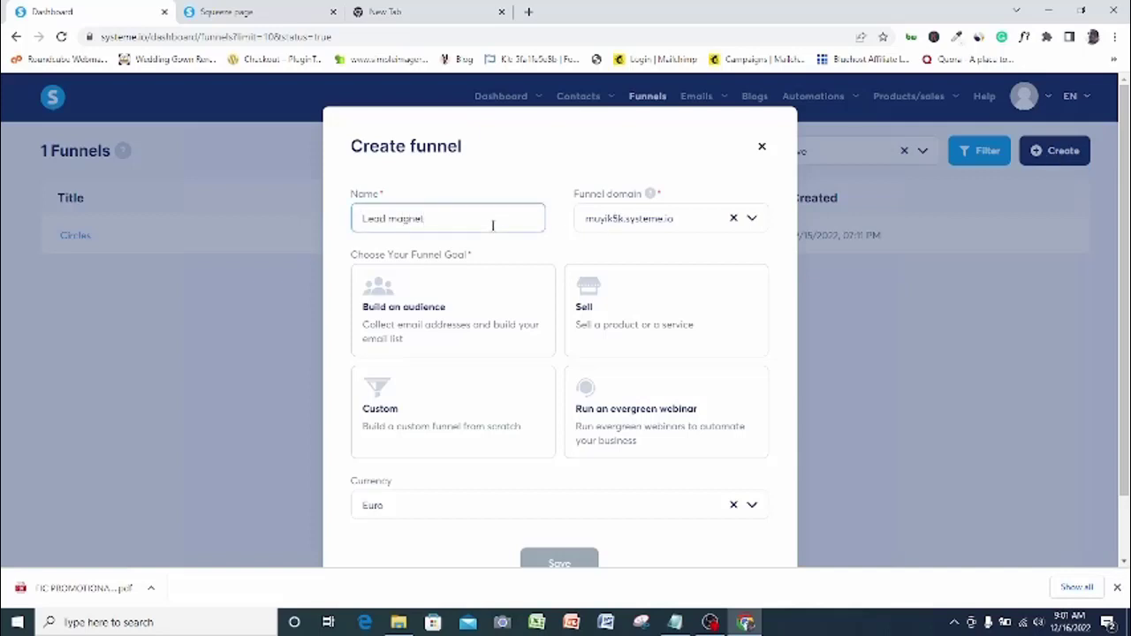
{"action": "left_click", "coordinate": [449, 326]}
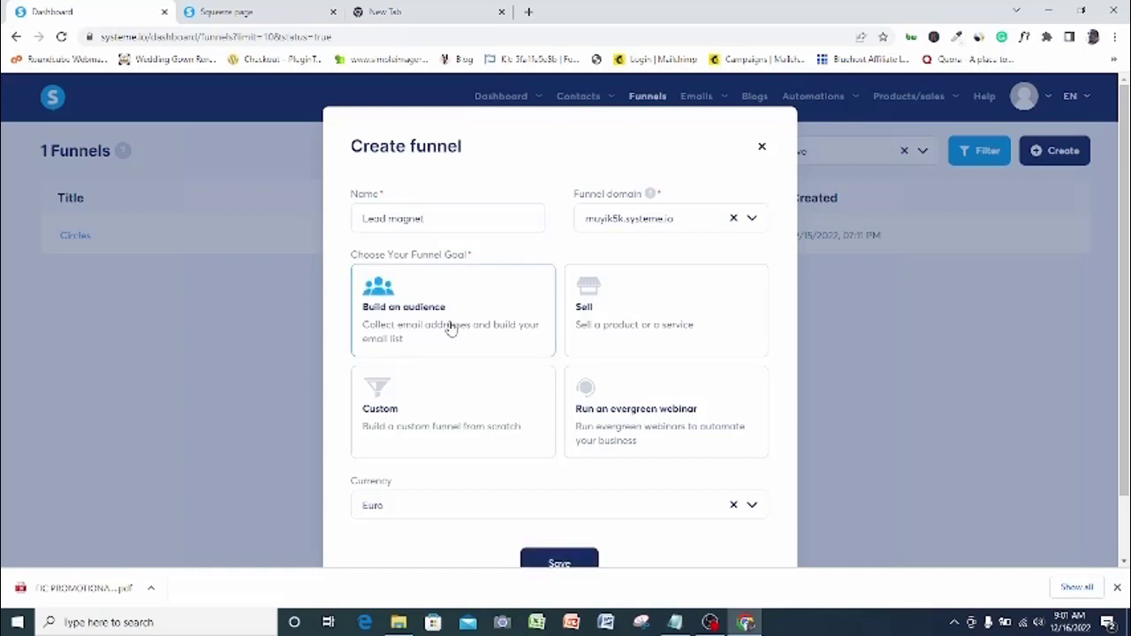
{"action": "left_click", "coordinate": [556, 563]}
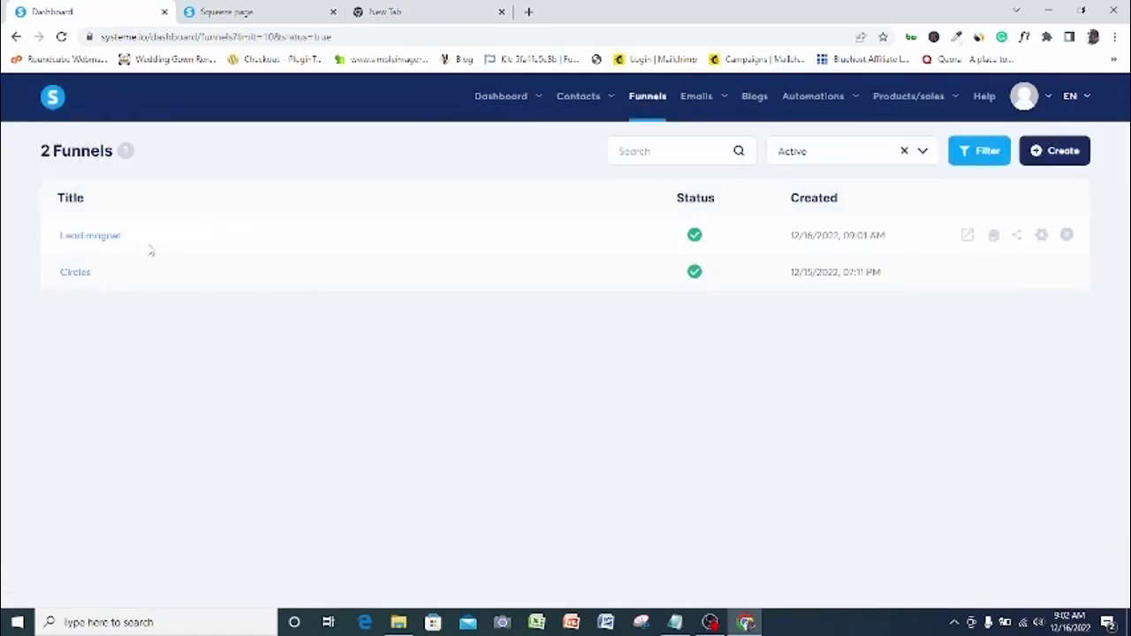
{"action": "left_click", "coordinate": [97, 240]}
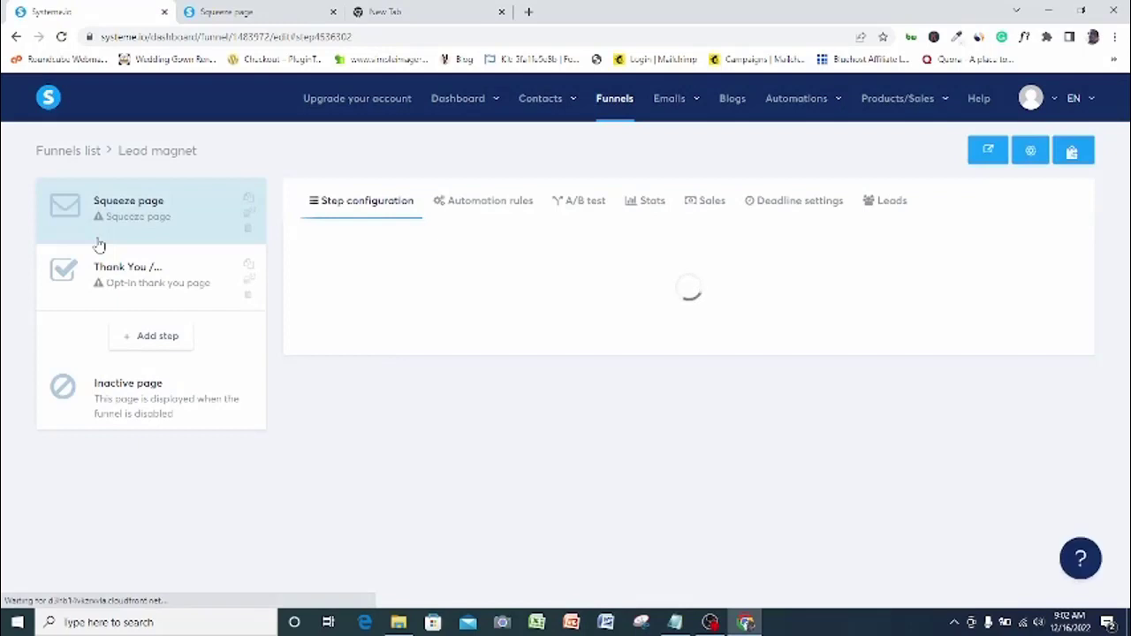
Delete the Thank You step and give the Squeeze page the 'Build a landing page in minutes' template
{"action": "left_click", "coordinate": [248, 298]}
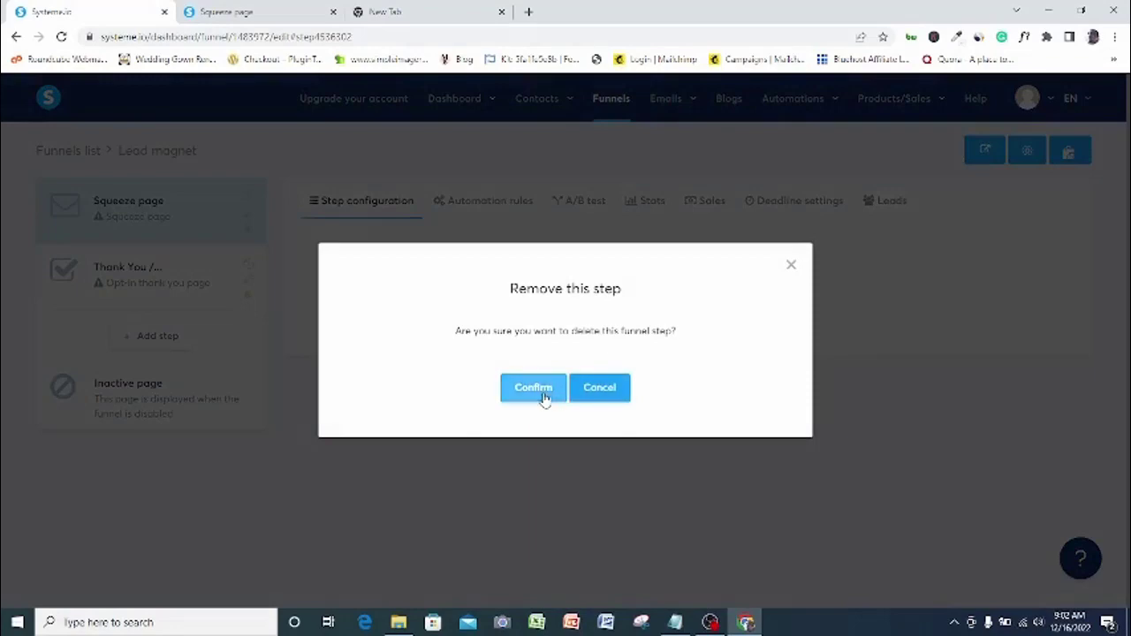
{"action": "left_click", "coordinate": [533, 389]}
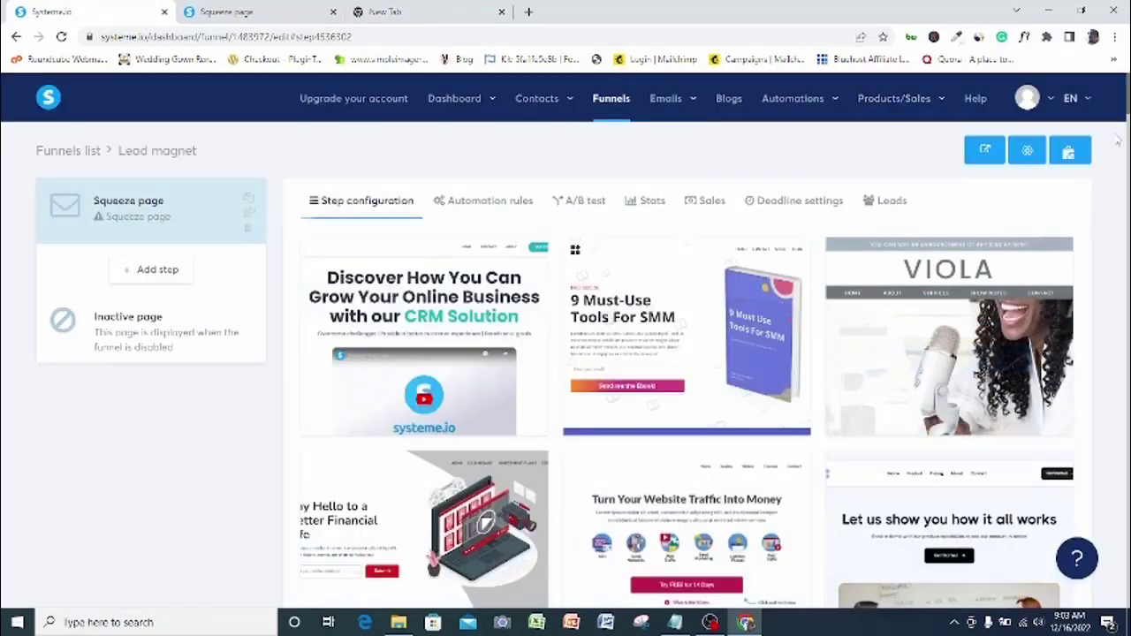
{"action": "scroll", "coordinate": [565, 354], "scroll_direction": "down", "scroll_amount": 5}
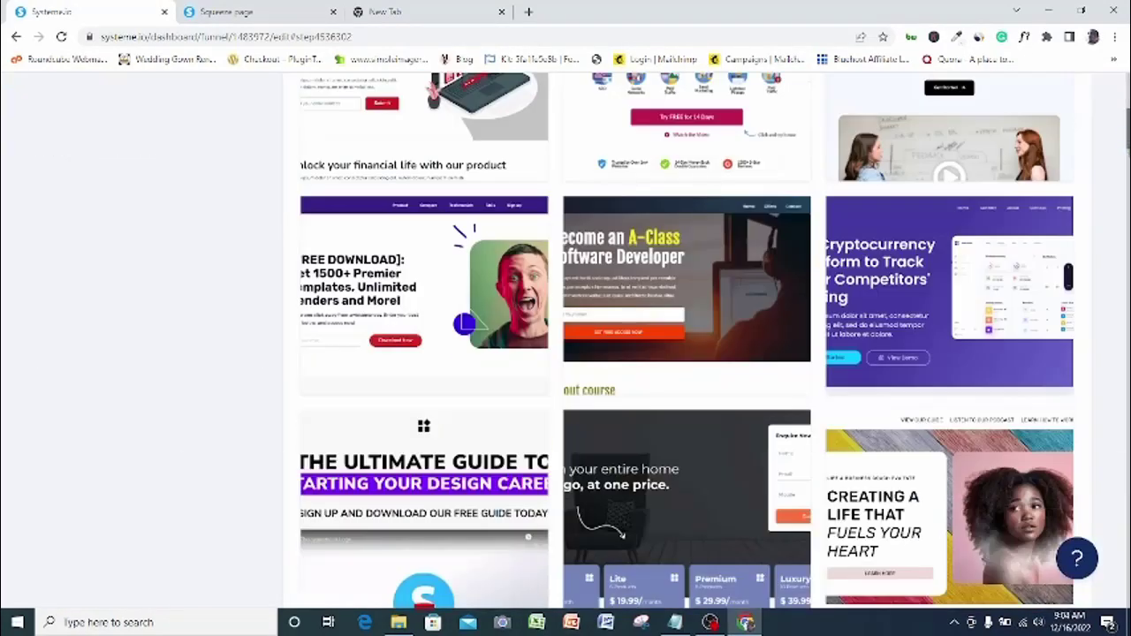
{"action": "scroll", "coordinate": [686, 344], "scroll_direction": "up", "scroll_amount": 1}
{"action": "scroll", "coordinate": [686, 345], "scroll_direction": "down", "scroll_amount": 2}
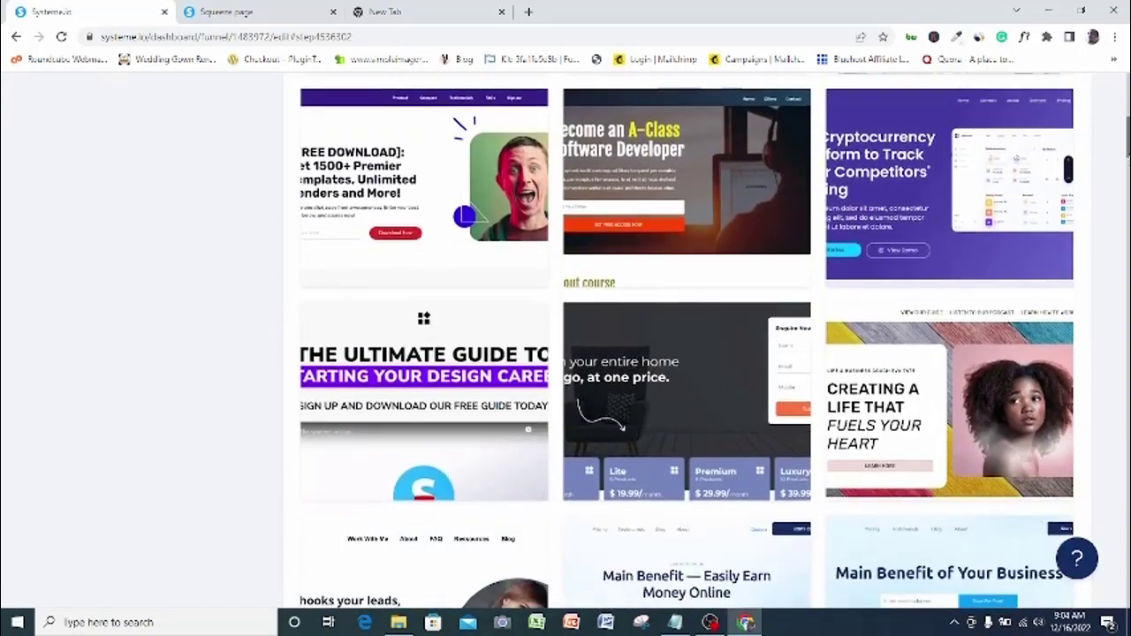
{"action": "scroll", "coordinate": [686, 344], "scroll_direction": "down", "scroll_amount": 8}
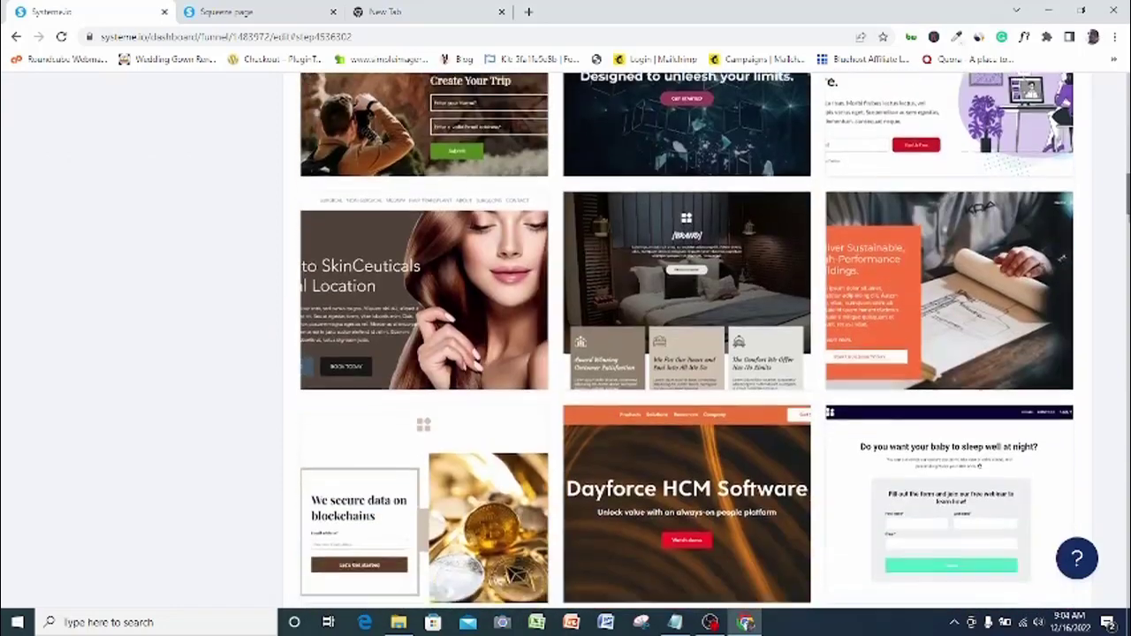
{"action": "scroll", "coordinate": [686, 345], "scroll_direction": "down", "scroll_amount": 5}
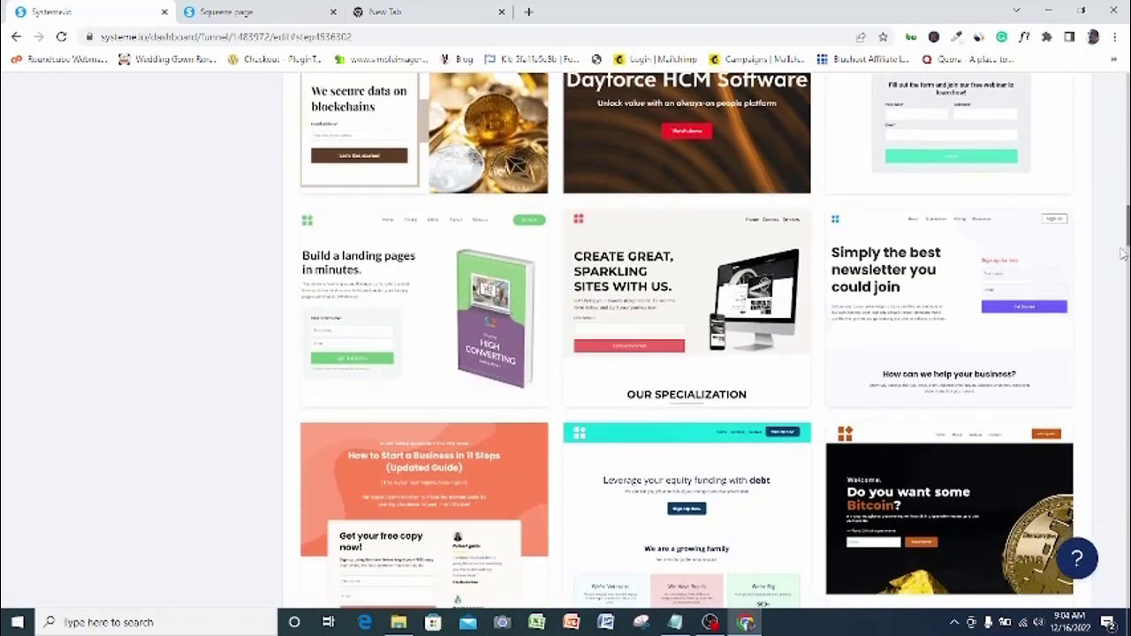
{"action": "mouse_move", "coordinate": [432, 331]}
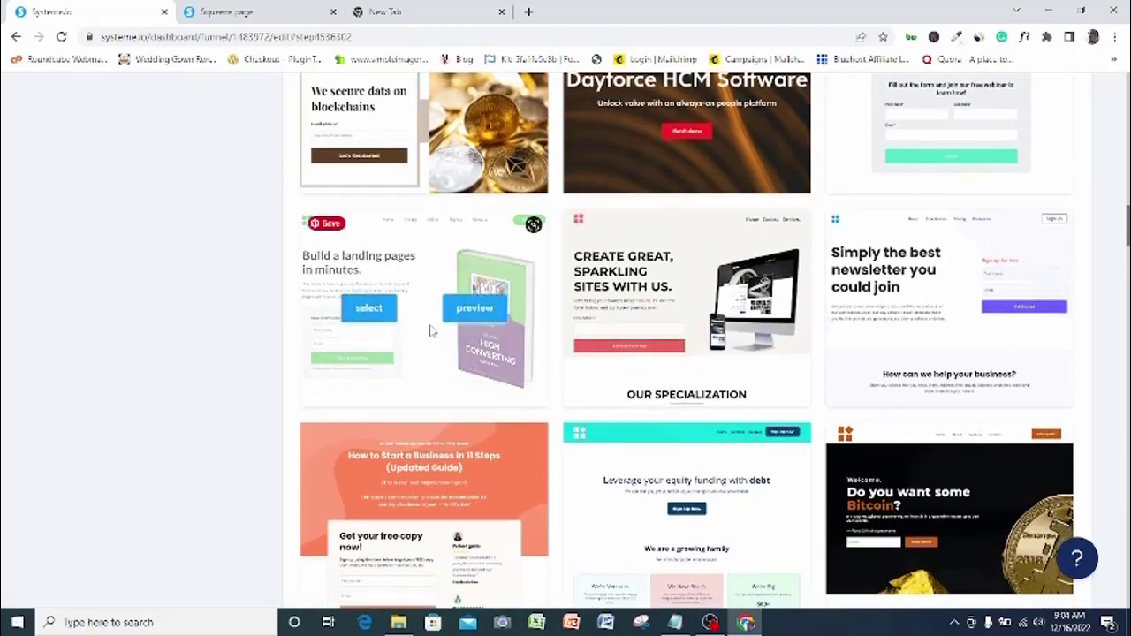
{"action": "left_click", "coordinate": [367, 311]}
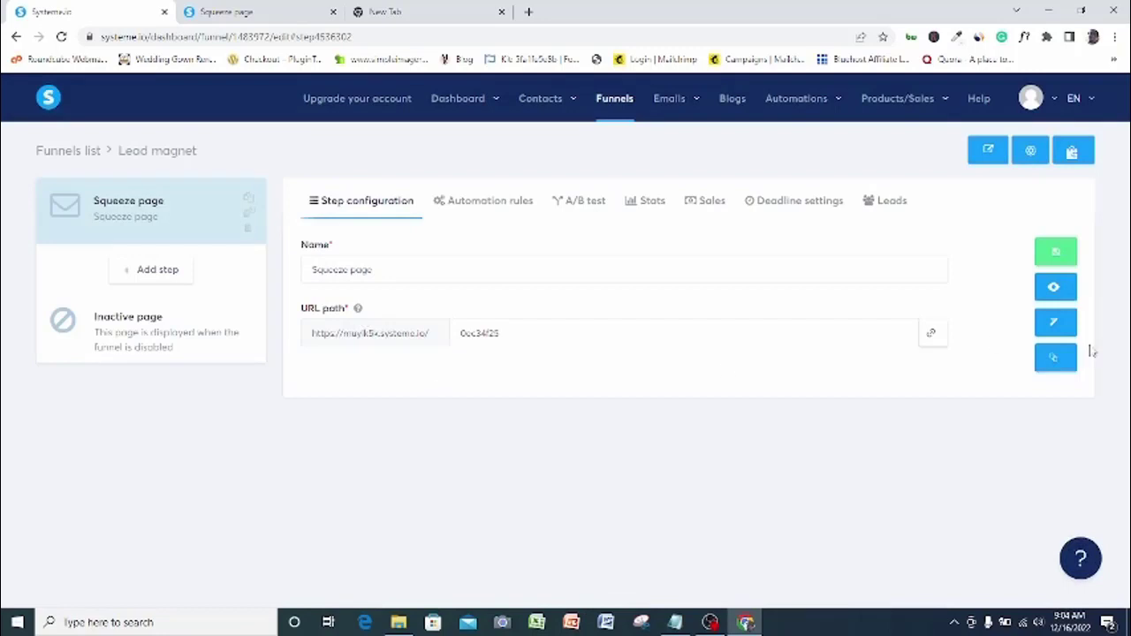
{"action": "left_click", "coordinate": [1059, 324]}
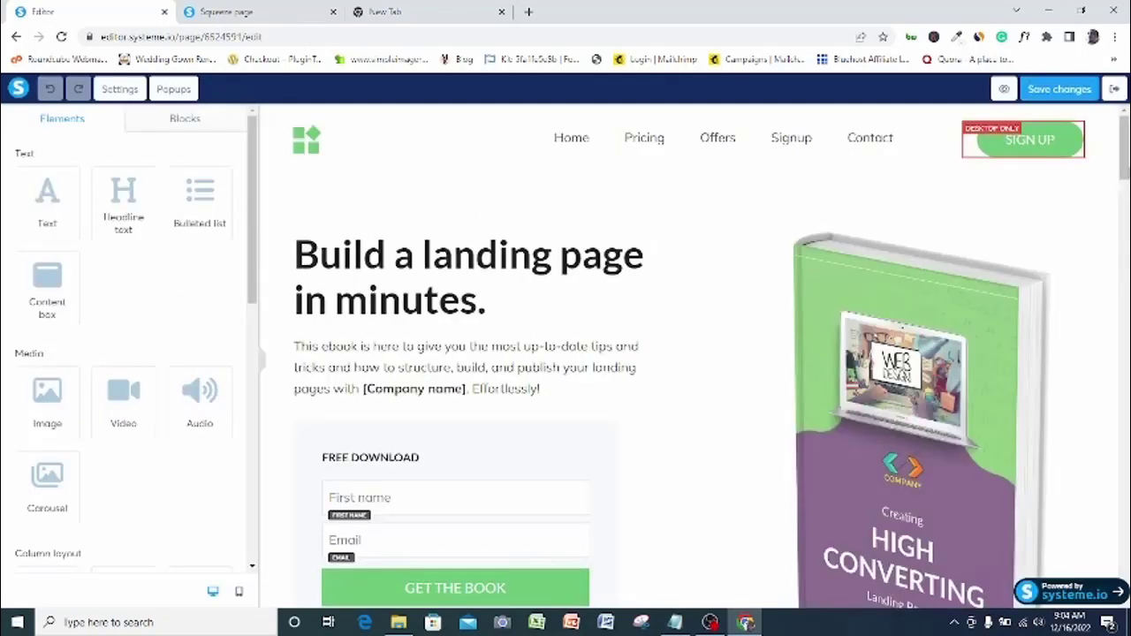
Delete the brands, text, Brought to you by and testimonial sections below the hero
{"action": "scroll", "coordinate": [689, 354], "scroll_direction": "down", "scroll_amount": 5}
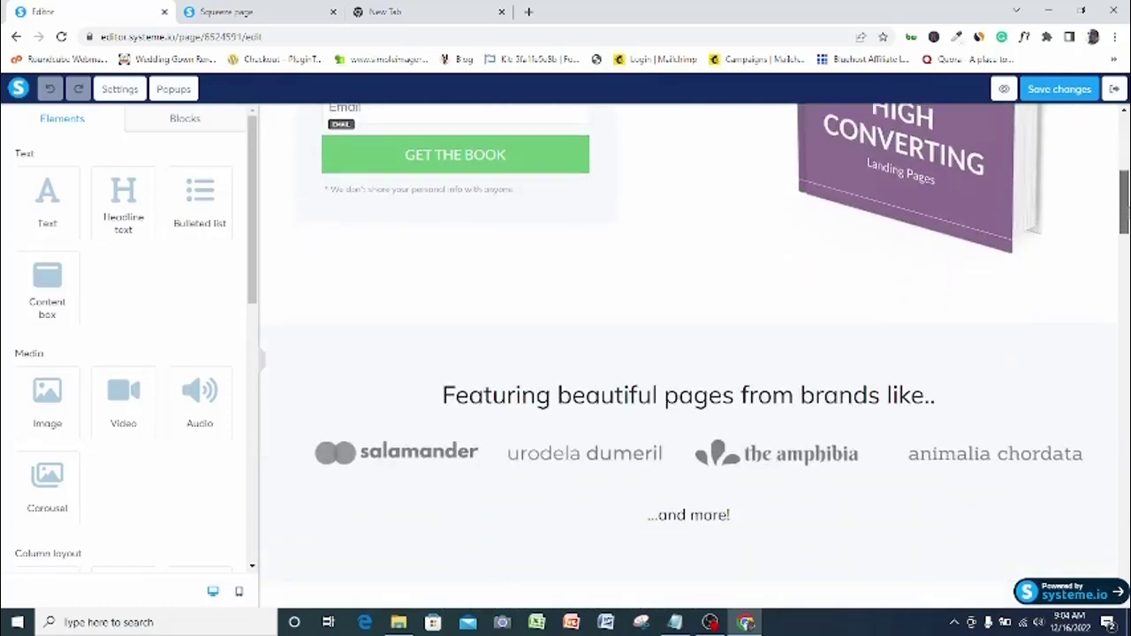
{"action": "scroll", "coordinate": [1072, 263], "scroll_direction": "down", "scroll_amount": 1}
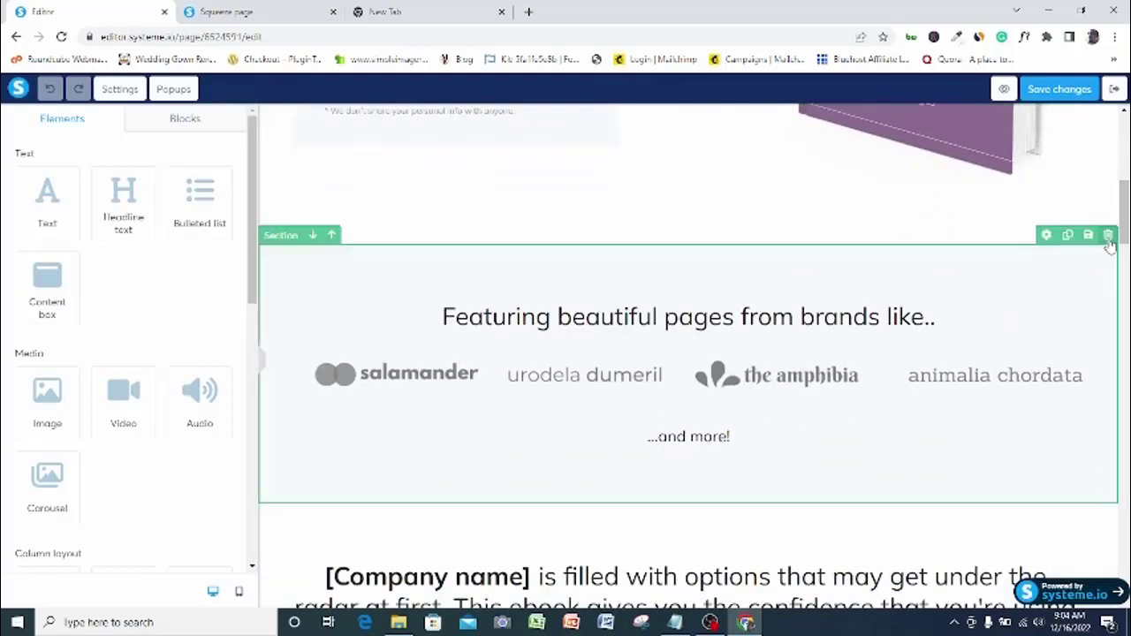
{"action": "left_click", "coordinate": [1108, 236]}
{"action": "left_click", "coordinate": [635, 117]}
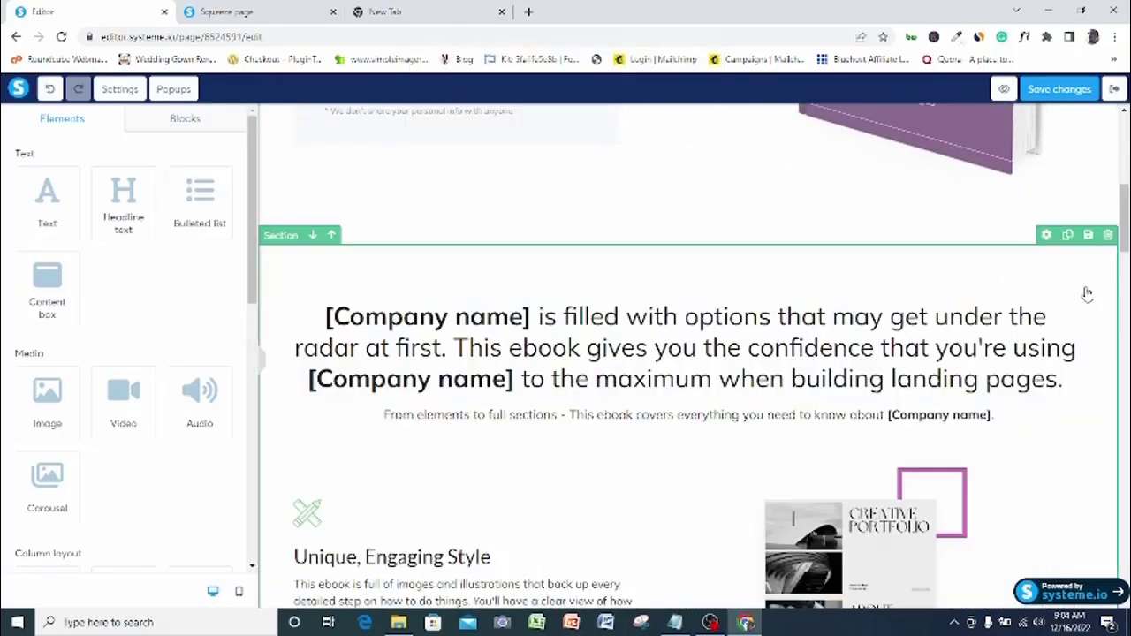
{"action": "left_click", "coordinate": [1108, 236]}
{"action": "key", "text": "Return"}
{"action": "left_click", "coordinate": [1108, 236]}
{"action": "key", "text": "Return"}
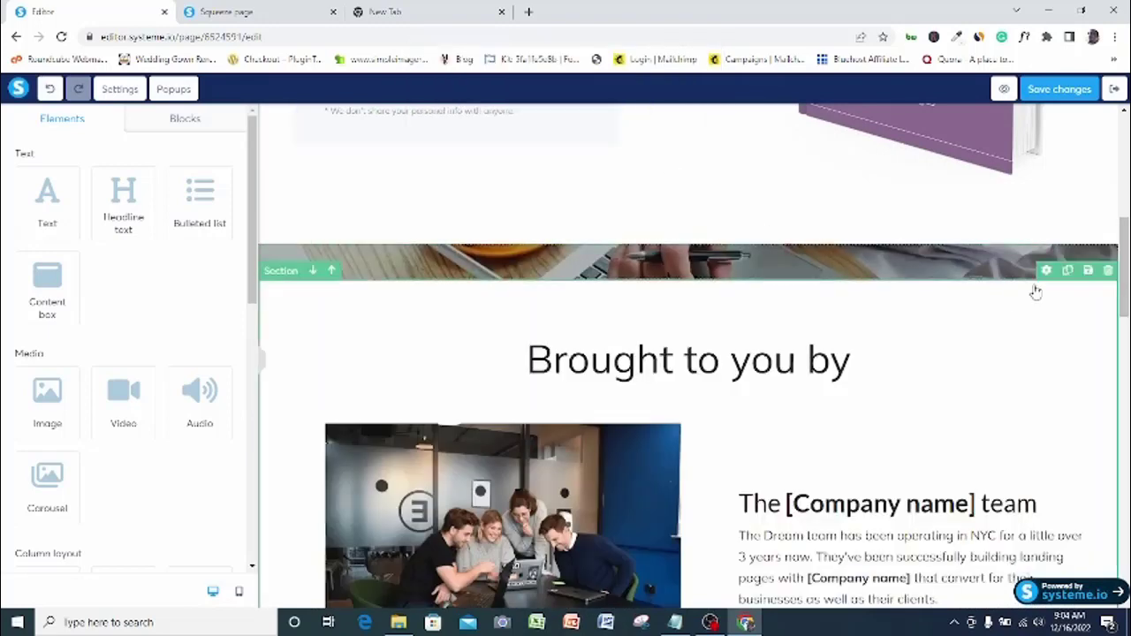
{"action": "left_click", "coordinate": [1108, 235]}
{"action": "key", "text": "Return"}
{"action": "left_click", "coordinate": [1108, 236]}
{"action": "key", "text": "Return"}
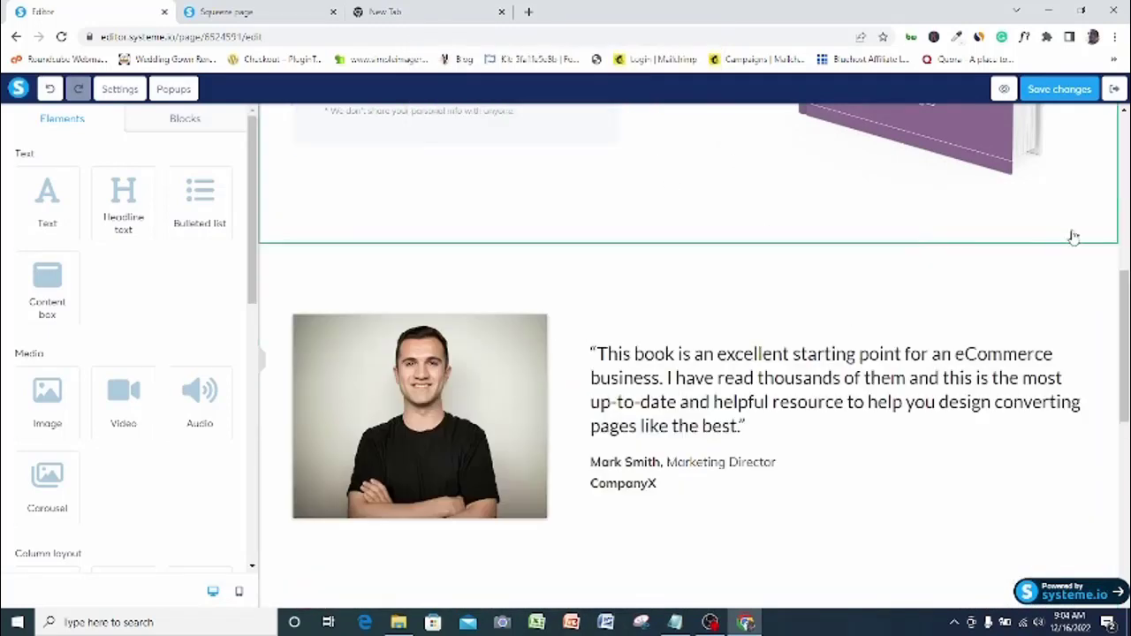
{"action": "left_click", "coordinate": [1108, 235]}
{"action": "key", "text": "Return"}
{"action": "left_click", "coordinate": [1108, 236]}
{"action": "key", "text": "Return"}
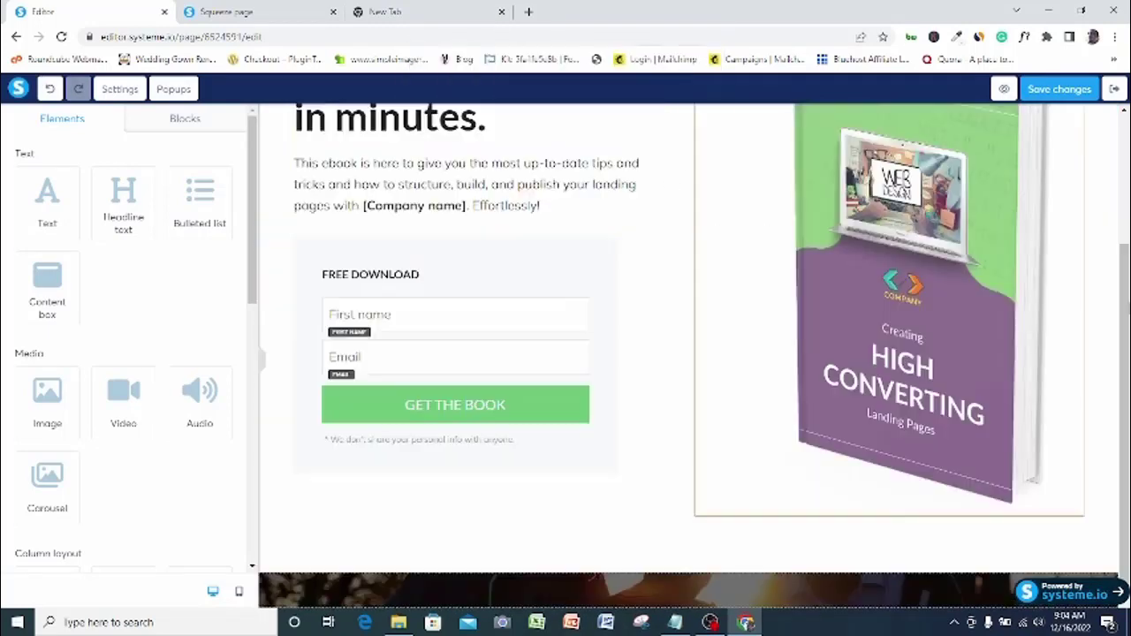
Remove the ebook cover image beside the headline
{"action": "scroll", "coordinate": [1127, 457], "scroll_direction": "up", "scroll_amount": 1}
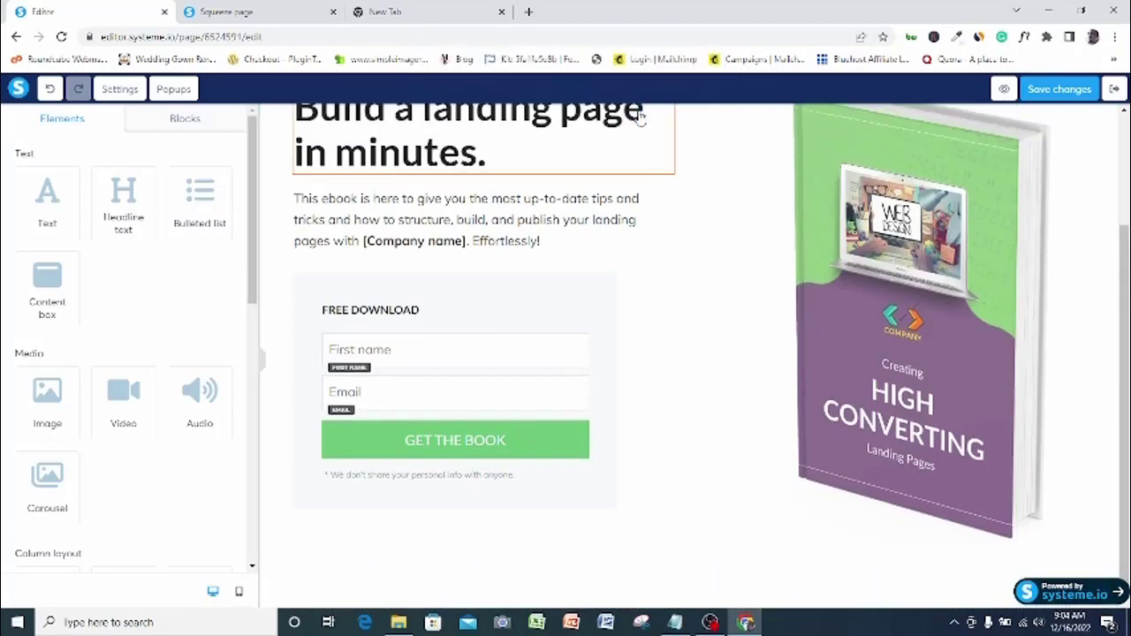
{"action": "scroll", "coordinate": [1127, 457], "scroll_direction": "up", "scroll_amount": 2}
{"action": "mouse_move", "coordinate": [1068, 209]}
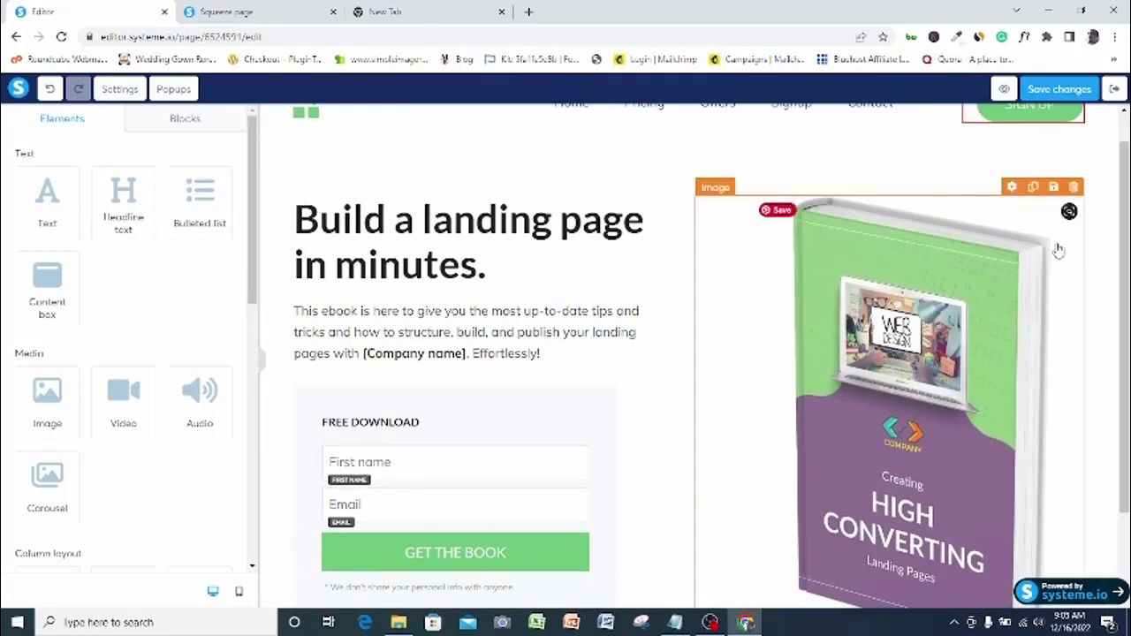
{"action": "left_click", "coordinate": [1074, 190]}
{"action": "key", "text": "Return"}
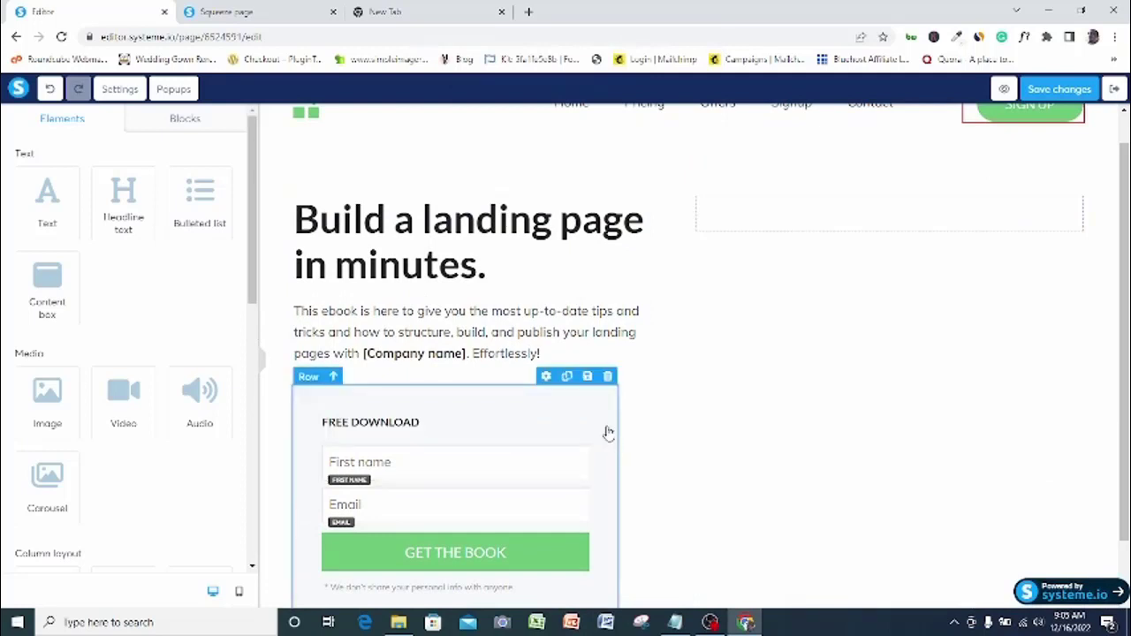
Change the headline to 'Click the green button below to download your free ebook' at size 33, line height 36
{"action": "double_click", "coordinate": [464, 270]}
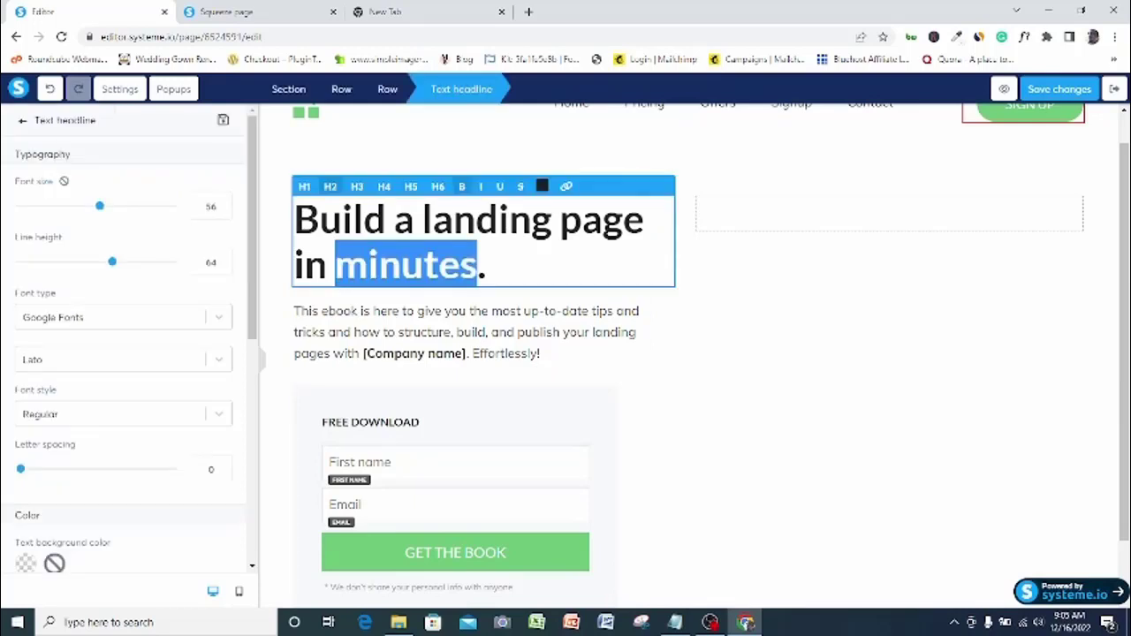
{"action": "triple_click", "coordinate": [455, 219]}
{"action": "type", "text": "Click"}
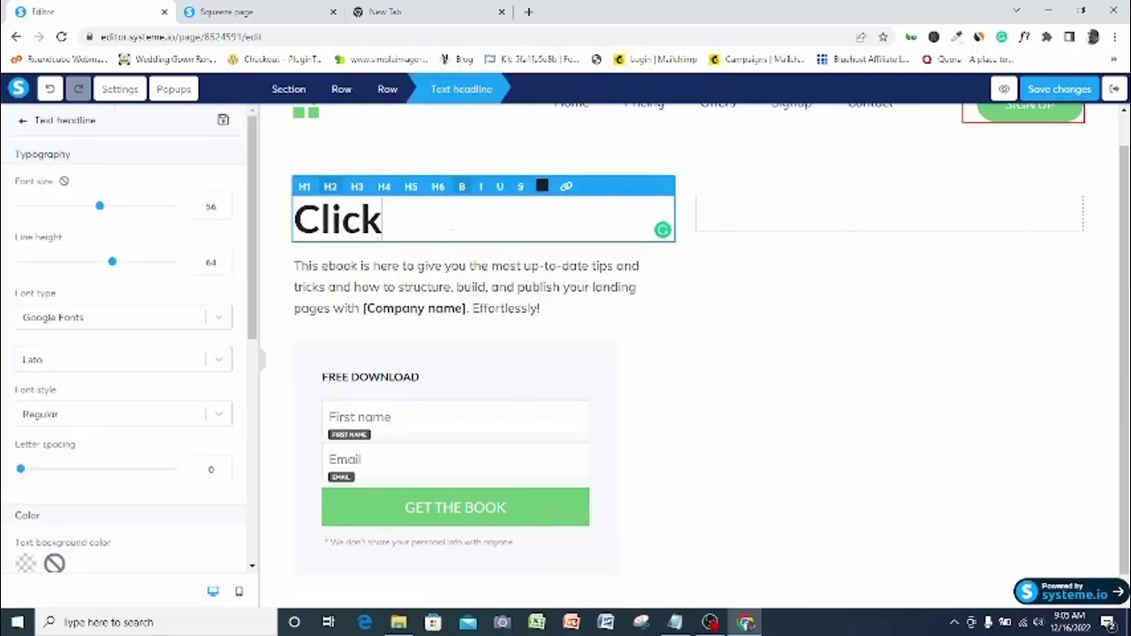
{"action": "type", "text": " the green butt"}
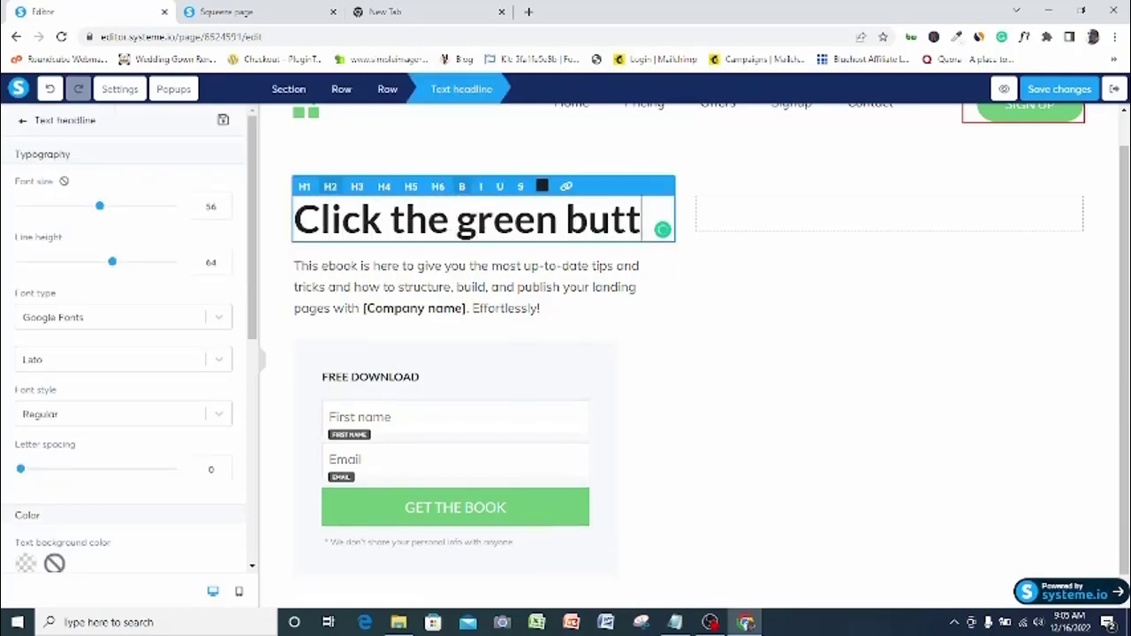
{"action": "type", "text": "on below to downlo"}
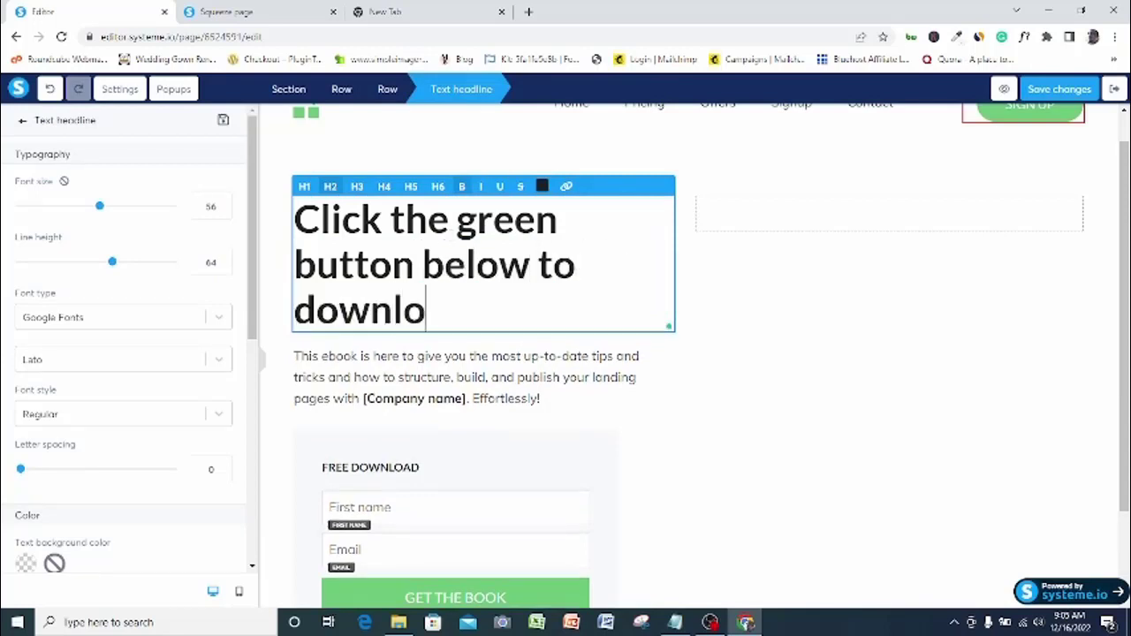
{"action": "type", "text": "ad your free ebook"}
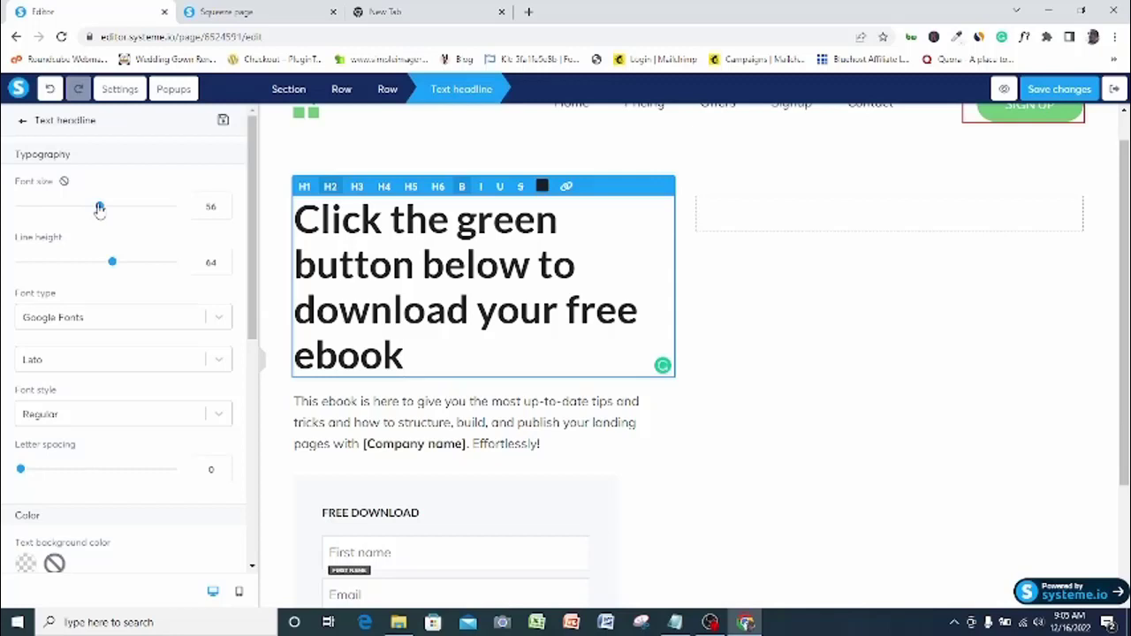
{"action": "left_click_drag", "start_coordinate": [99, 208], "coordinate": [62, 209]}
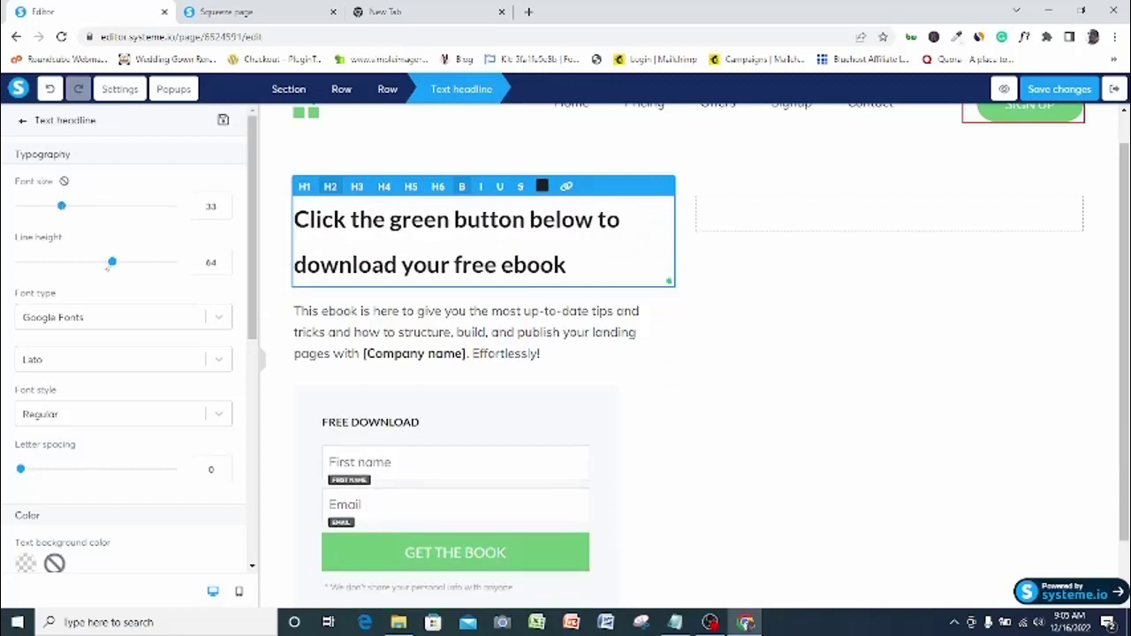
{"action": "left_click_drag", "start_coordinate": [111, 267], "coordinate": [69, 268]}
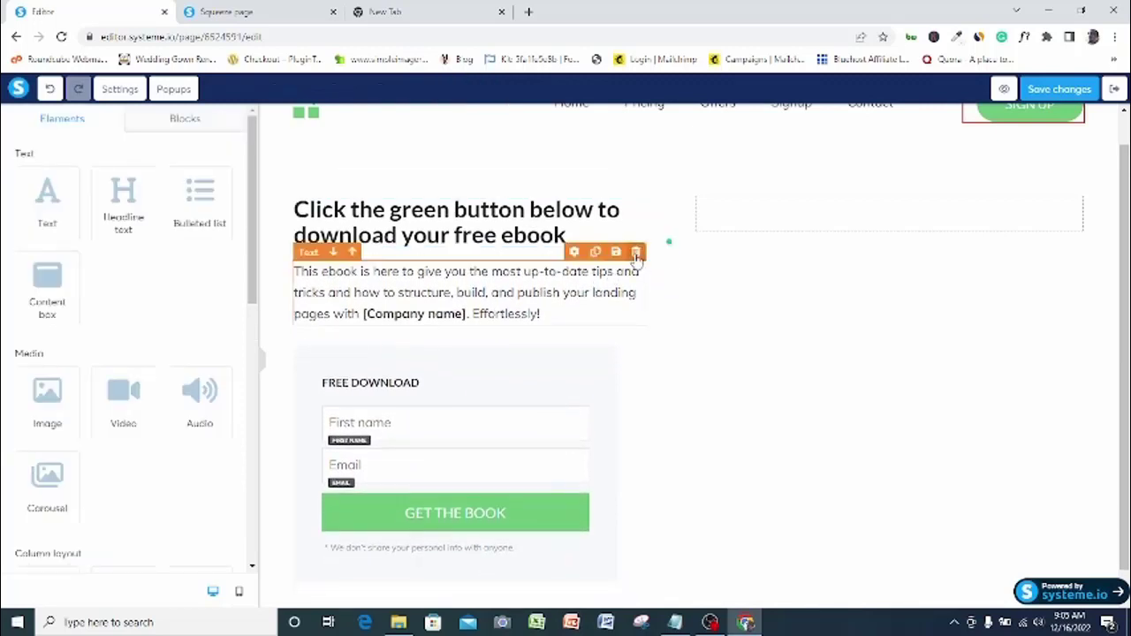
Delete the paragraph under the headline and the header navigation section
{"action": "left_click", "coordinate": [635, 252]}
{"action": "left_click", "coordinate": [633, 115]}
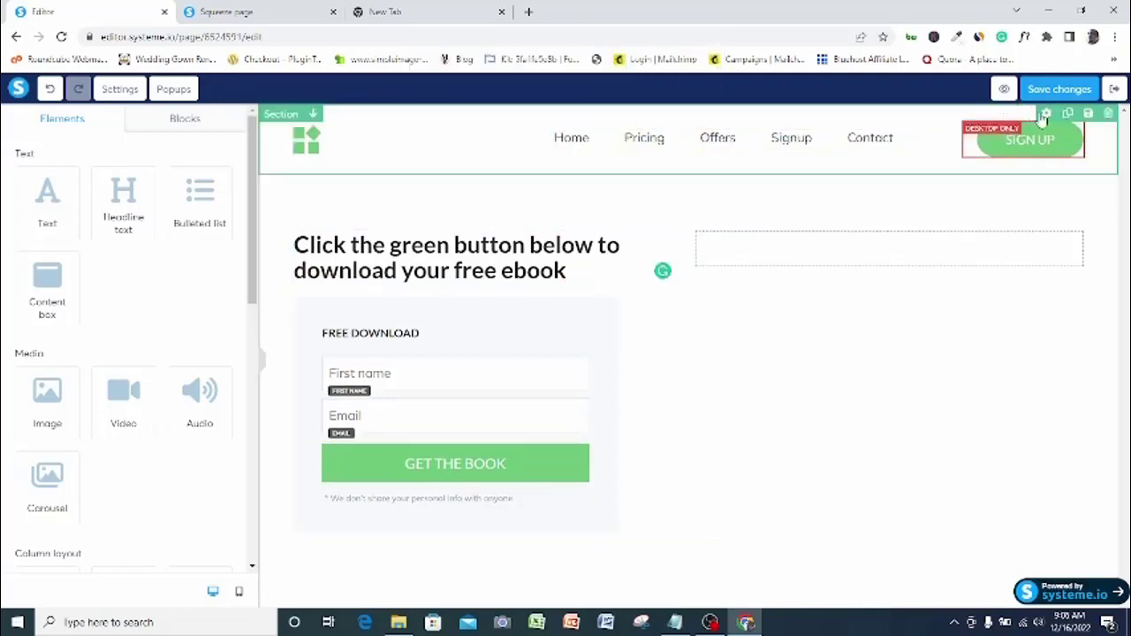
{"action": "left_click", "coordinate": [1108, 116]}
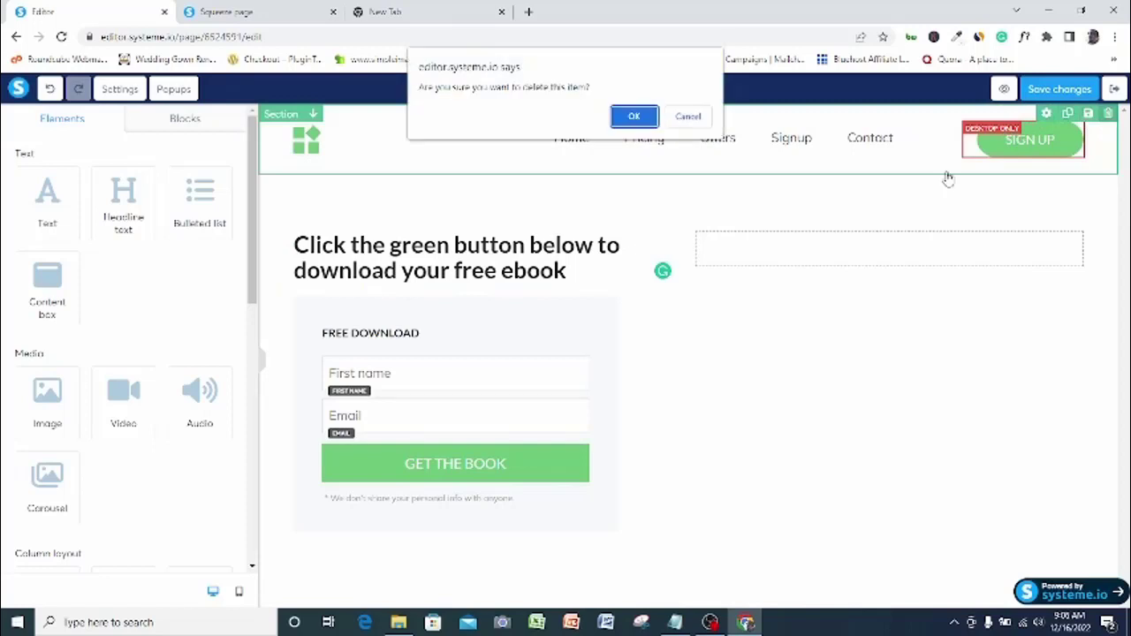
{"action": "left_click", "coordinate": [635, 121]}
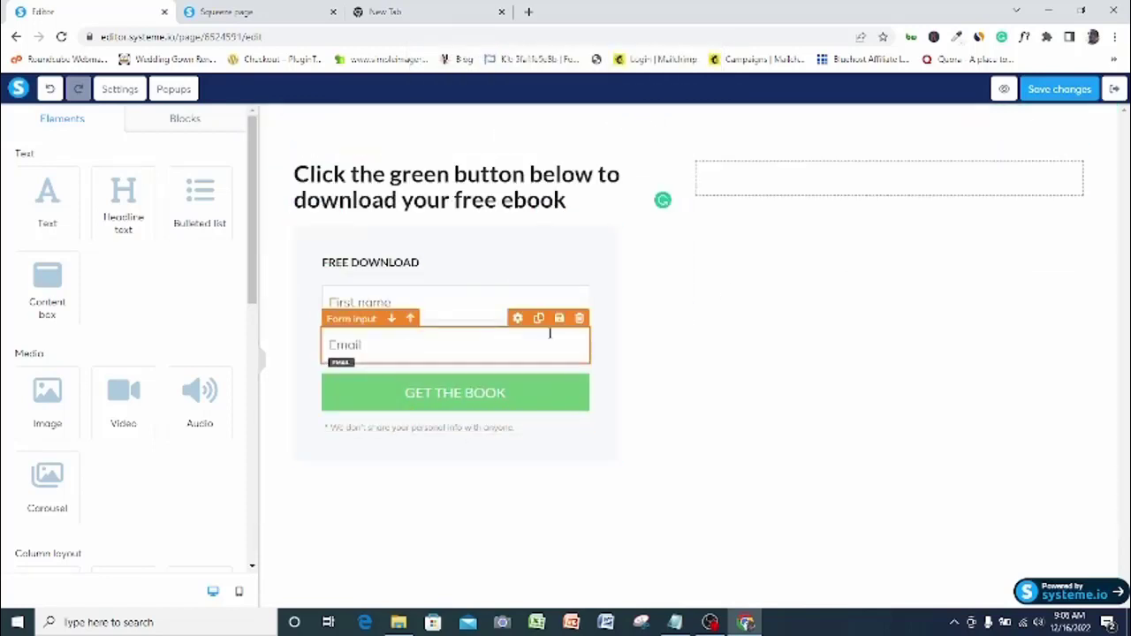
Remove the First name and Email fields and the privacy disclaimer from the opt-in form
{"action": "left_click", "coordinate": [579, 277]}
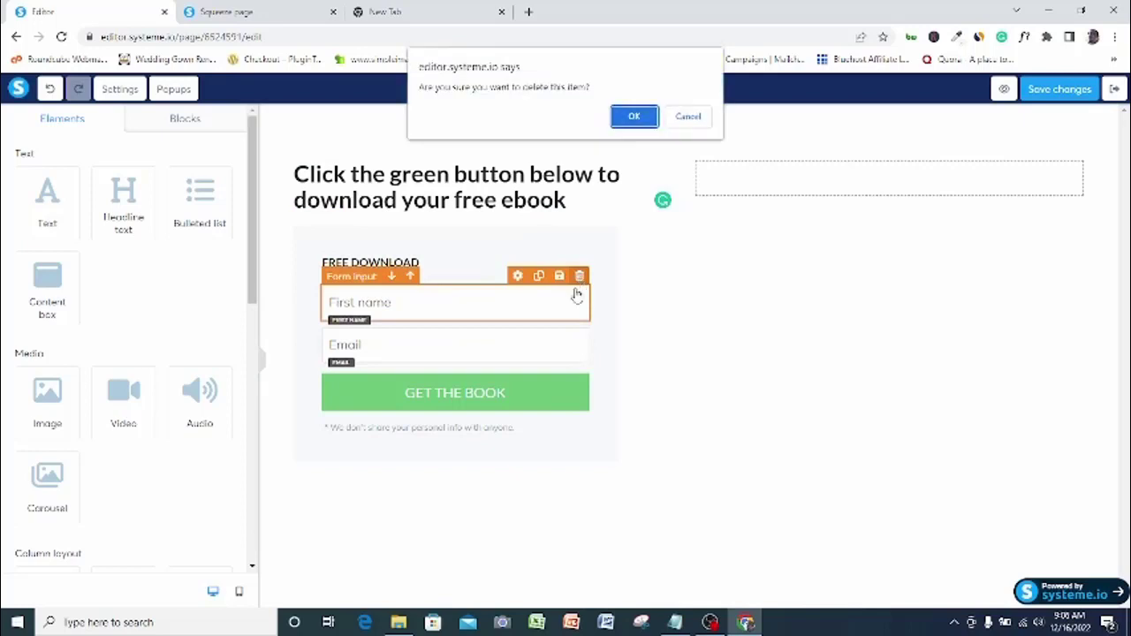
{"action": "left_click", "coordinate": [630, 116]}
{"action": "left_click", "coordinate": [579, 276]}
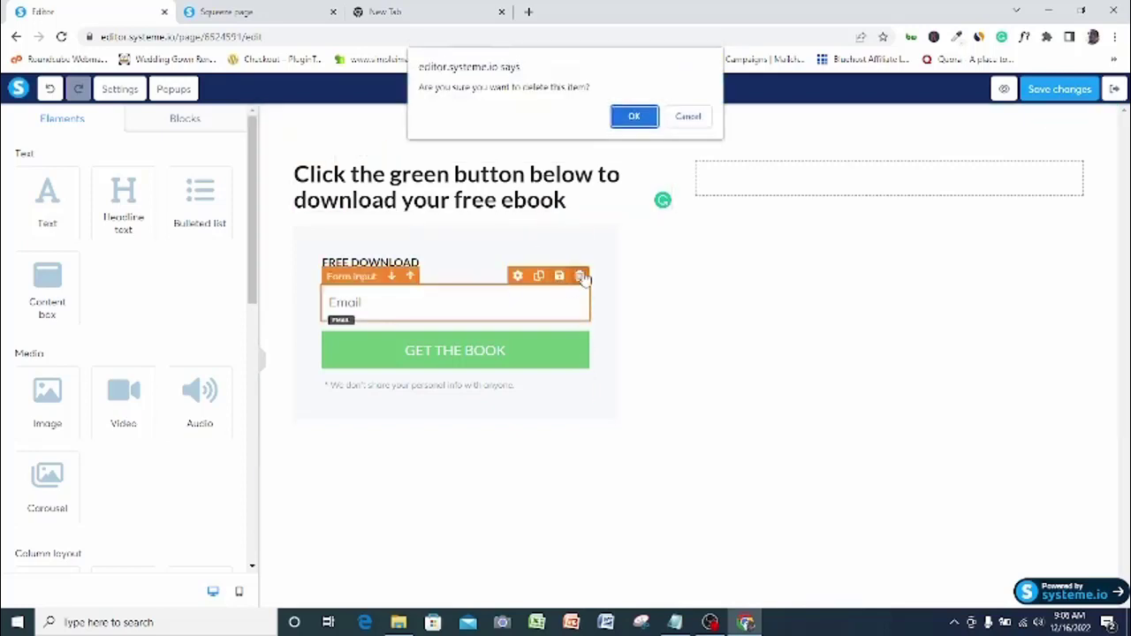
{"action": "left_click", "coordinate": [642, 123]}
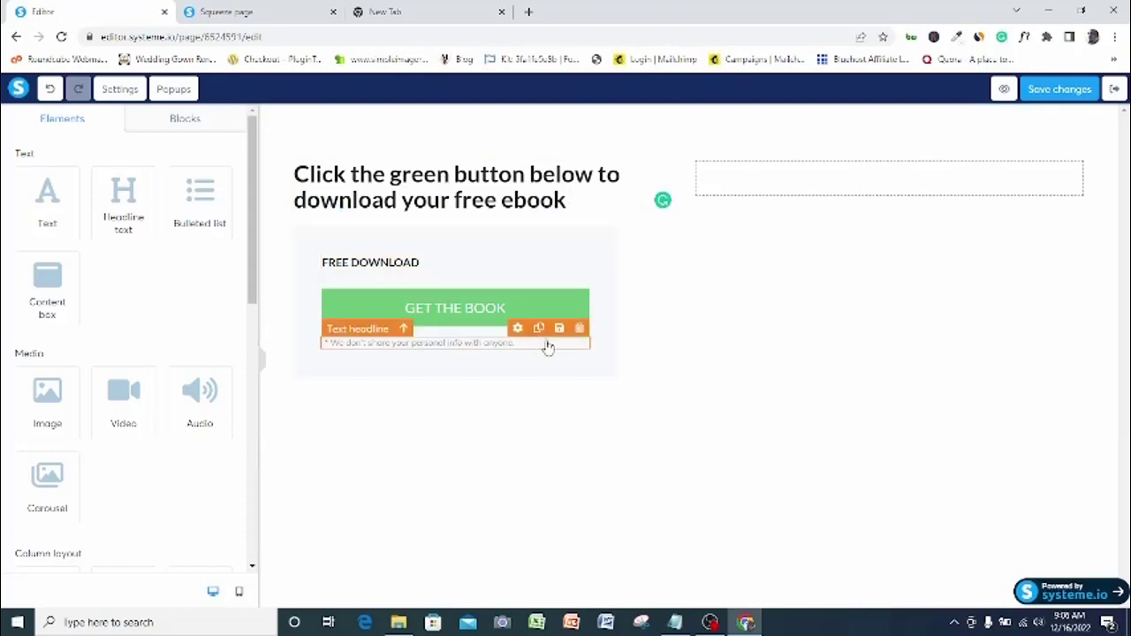
{"action": "left_click", "coordinate": [579, 329]}
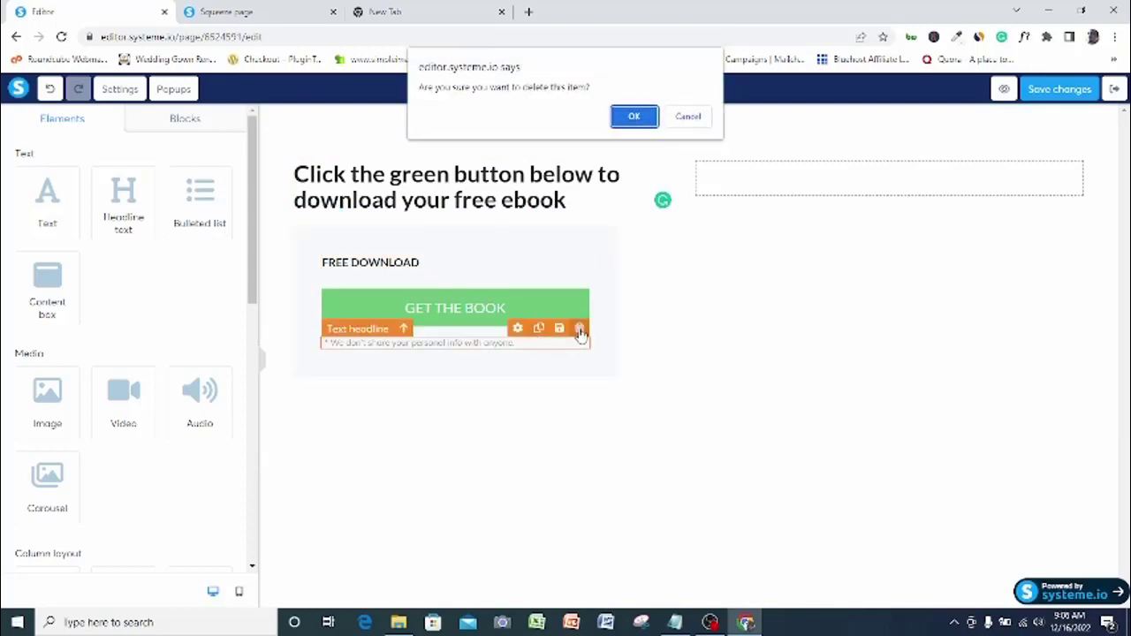
{"action": "left_click", "coordinate": [645, 123]}
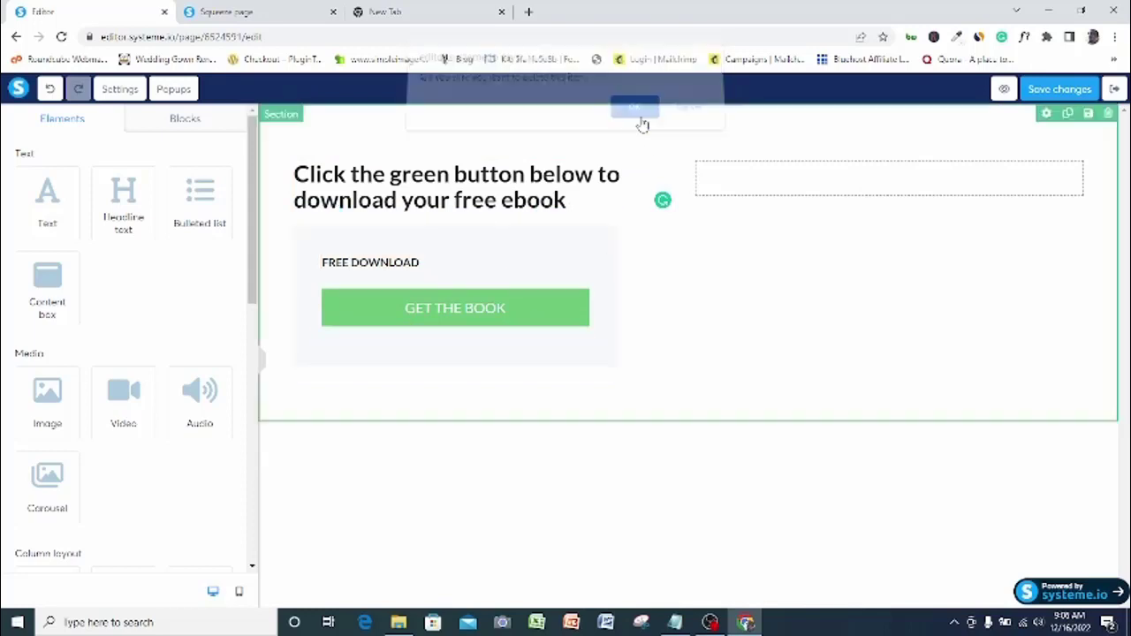
{"action": "left_click", "coordinate": [741, 297]}
{"action": "left_click", "coordinate": [492, 412]}
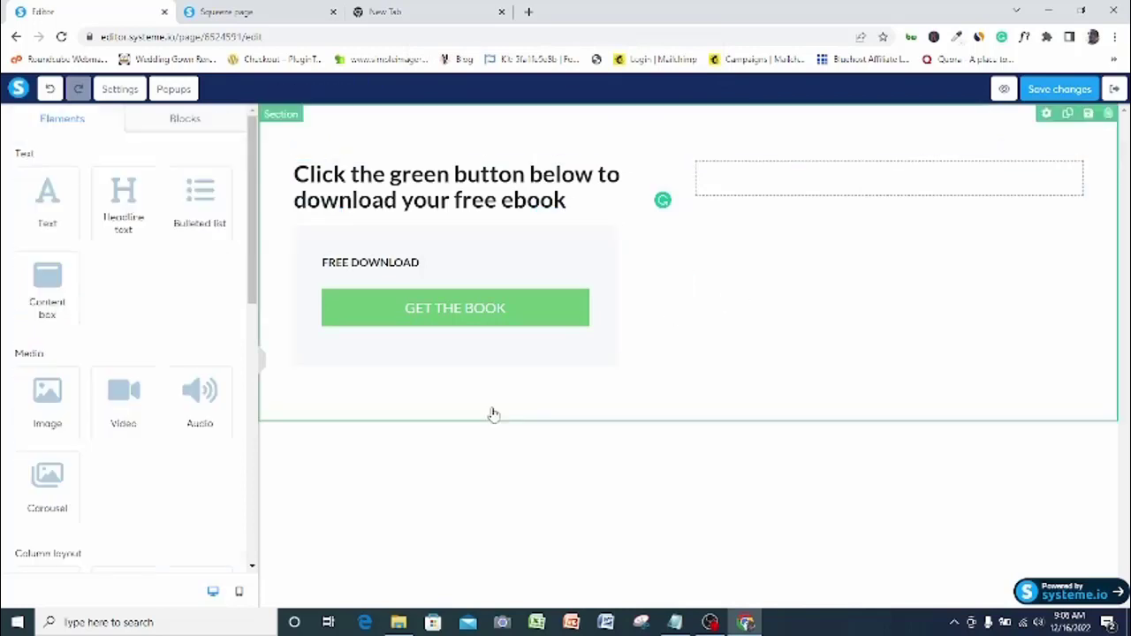
Give the GET THE BOOK button a dark green background and a Download file click action
{"action": "left_click", "coordinate": [434, 320]}
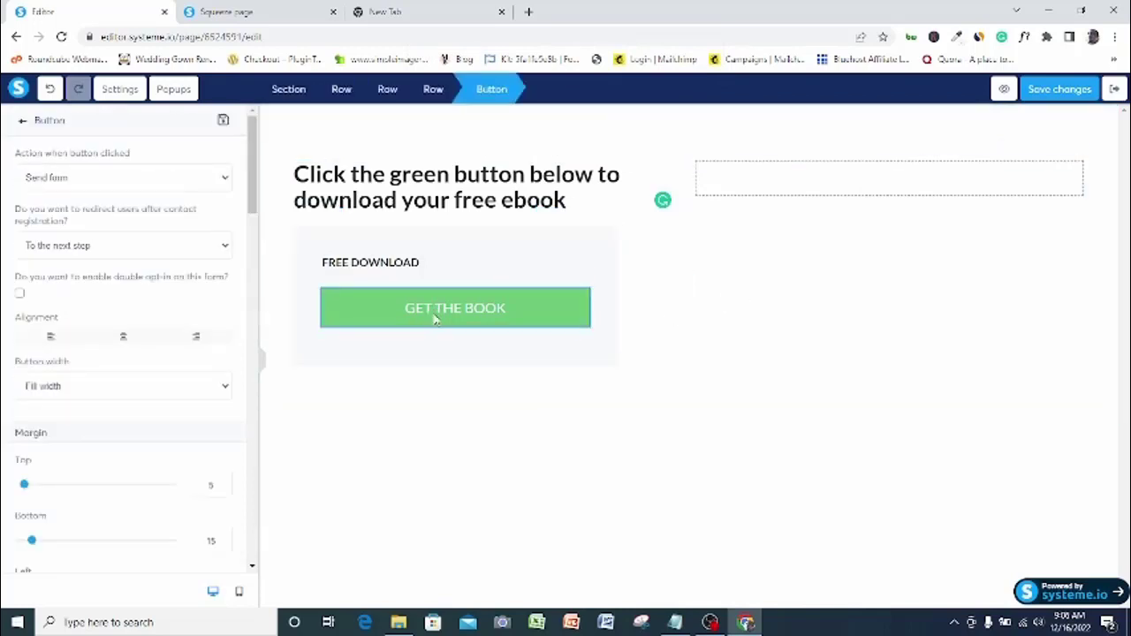
{"action": "left_click_drag", "start_coordinate": [253, 175], "coordinate": [265, 387]}
{"action": "left_click", "coordinate": [27, 288]}
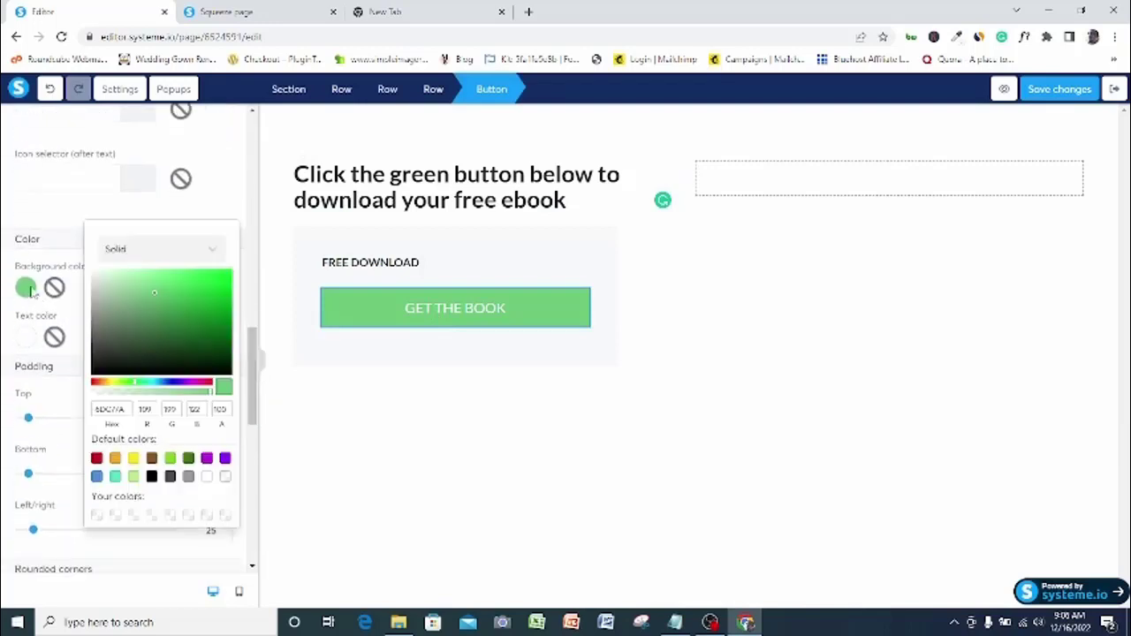
{"action": "left_click", "coordinate": [189, 459]}
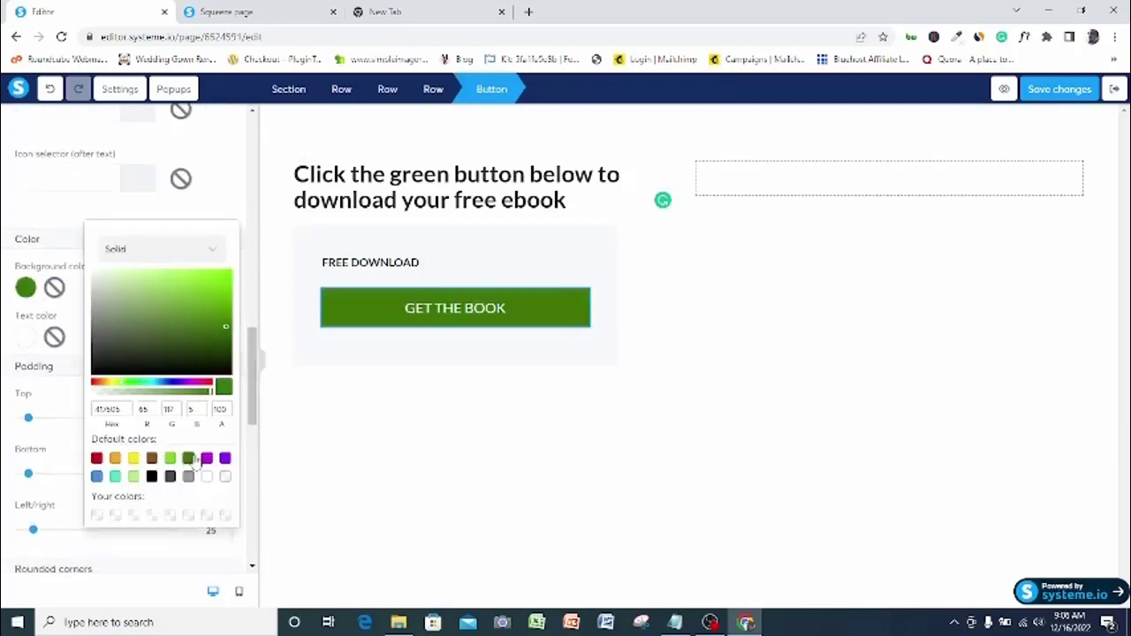
{"action": "left_click", "coordinate": [259, 345]}
{"action": "left_click_drag", "start_coordinate": [255, 344], "coordinate": [249, 122]}
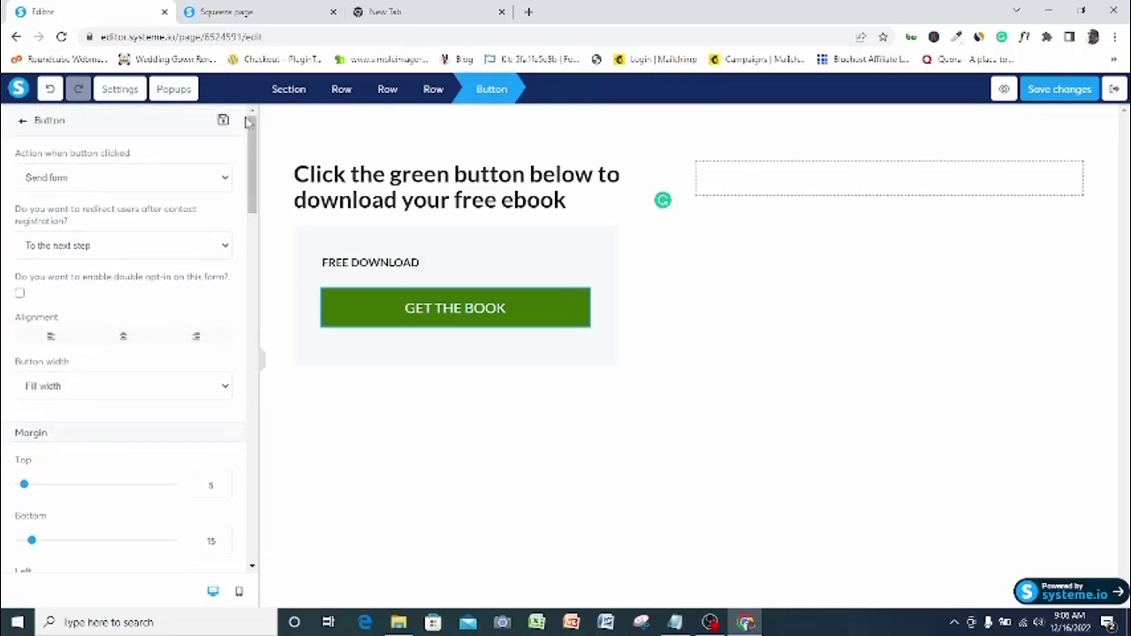
{"action": "left_click", "coordinate": [221, 181]}
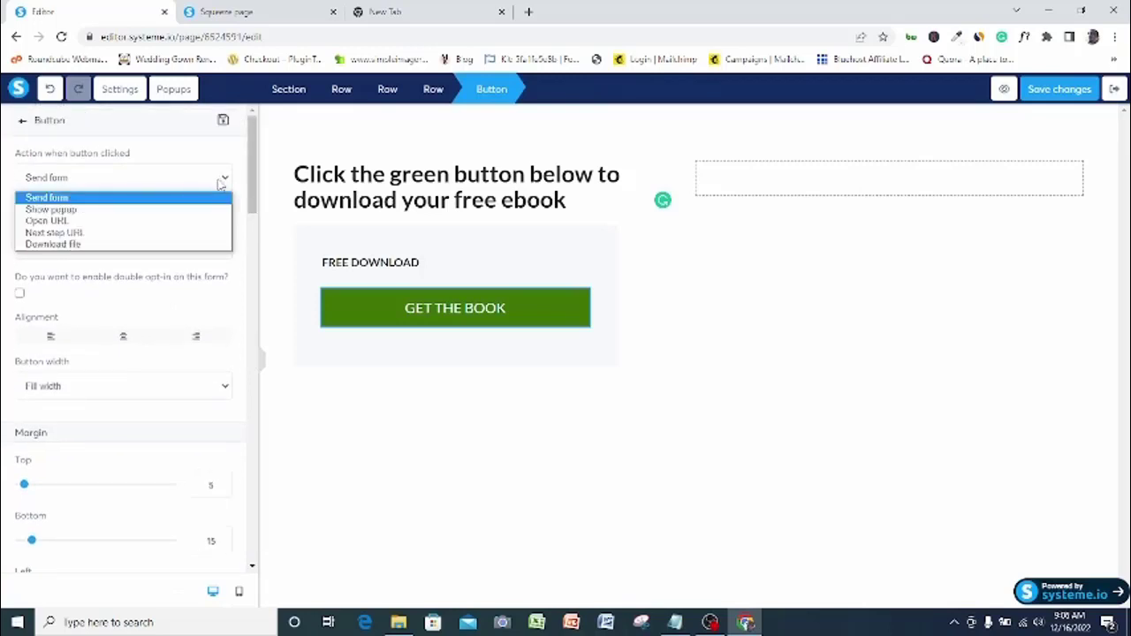
{"action": "left_click", "coordinate": [97, 245]}
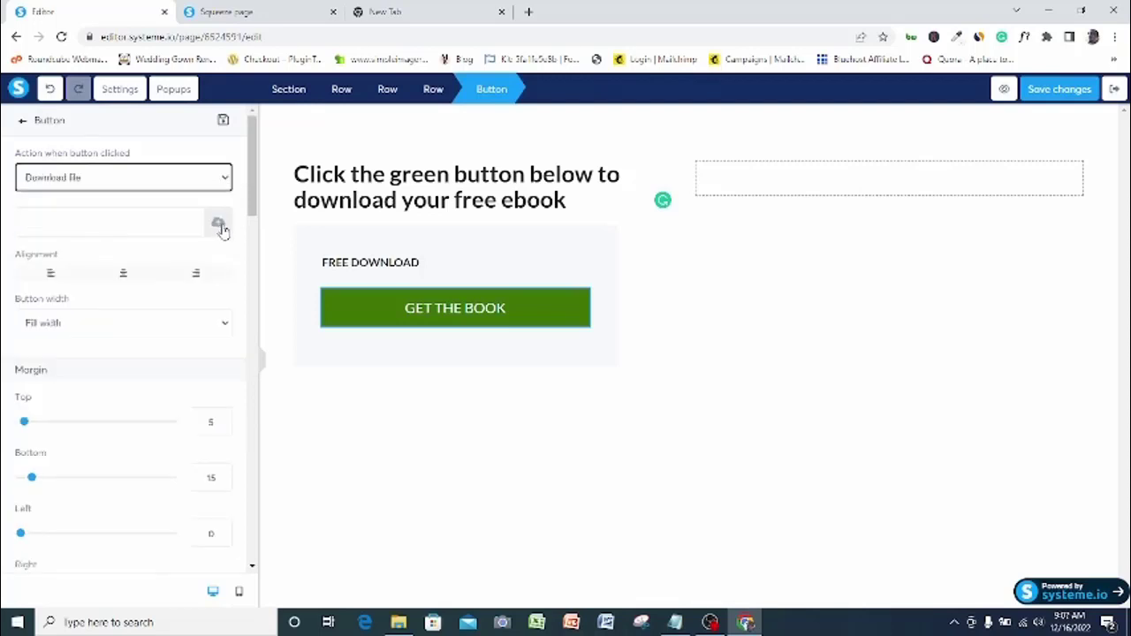
Upload FICPROMOTIONALMATERIALS.pdf and insert it as the button's download file
{"action": "left_click", "coordinate": [218, 225]}
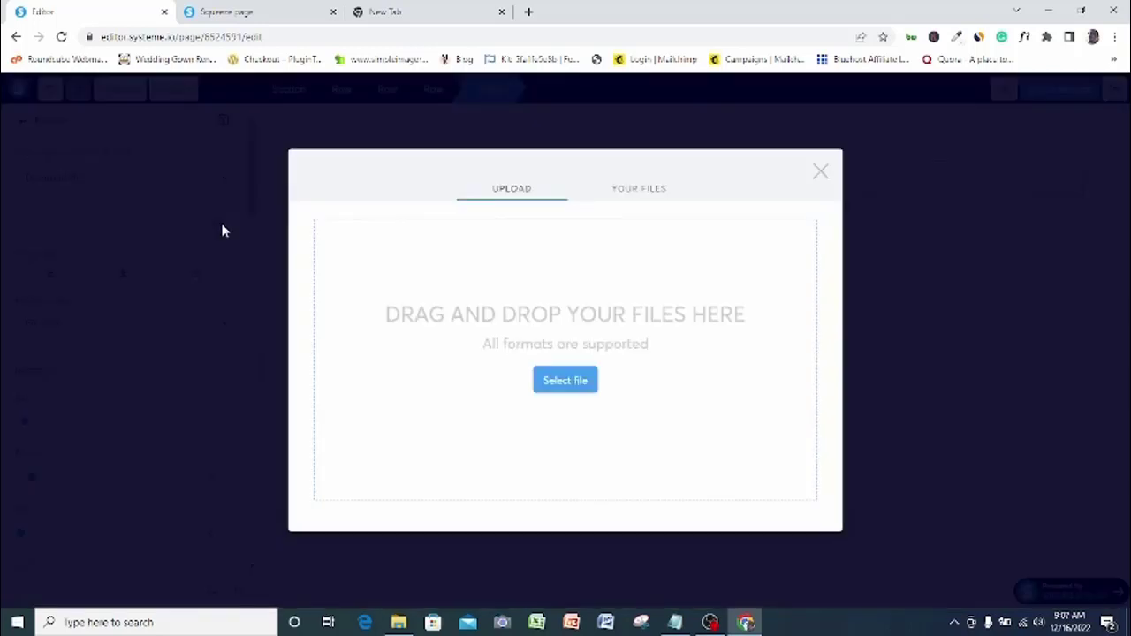
{"action": "left_click", "coordinate": [565, 380]}
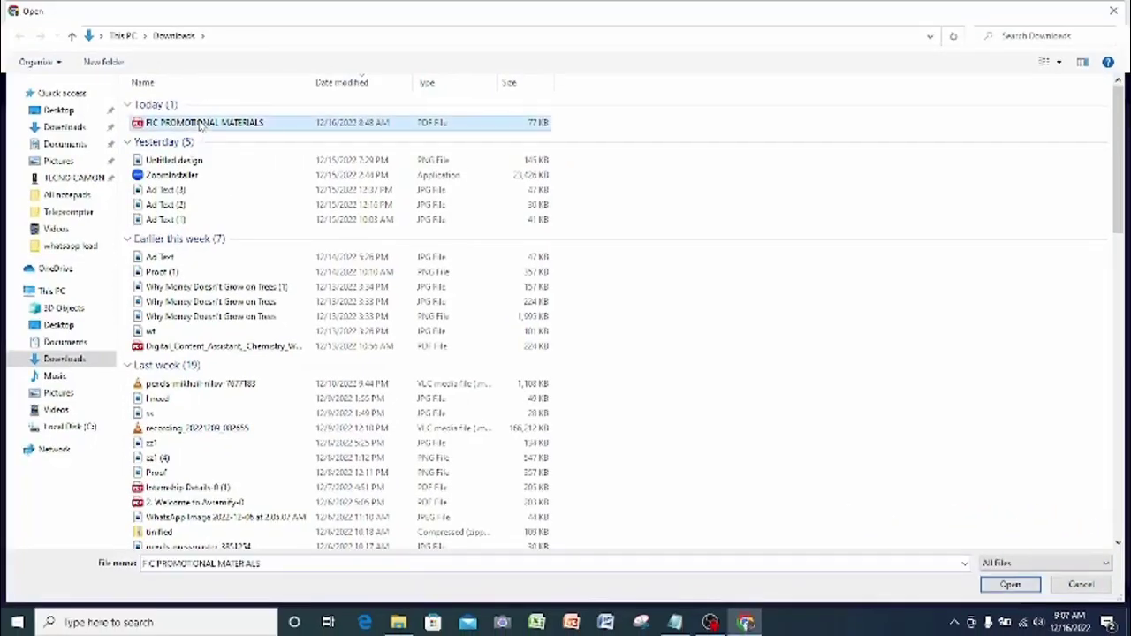
{"action": "double_click", "coordinate": [197, 127]}
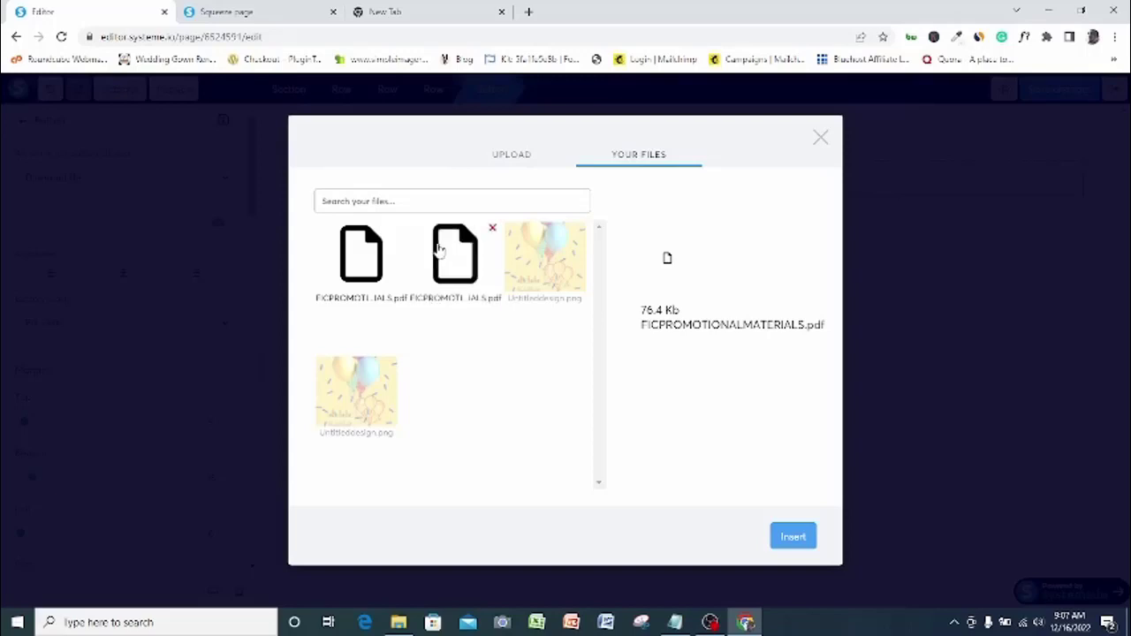
{"action": "mouse_move", "coordinate": [369, 265]}
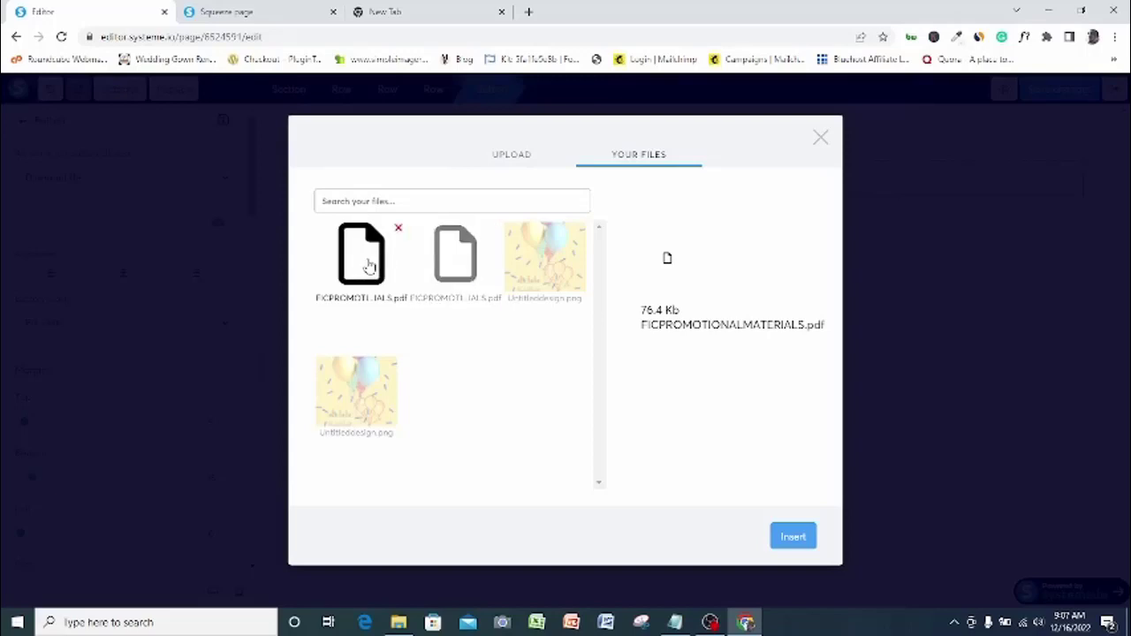
{"action": "left_click", "coordinate": [793, 538]}
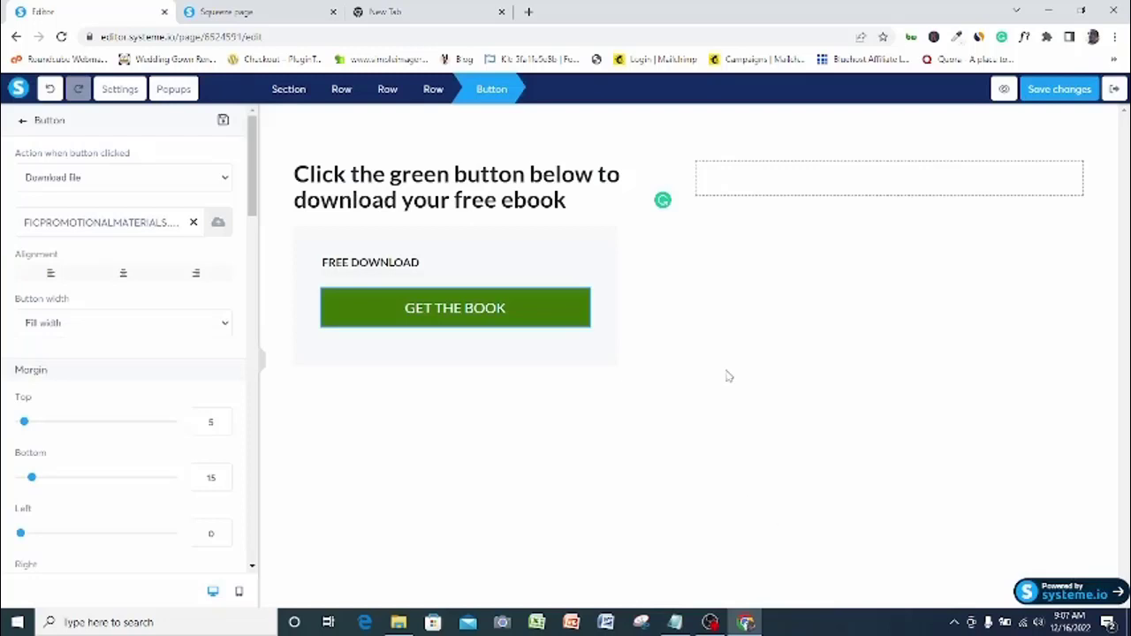
Save the page, preview it, and download the FIC PROMOTIONAL MATERIALS PDF via GET THE BOOK
{"action": "left_click", "coordinate": [1060, 94]}
{"action": "left_click", "coordinate": [1004, 92]}
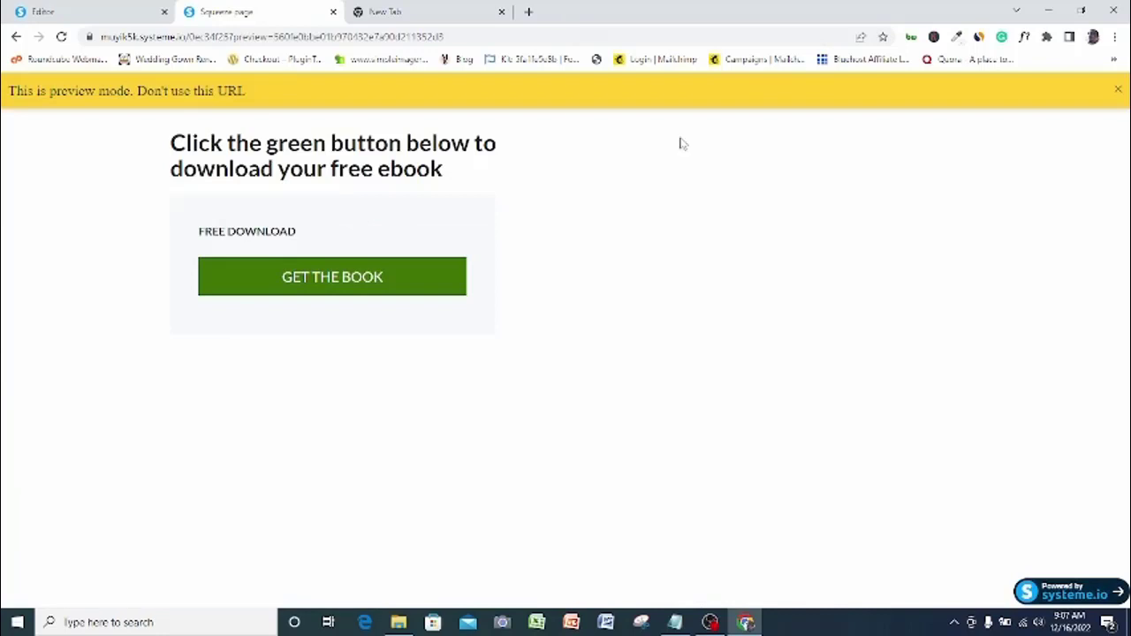
{"action": "left_click", "coordinate": [344, 280]}
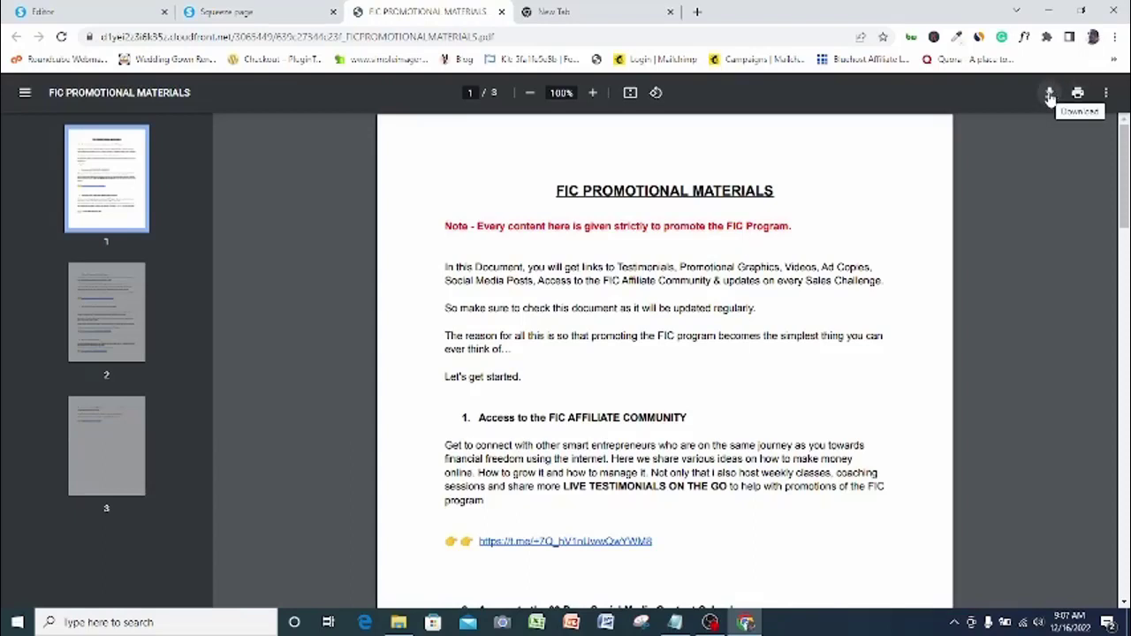
{"action": "left_click", "coordinate": [1049, 94]}
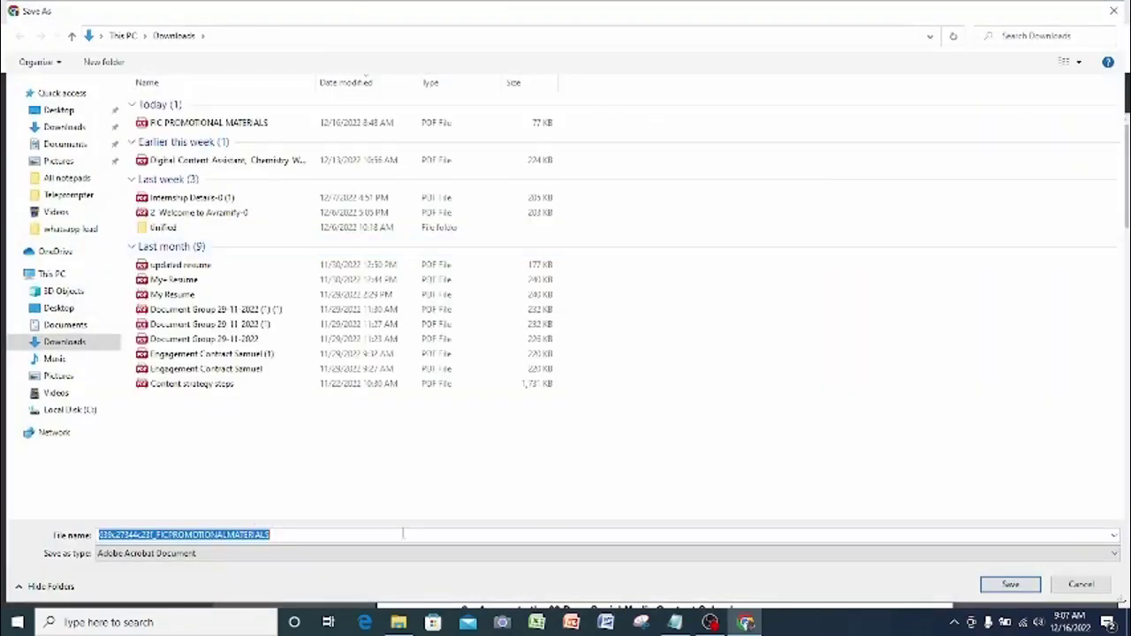
{"action": "left_click", "coordinate": [1010, 584]}
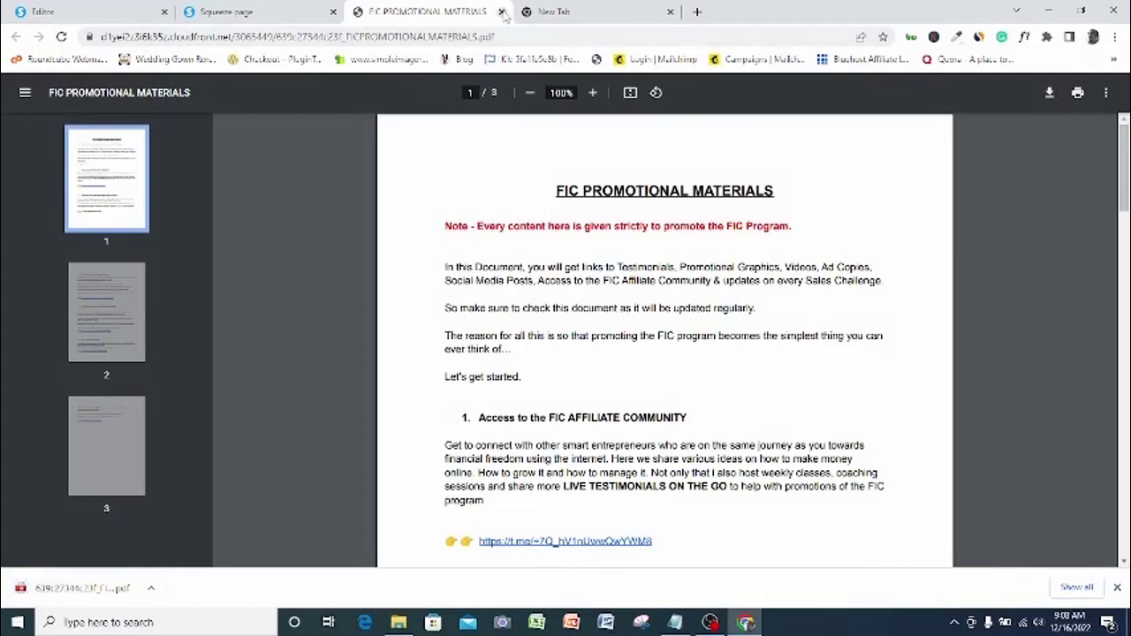
{"action": "left_click", "coordinate": [274, 9]}
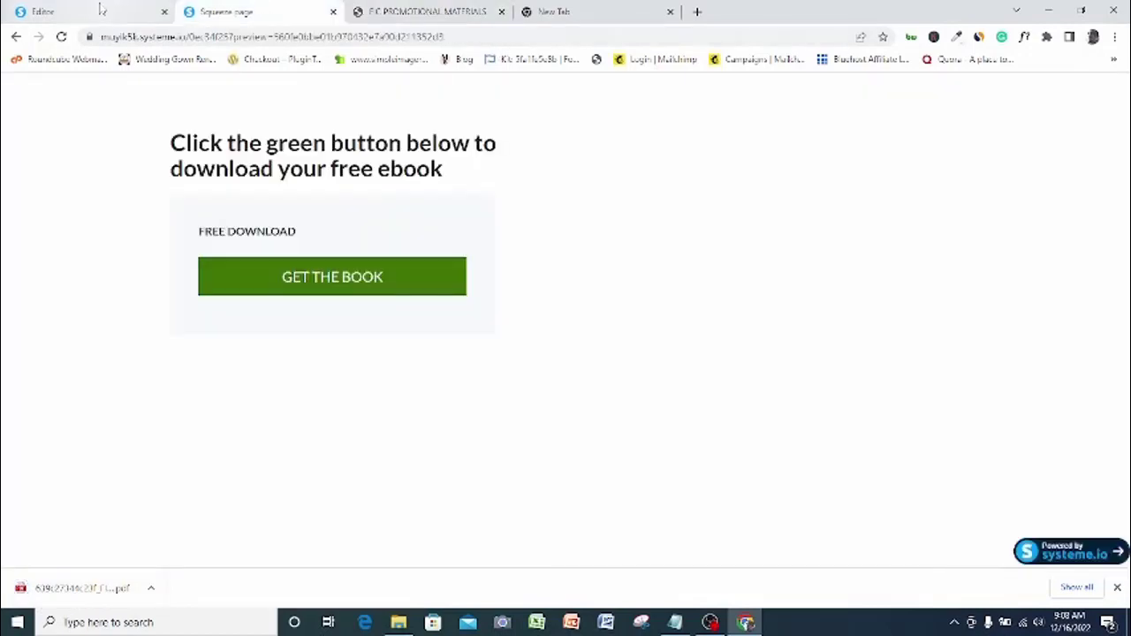
{"action": "left_click", "coordinate": [101, 10]}
{"action": "left_click", "coordinate": [241, 552]}
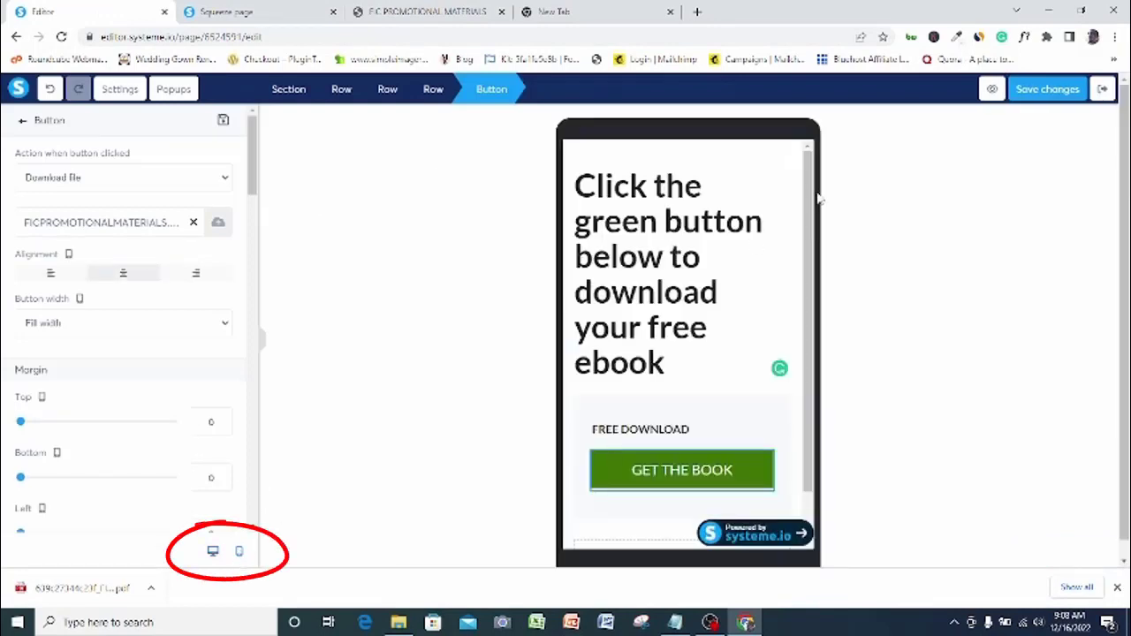
{"action": "left_click", "coordinate": [809, 256]}
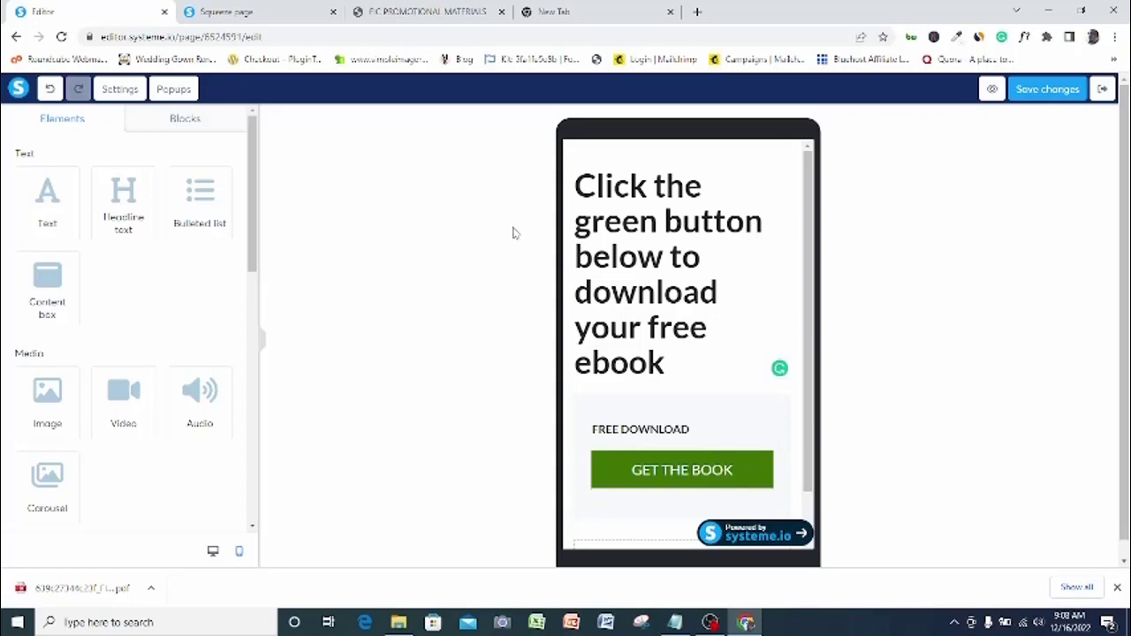
{"action": "left_click", "coordinate": [212, 551]}
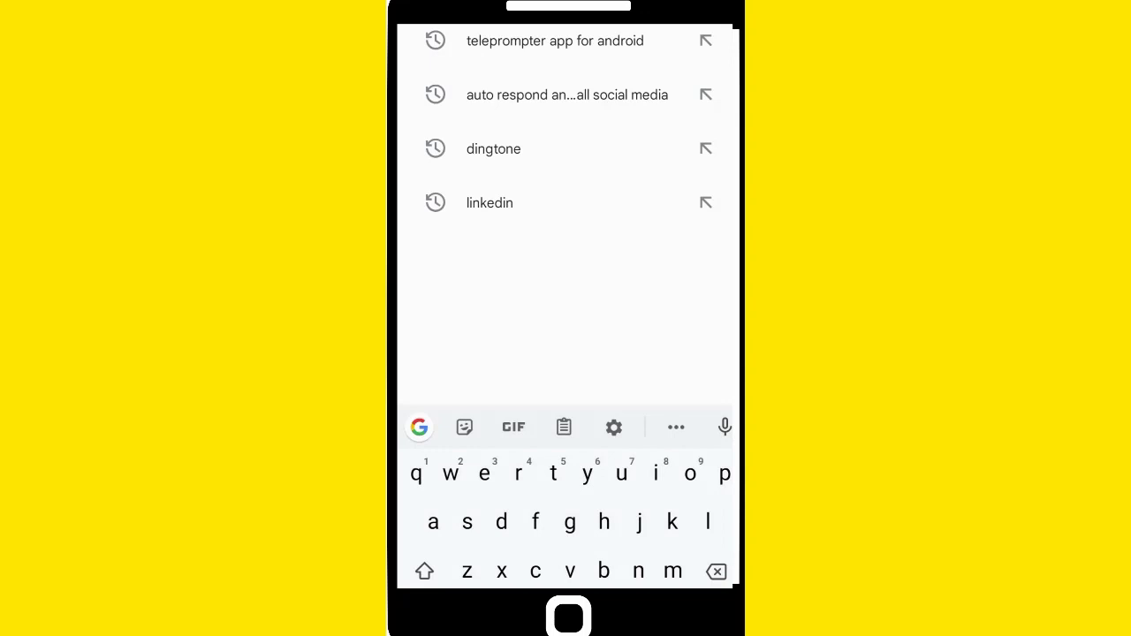
Search the Play Store for 'autoresponder' and install Auto Respond ALL social media
{"action": "type", "text": "aut"}
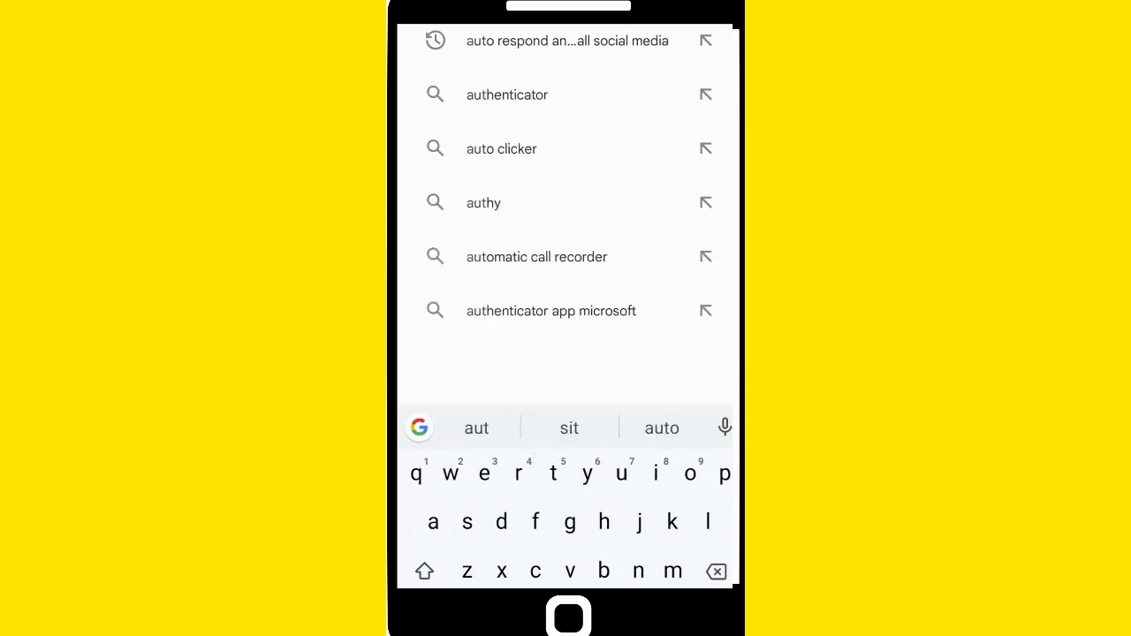
{"action": "type", "text": "ored"}
{"action": "key", "text": "BackSpace"}
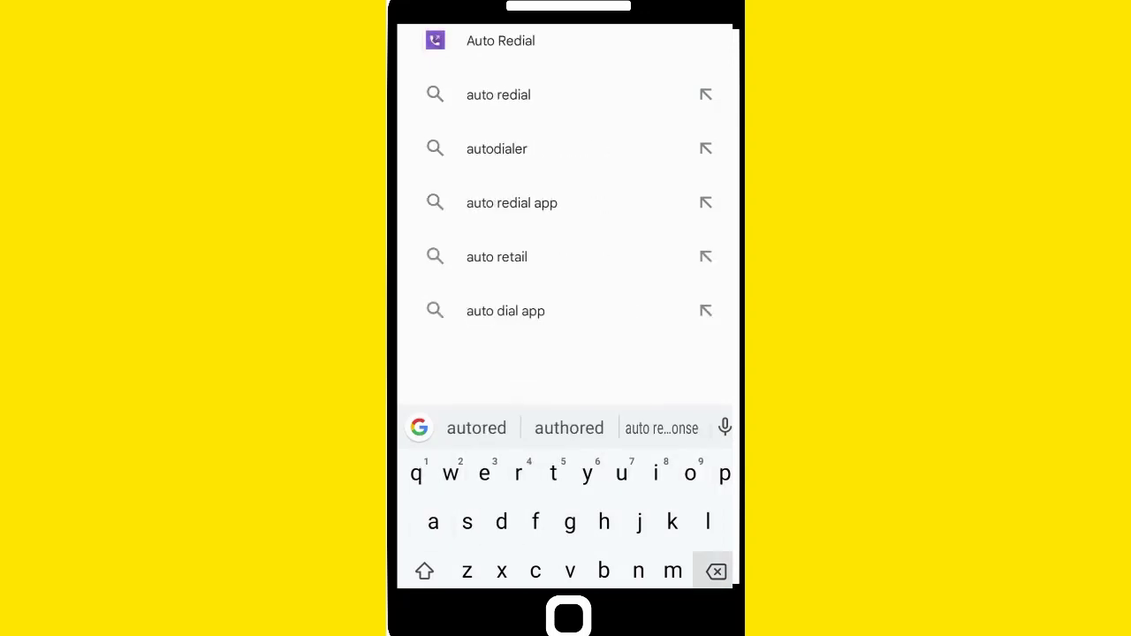
{"action": "type", "text": "sp"}
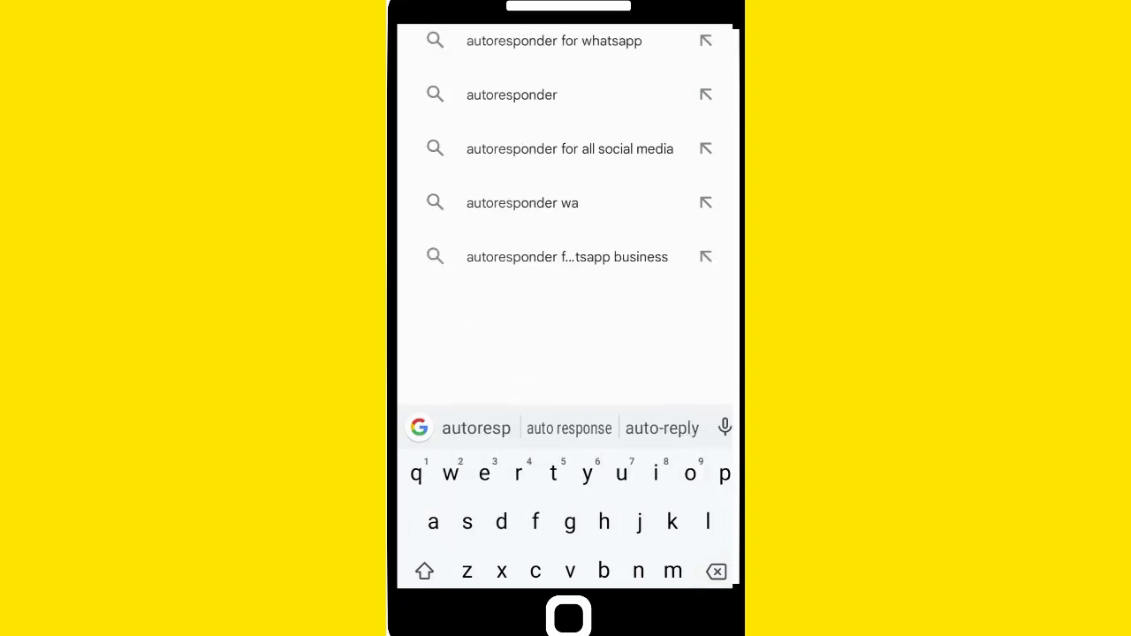
{"action": "type", "text": "onder"}
{"action": "key", "text": "Return"}
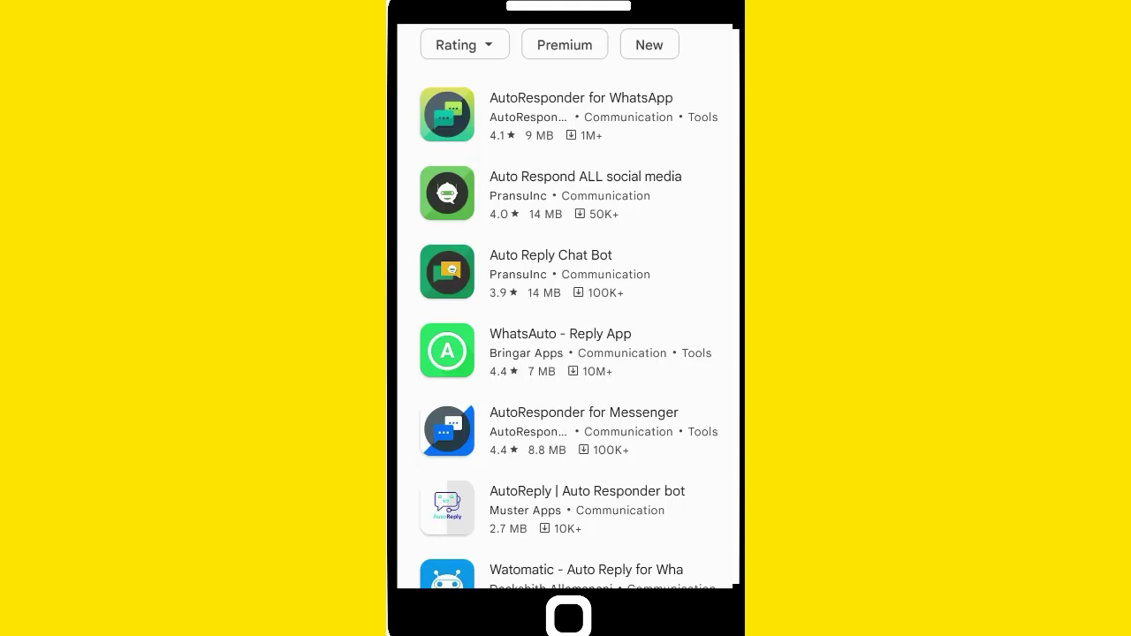
{"action": "left_click", "coordinate": [584, 193]}
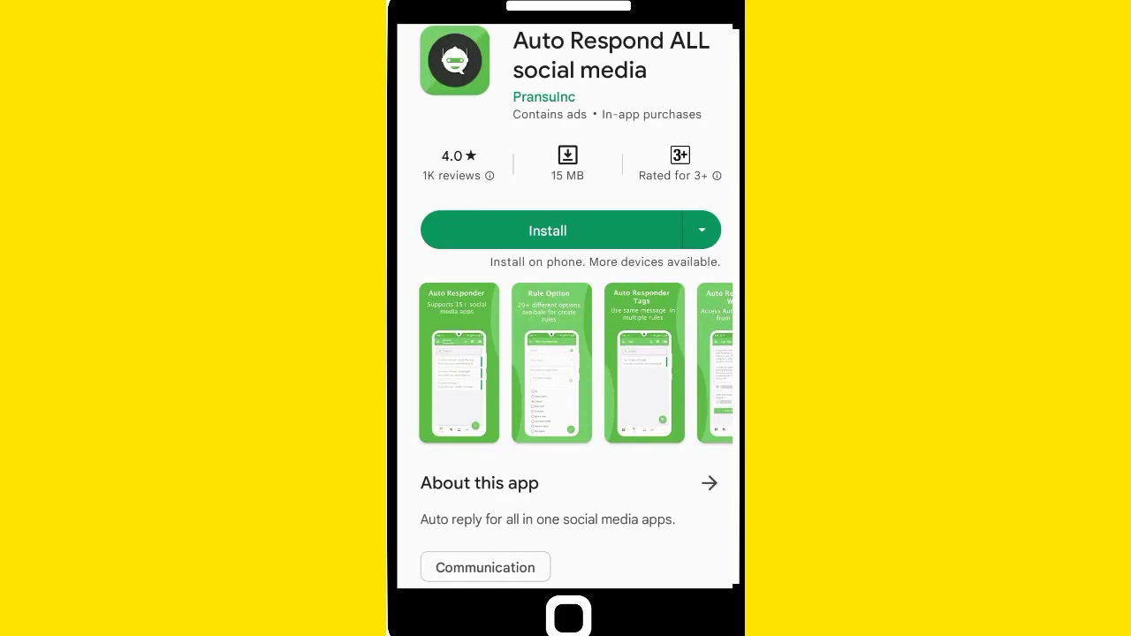
{"action": "left_click", "coordinate": [548, 231]}
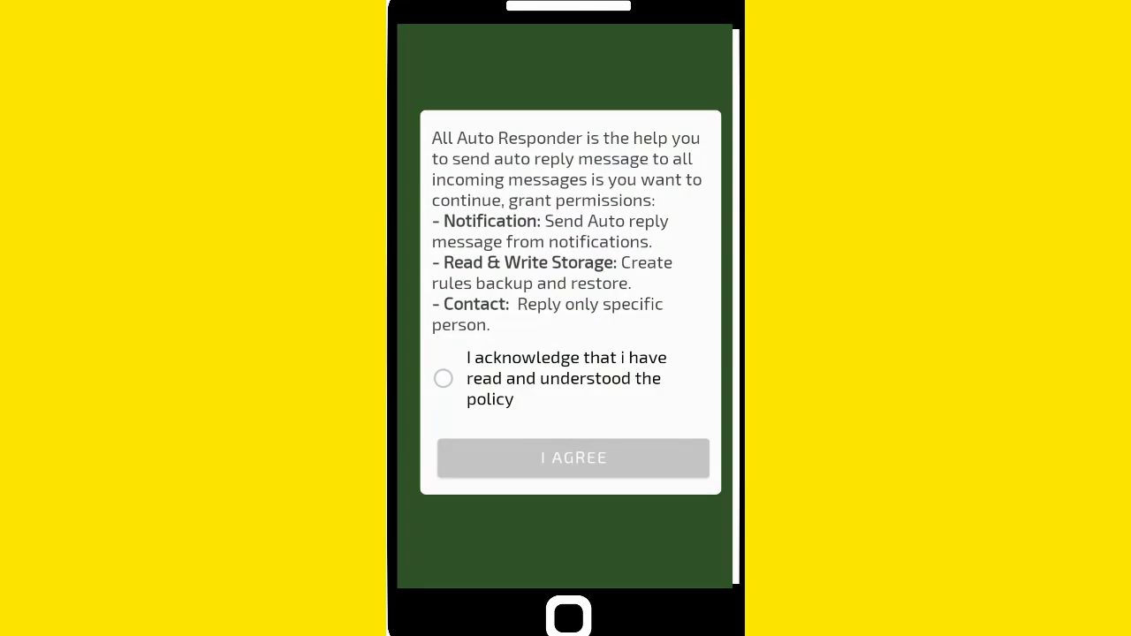
Accept the policy, allow file access, and grant All Auto Responder notification access
{"action": "left_click", "coordinate": [443, 378]}
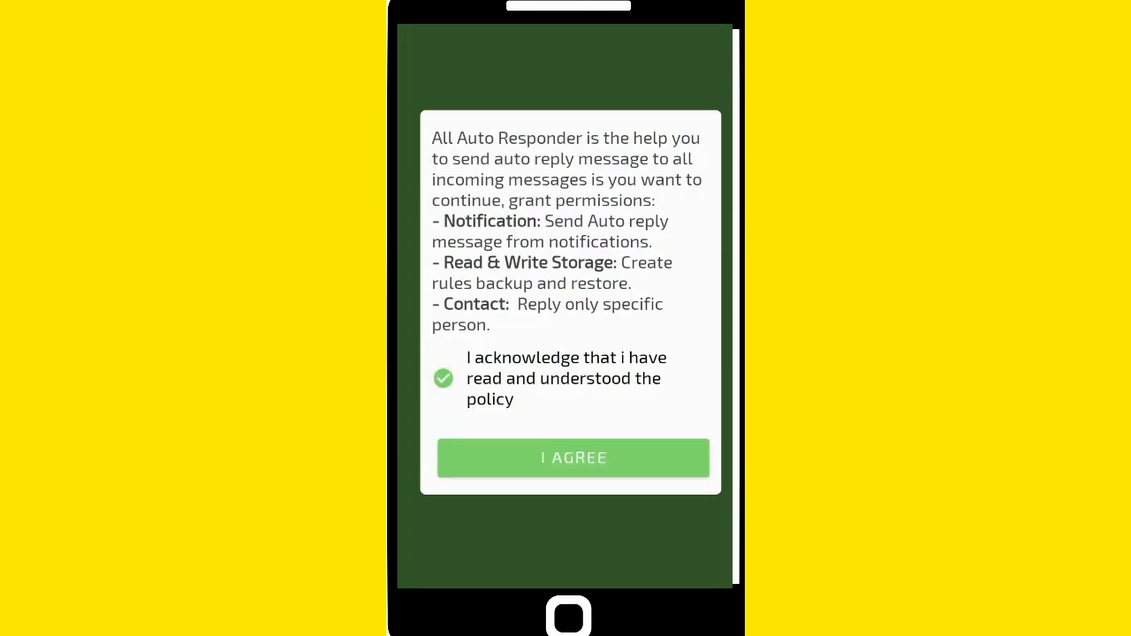
{"action": "left_click", "coordinate": [573, 458]}
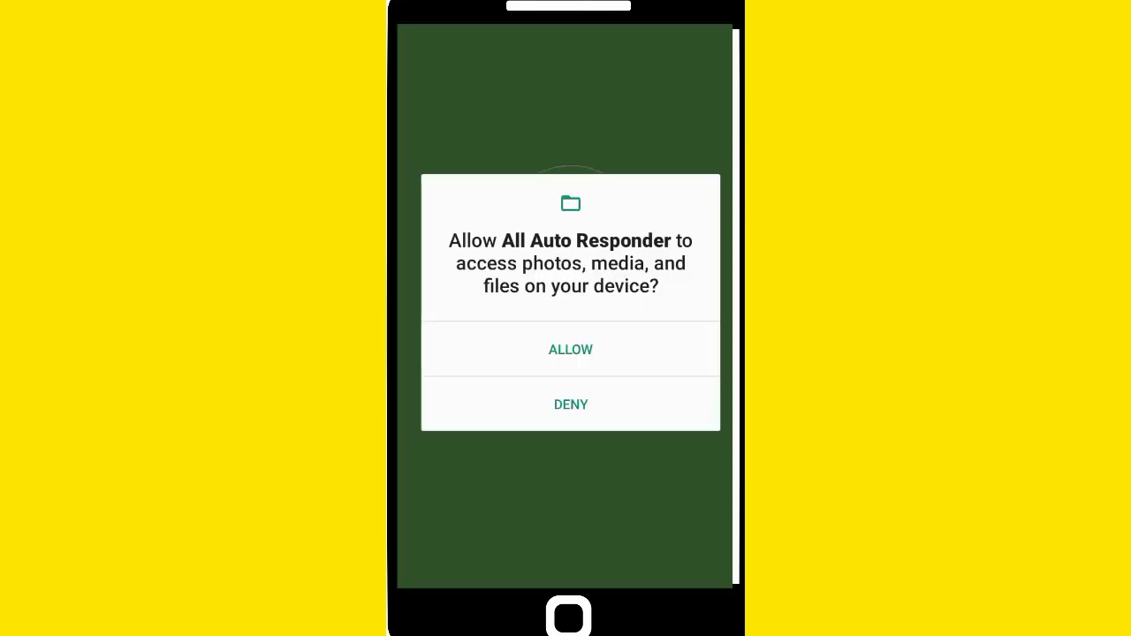
{"action": "left_click", "coordinate": [570, 349]}
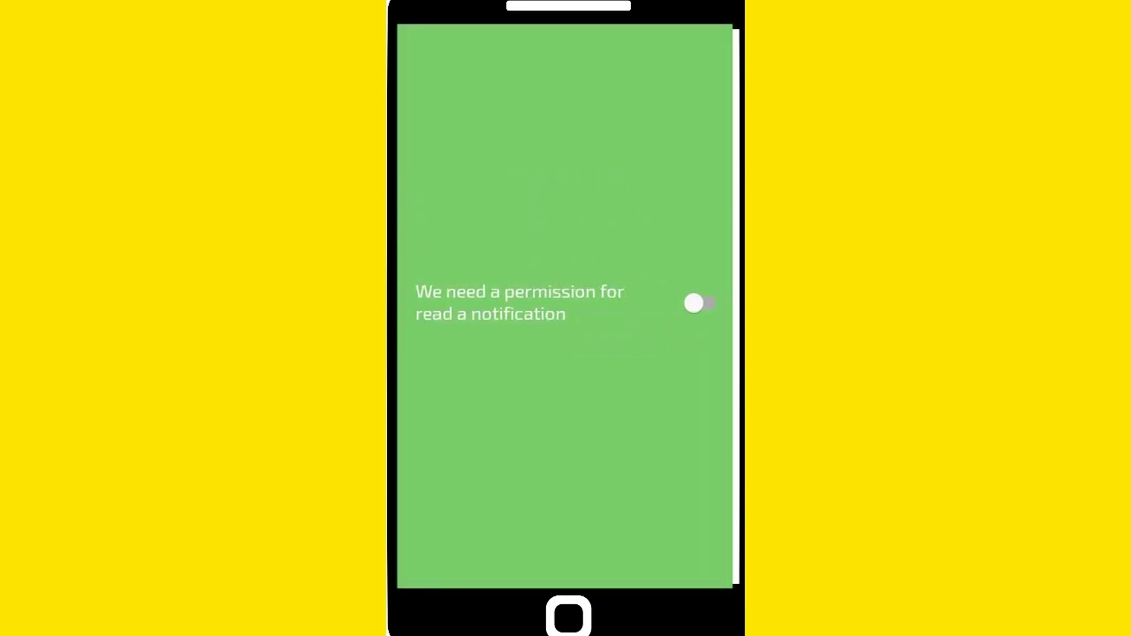
{"action": "left_click", "coordinate": [698, 303]}
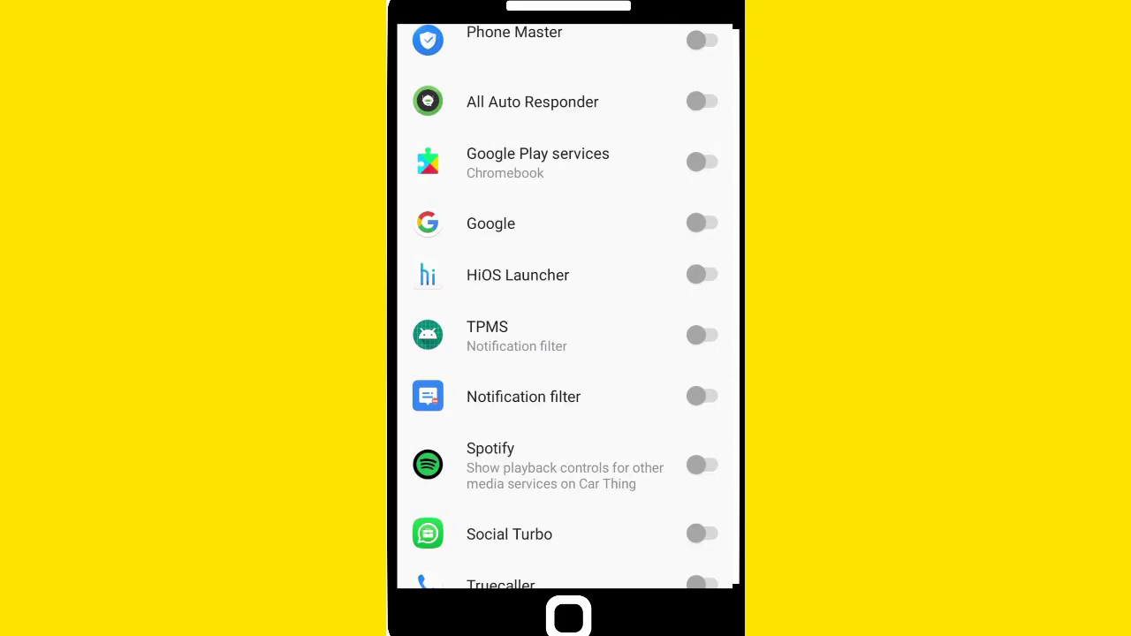
{"action": "left_click", "coordinate": [698, 101]}
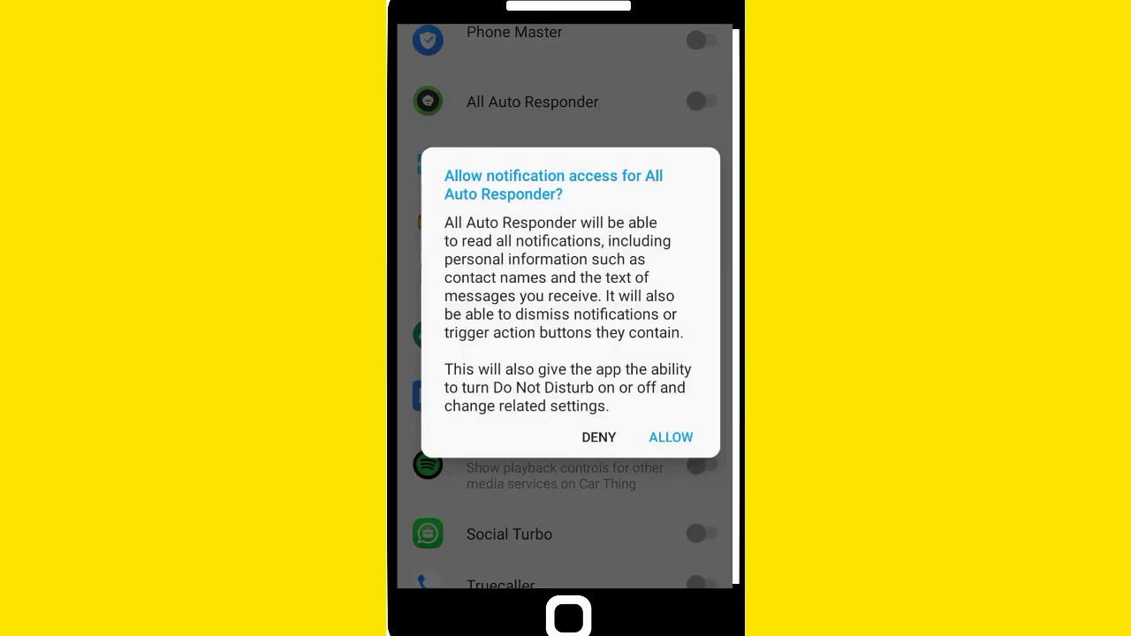
{"action": "left_click", "coordinate": [671, 437]}
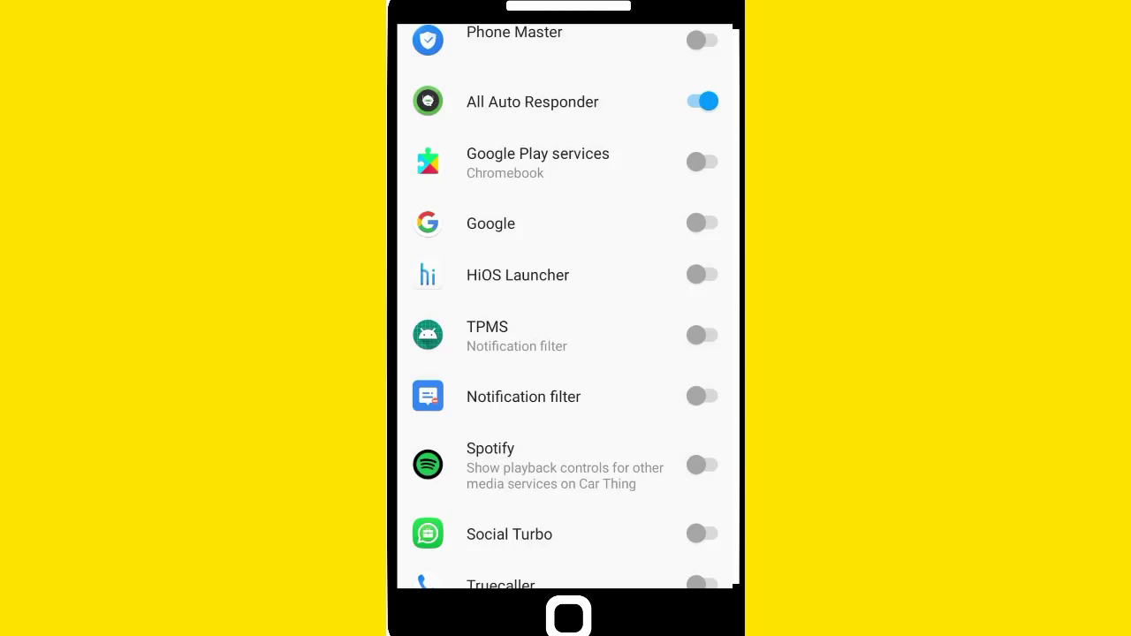
{"action": "left_click_drag", "start_coordinate": [400, 309], "coordinate": [468, 309]}
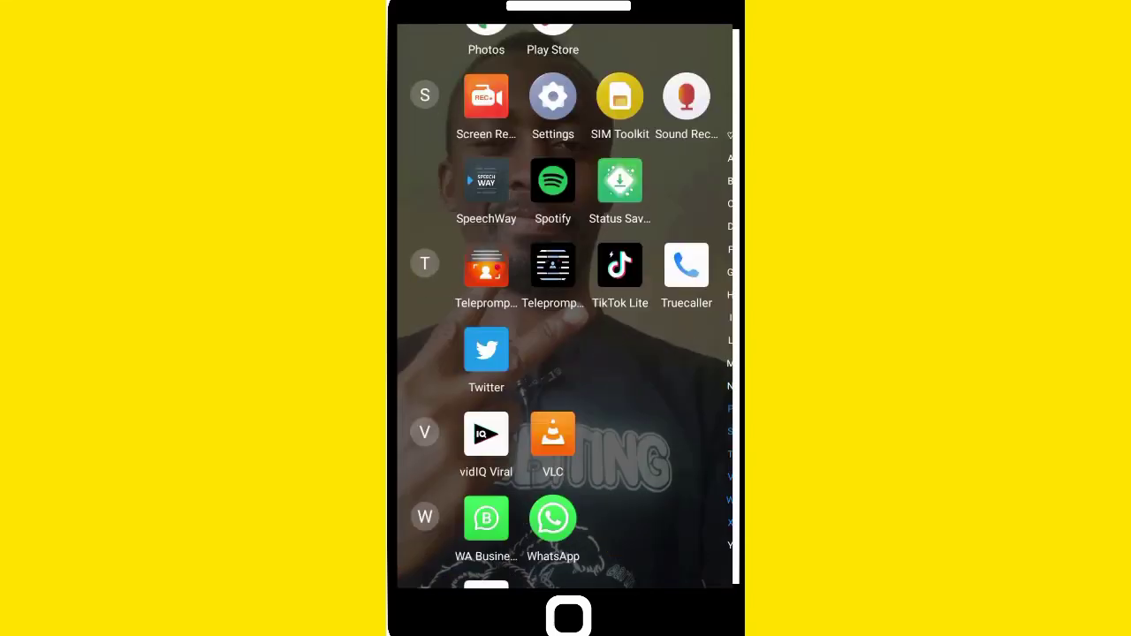
Scroll through the app drawer to reach the All Auto Responder app
{"action": "scroll", "coordinate": [565, 309], "scroll_direction": "down", "scroll_amount": 3}
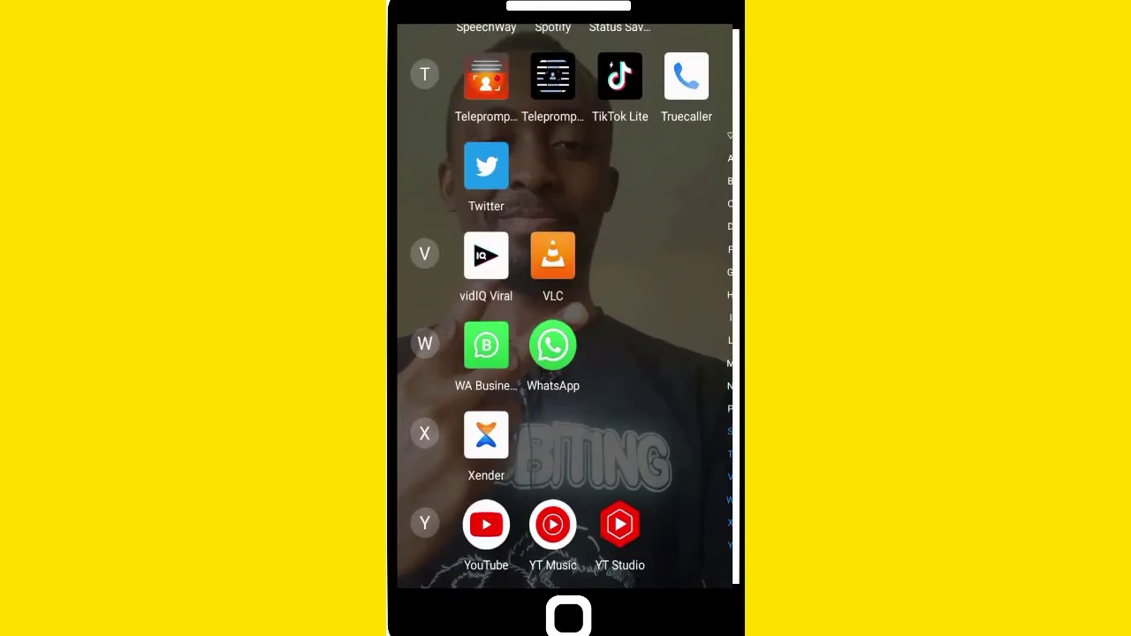
{"action": "scroll", "coordinate": [565, 309], "scroll_direction": "up", "scroll_amount": 2}
{"action": "scroll", "coordinate": [566, 309], "scroll_direction": "up", "scroll_amount": 10}
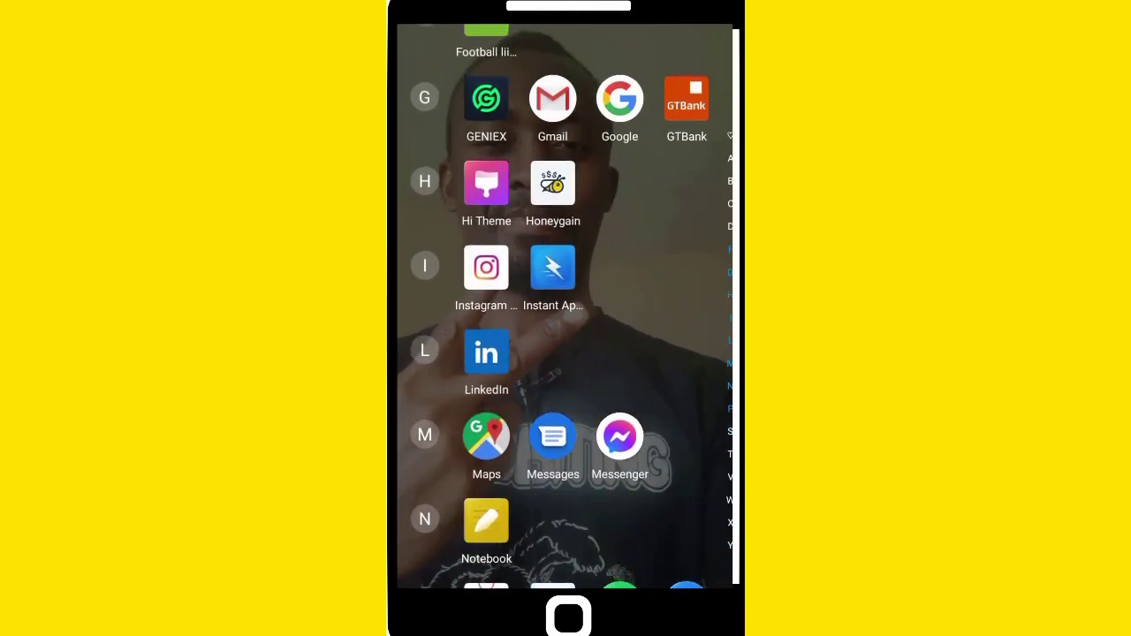
{"action": "scroll", "coordinate": [566, 309], "scroll_direction": "up", "scroll_amount": 10}
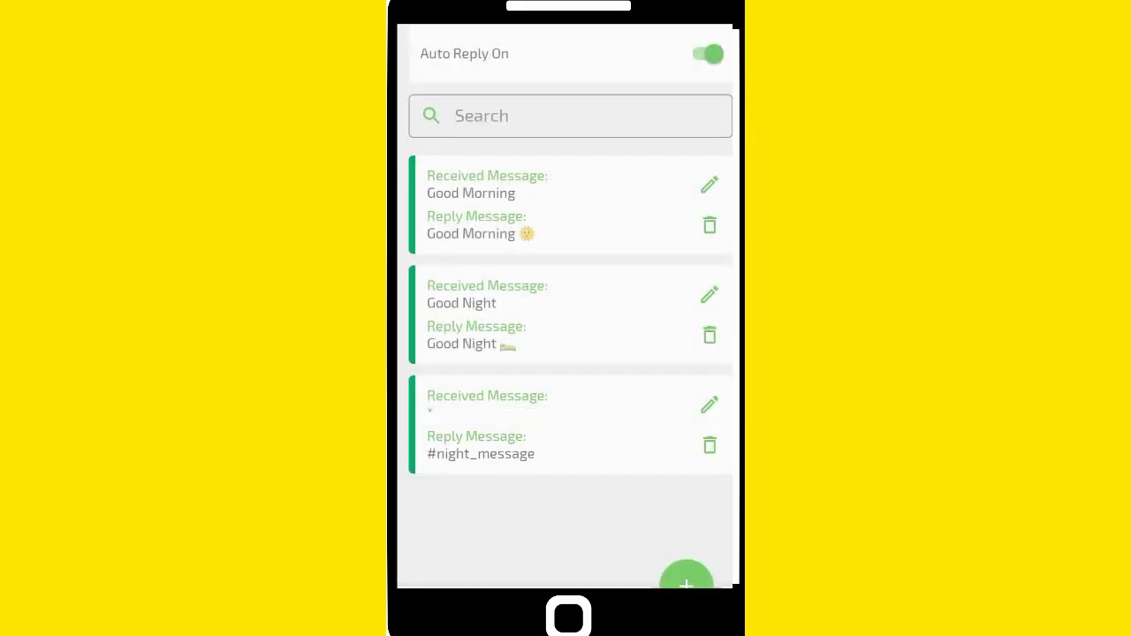
Delete the Good Morning, Good Night and #night_message sample rules, dismissing each removal notice
{"action": "left_click", "coordinate": [710, 225]}
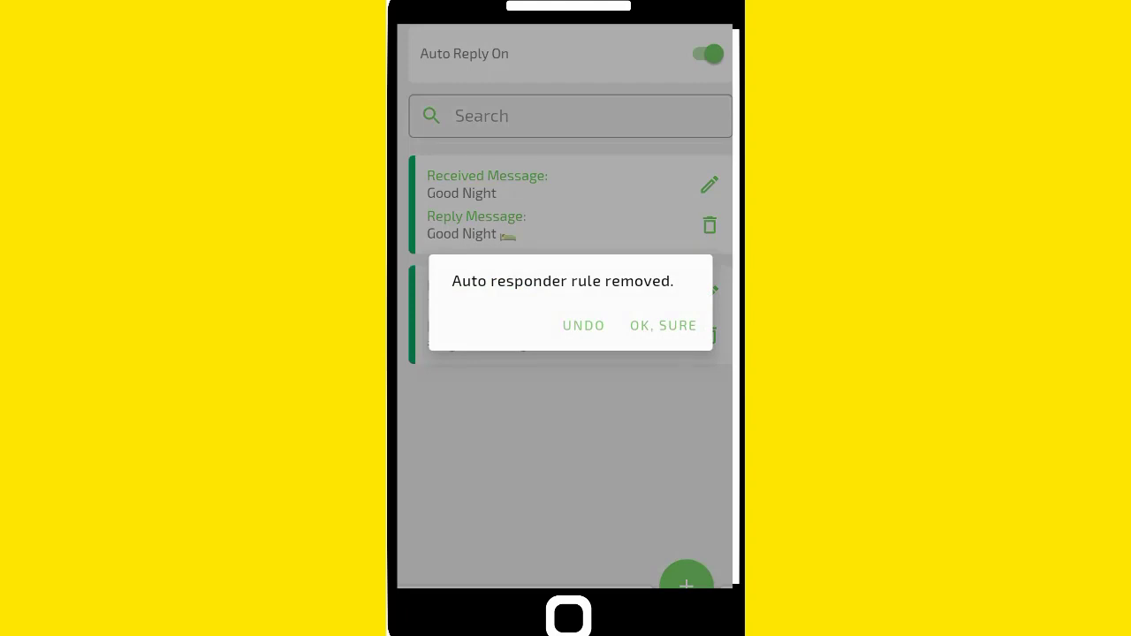
{"action": "left_click", "coordinate": [663, 326]}
{"action": "left_click", "coordinate": [710, 226]}
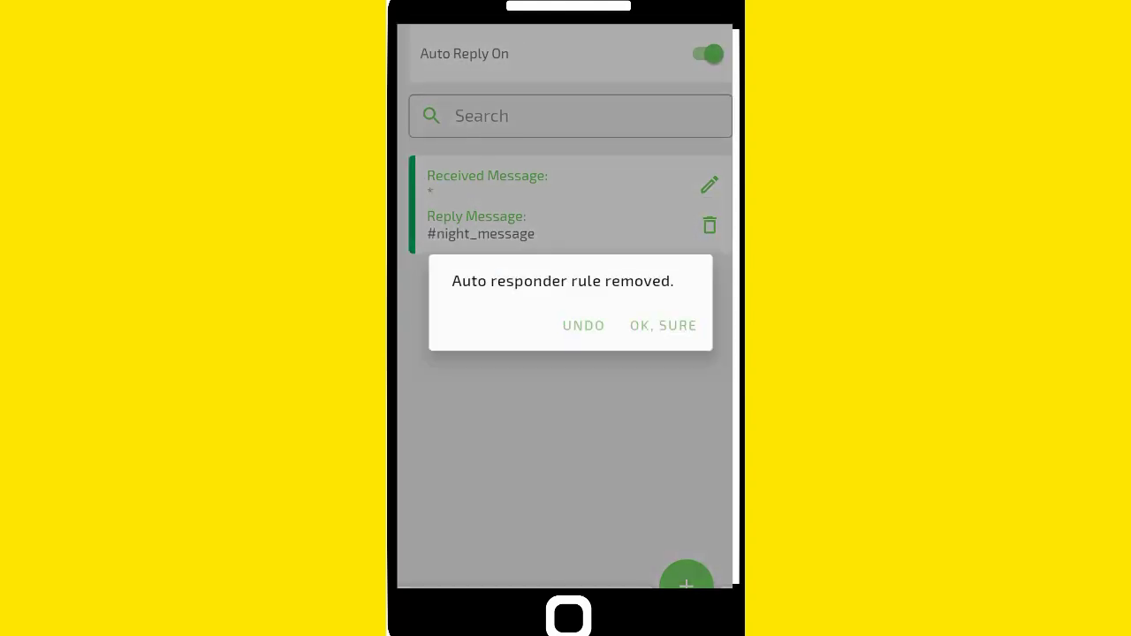
{"action": "left_click", "coordinate": [662, 325]}
{"action": "left_click", "coordinate": [710, 225]}
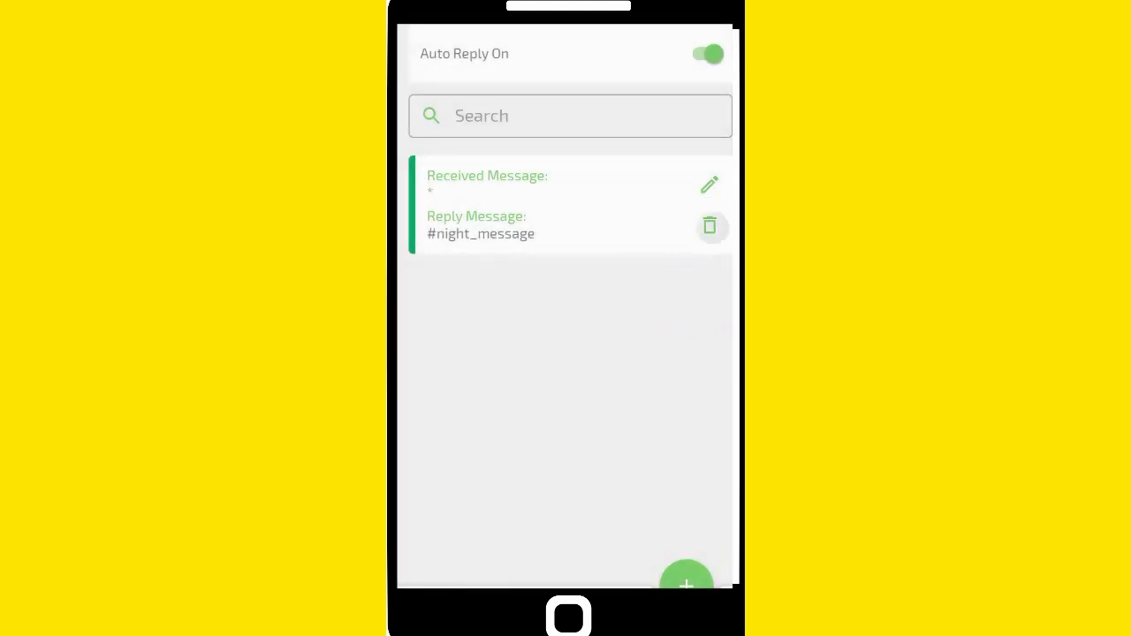
{"action": "left_click", "coordinate": [662, 325]}
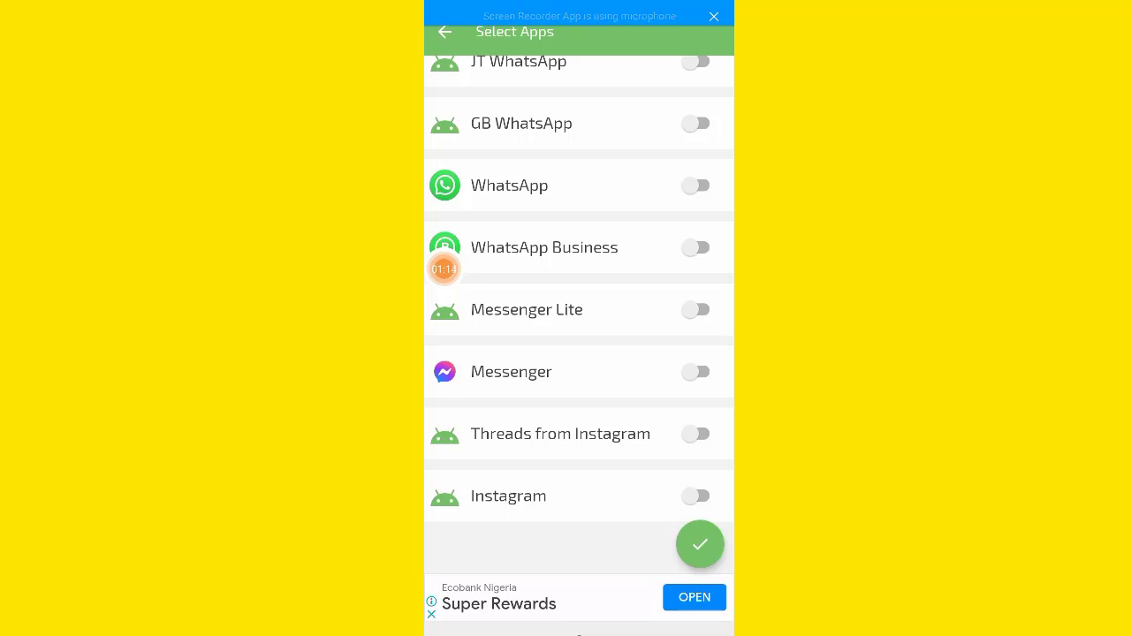
Make the new auto-reply rule apply to WhatsApp
{"action": "left_click", "coordinate": [698, 185]}
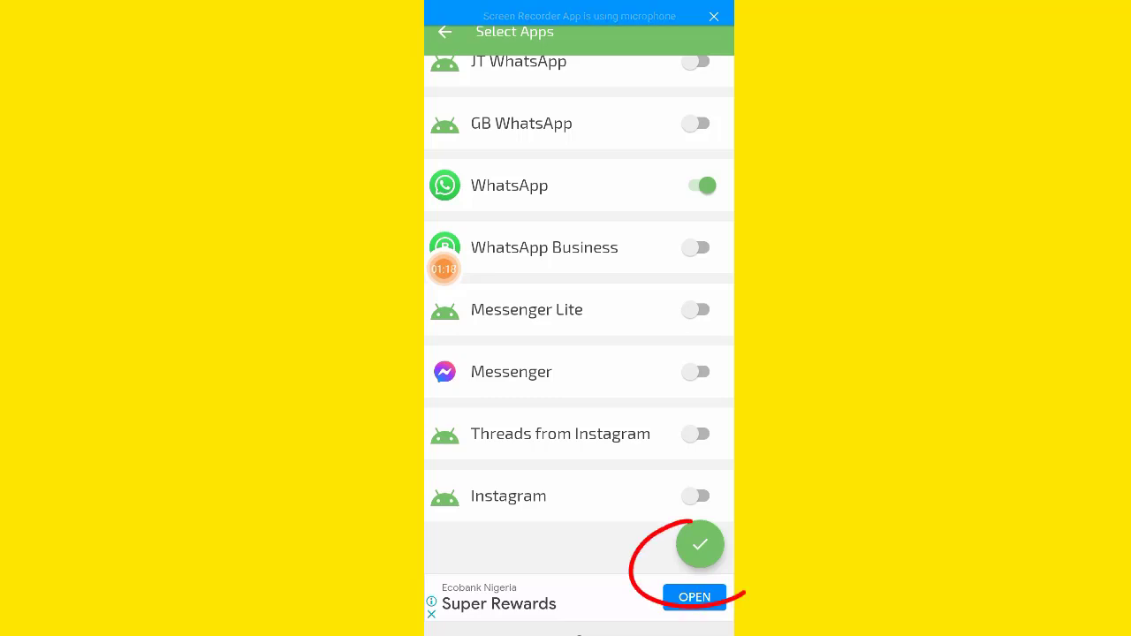
{"action": "left_click", "coordinate": [700, 545]}
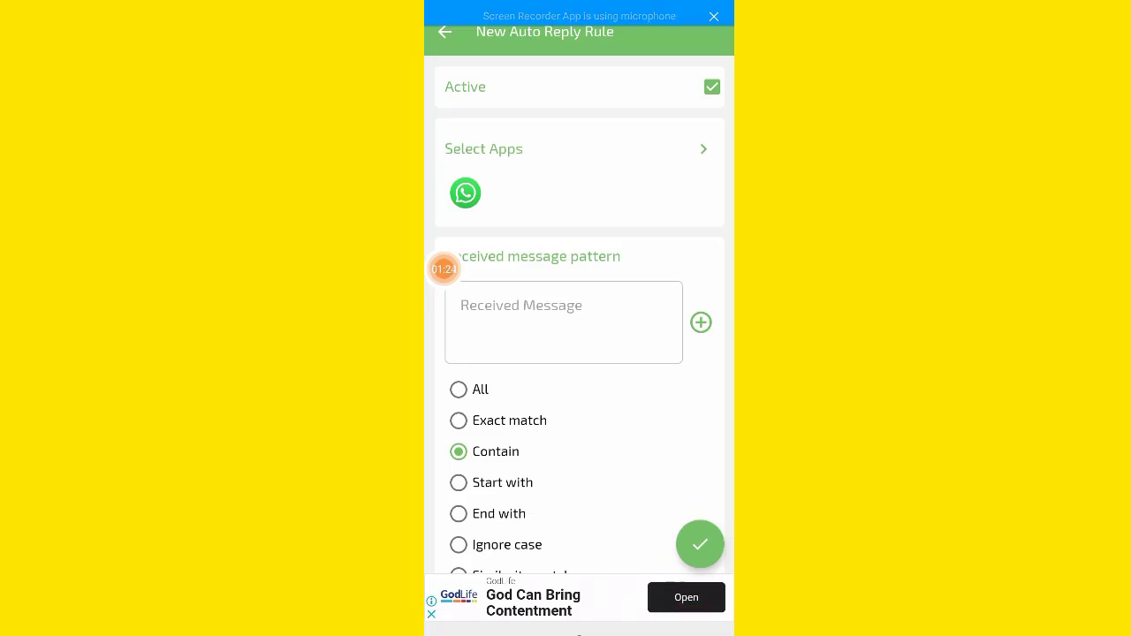
{"action": "left_click", "coordinate": [461, 305]}
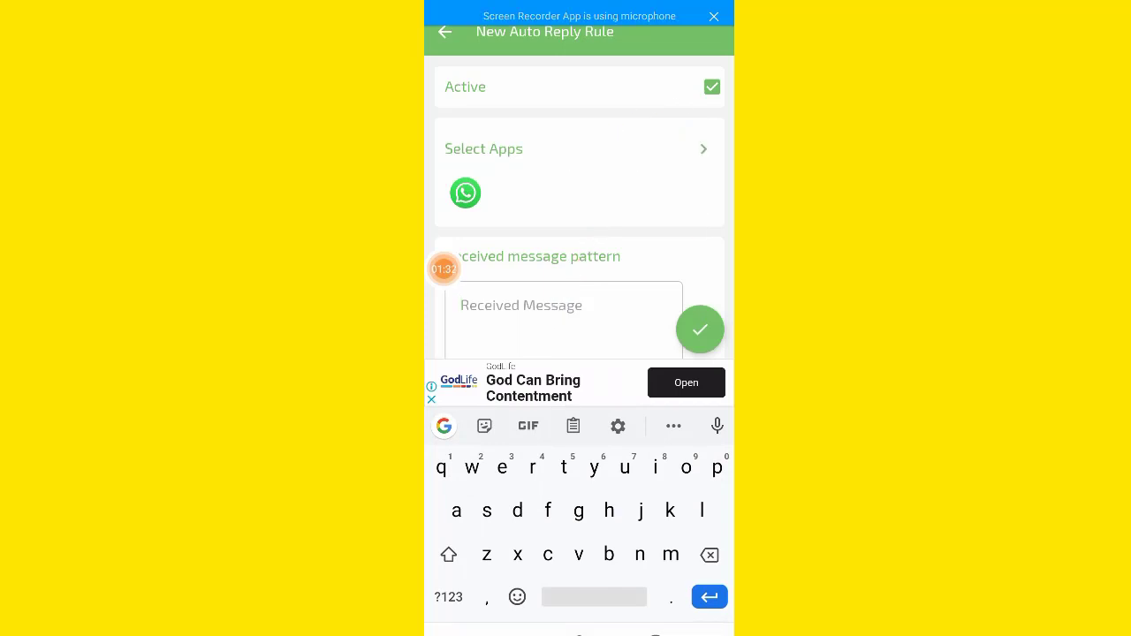
{"action": "left_click", "coordinate": [444, 269]}
{"action": "left_click", "coordinate": [444, 268]}
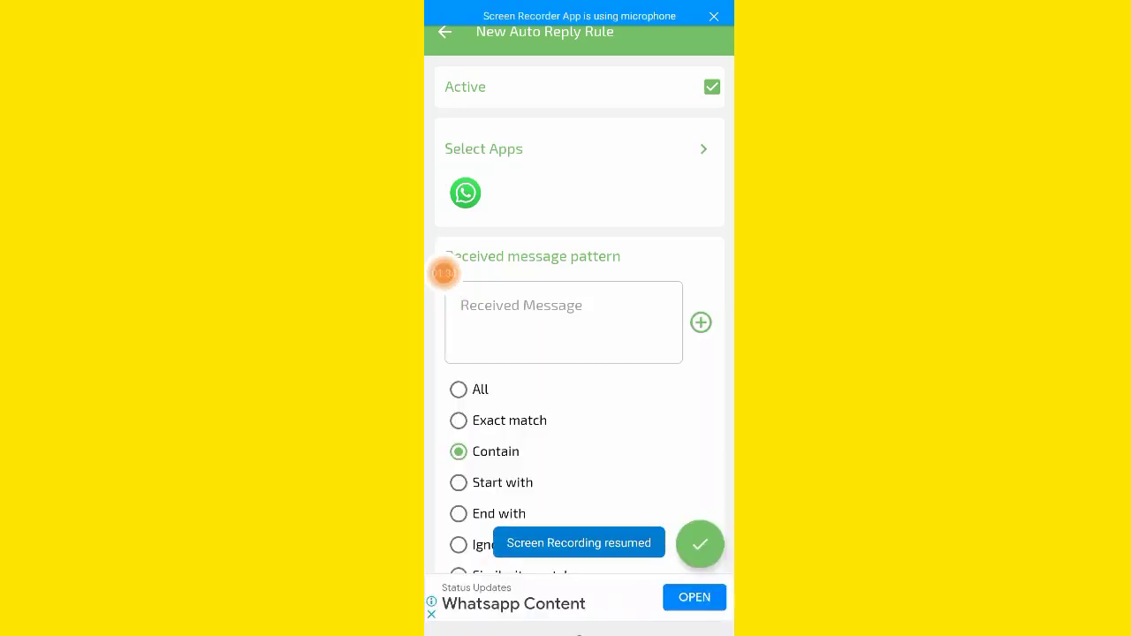
Enter the received message 'hey! you indicated your desire to get my free… birthday ebook…' and try saving
{"action": "left_click", "coordinate": [461, 306]}
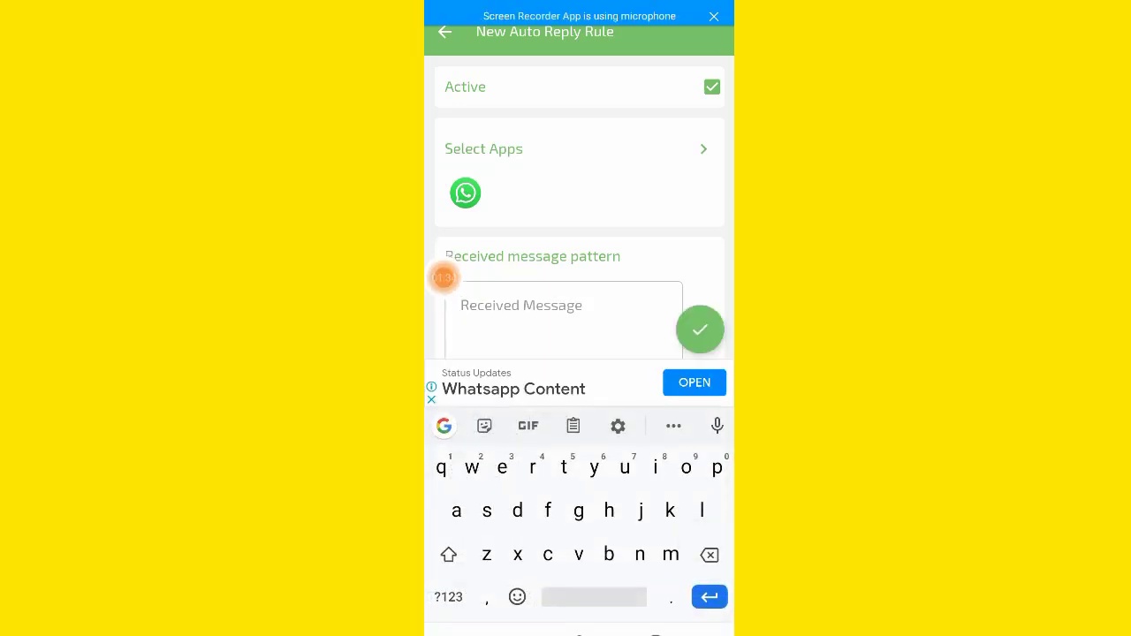
{"action": "type", "text": "hey"}
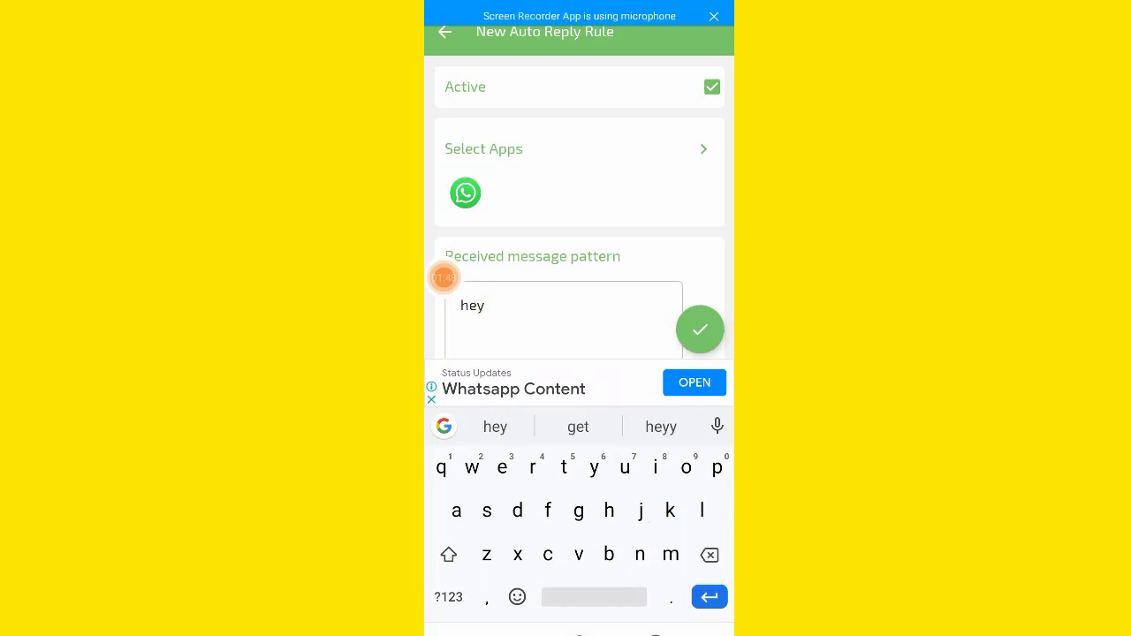
{"action": "left_click", "coordinate": [448, 598]}
{"action": "type", "text": "!"}
{"action": "left_click", "coordinate": [448, 598]}
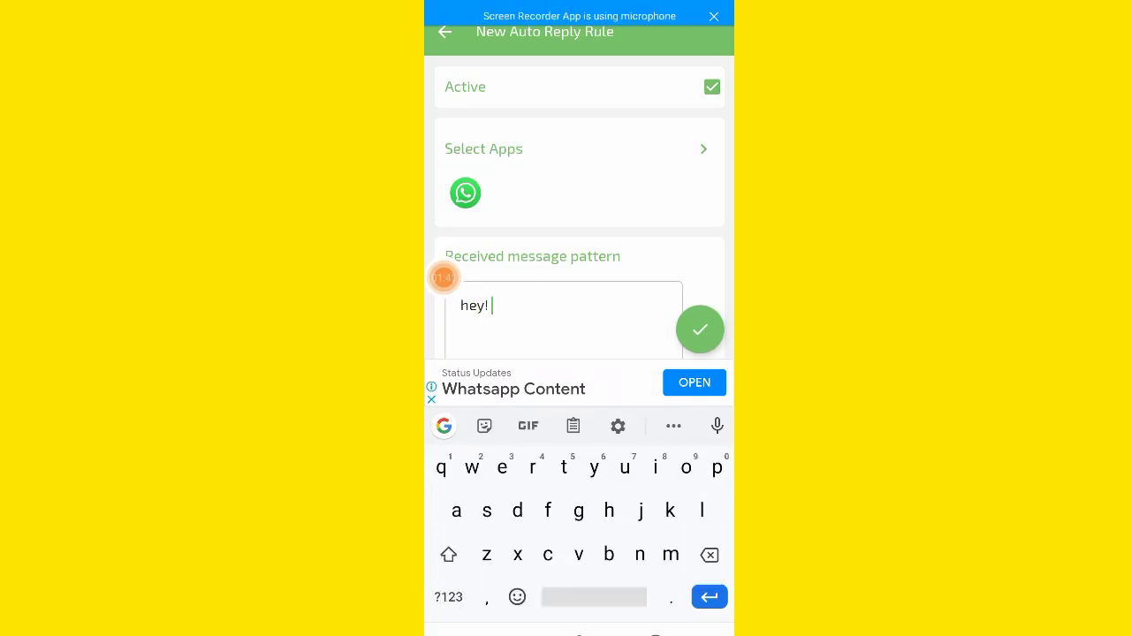
{"action": "type", "text": "you indicated"}
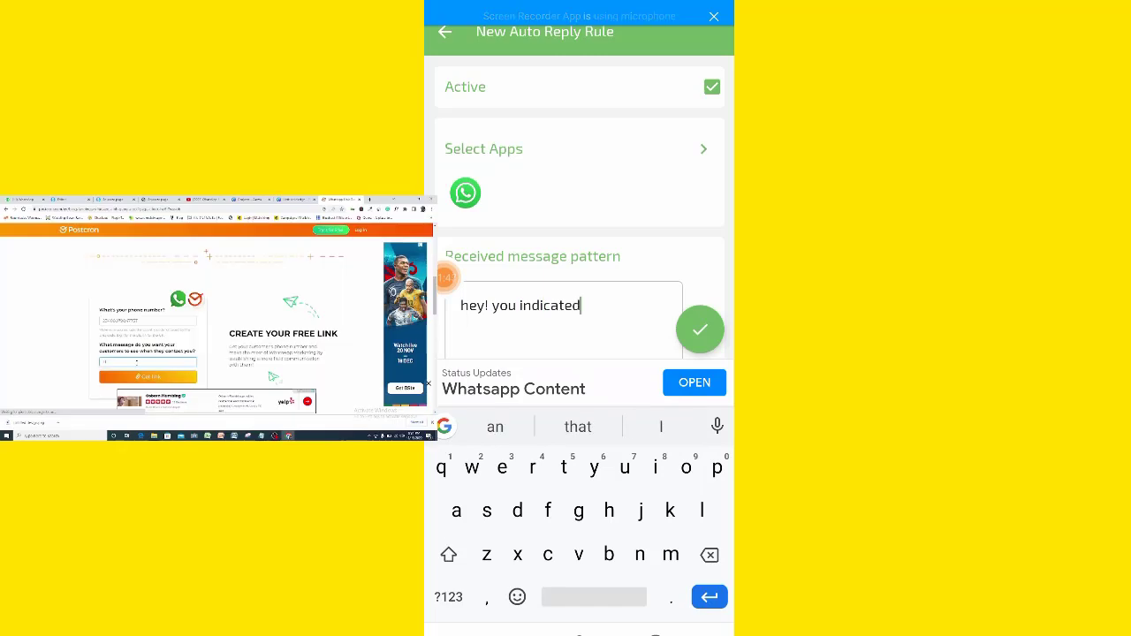
{"action": "type", "text": " your des"}
{"action": "key", "text": "BackSpace"}
{"action": "key", "text": "BackSpace"}
{"action": "key", "text": "BackSpace"}
{"action": "key", "text": "BackSpace"}
{"action": "key", "text": "BackSpace"}
{"action": "key", "text": "BackSpace"}
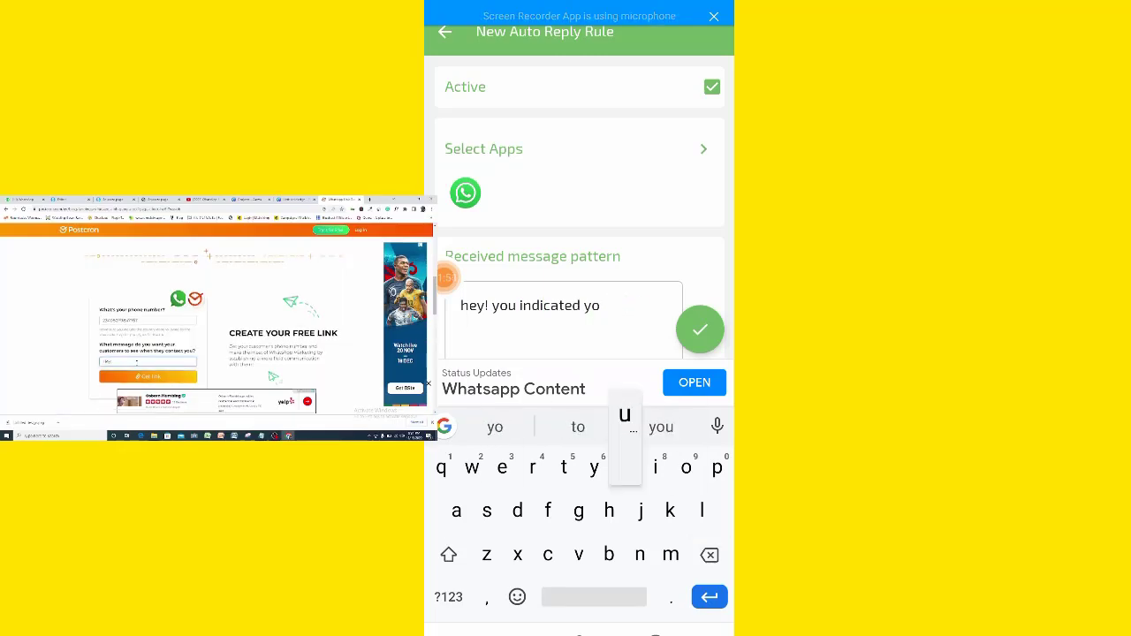
{"action": "type", "text": "ut desire to g"}
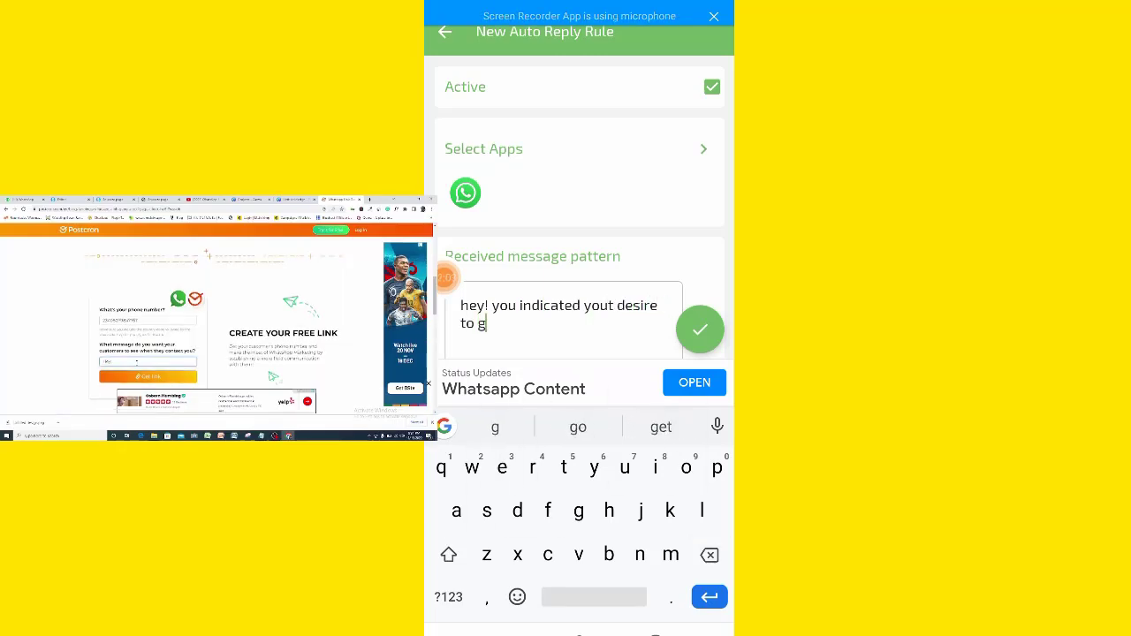
{"action": "type", "text": "et my free 7 f"}
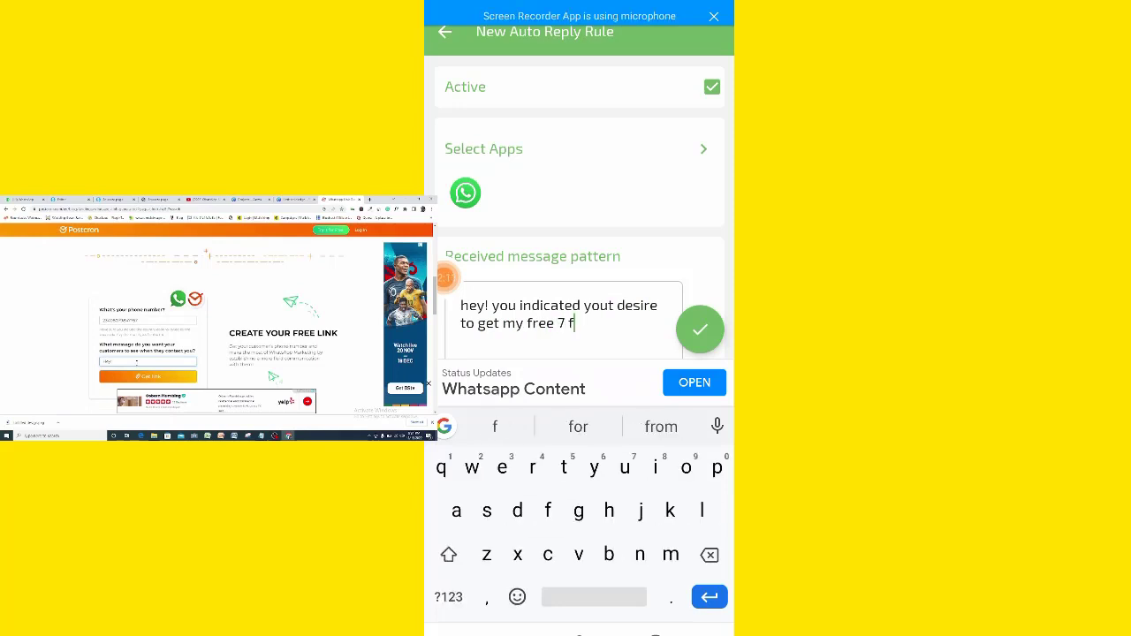
{"action": "type", "text": "un i deas "}
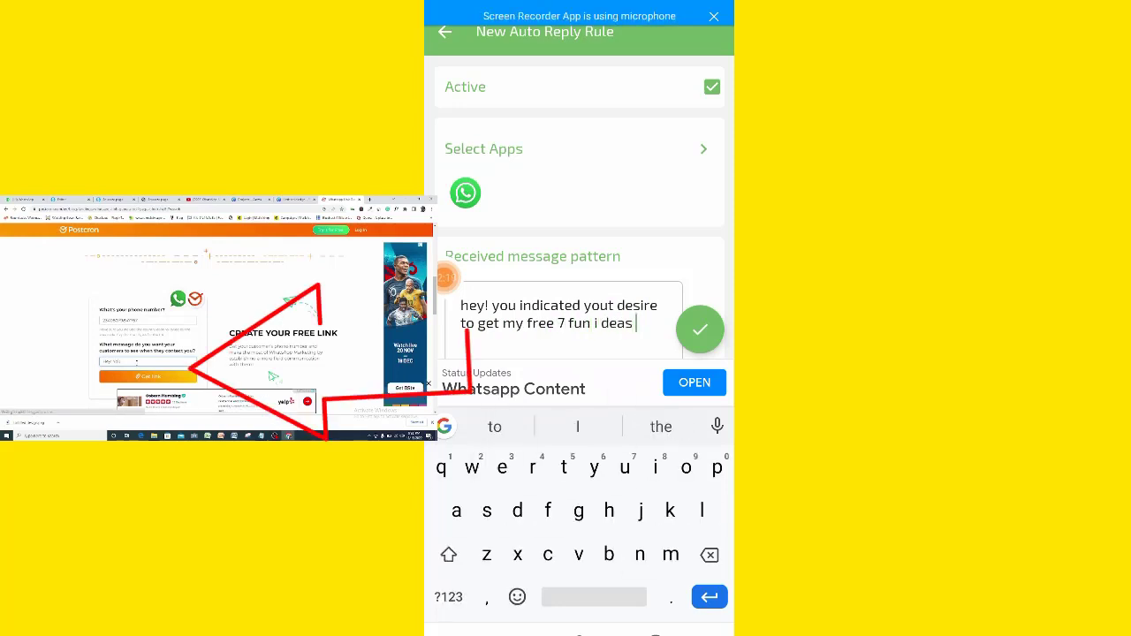
{"action": "type", "text": "to light up you"}
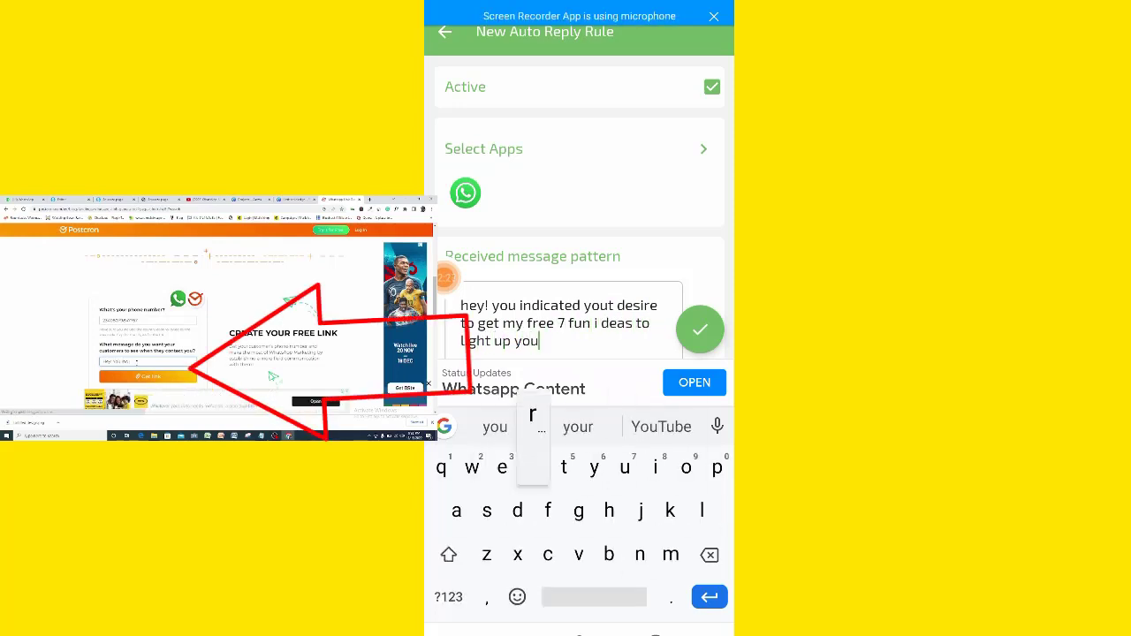
{"action": "type", "text": "r next birt"}
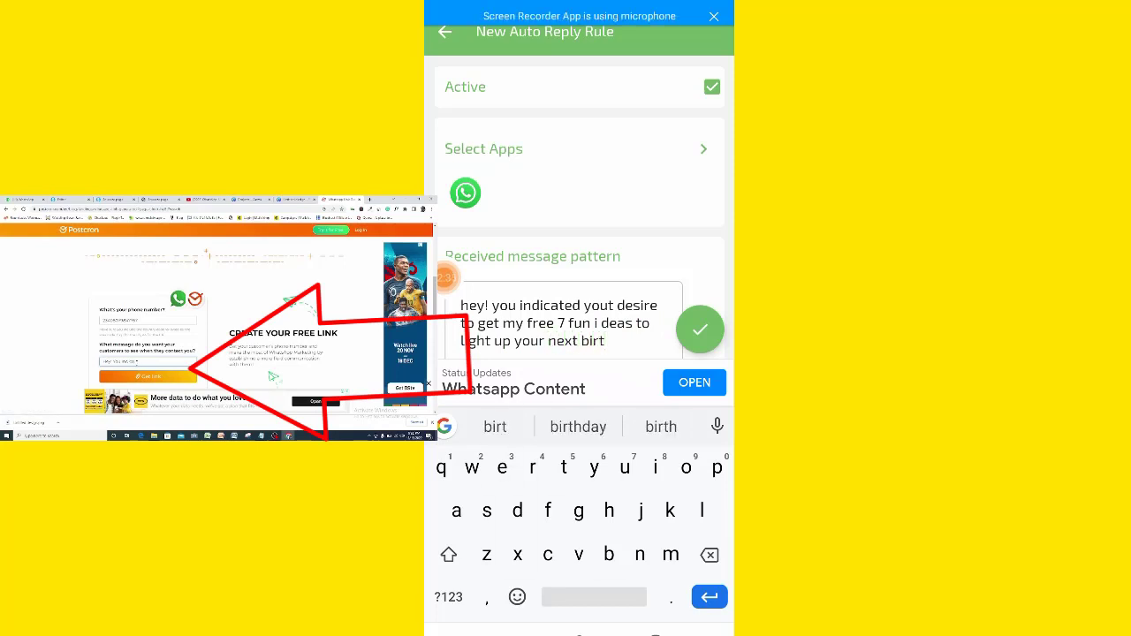
{"action": "type", "text": "hday ebook, se"}
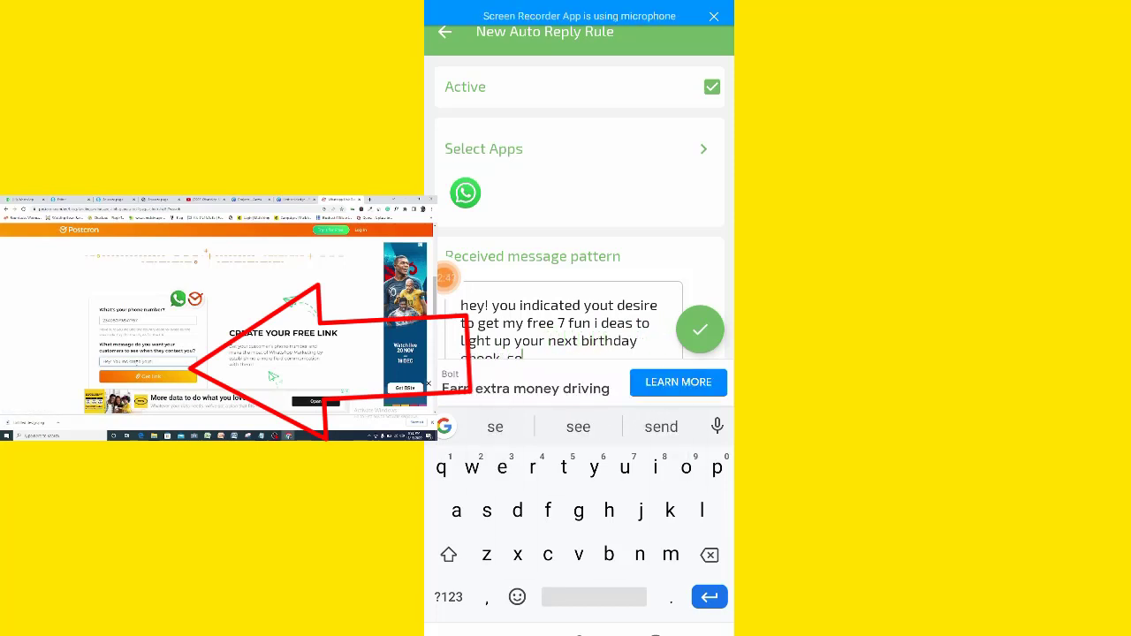
{"action": "type", "text": "nd me thi"}
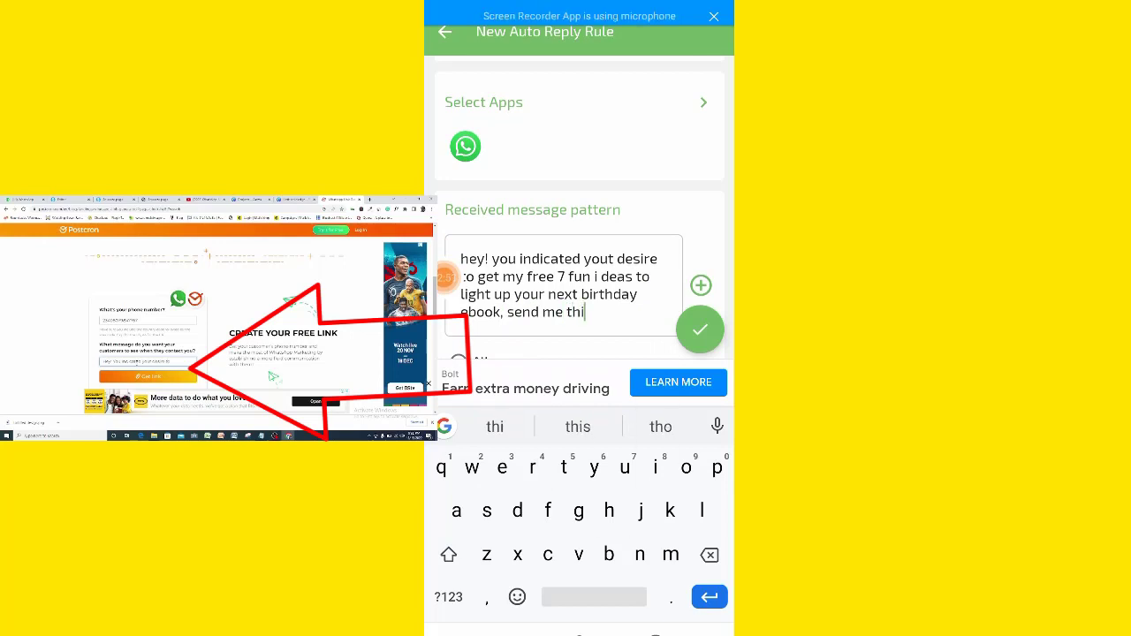
{"action": "type", "text": "s chat and il"}
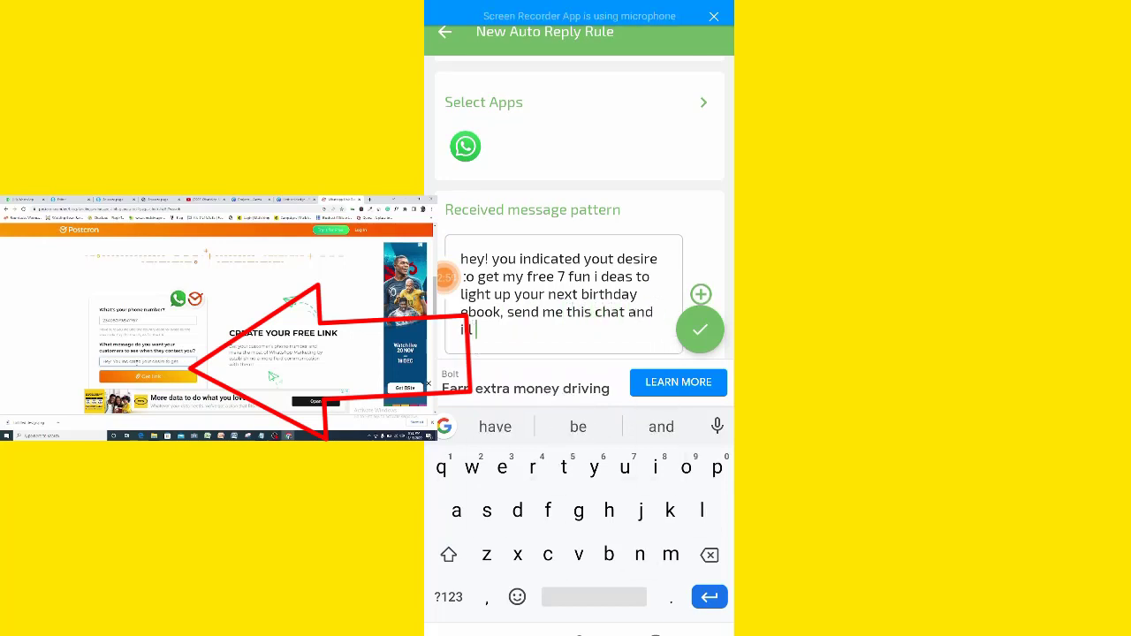
{"action": "left_click", "coordinate": [578, 426]}
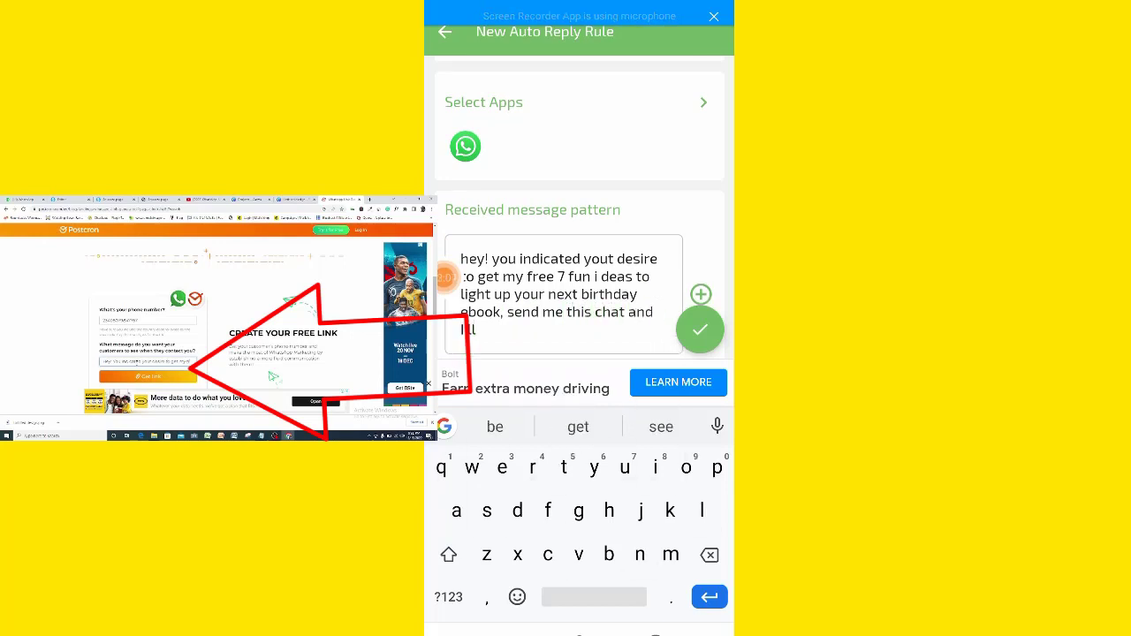
{"action": "type", "text": "give"}
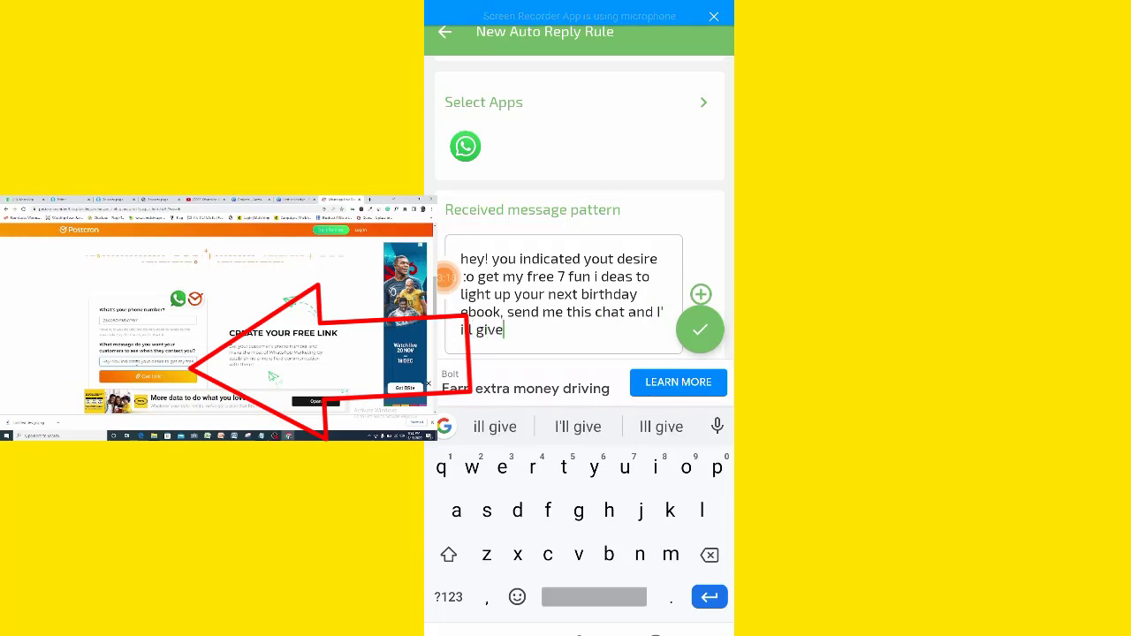
{"action": "type", "text": " it to you "}
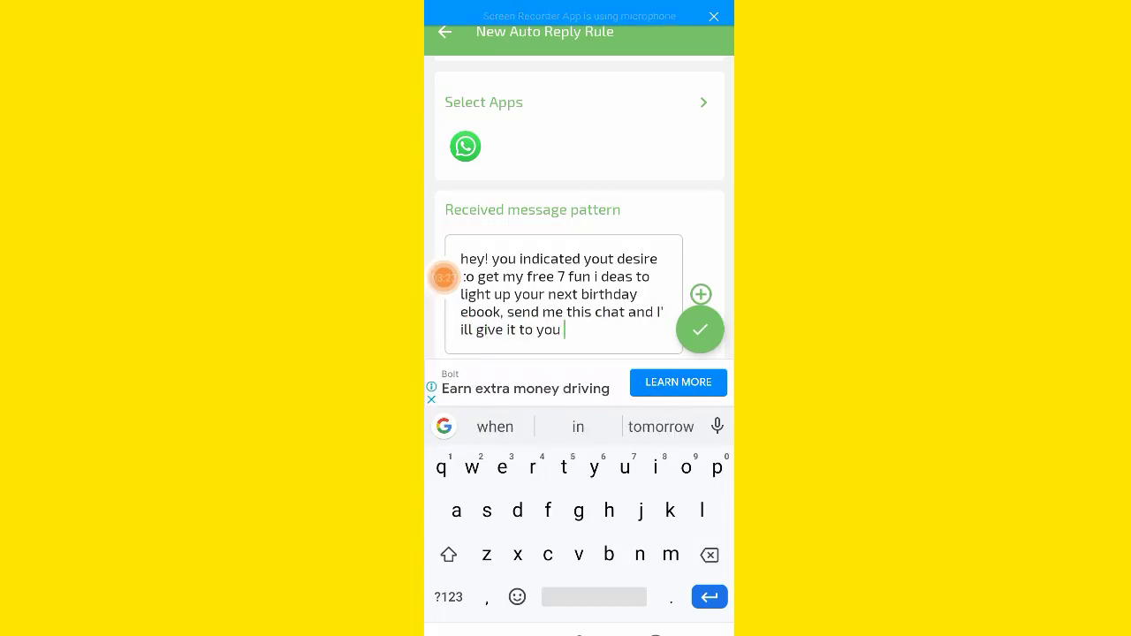
{"action": "type", "text": "immdiat"}
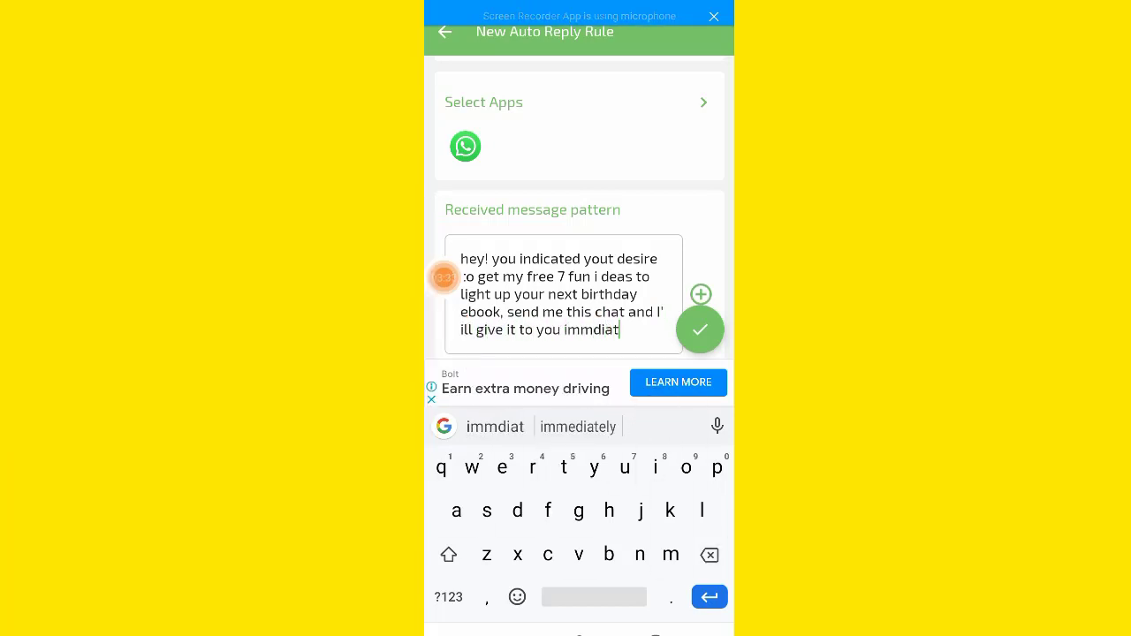
{"action": "type", "text": "ely"}
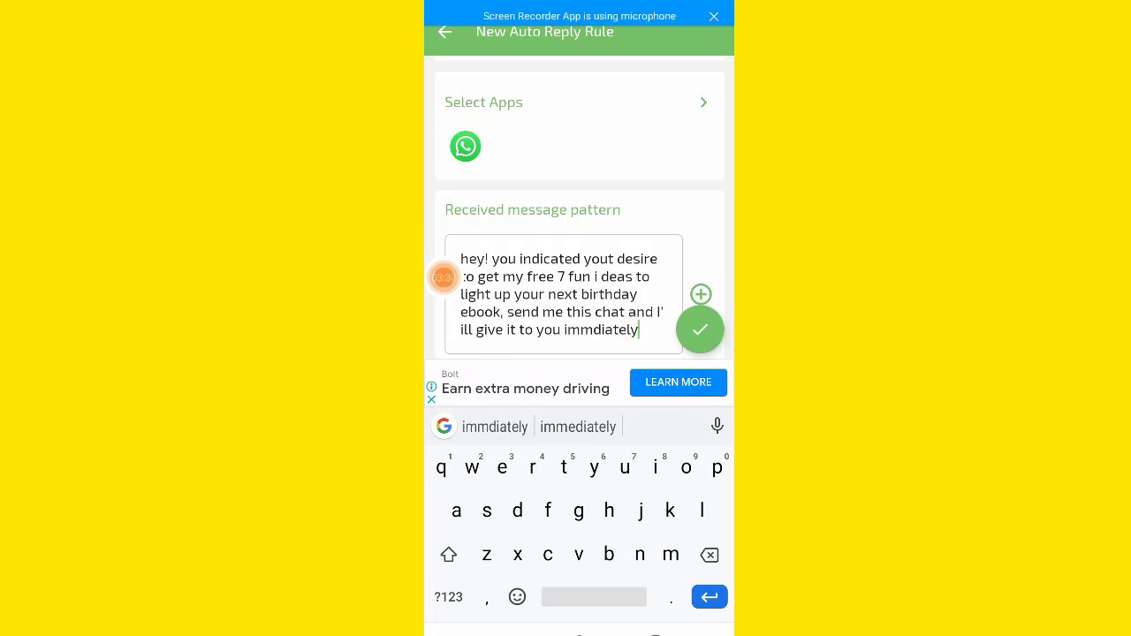
{"action": "left_click", "coordinate": [700, 329]}
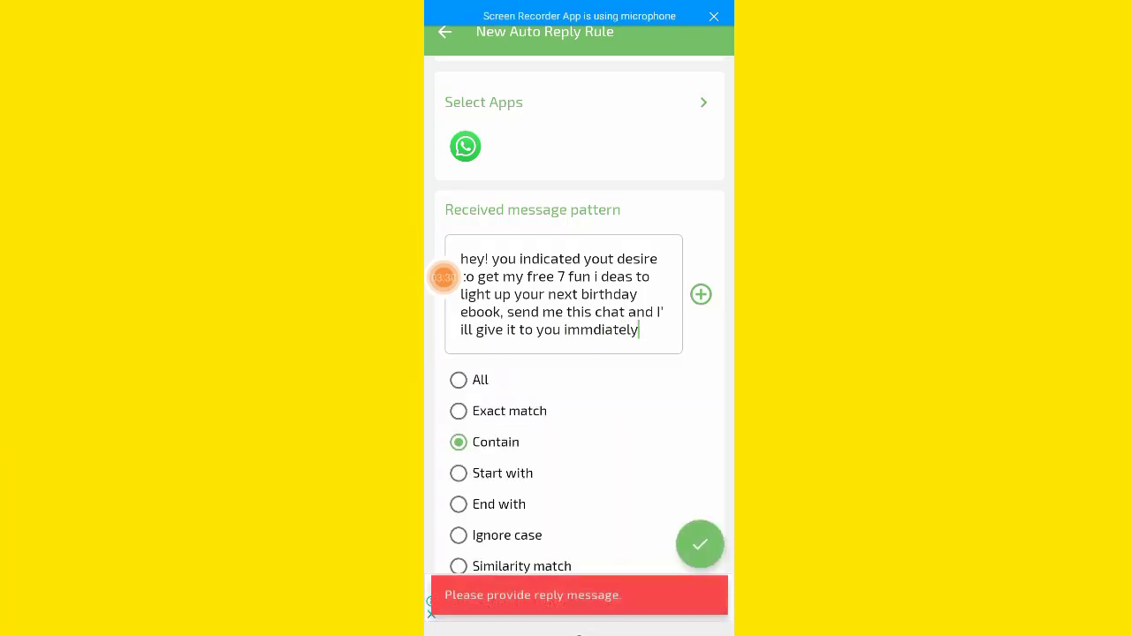
Change the rule's match type from Contain to Exact match and select the Reply message field
{"action": "scroll", "coordinate": [578, 354], "scroll_direction": "down", "scroll_amount": 2}
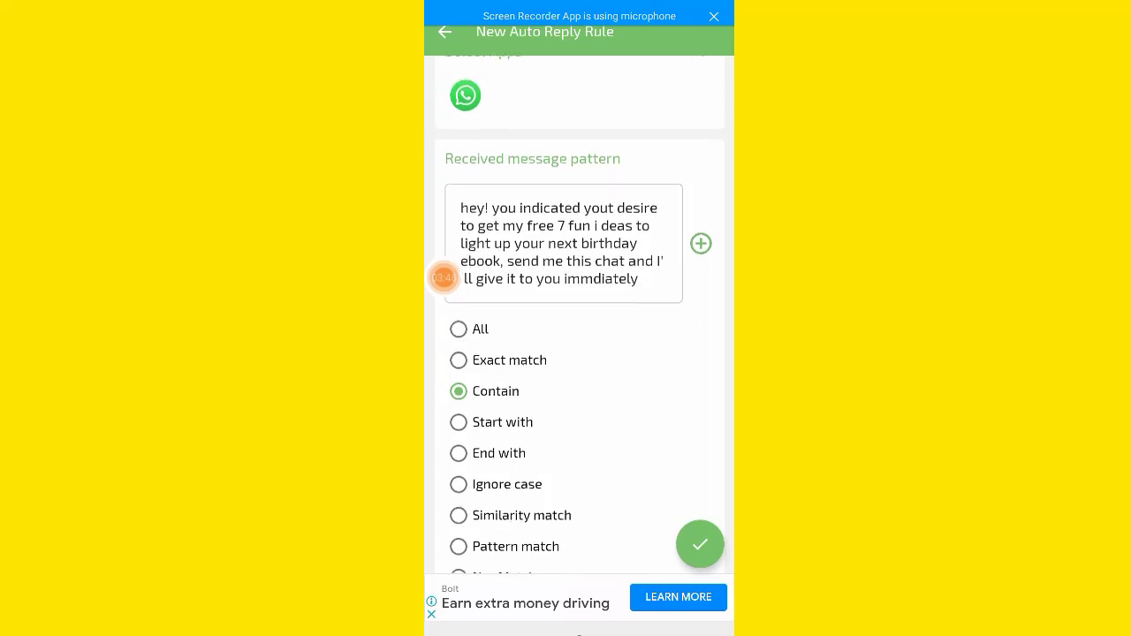
{"action": "scroll", "coordinate": [580, 314], "scroll_direction": "up", "scroll_amount": 1}
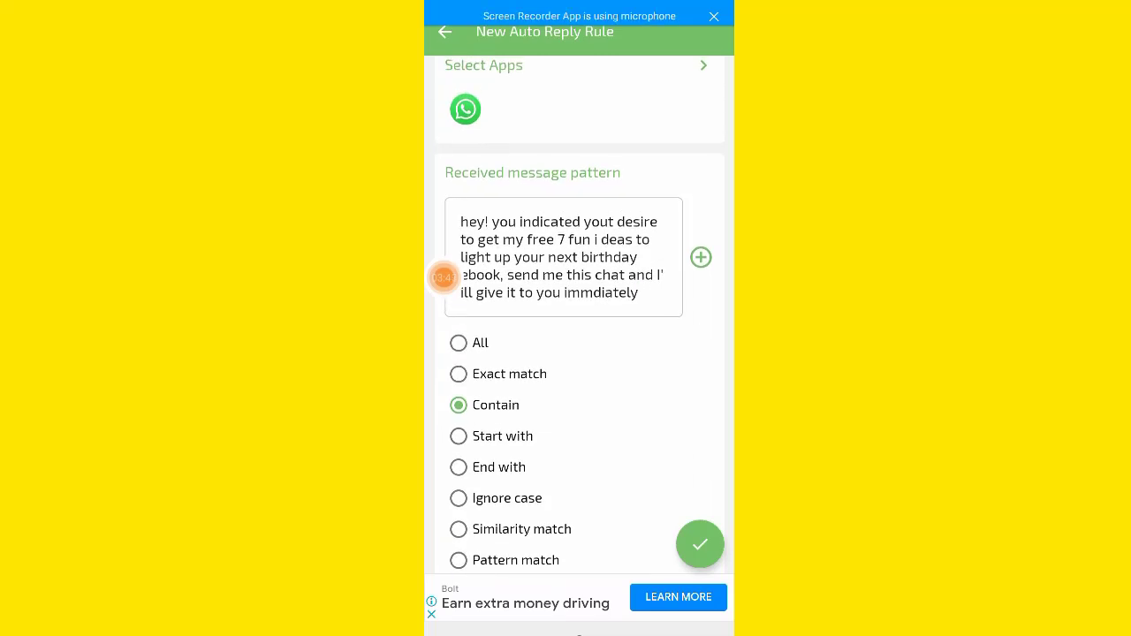
{"action": "left_click", "coordinate": [459, 374]}
{"action": "scroll", "coordinate": [580, 317], "scroll_direction": "down", "scroll_amount": 2}
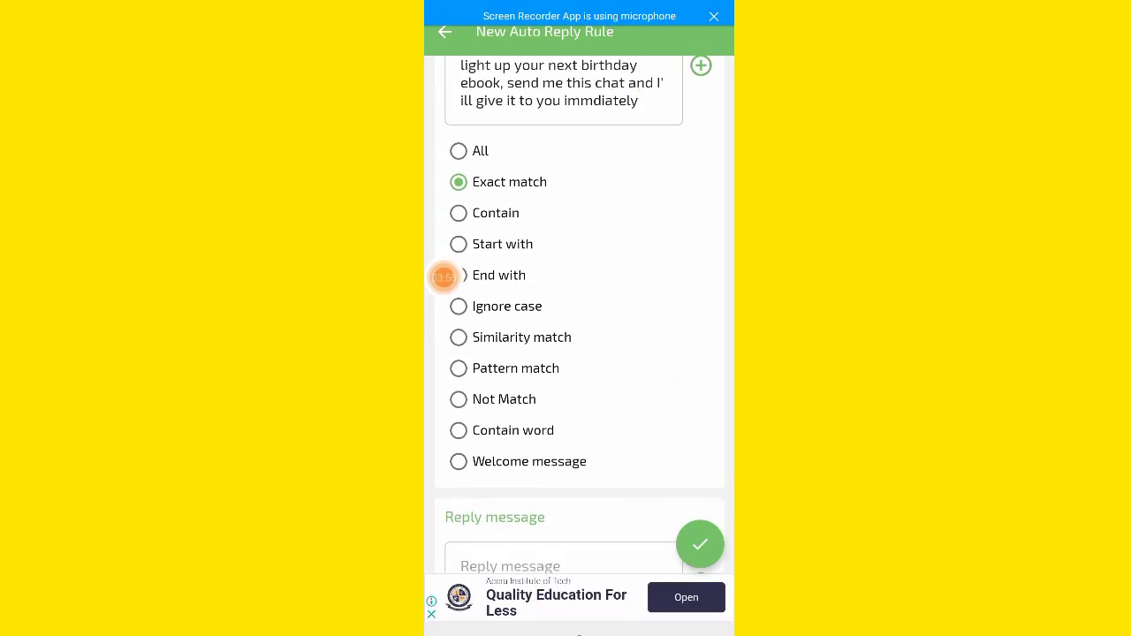
{"action": "scroll", "coordinate": [444, 277], "scroll_direction": "down", "scroll_amount": 5}
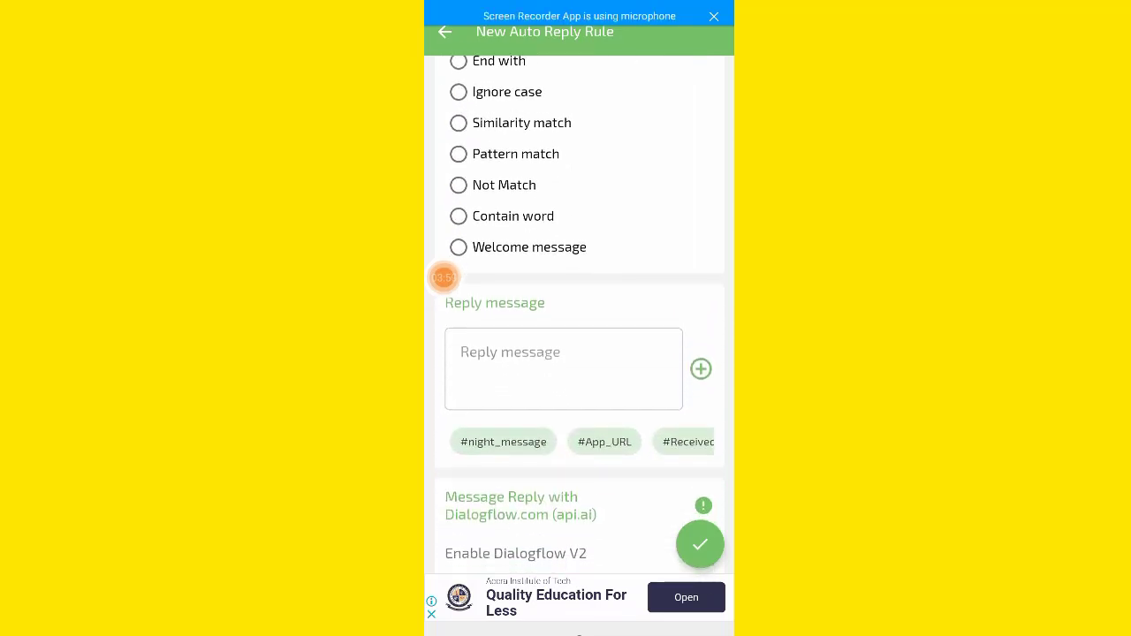
{"action": "left_click", "coordinate": [463, 352]}
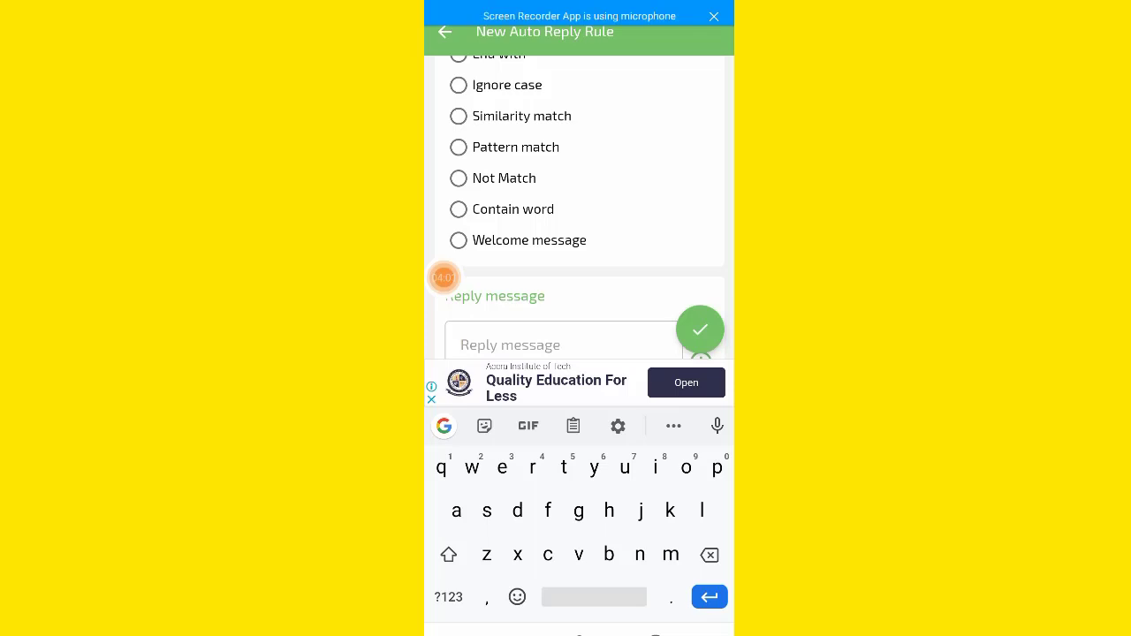
Type the reply 'Thanks for showing interest, click this link'
{"action": "key", "text": "shift"}
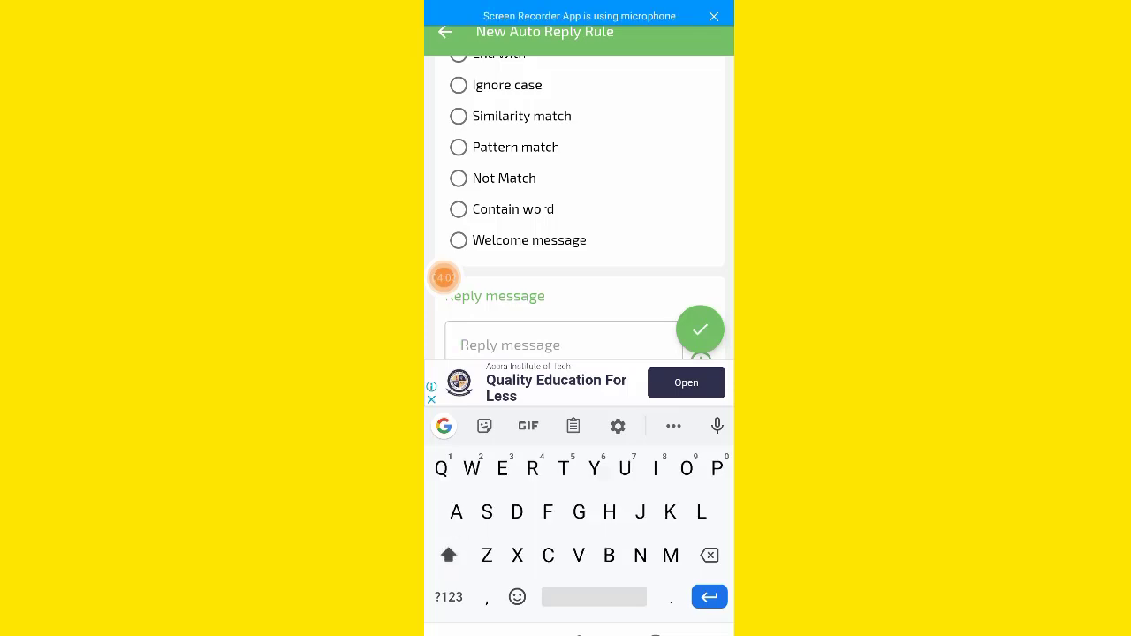
{"action": "type", "text": "Tha"}
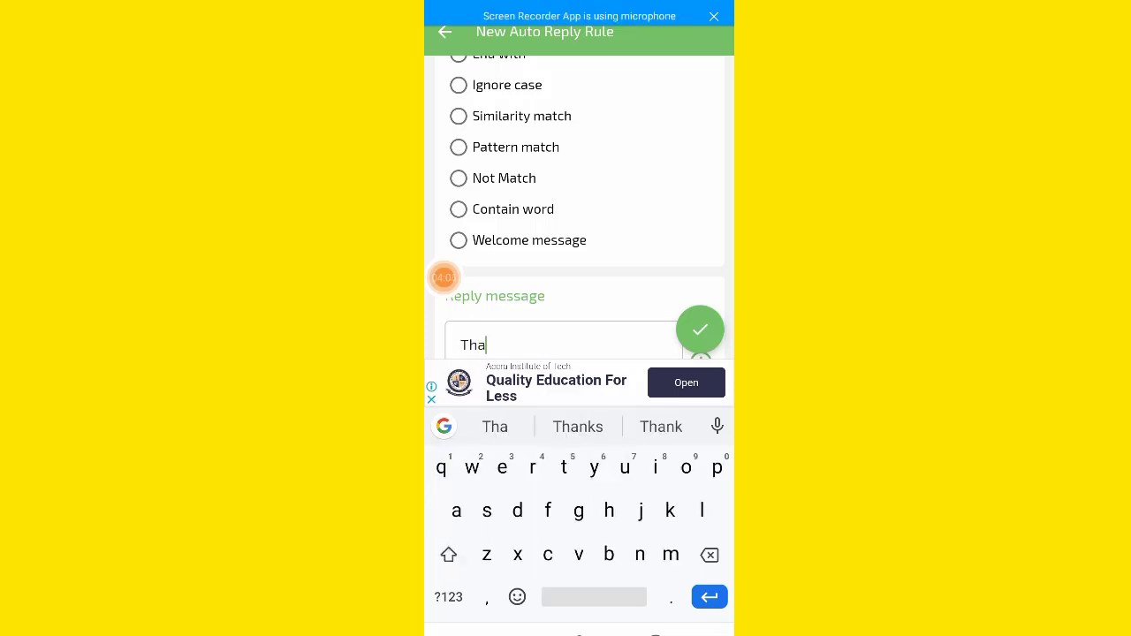
{"action": "left_click", "coordinate": [578, 427]}
{"action": "type", "text": "for"}
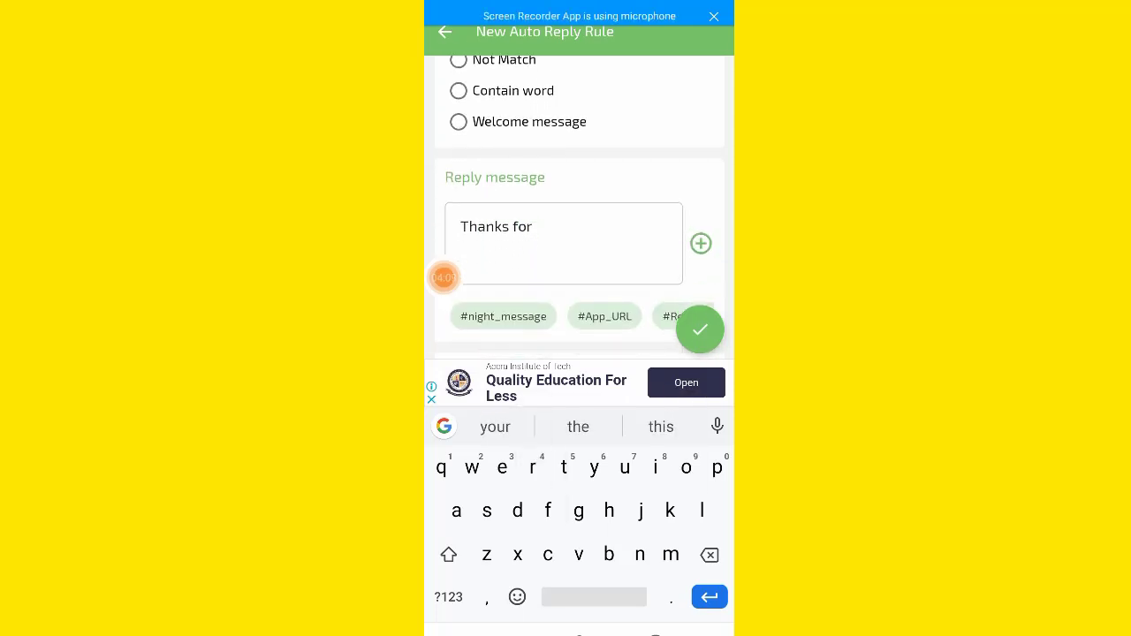
{"action": "type", "text": " sho"}
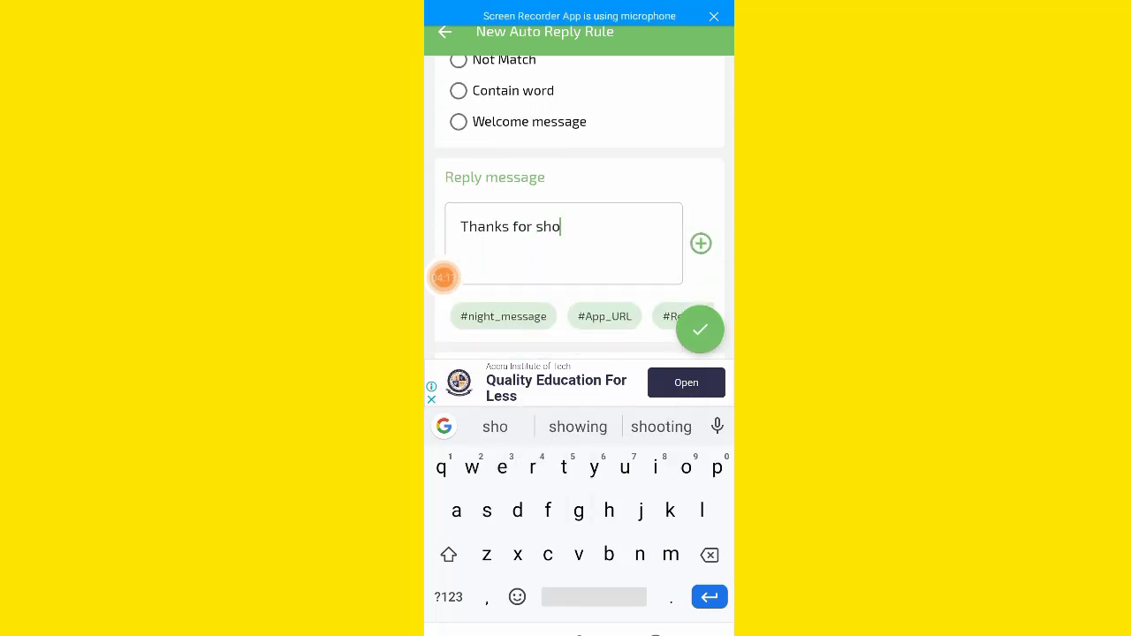
{"action": "type", "text": "wing in"}
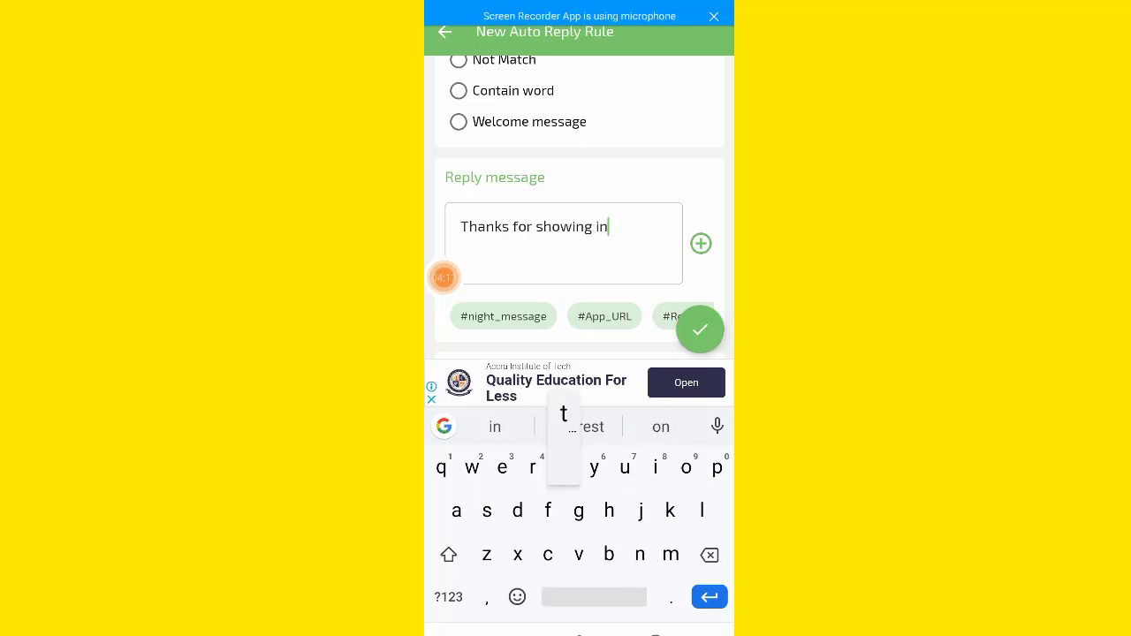
{"action": "type", "text": "terest"}
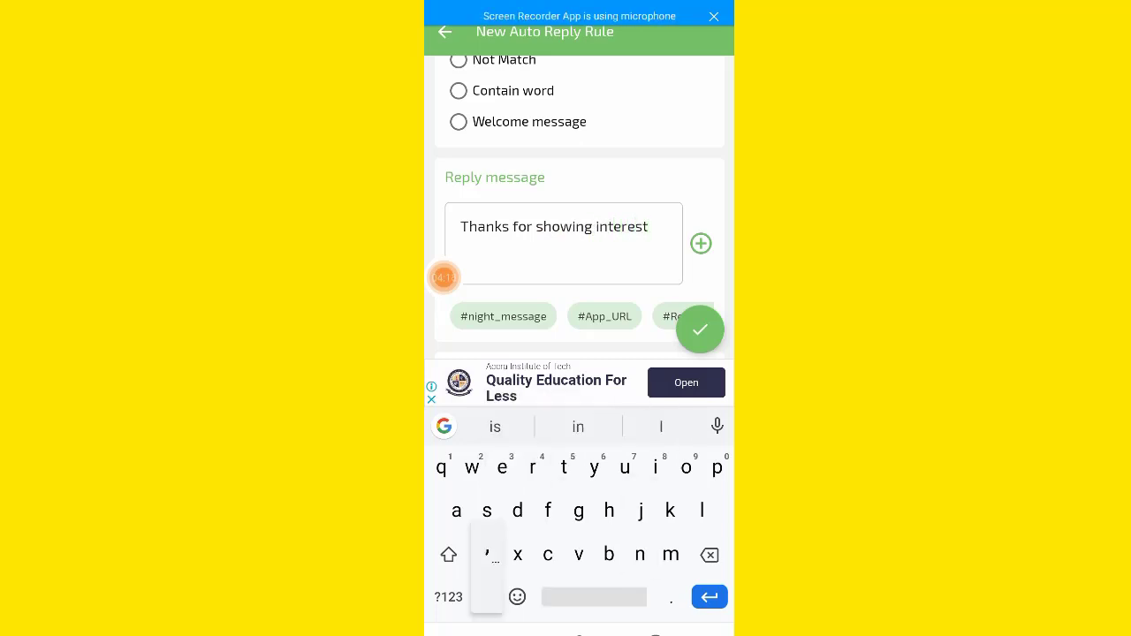
{"action": "type", "text": ", cli"}
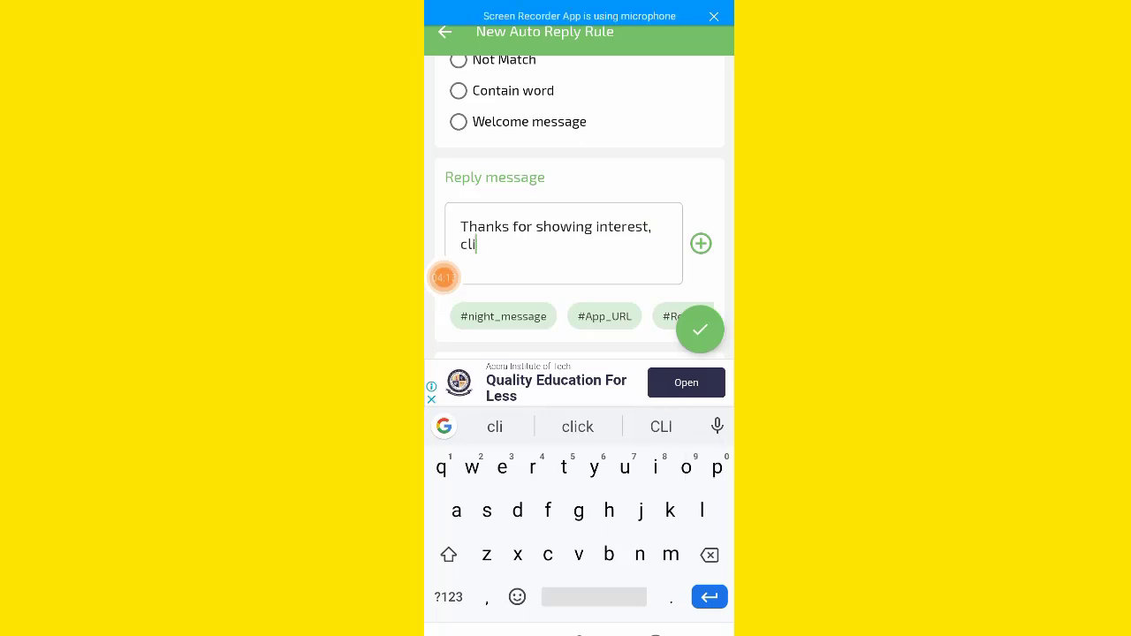
{"action": "type", "text": "ck this l"}
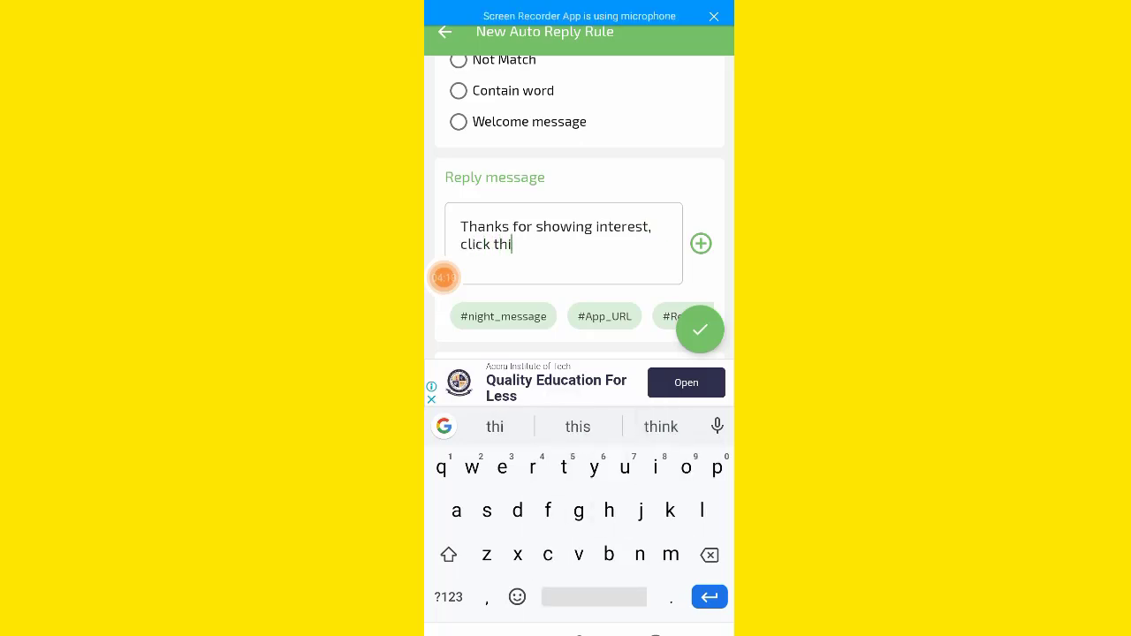
{"action": "type", "text": "ink"}
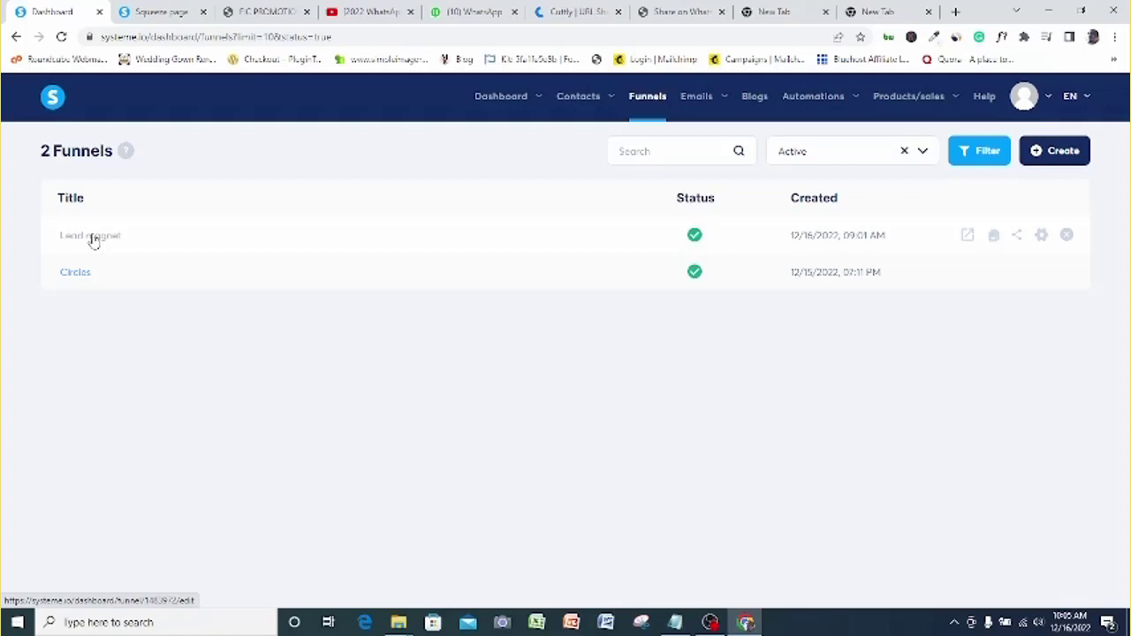
Open the Lead magnet funnel and copy its squeeze page URL
{"action": "left_click", "coordinate": [93, 237]}
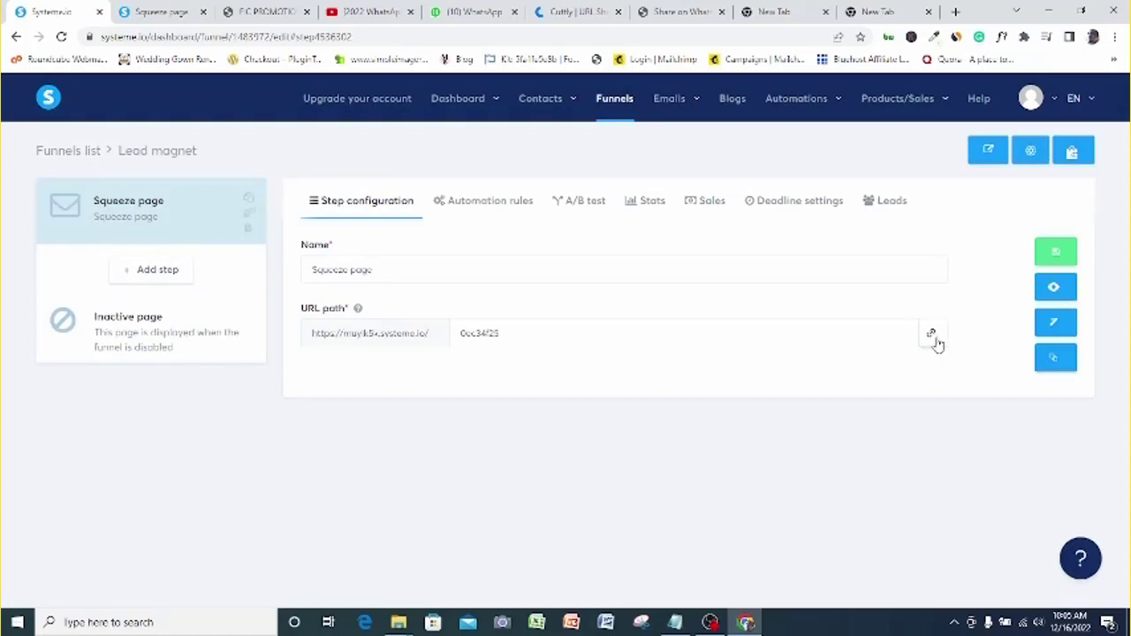
{"action": "left_click", "coordinate": [933, 337]}
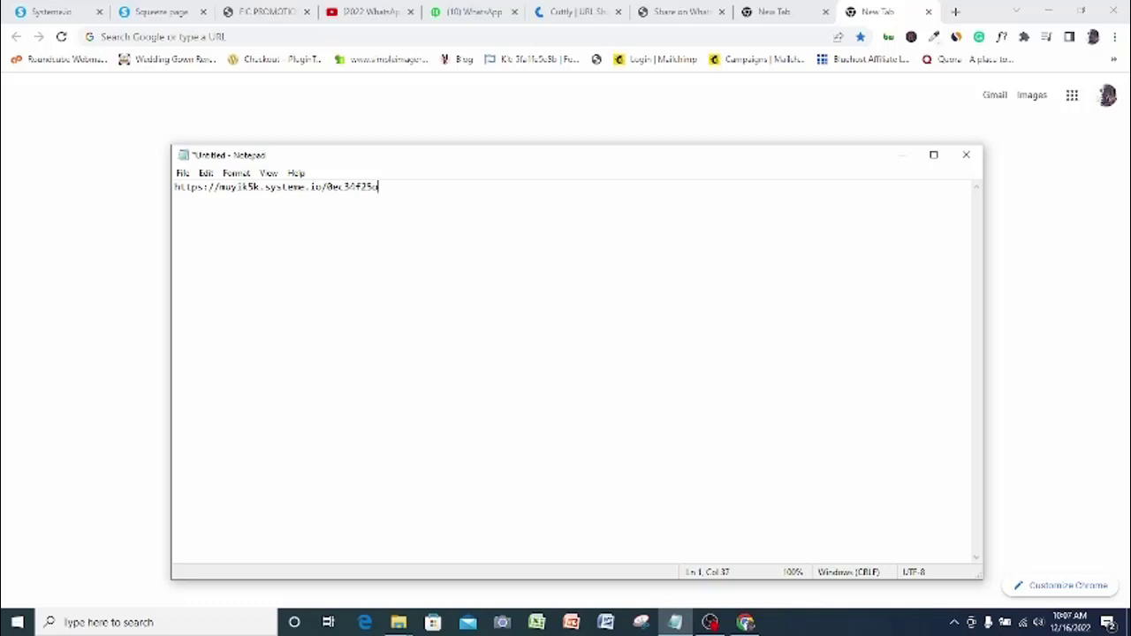
Delete the trailing space after the pasted URL in Notepad
{"action": "key", "text": "BackSpace"}
{"action": "key", "text": "BackSpace"}
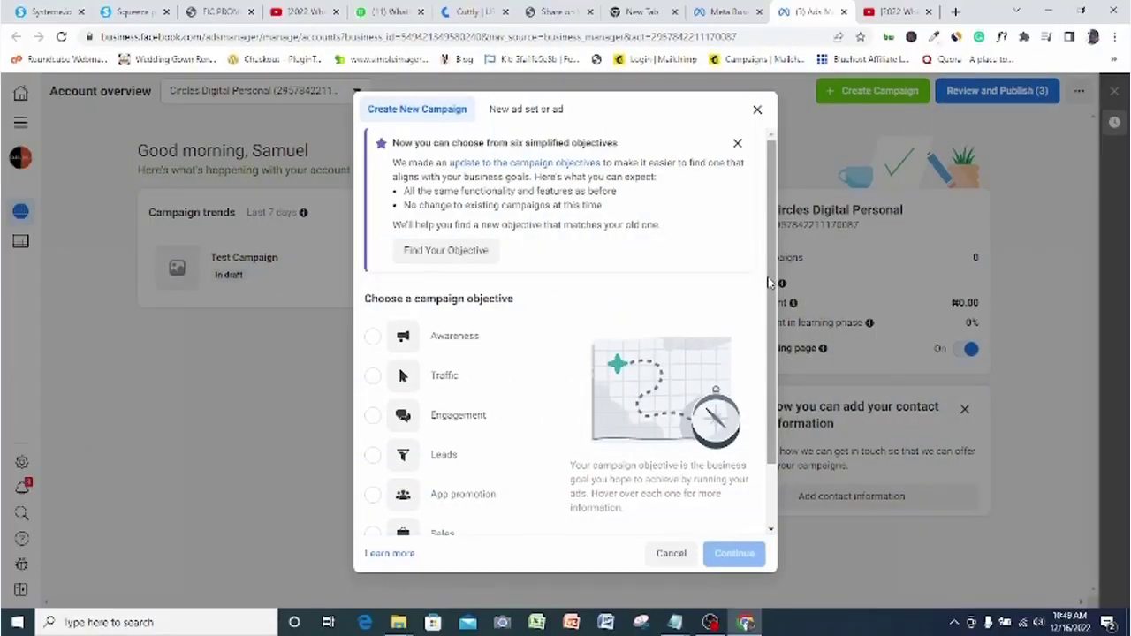
Create a new campaign with the Leads objective
{"action": "left_click_drag", "start_coordinate": [769, 283], "coordinate": [769, 334]}
{"action": "mouse_move", "coordinate": [461, 409]}
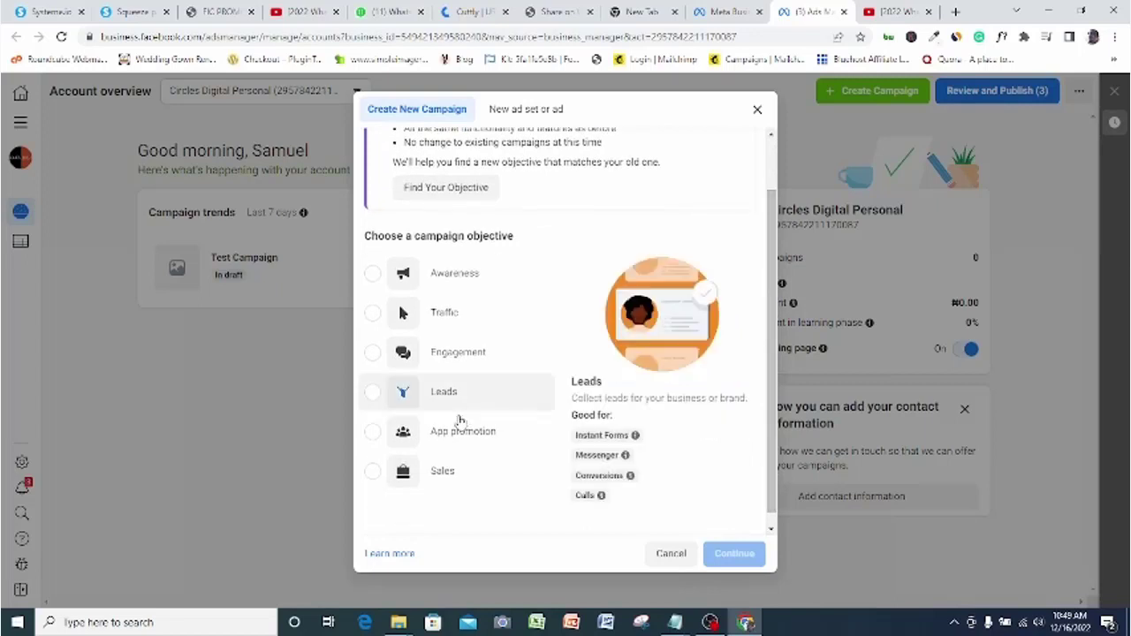
{"action": "left_click", "coordinate": [374, 397]}
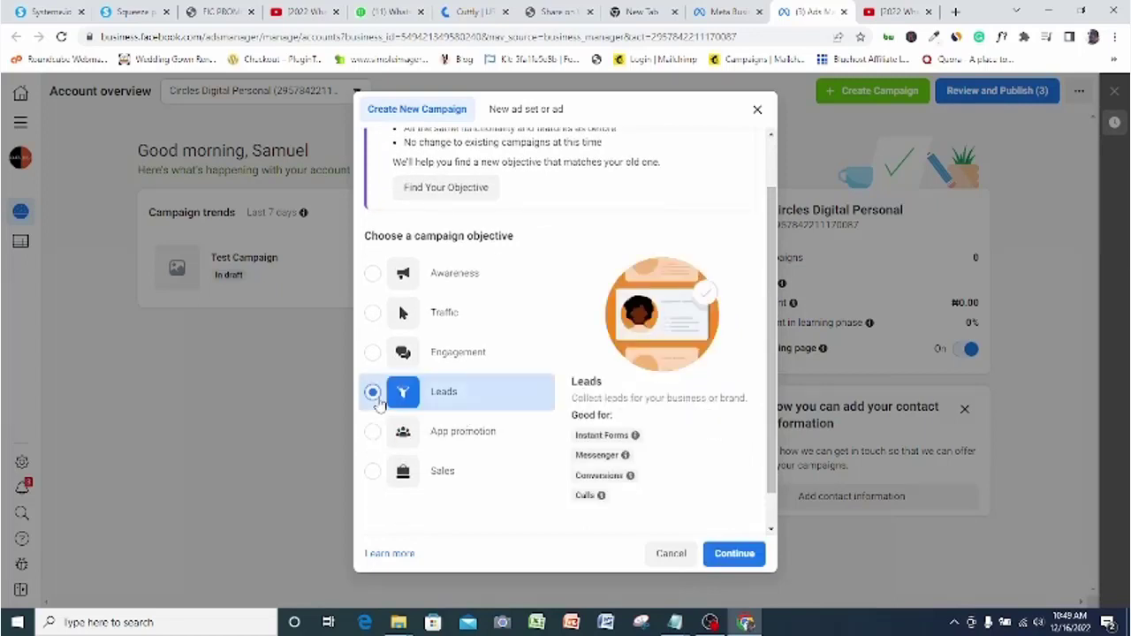
{"action": "left_click", "coordinate": [732, 554]}
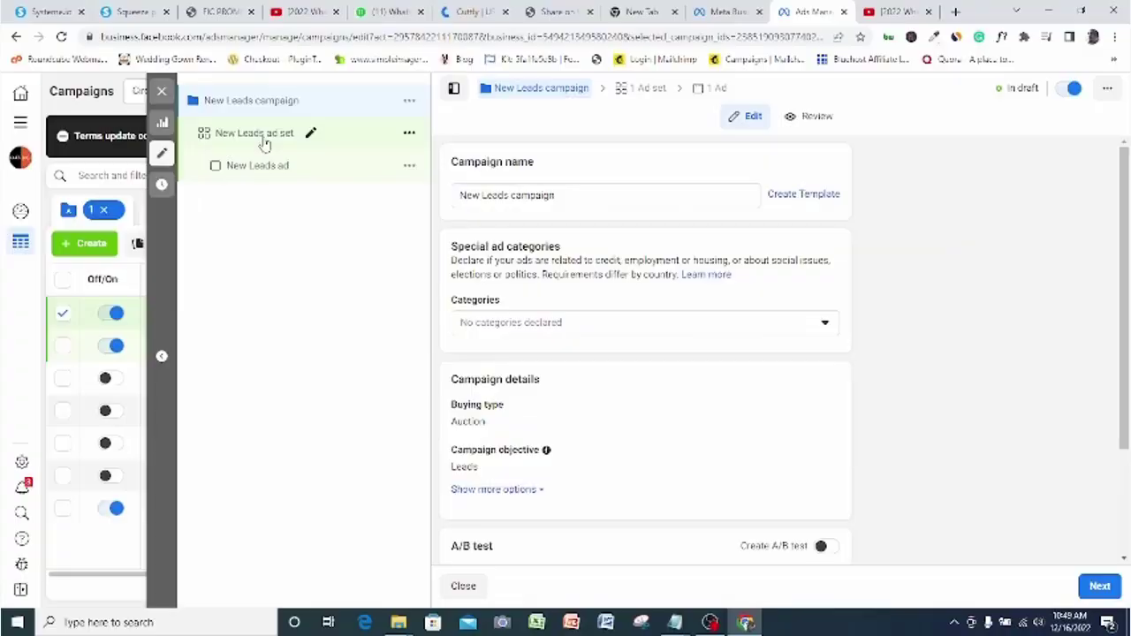
Open the New Leads ad set and switch its conversion location to Website
{"action": "left_click", "coordinate": [256, 134]}
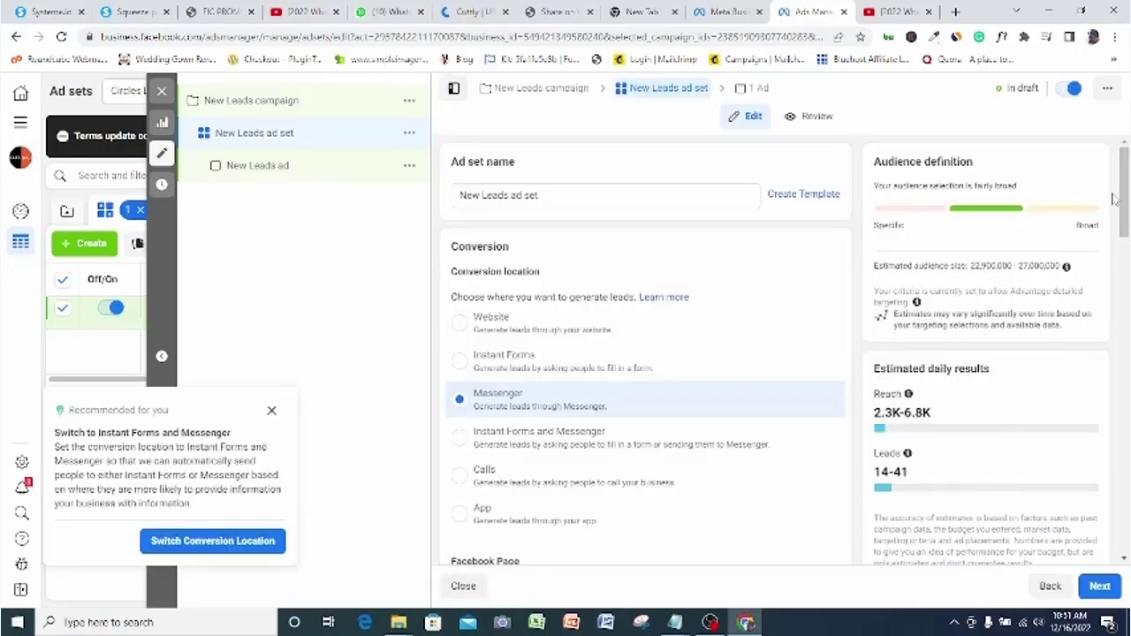
{"action": "left_click", "coordinate": [537, 195]}
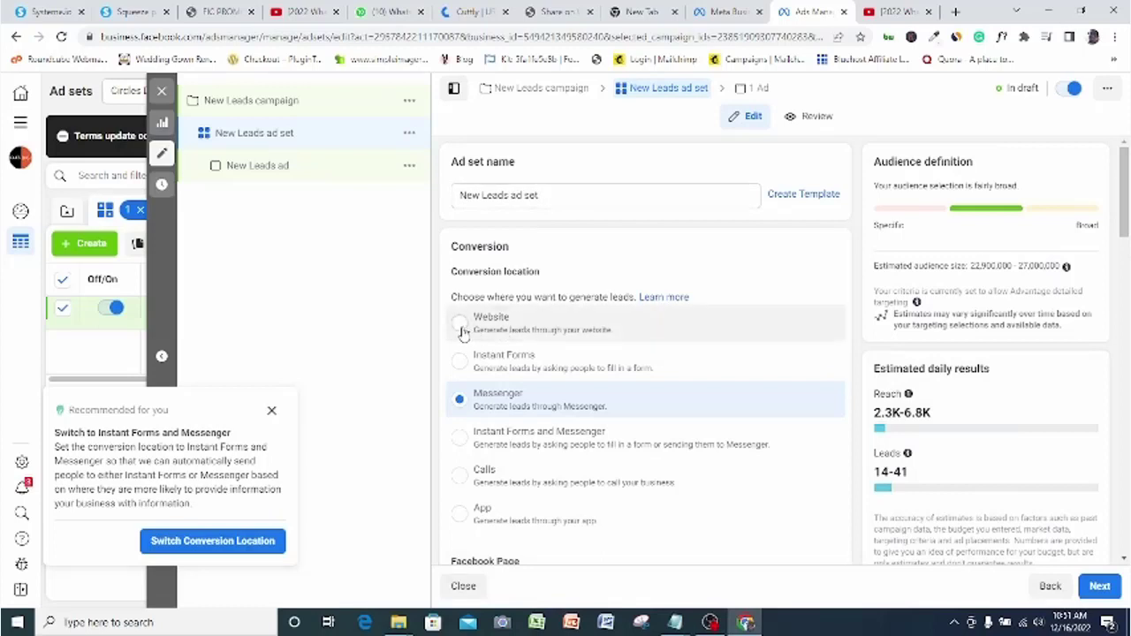
{"action": "left_click", "coordinate": [460, 324]}
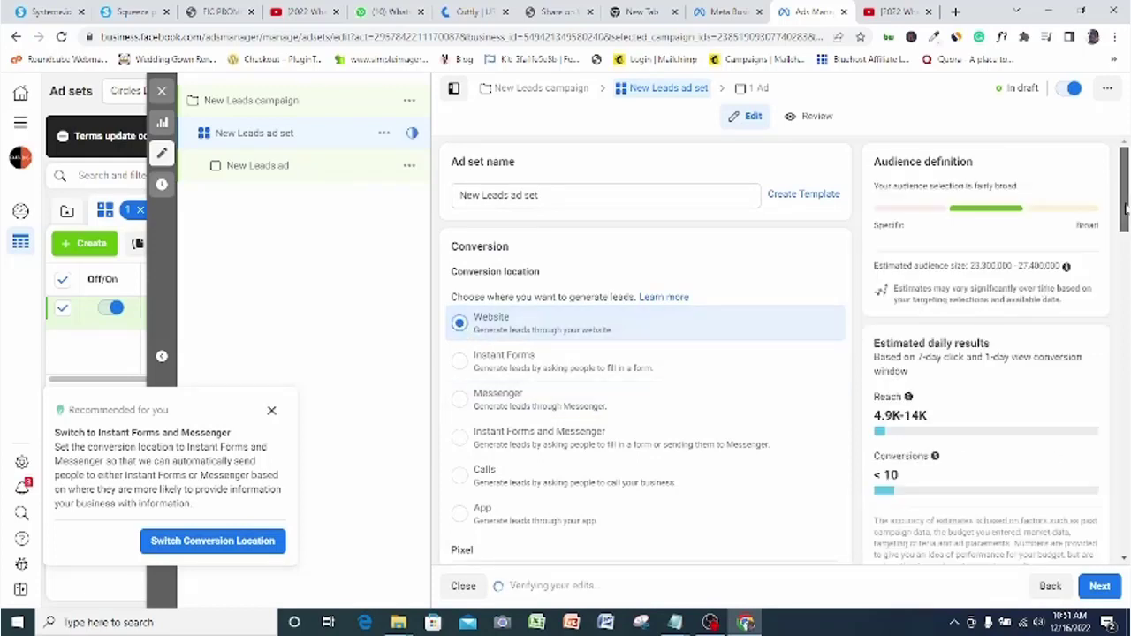
{"action": "left_click_drag", "start_coordinate": [1125, 215], "coordinate": [1125, 277]}
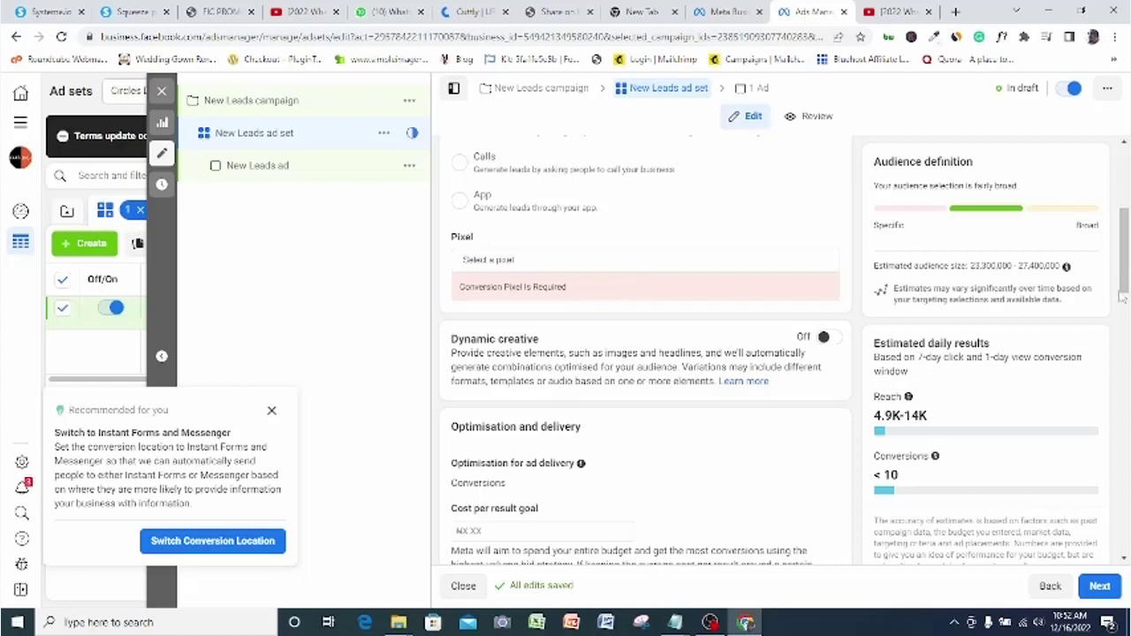
{"action": "left_click_drag", "start_coordinate": [1126, 265], "coordinate": [1126, 375]}
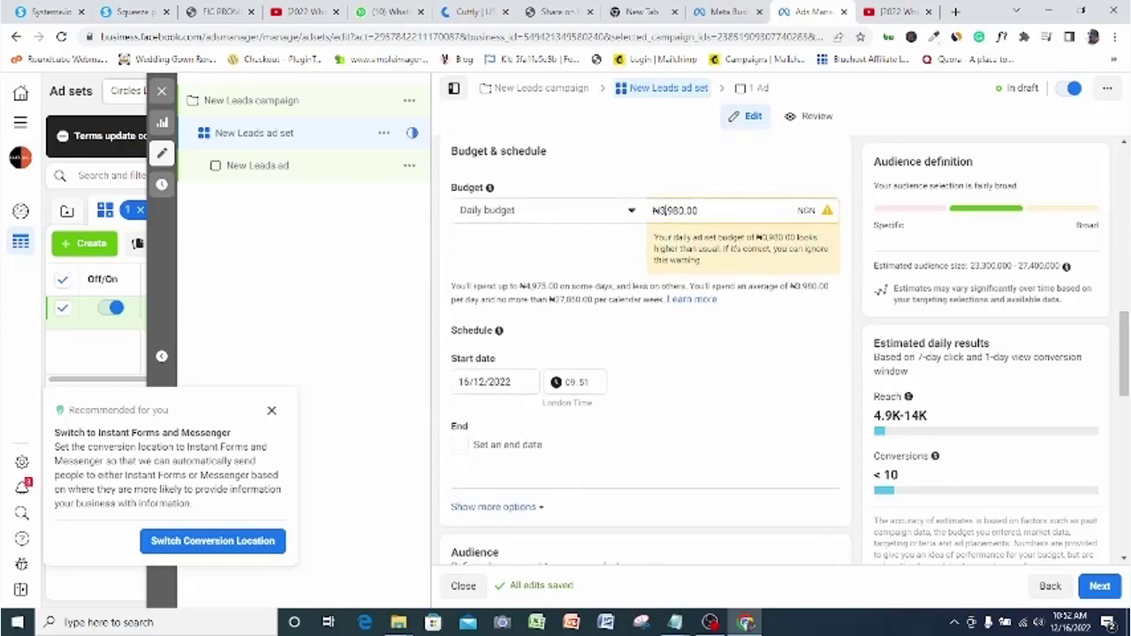
Lower the ad set's daily budget from ₦3,980.00 to ₦1,980.00
{"action": "key", "text": "BackSpace"}
{"action": "type", "text": "1"}
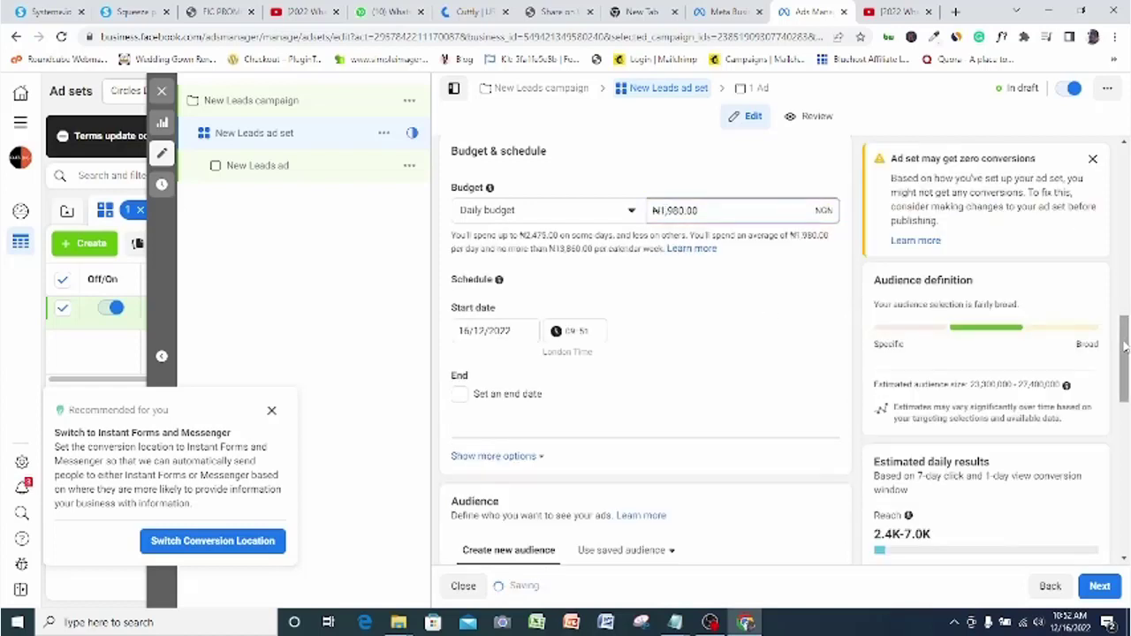
{"action": "left_click_drag", "start_coordinate": [1125, 346], "coordinate": [1124, 423]}
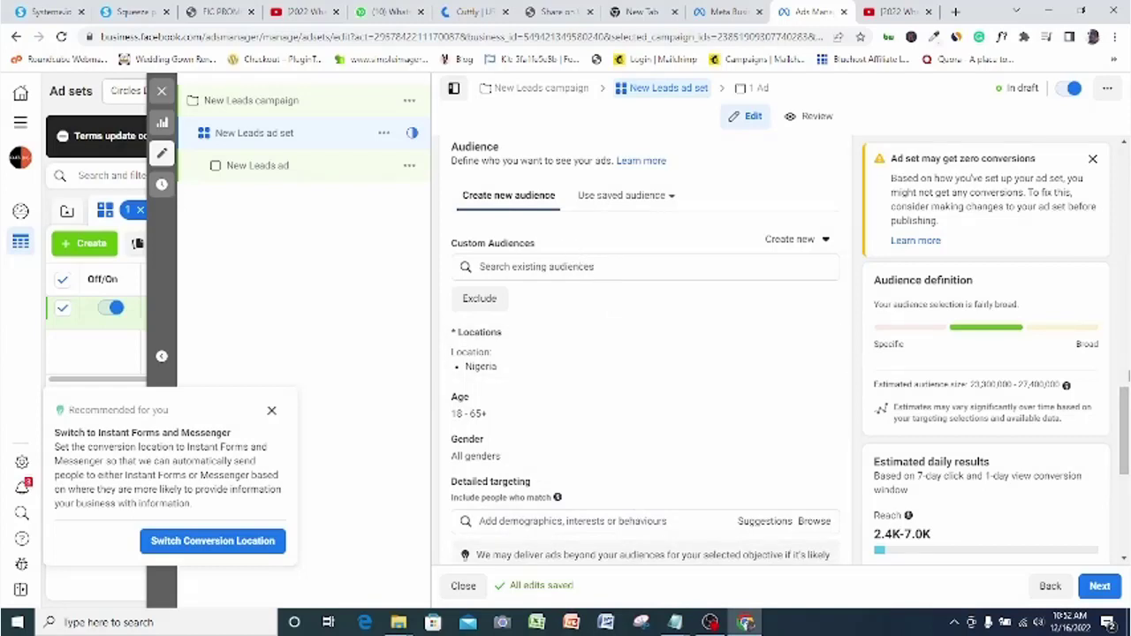
Remove Nigeria from the ad set locations and add Lagos as a target location
{"action": "left_click_drag", "start_coordinate": [1125, 403], "coordinate": [1124, 397]}
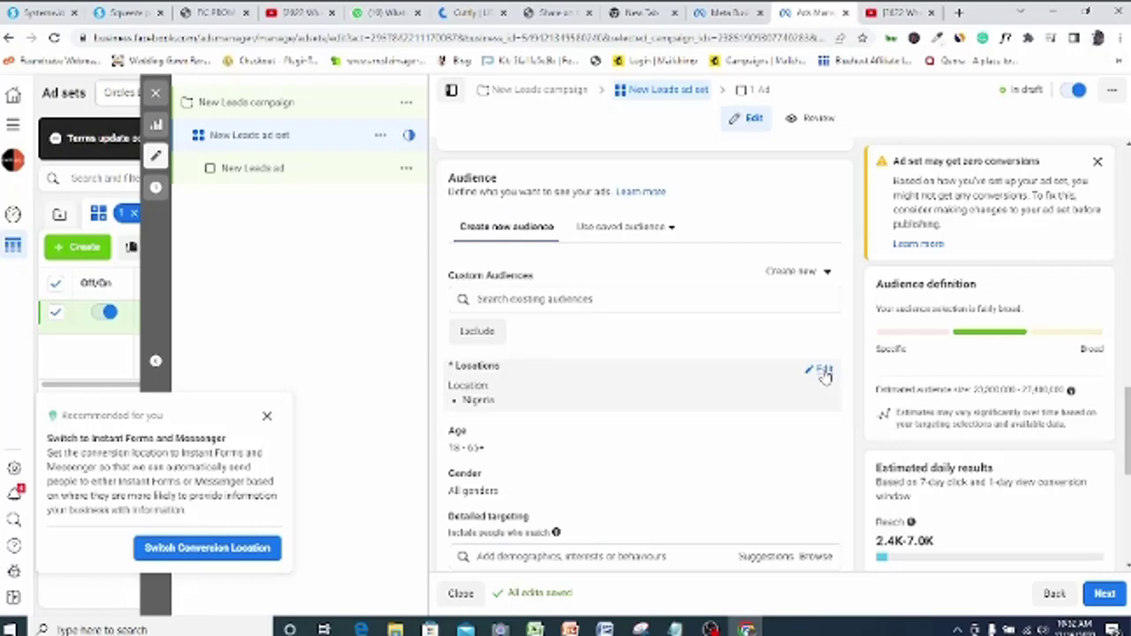
{"action": "left_click", "coordinate": [822, 372]}
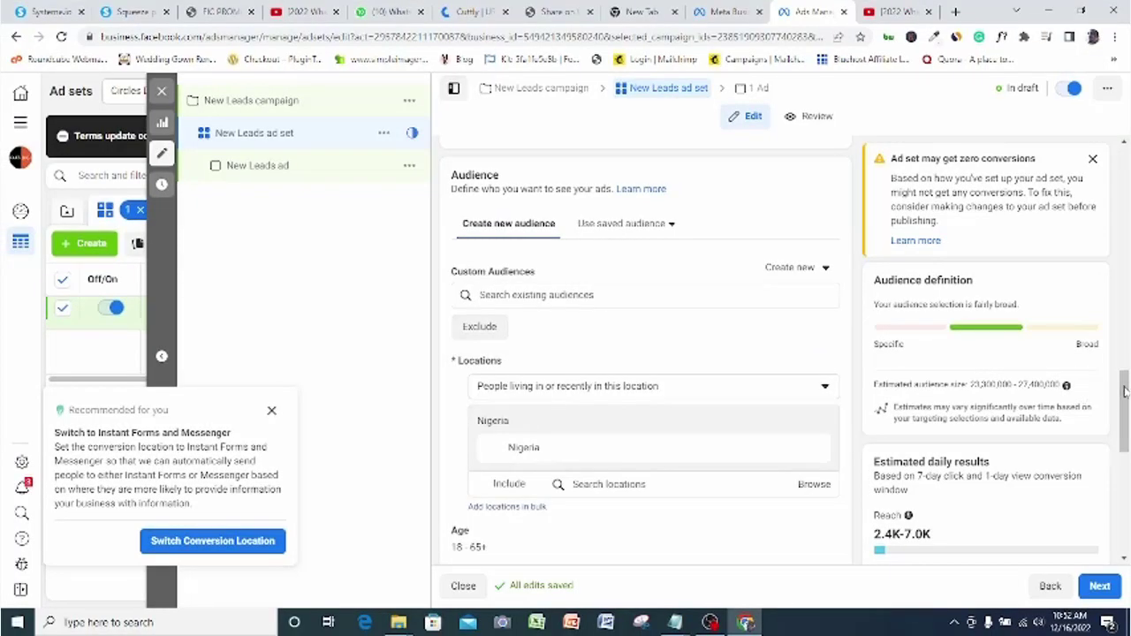
{"action": "scroll", "coordinate": [1124, 395], "scroll_direction": "down", "scroll_amount": 3}
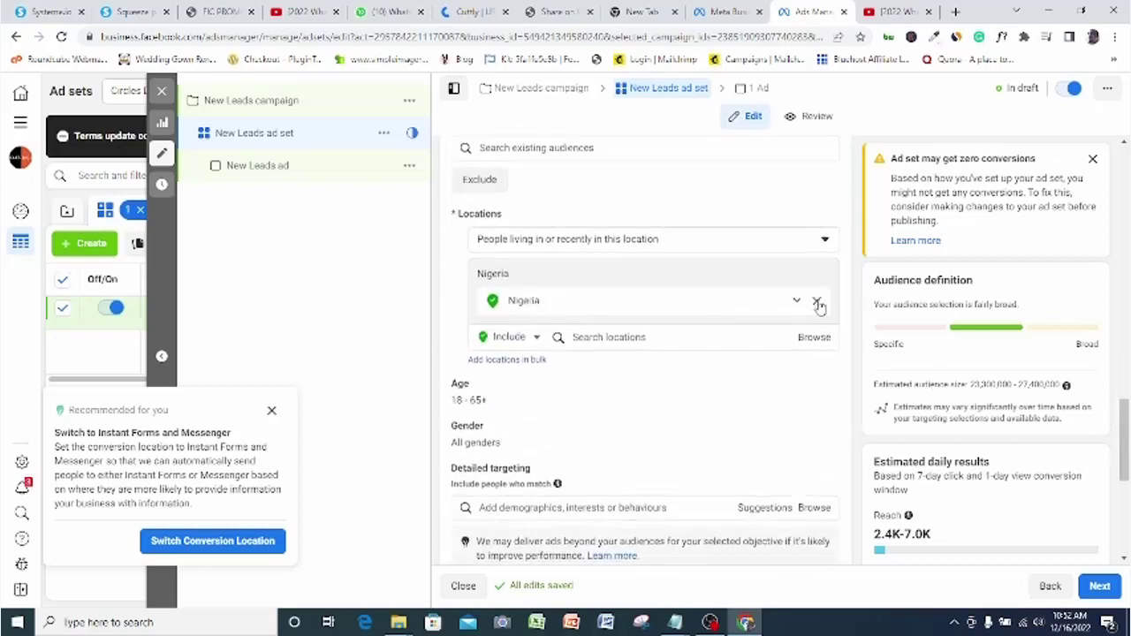
{"action": "left_click", "coordinate": [817, 302]}
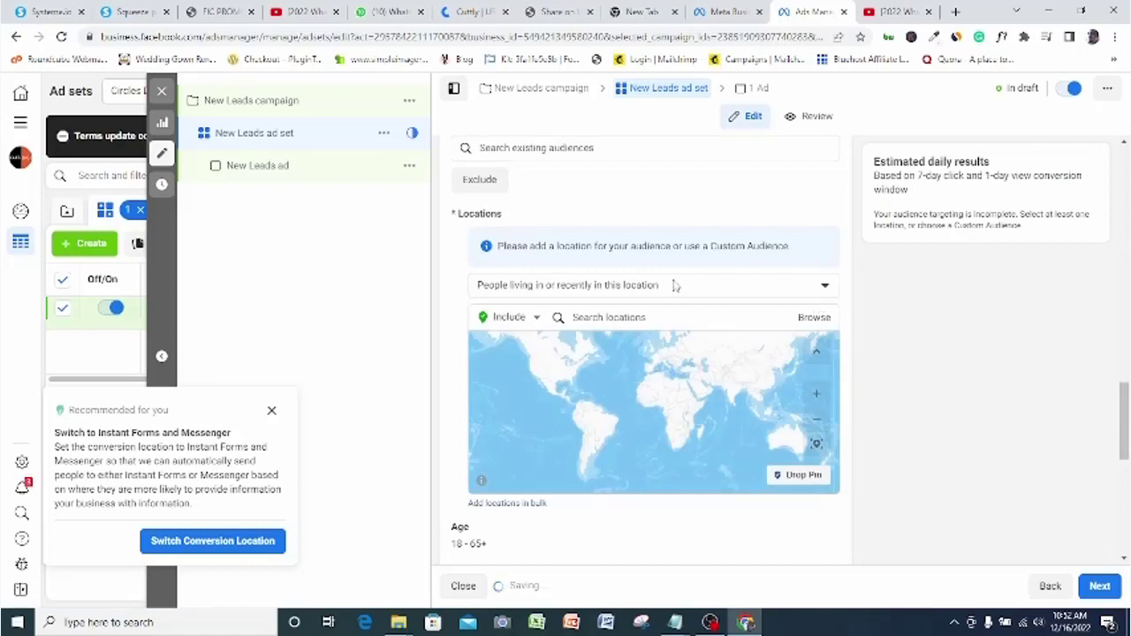
{"action": "left_click", "coordinate": [659, 317]}
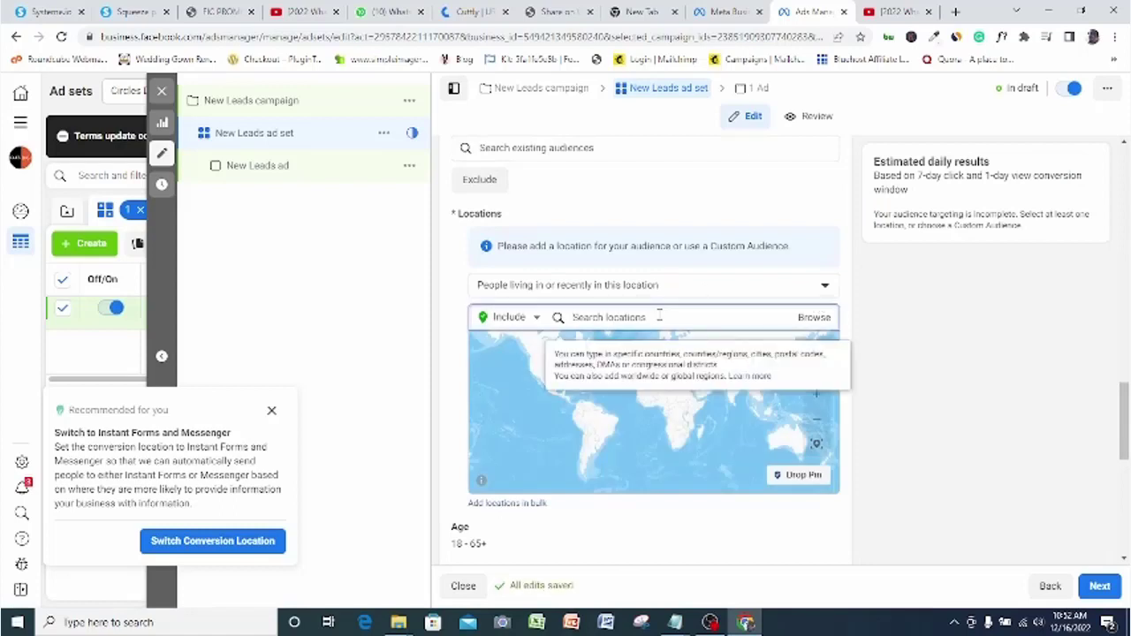
{"action": "type", "text": "lagos"}
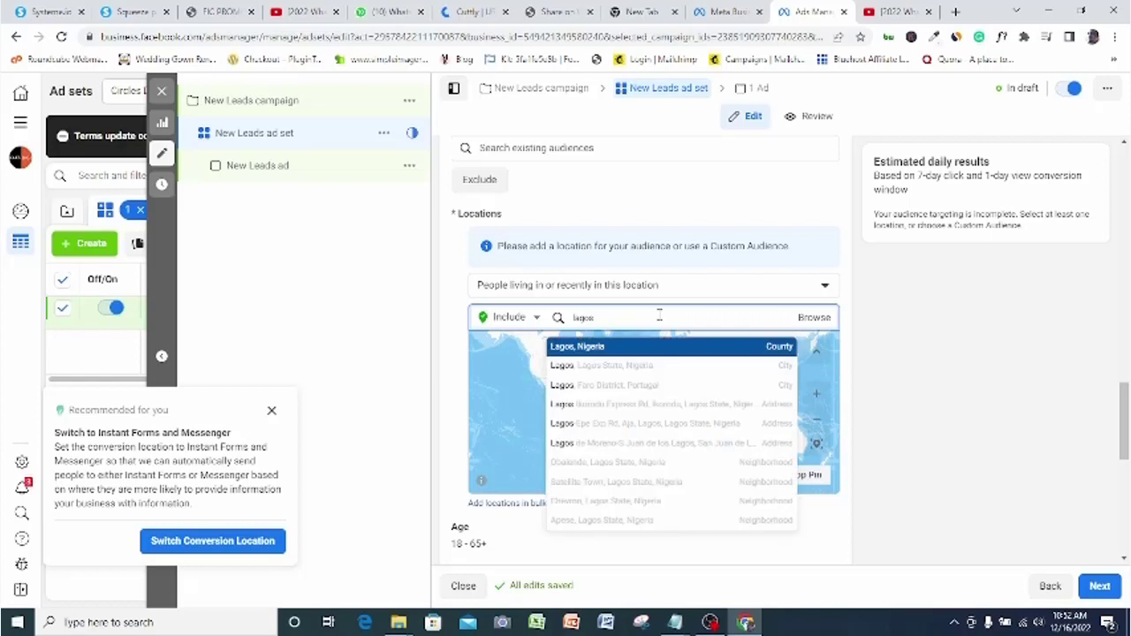
{"action": "left_click", "coordinate": [636, 364]}
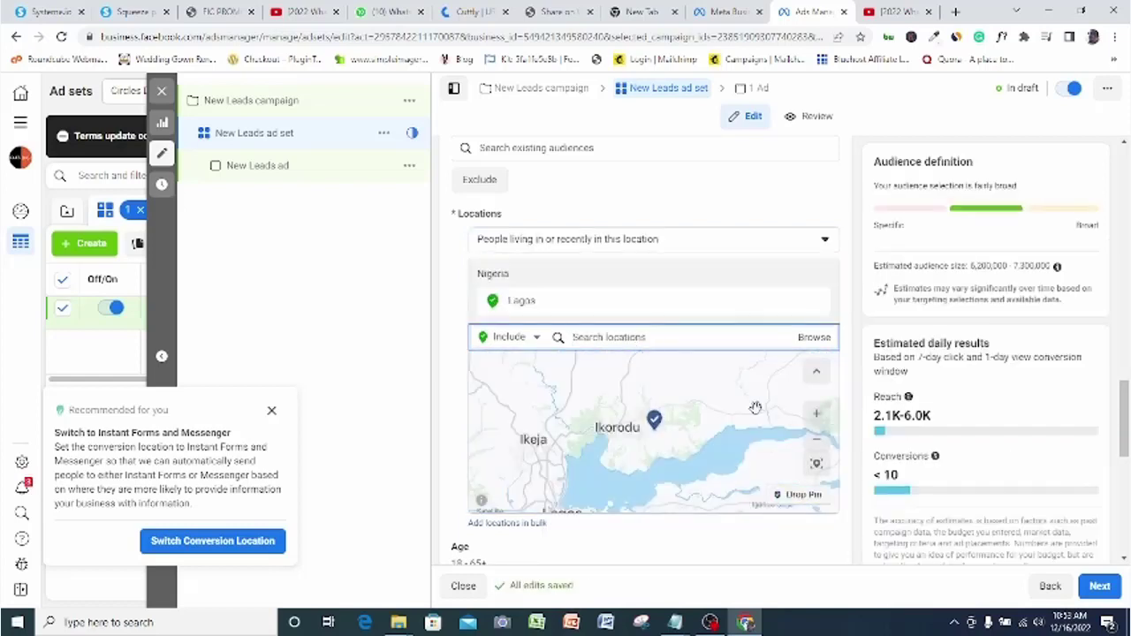
Switch the location to Ikeja, Lagos State and add Lekki Peninsula
{"action": "left_click", "coordinate": [579, 336]}
{"action": "type", "text": "Ikej"}
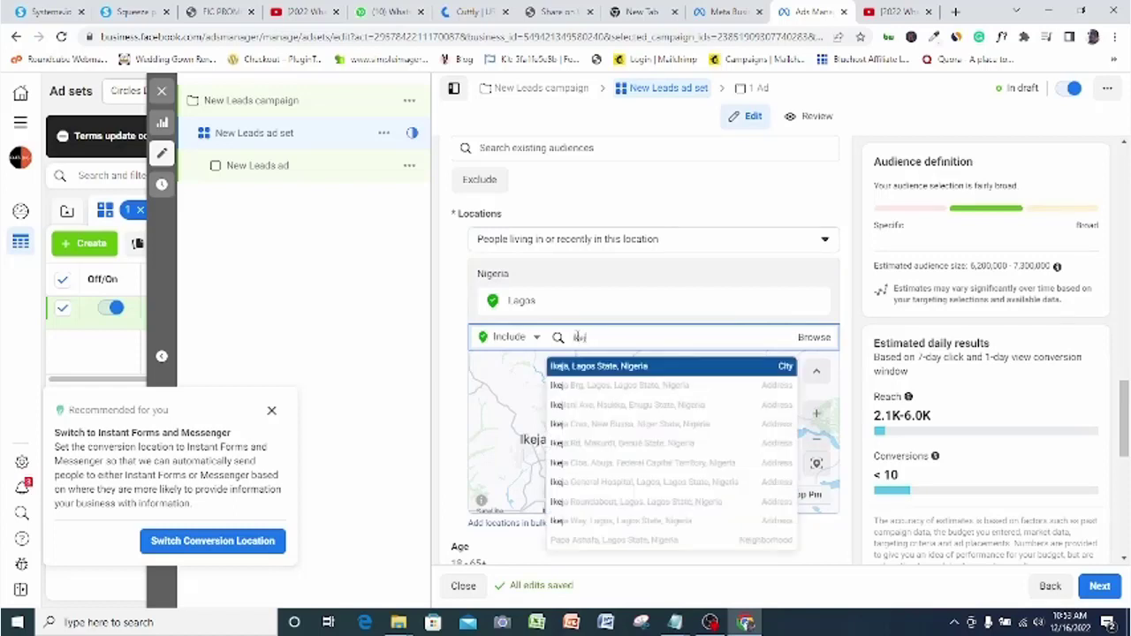
{"action": "type", "text": "a"}
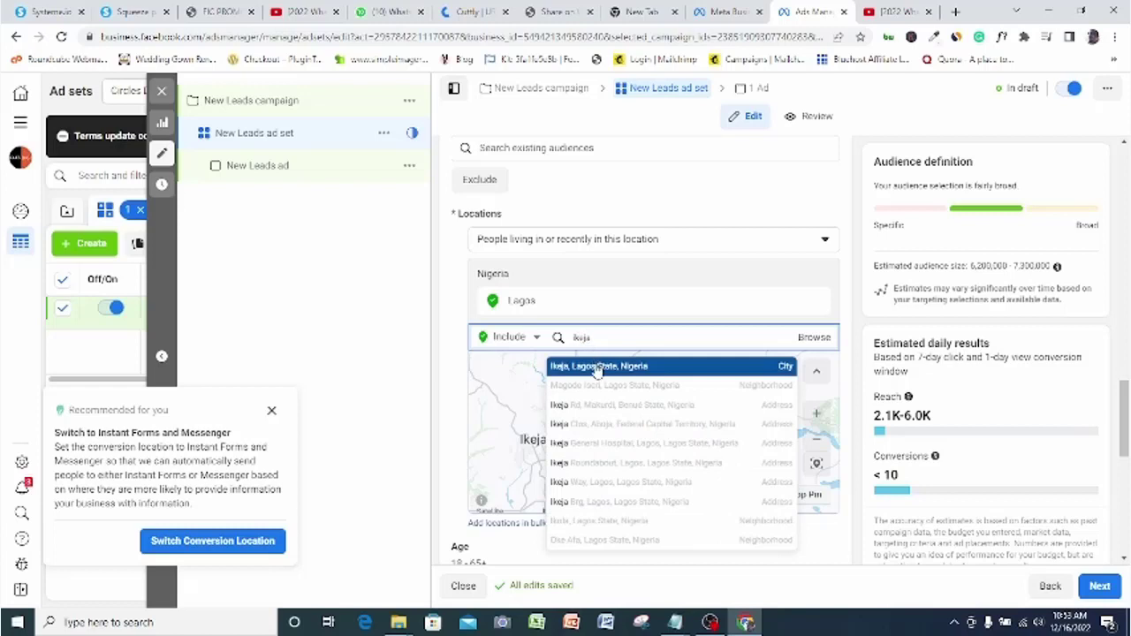
{"action": "left_click", "coordinate": [597, 366]}
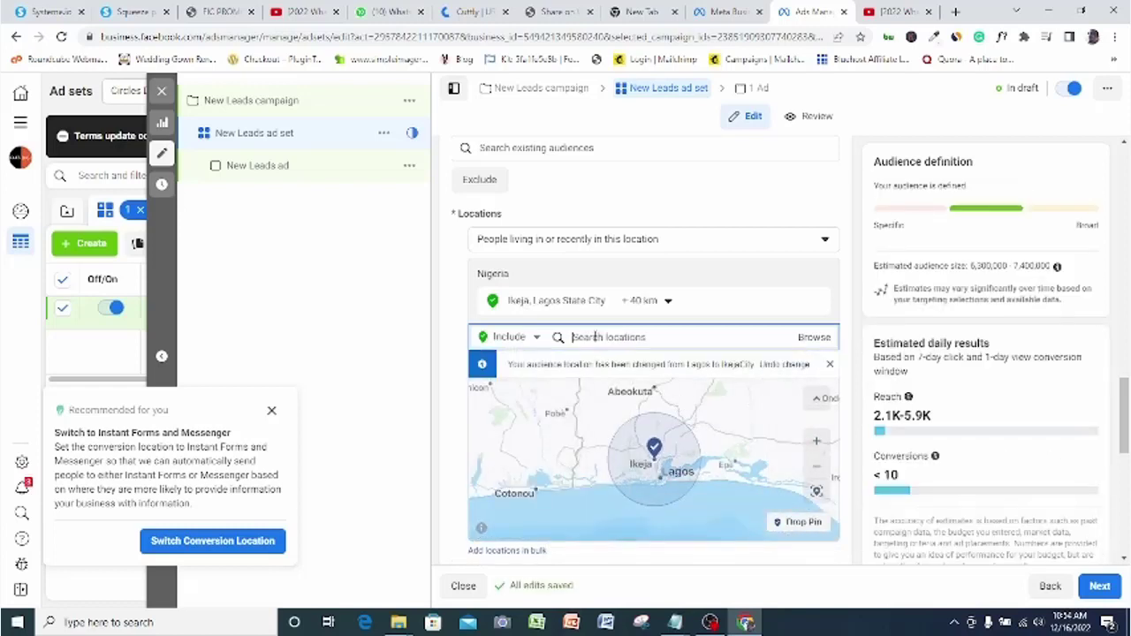
{"action": "type", "text": "u"}
{"action": "type", "text": "ekki"}
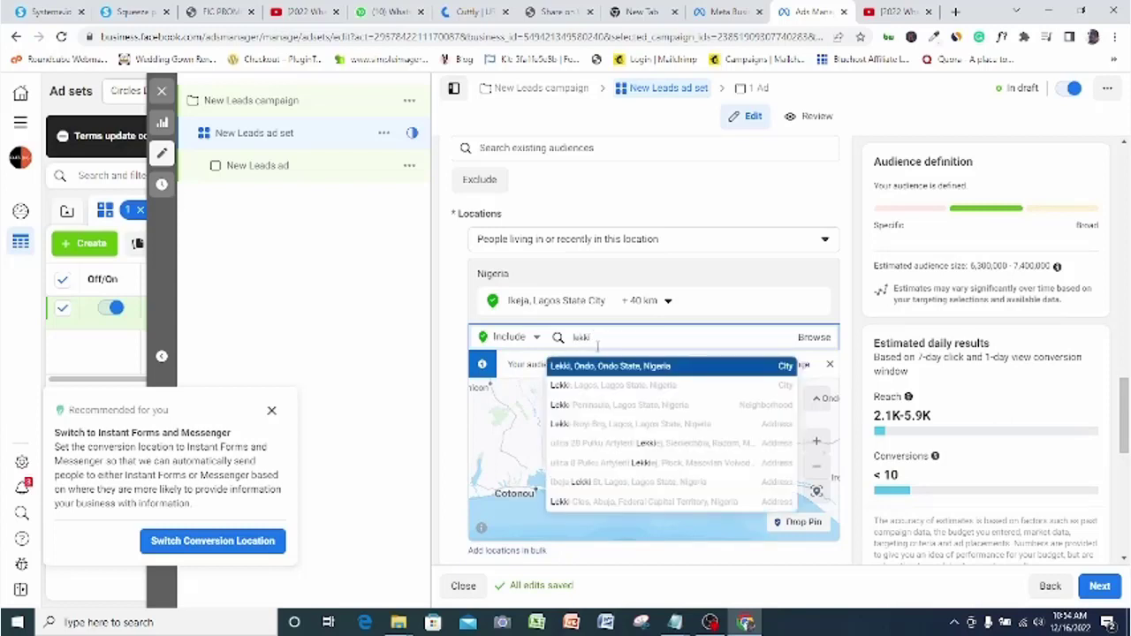
{"action": "left_click", "coordinate": [643, 405]}
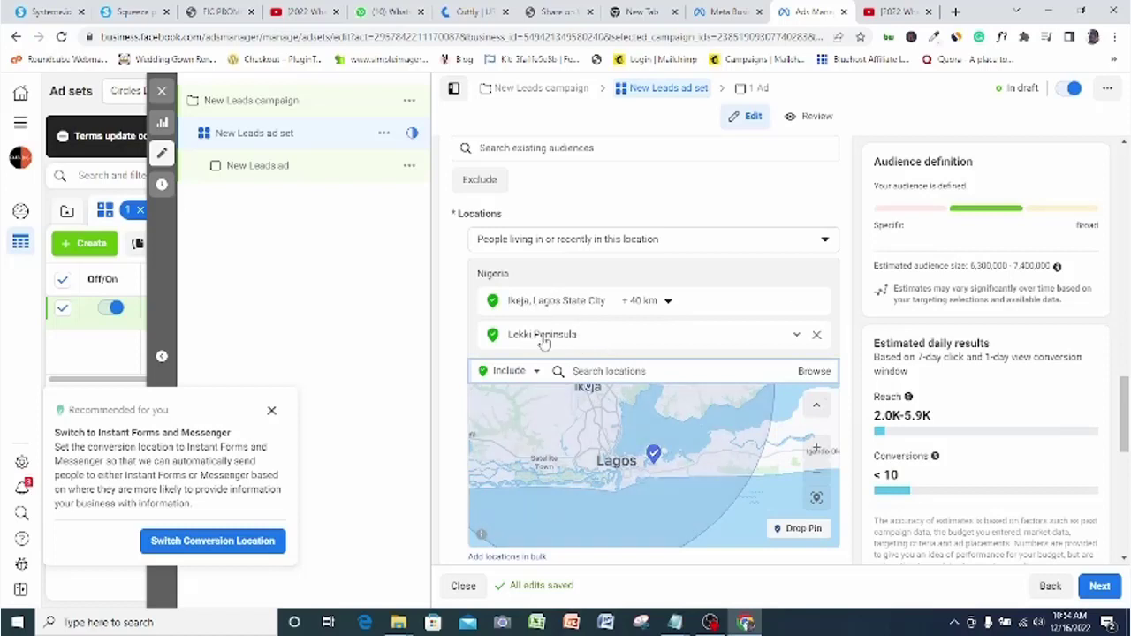
{"action": "scroll", "coordinate": [543, 343], "scroll_direction": "down", "scroll_amount": 3}
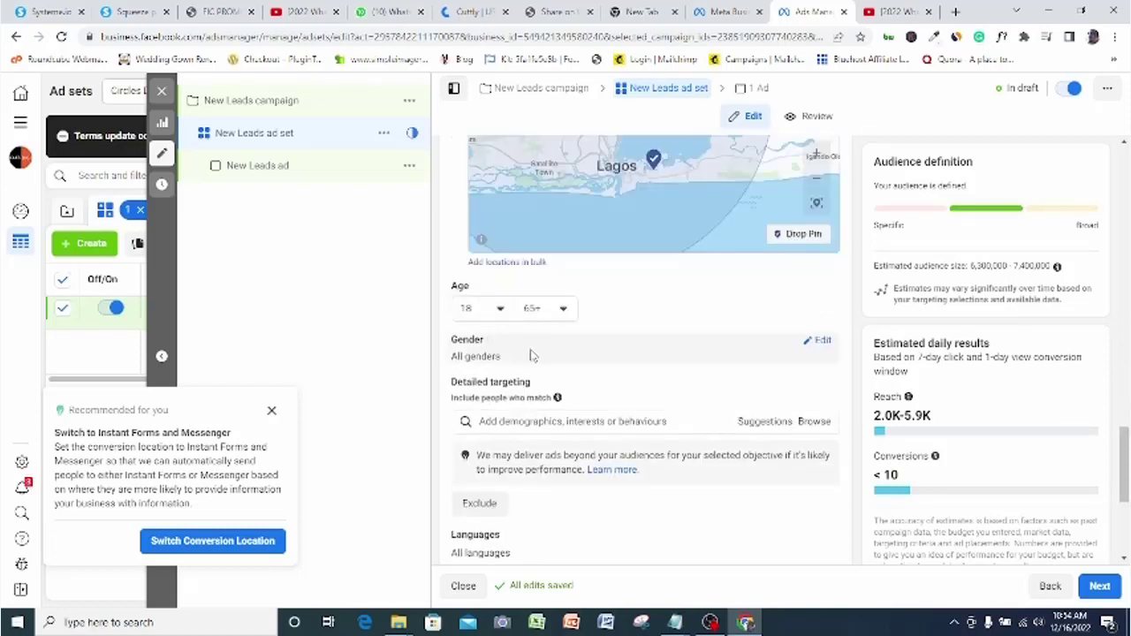
Raise the audience's minimum age to 23, giving an age range of 23–65+
{"action": "left_click", "coordinate": [495, 309]}
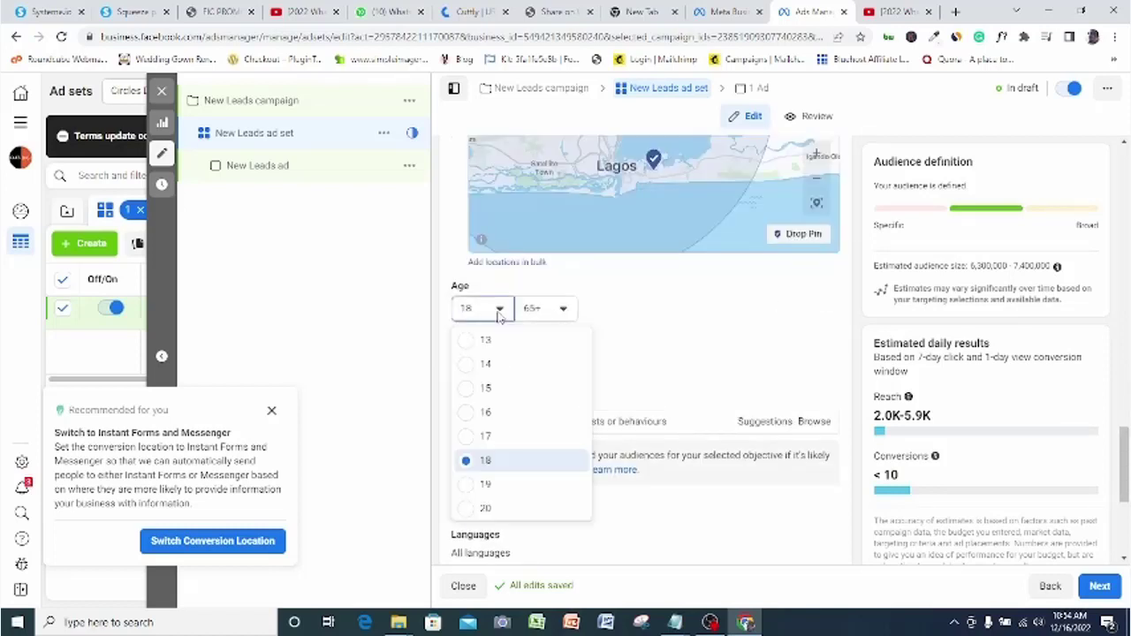
{"action": "scroll", "coordinate": [521, 453], "scroll_direction": "down", "scroll_amount": 1}
{"action": "left_click", "coordinate": [465, 470]}
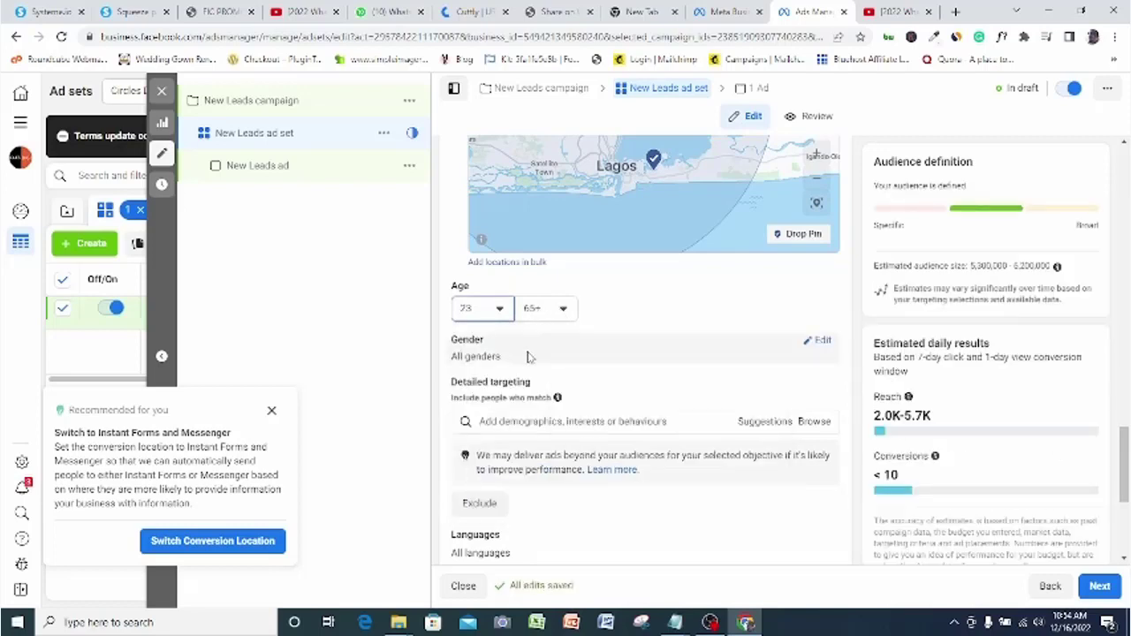
{"action": "scroll", "coordinate": [717, 456], "scroll_direction": "down", "scroll_amount": 1}
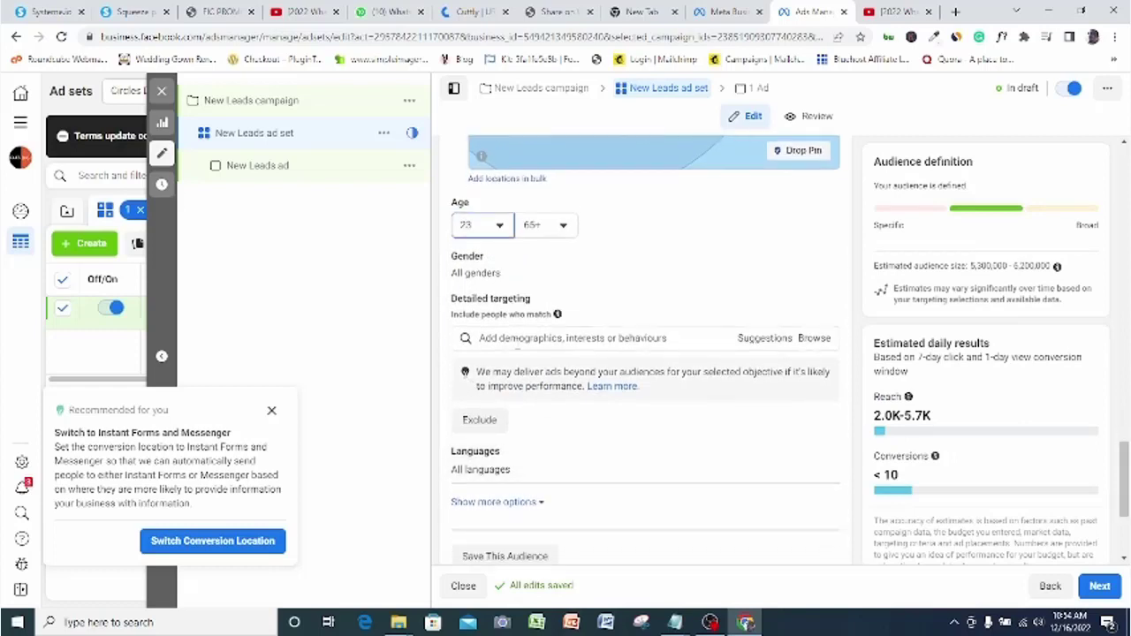
{"action": "left_click", "coordinate": [570, 338]}
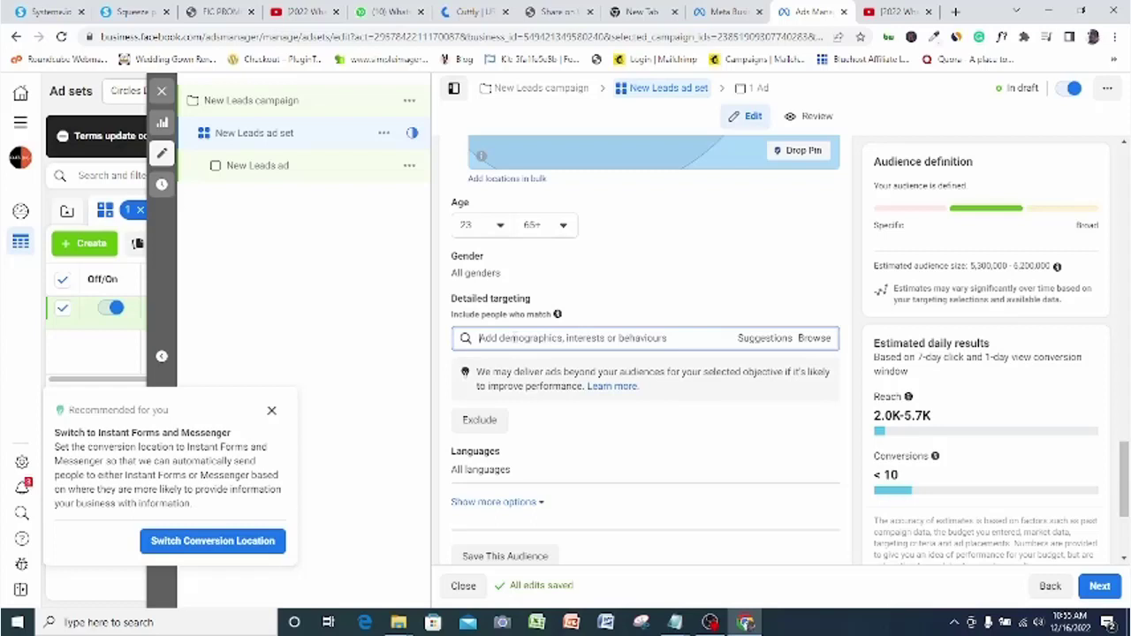
Add Birthday in December, January, February and March as detailed targeting interests
{"action": "left_click", "coordinate": [481, 338]}
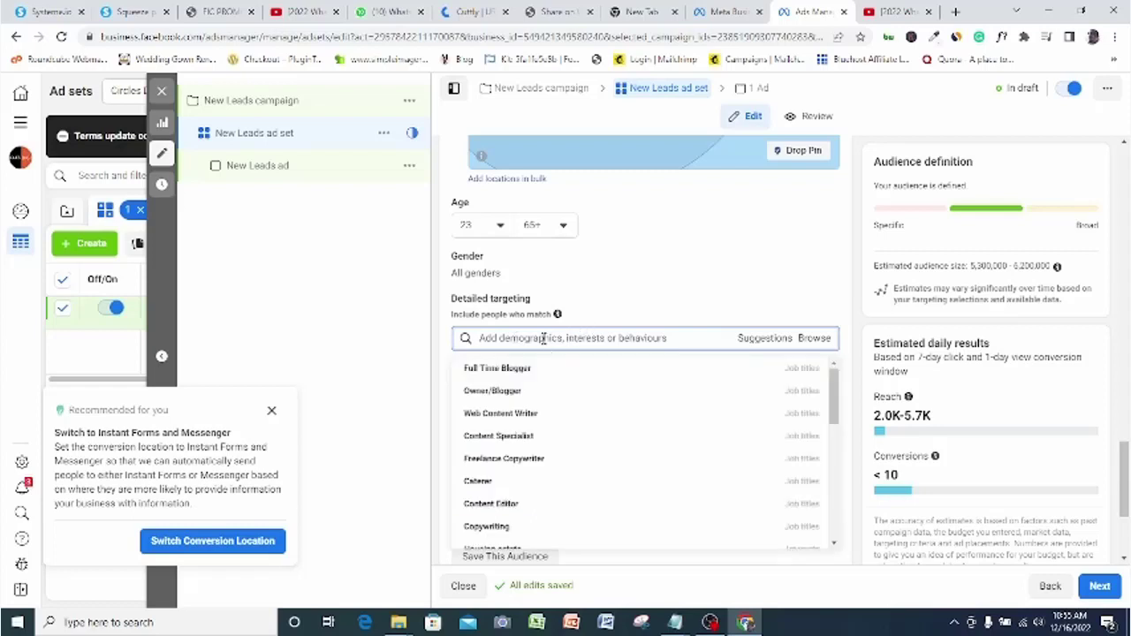
{"action": "type", "text": "birthday in december"}
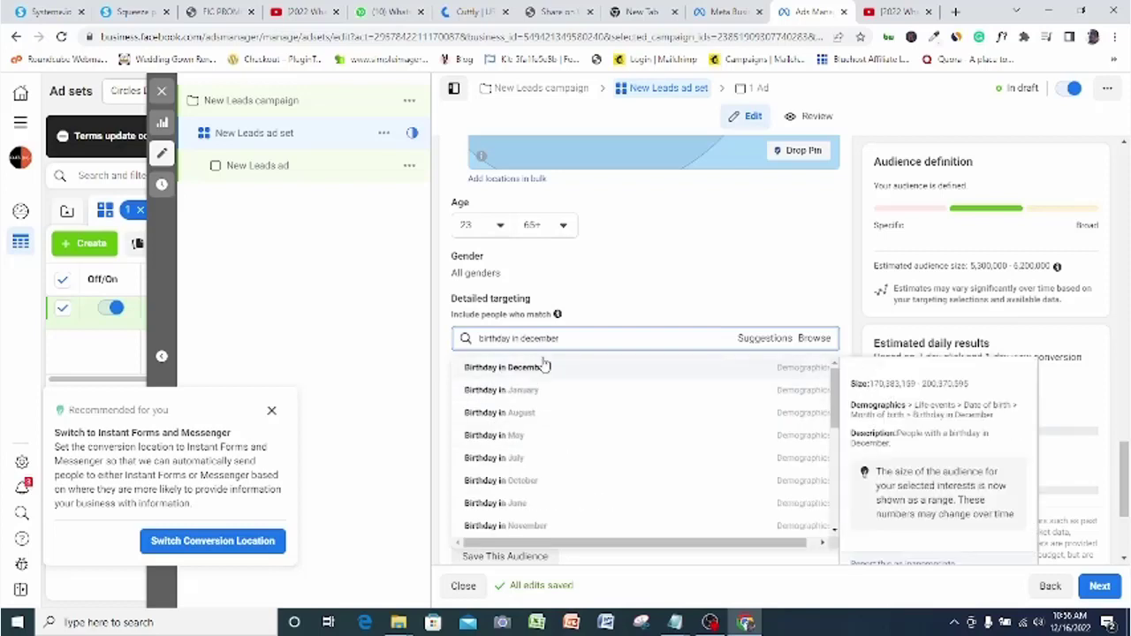
{"action": "left_click", "coordinate": [542, 367]}
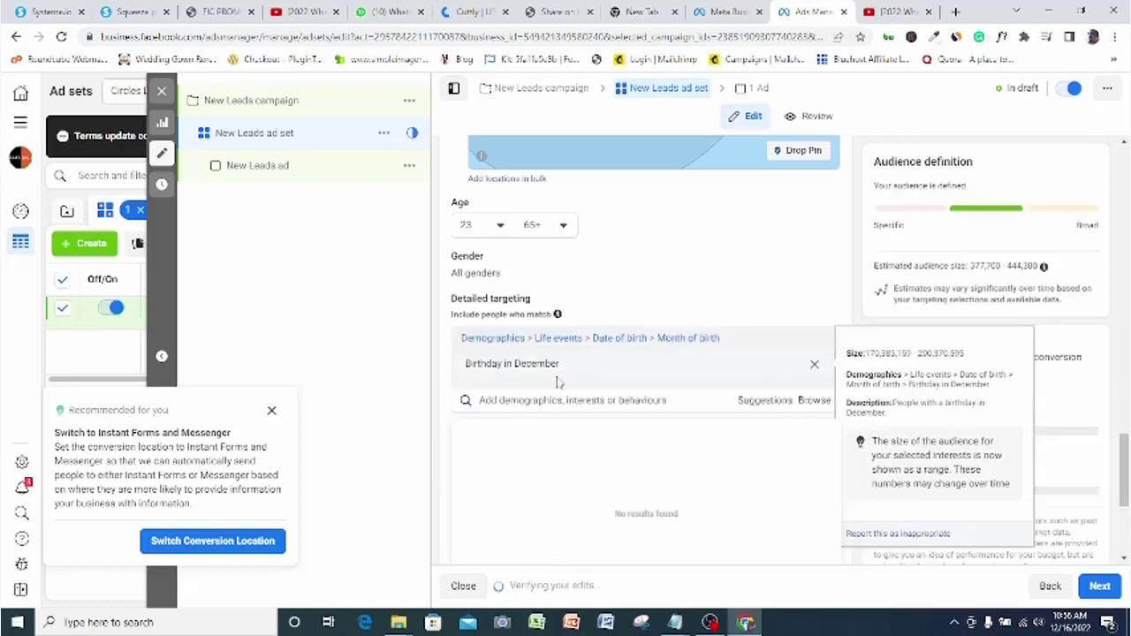
{"action": "type", "text": "birthday in"}
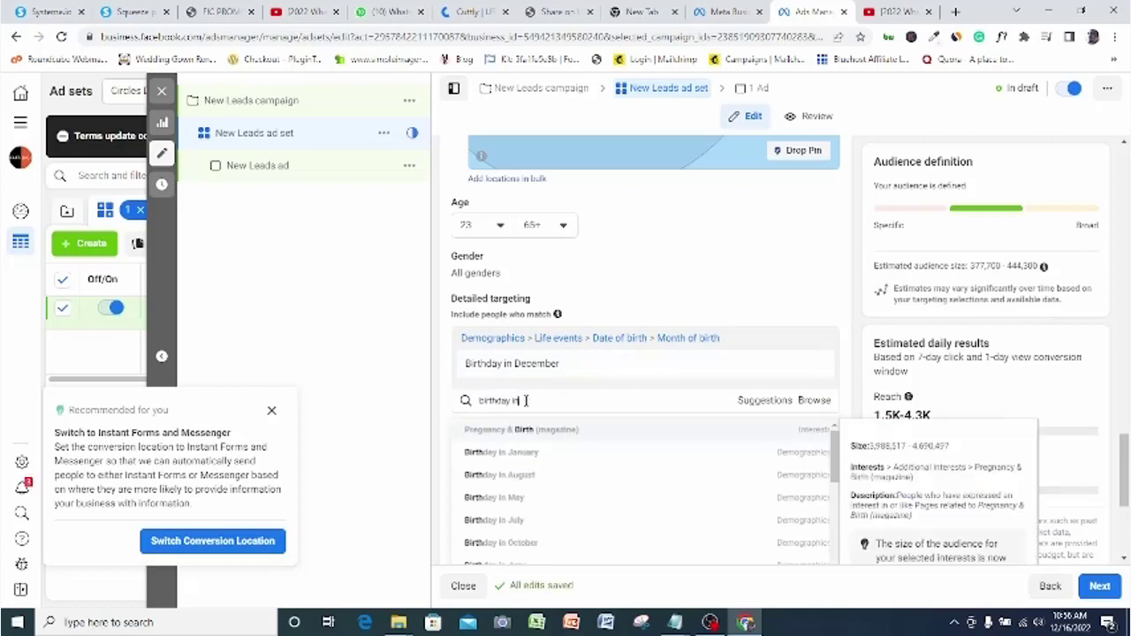
{"action": "type", "text": " january"}
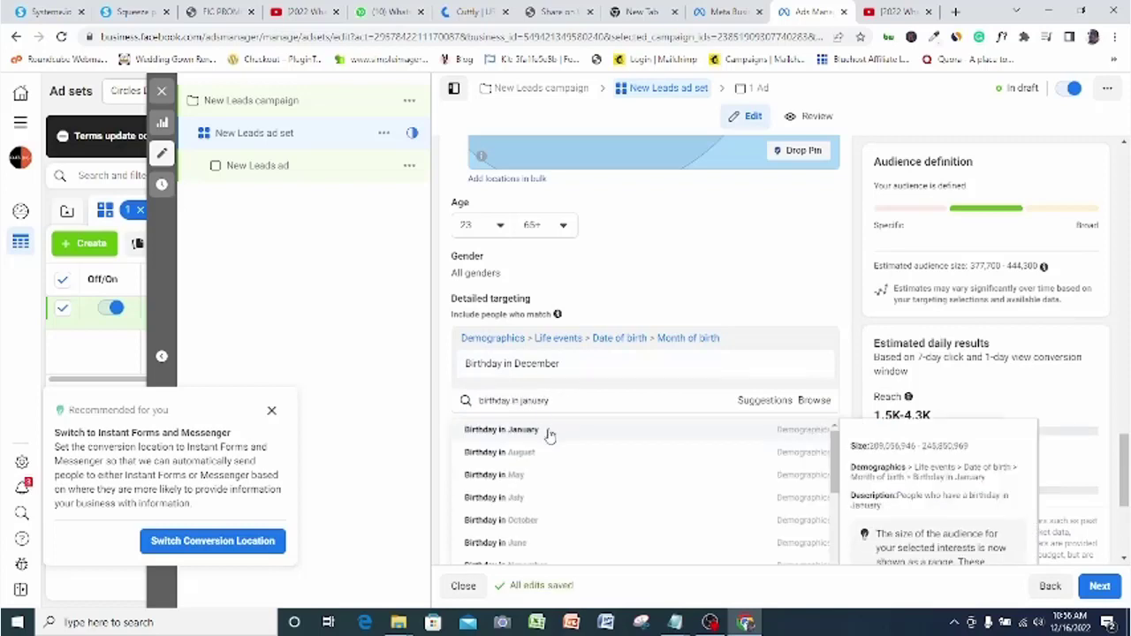
{"action": "left_click", "coordinate": [548, 431]}
{"action": "type", "text": "birthday in feb"}
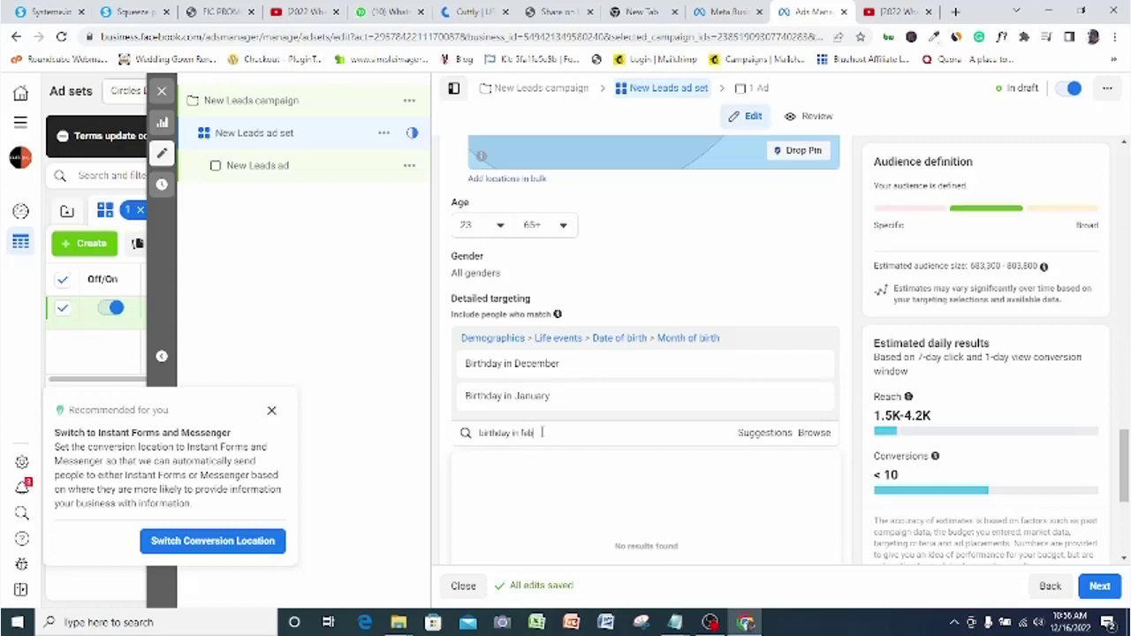
{"action": "type", "text": "ruary"}
{"action": "left_click", "coordinate": [561, 462]}
{"action": "type", "text": "birthda"}
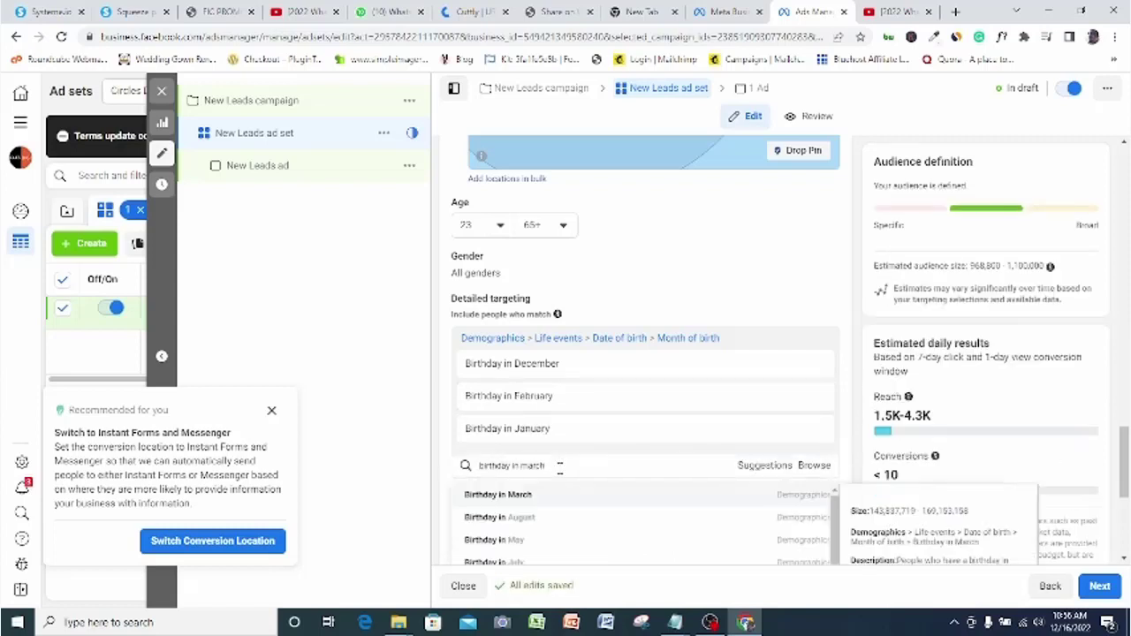
{"action": "left_click", "coordinate": [543, 497]}
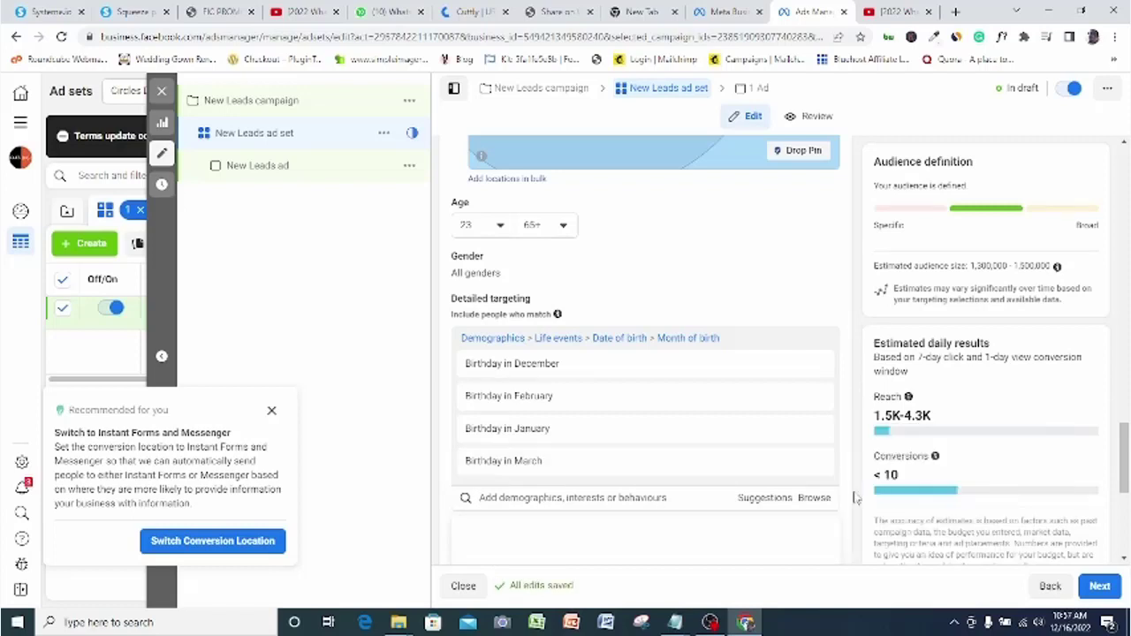
{"action": "scroll", "coordinate": [1102, 497], "scroll_direction": "down", "scroll_amount": 5}
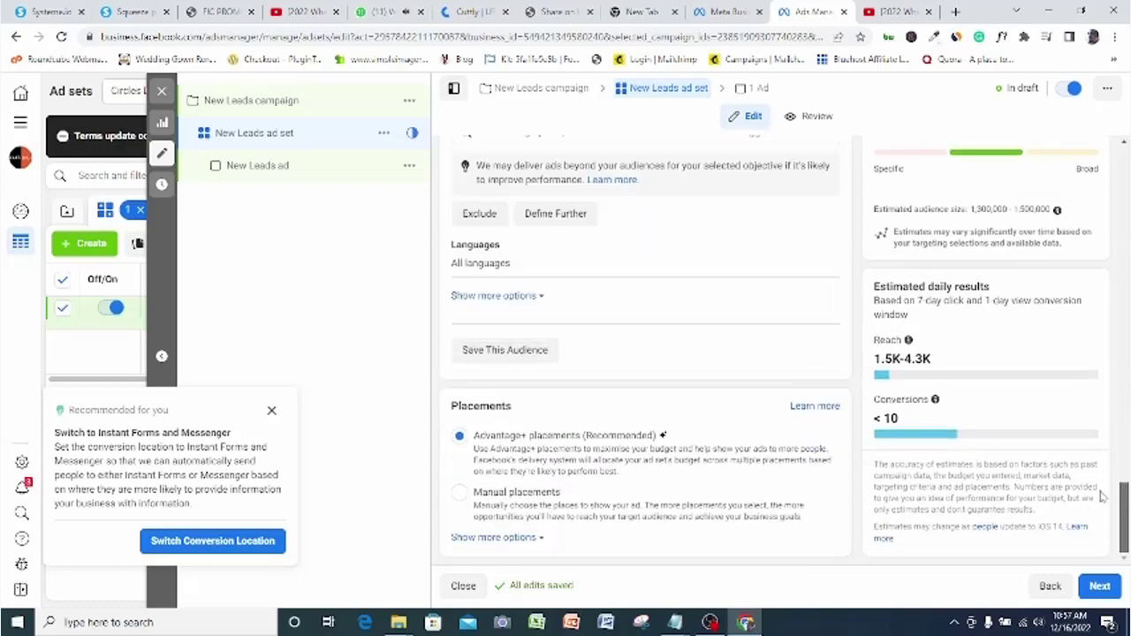
Switch to Manual placements, keeping Messenger among the selected platforms
{"action": "left_click", "coordinate": [459, 492]}
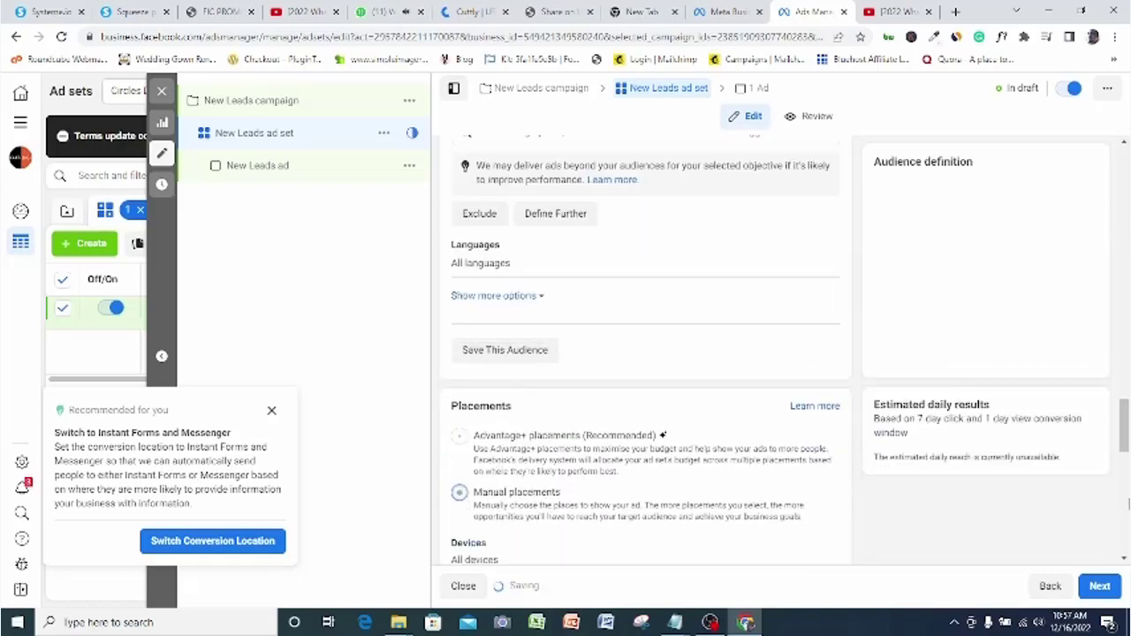
{"action": "scroll", "coordinate": [618, 398], "scroll_direction": "down", "scroll_amount": 3}
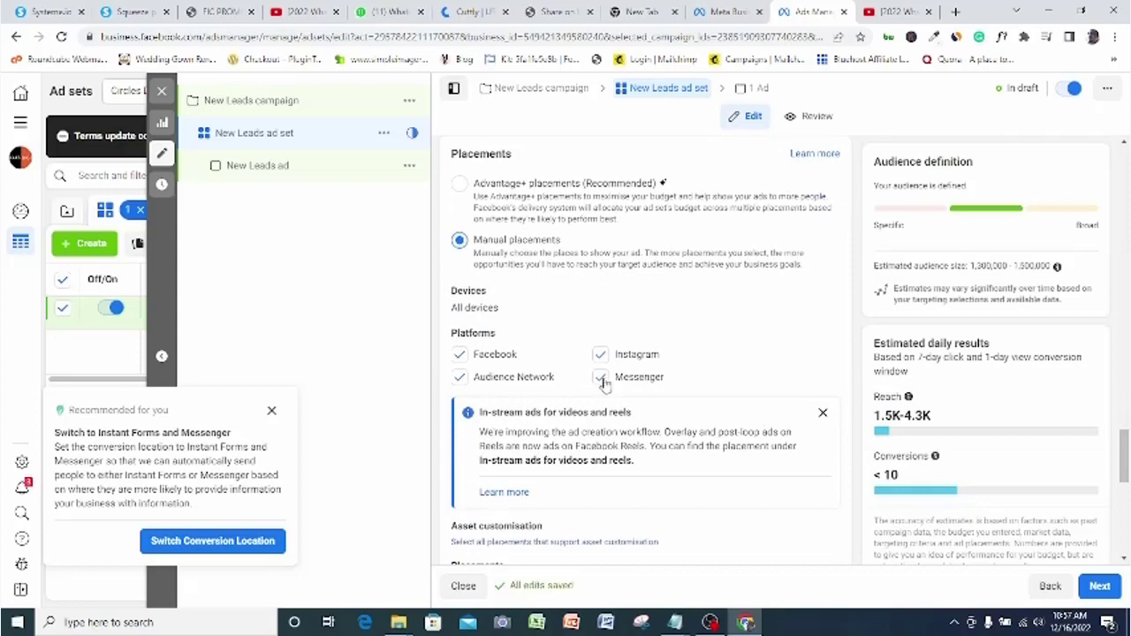
{"action": "left_click", "coordinate": [601, 378]}
{"action": "left_click", "coordinate": [600, 379]}
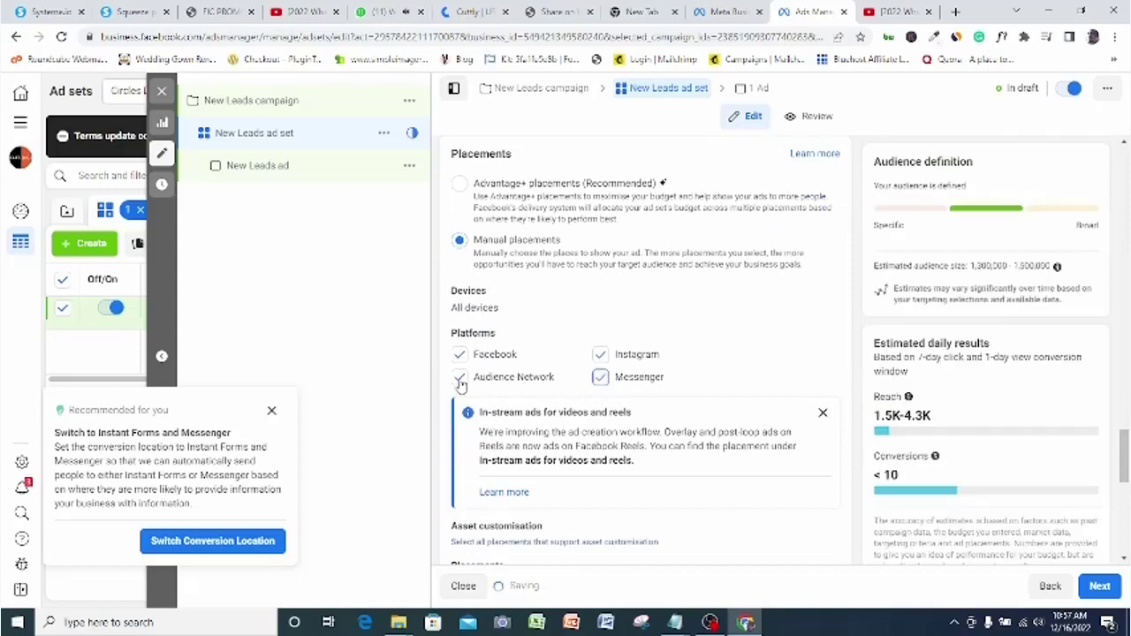
{"action": "scroll", "coordinate": [461, 386], "scroll_direction": "up", "scroll_amount": 3}
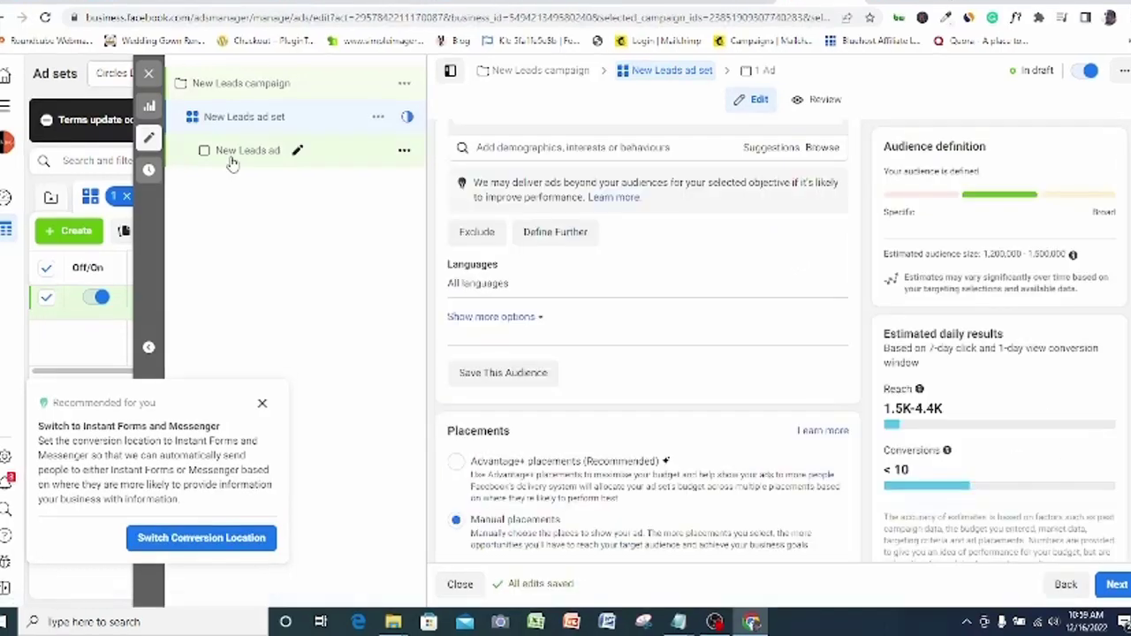
Open the New Leads ad's settings from the left tree
{"action": "left_click", "coordinate": [232, 159]}
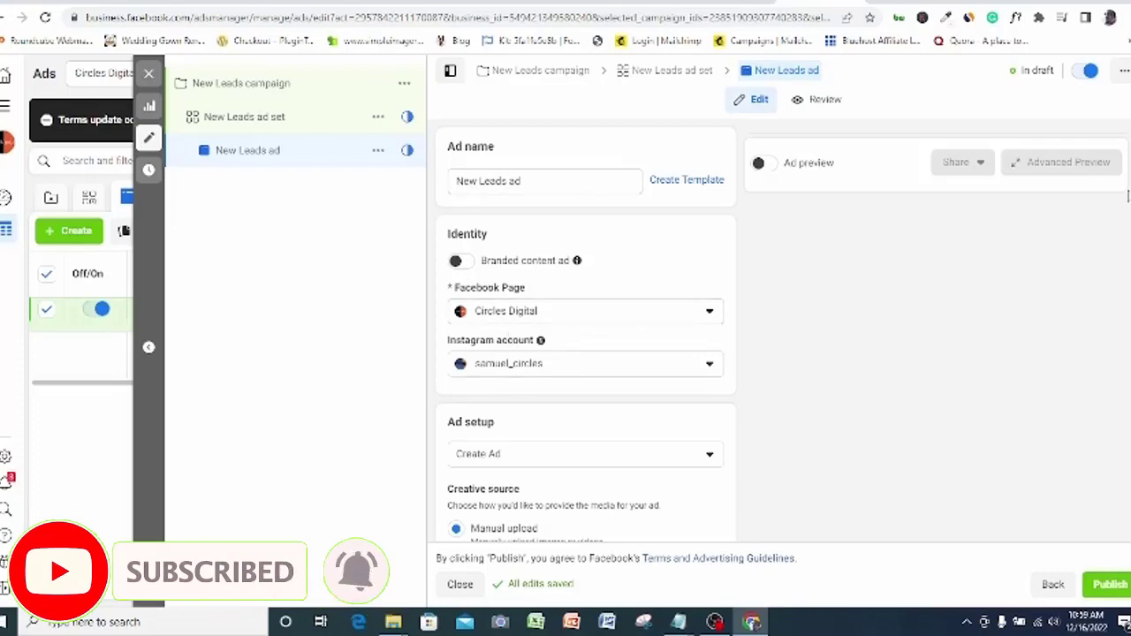
{"action": "scroll", "coordinate": [534, 472], "scroll_direction": "down", "scroll_amount": 3}
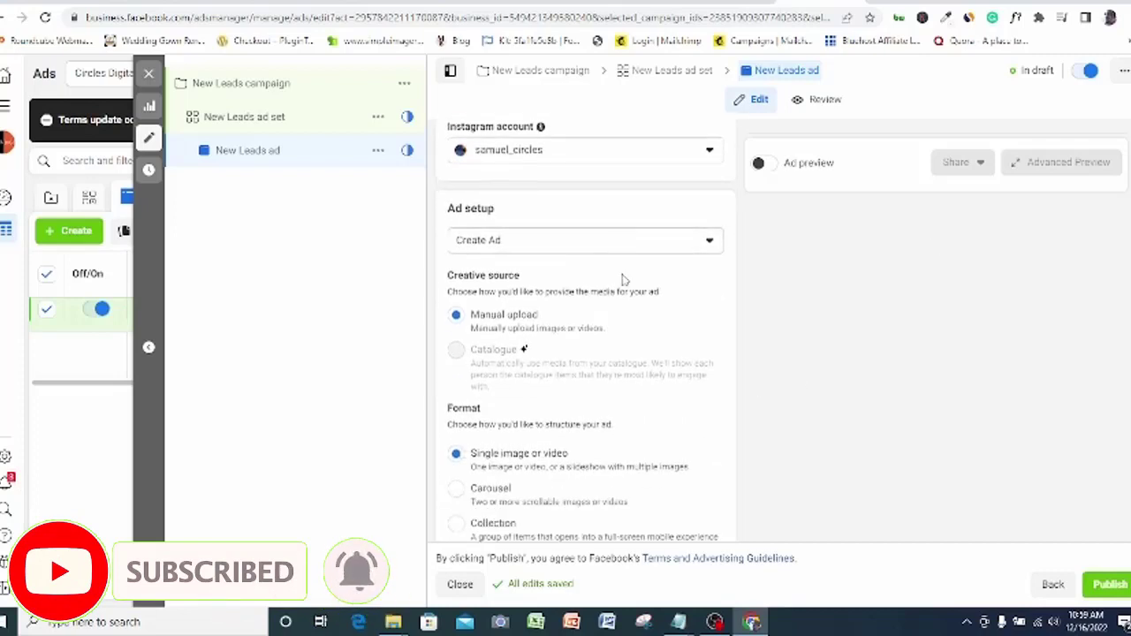
{"action": "scroll", "coordinate": [534, 472], "scroll_direction": "down", "scroll_amount": 3}
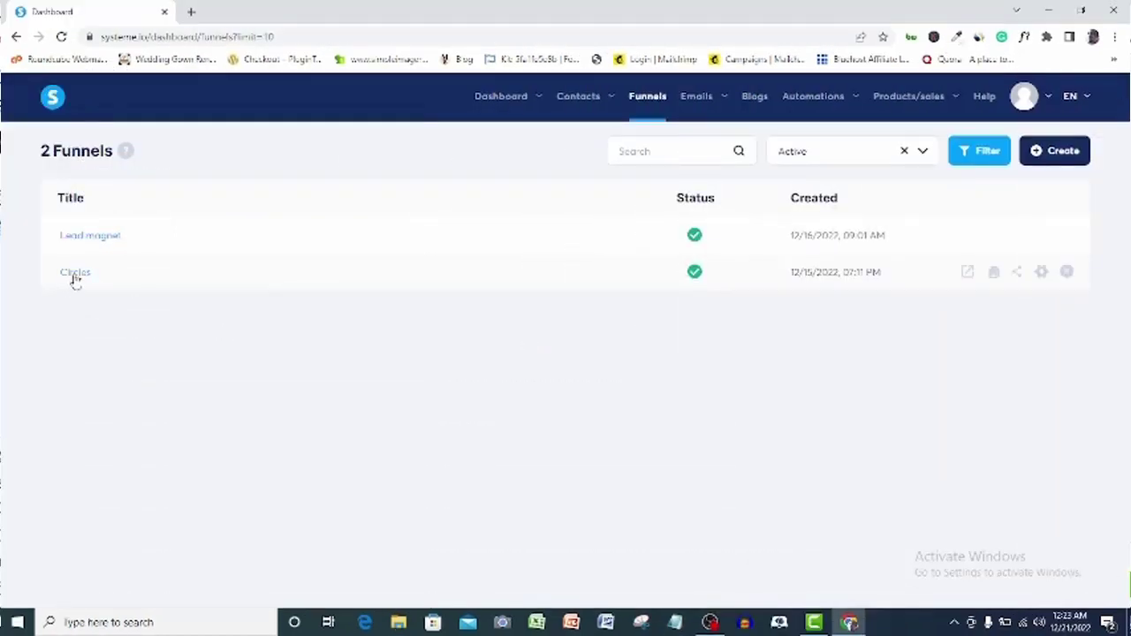
Copy the squeeze page URL from the Circles funnel in Systeme.io
{"action": "left_click", "coordinate": [75, 274]}
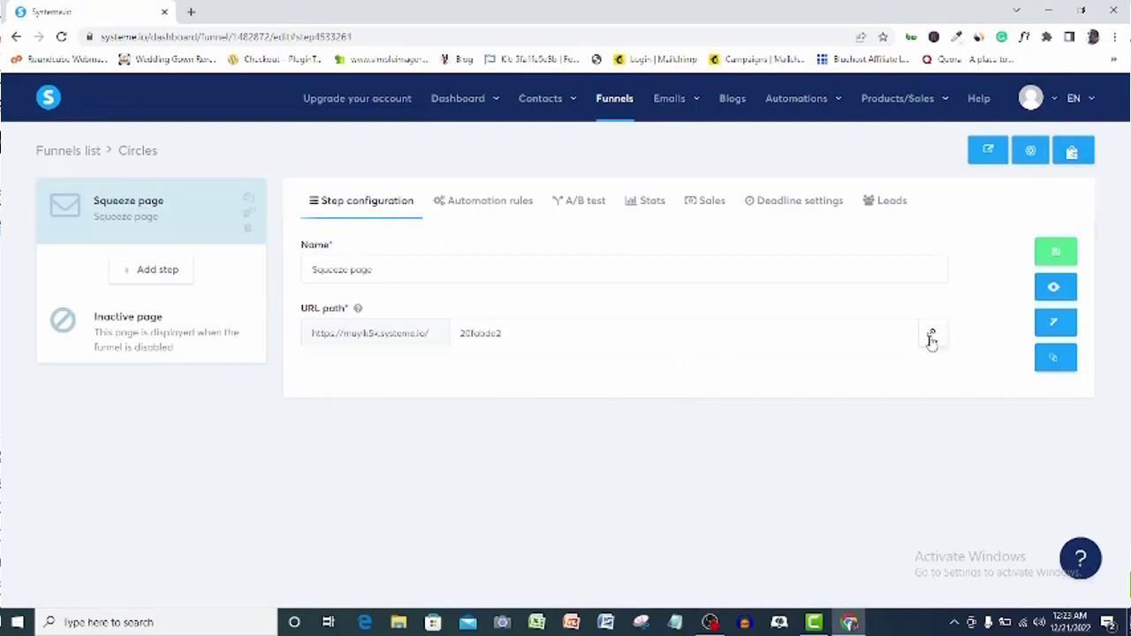
{"action": "left_click", "coordinate": [931, 339]}
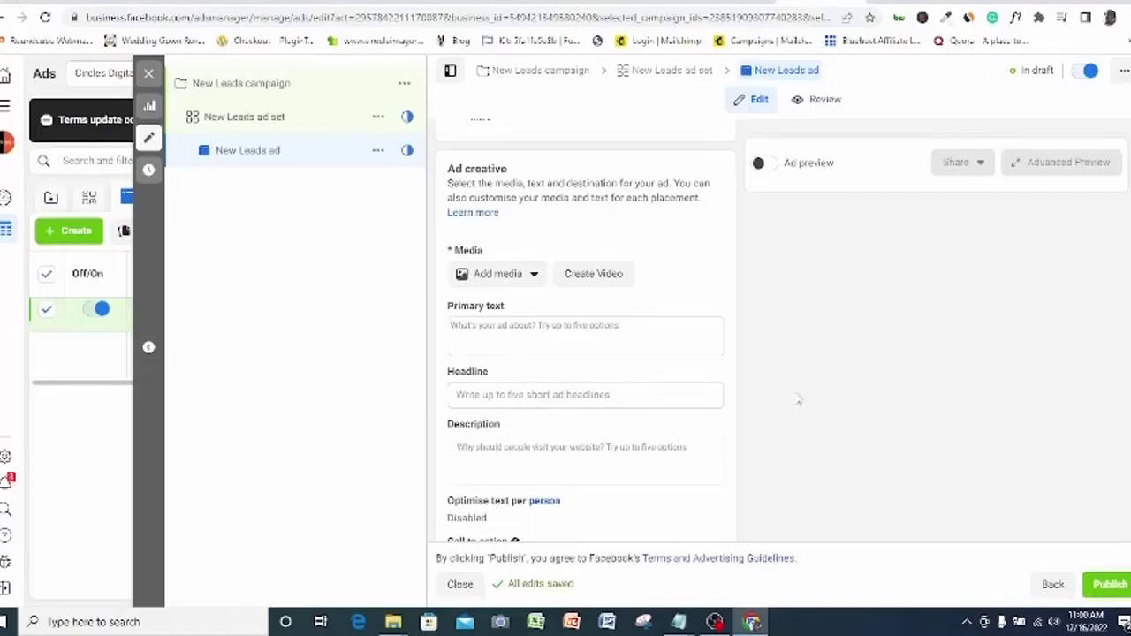
Paste the Circles squeeze page link as the ad's Website URL and preview it
{"action": "scroll", "coordinate": [585, 394], "scroll_direction": "down", "scroll_amount": 3}
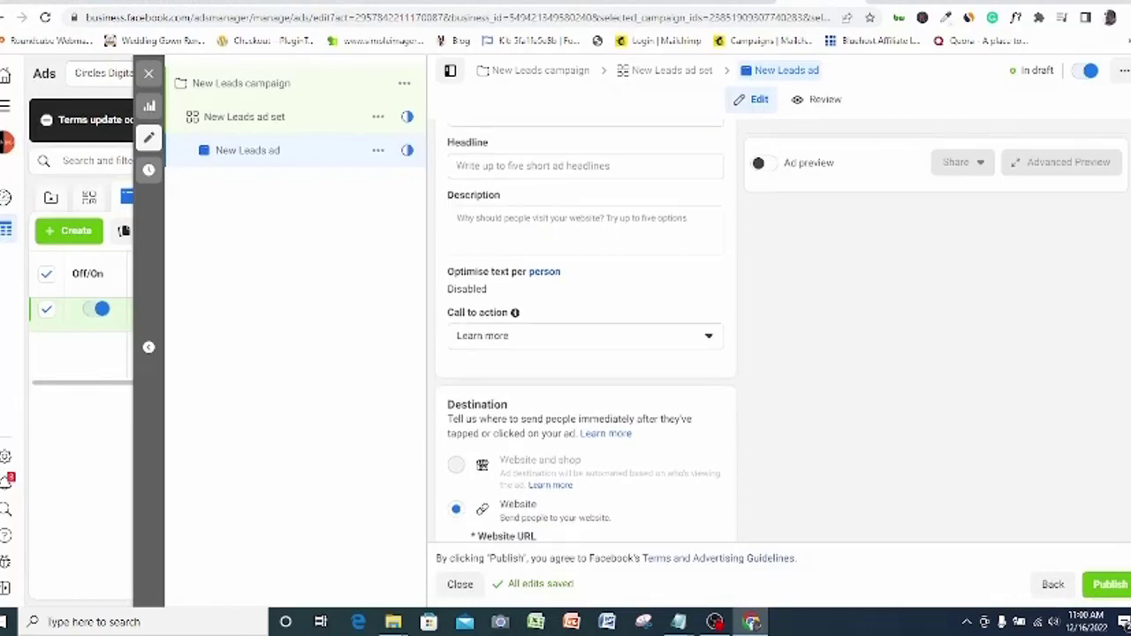
{"action": "left_click", "coordinate": [596, 512]}
{"action": "scroll", "coordinate": [585, 394], "scroll_direction": "down", "scroll_amount": 2}
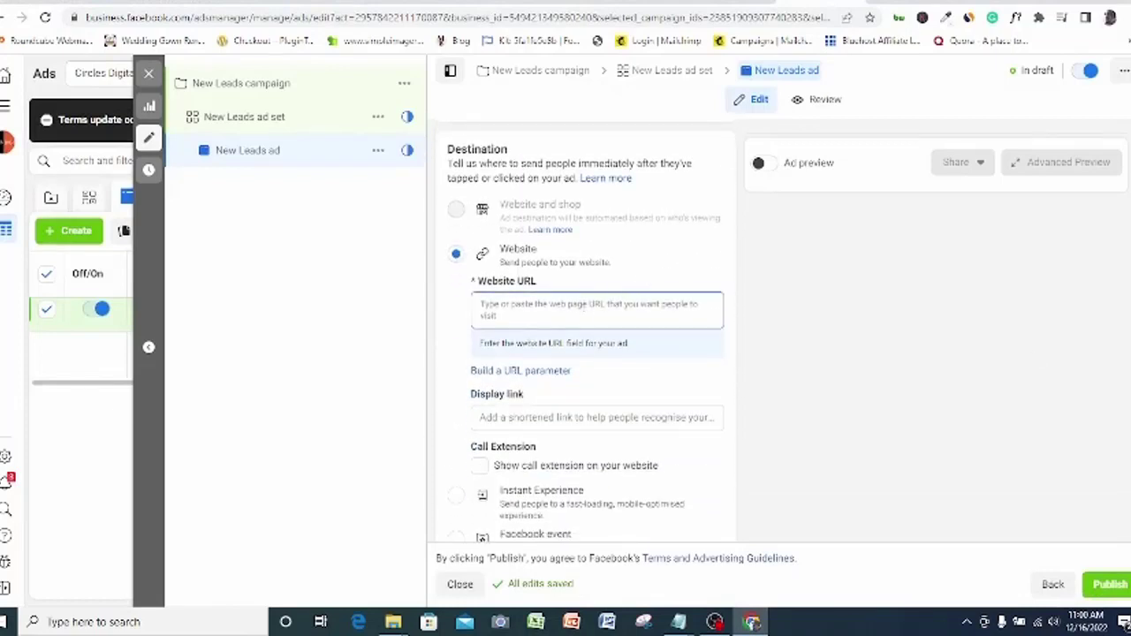
{"action": "left_click", "coordinate": [572, 310]}
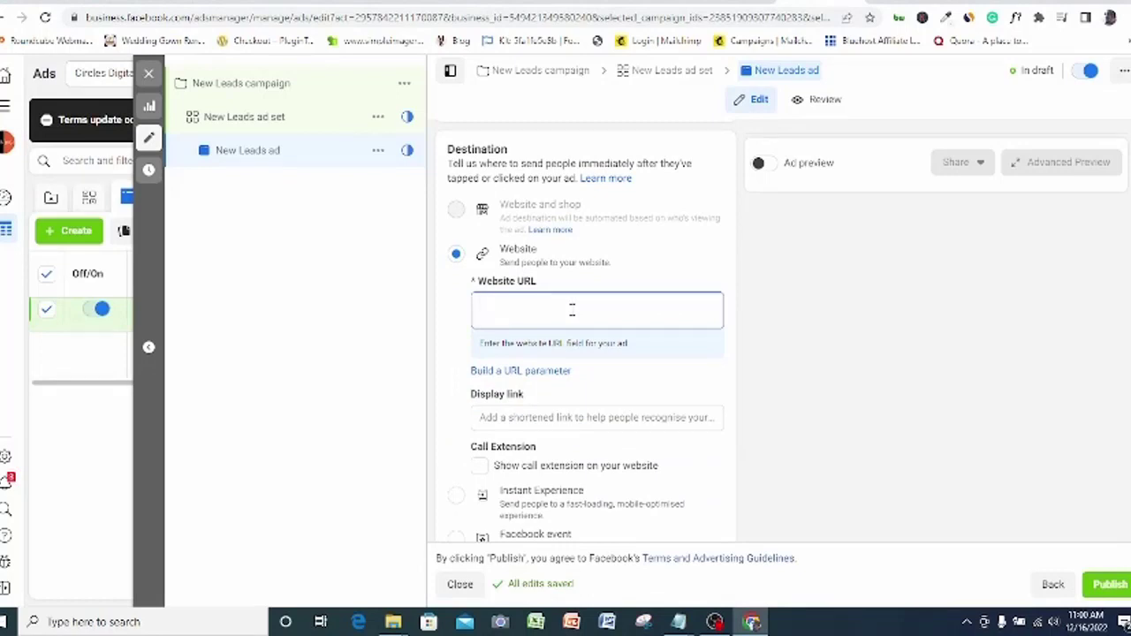
{"action": "key", "text": "ctrl+v"}
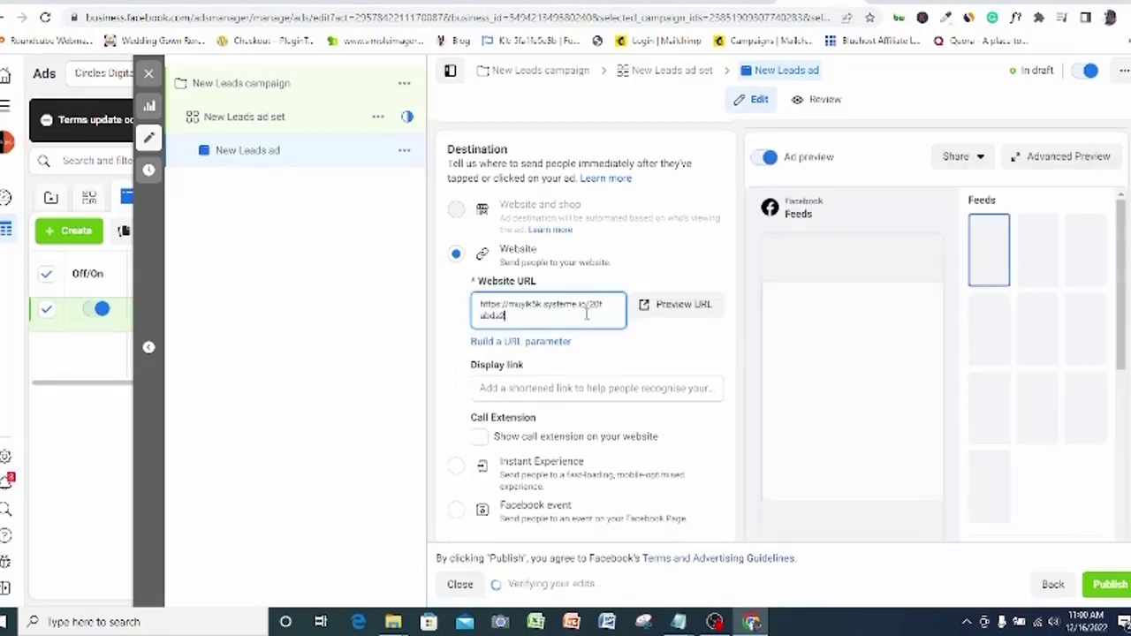
{"action": "left_click", "coordinate": [649, 311]}
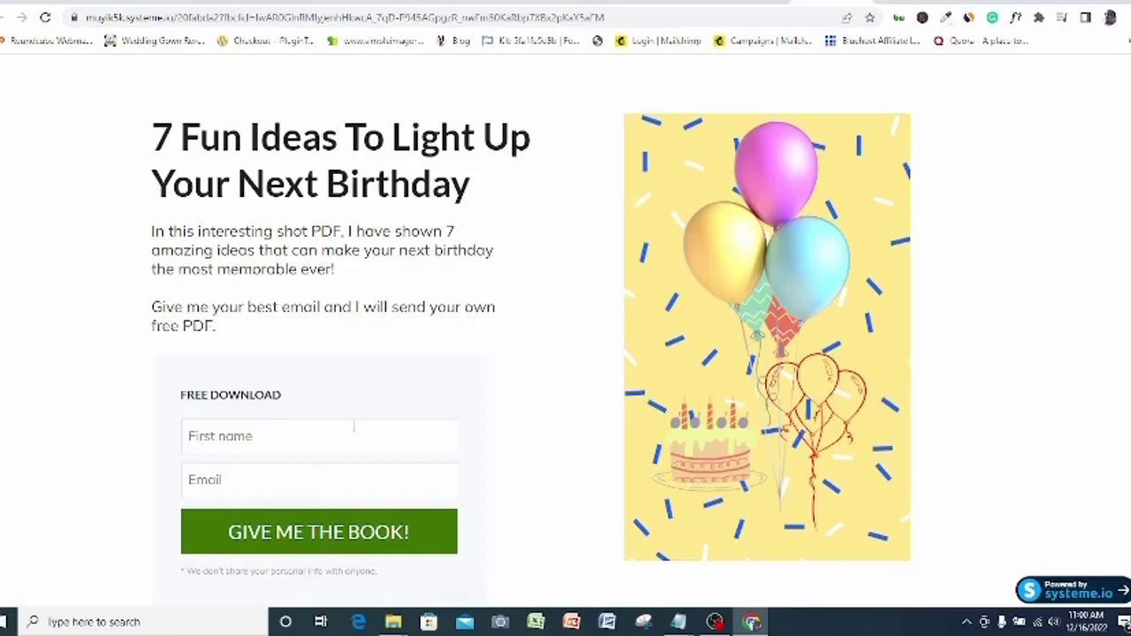
Autofill a test first name and email on the squeeze page and submit GIVE ME THE BOOK!
{"action": "left_click", "coordinate": [265, 430]}
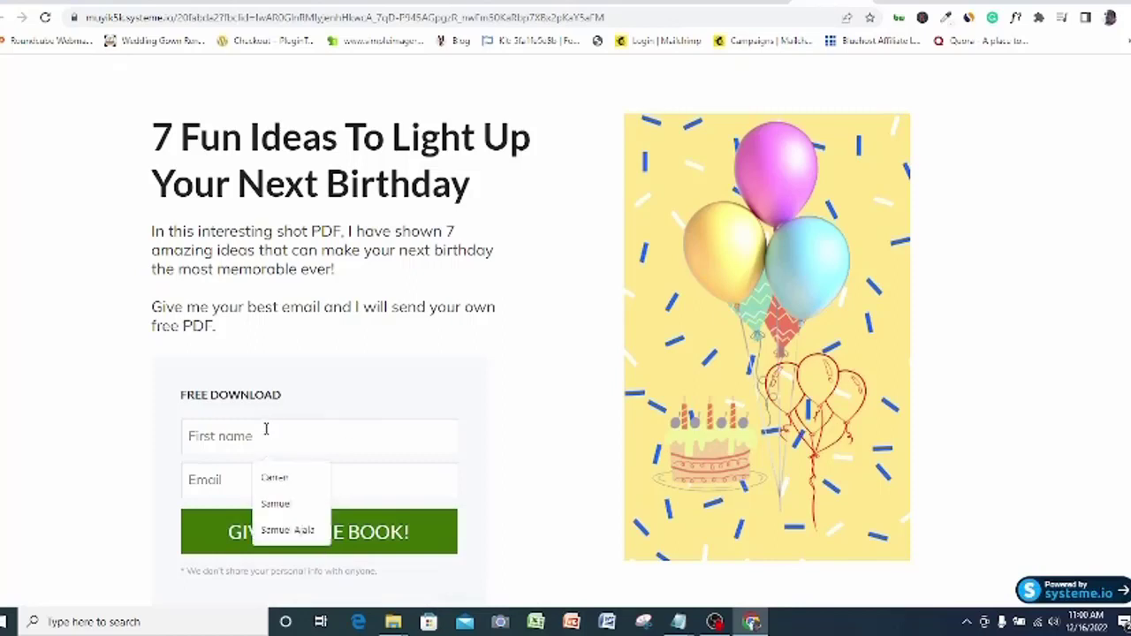
{"action": "left_click", "coordinate": [282, 479]}
{"action": "left_click", "coordinate": [283, 484]}
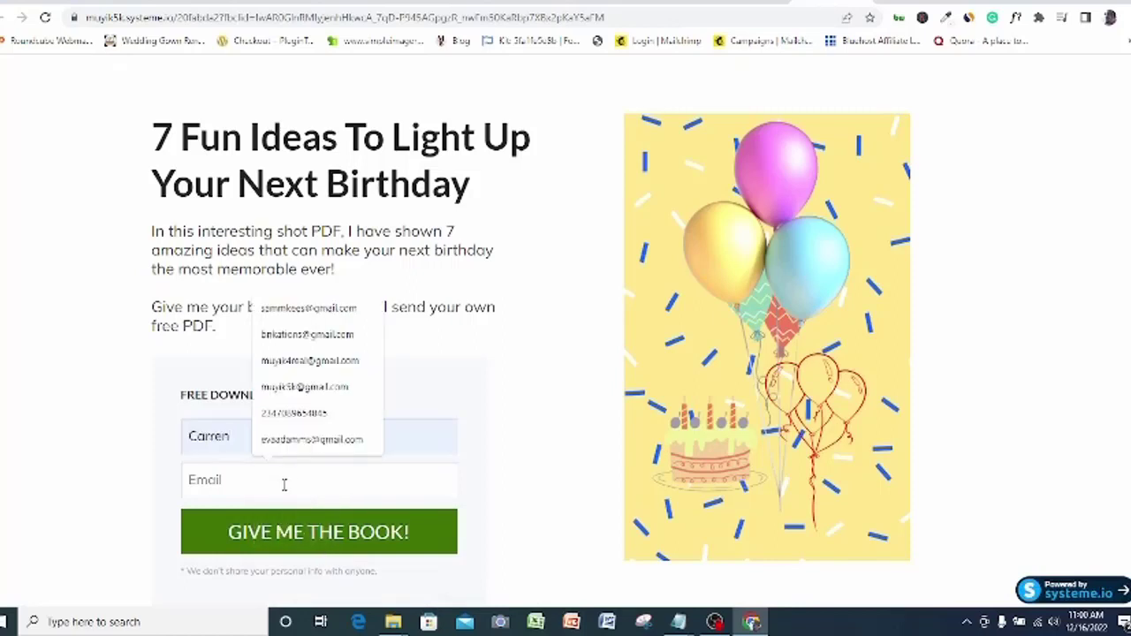
{"action": "left_click", "coordinate": [311, 442]}
{"action": "left_click", "coordinate": [361, 535]}
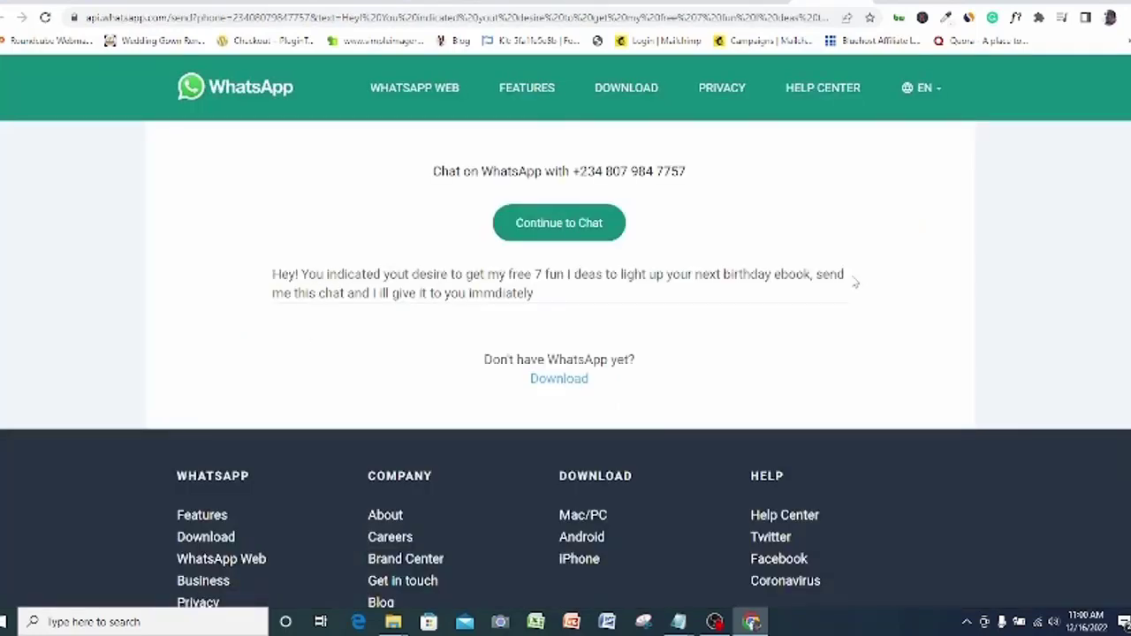
Continue to the chat in WhatsApp Web and send the prefilled birthday-ebook request
{"action": "left_click", "coordinate": [560, 224]}
{"action": "left_click", "coordinate": [571, 300]}
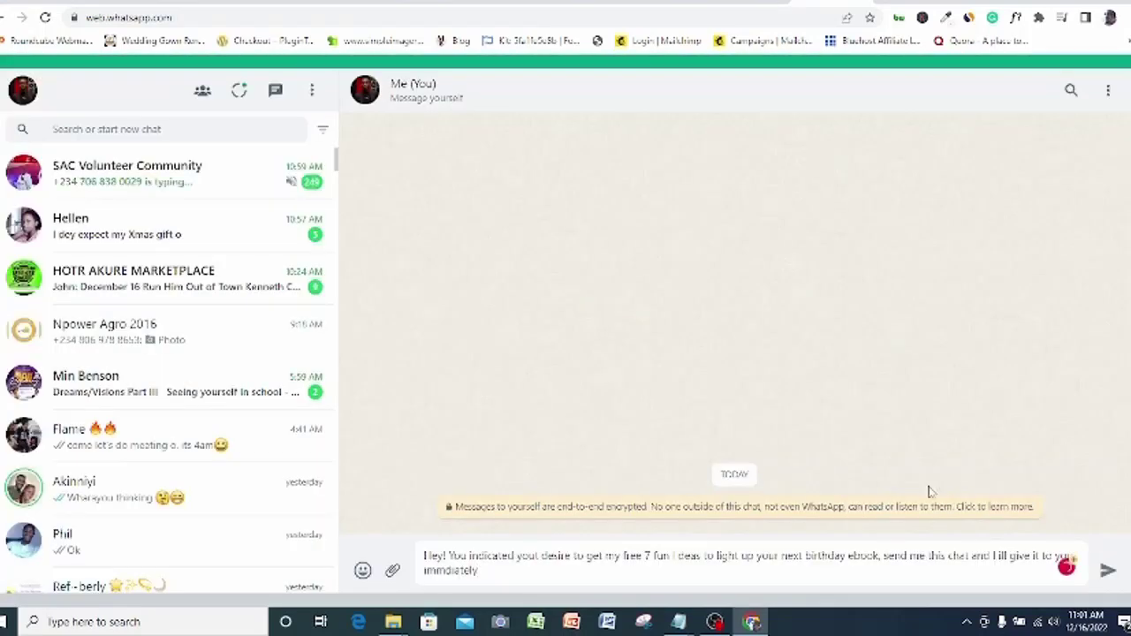
{"action": "right_click", "coordinate": [469, 571]}
{"action": "left_click", "coordinate": [745, 553]}
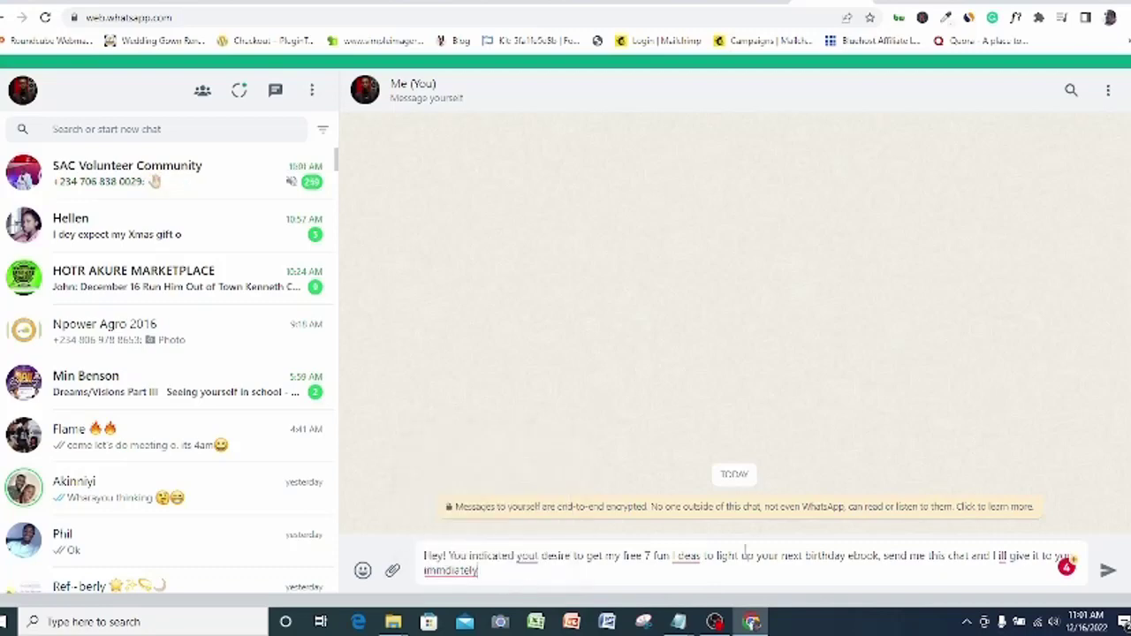
{"action": "left_click", "coordinate": [1107, 570]}
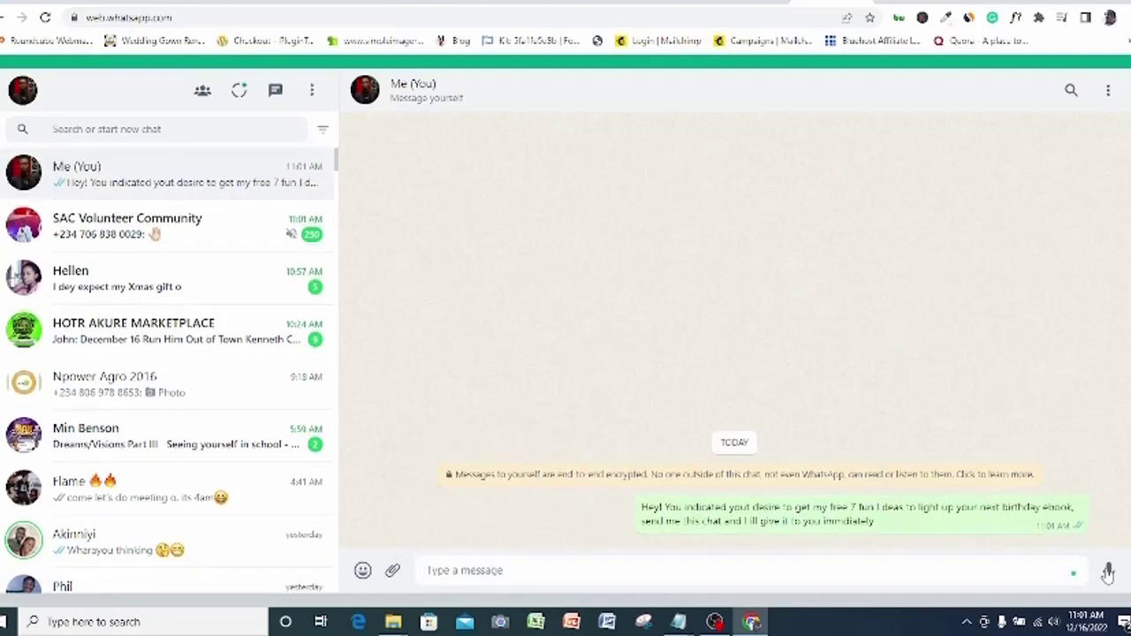